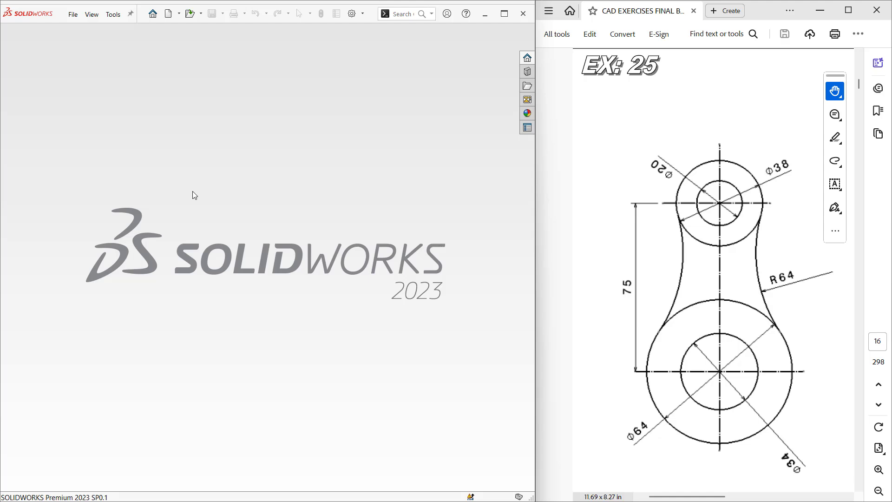
Create a new part document and set its scene to Plain White
key(ctrl+n)
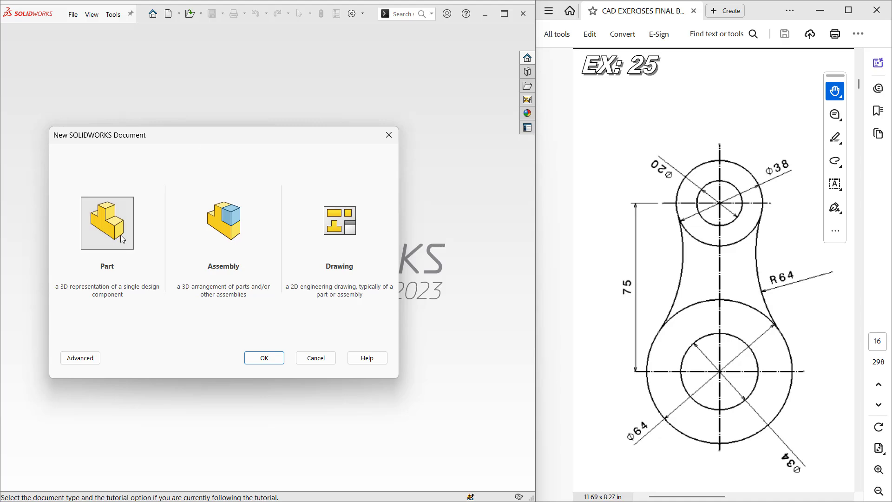
click(264, 357)
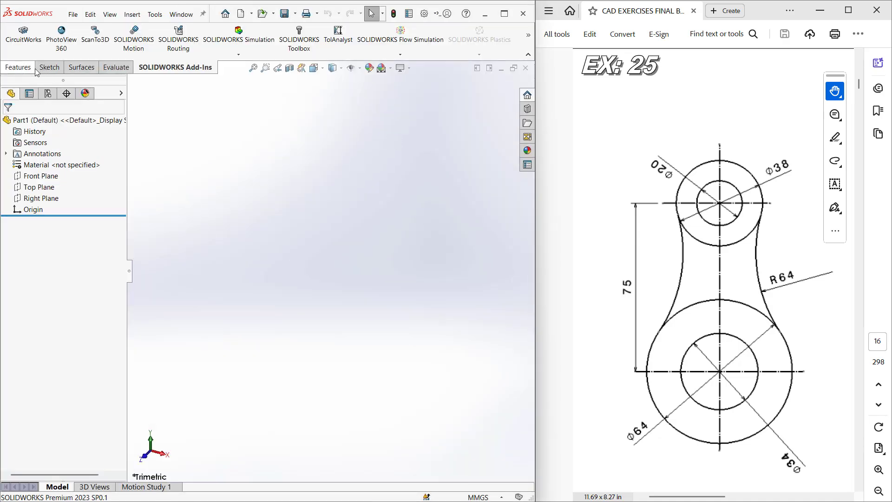
click(49, 67)
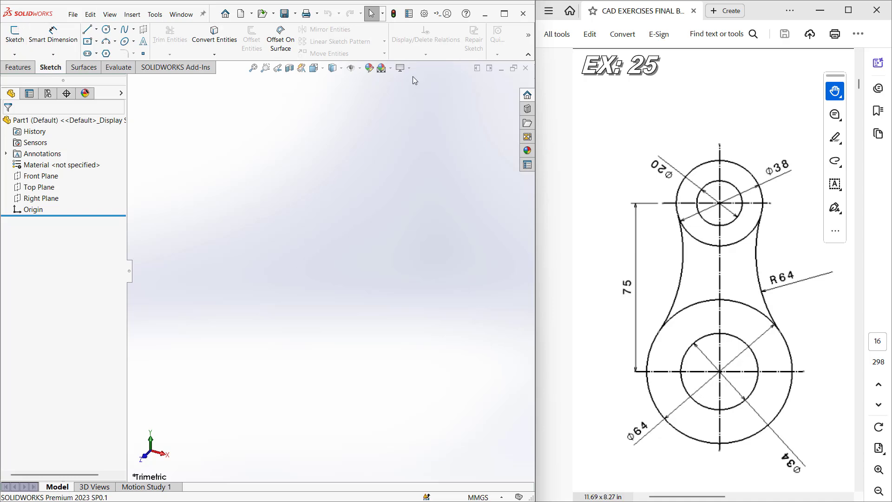
click(382, 68)
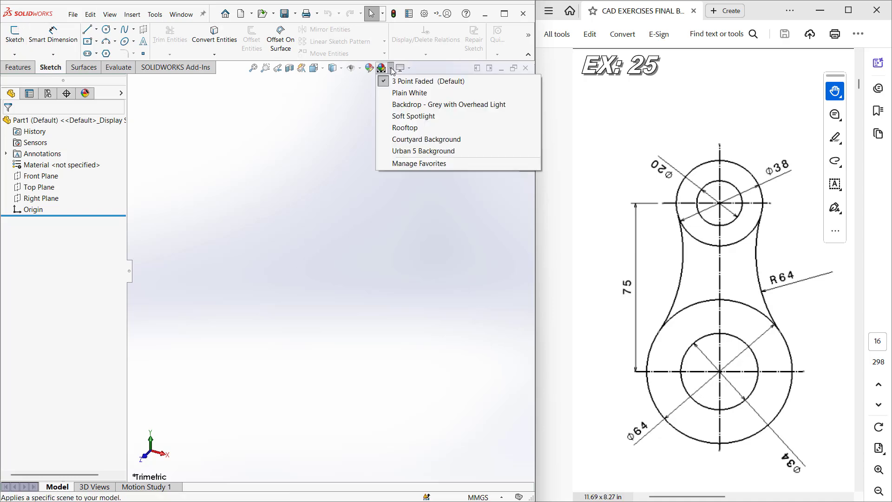
click(407, 93)
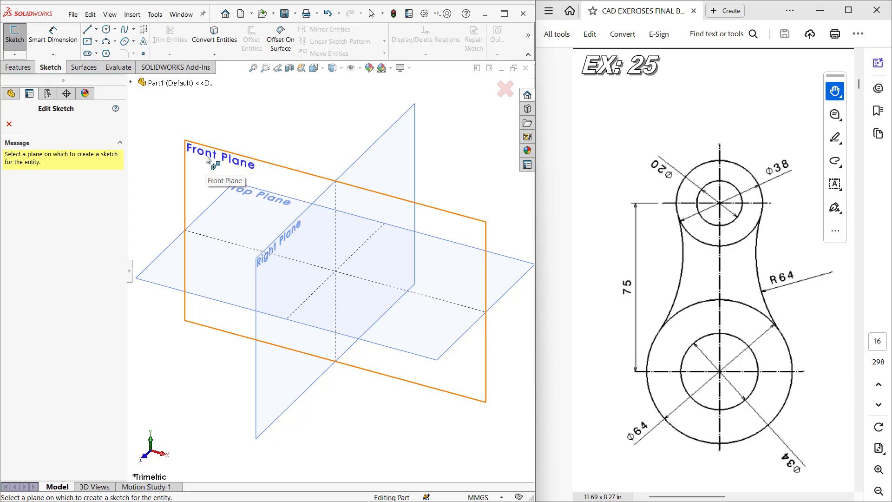
Start a sketch on the Front Plane and draw two concentric circles at the origin, about 37 mm and 70 mm in diameter
click(208, 158)
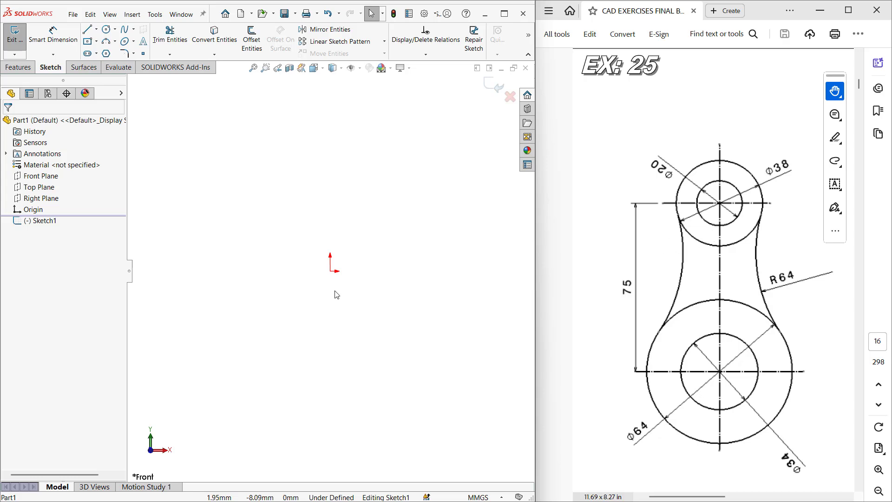
key(c)
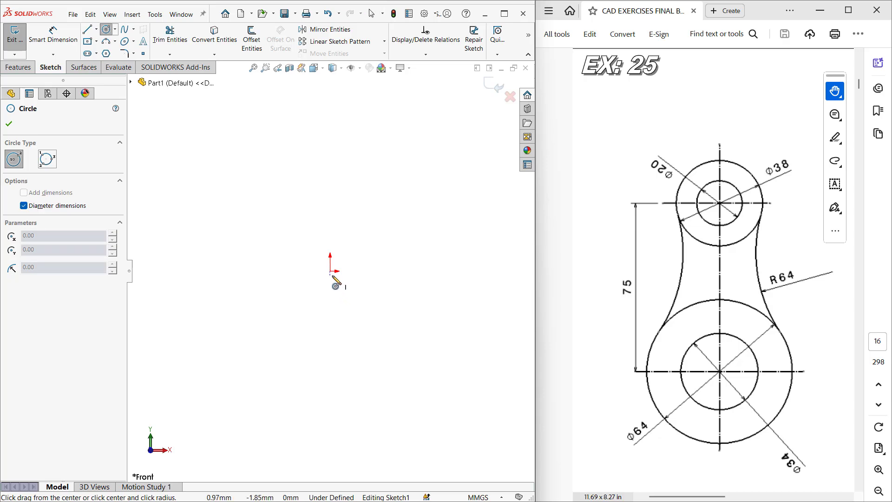
click(330, 272)
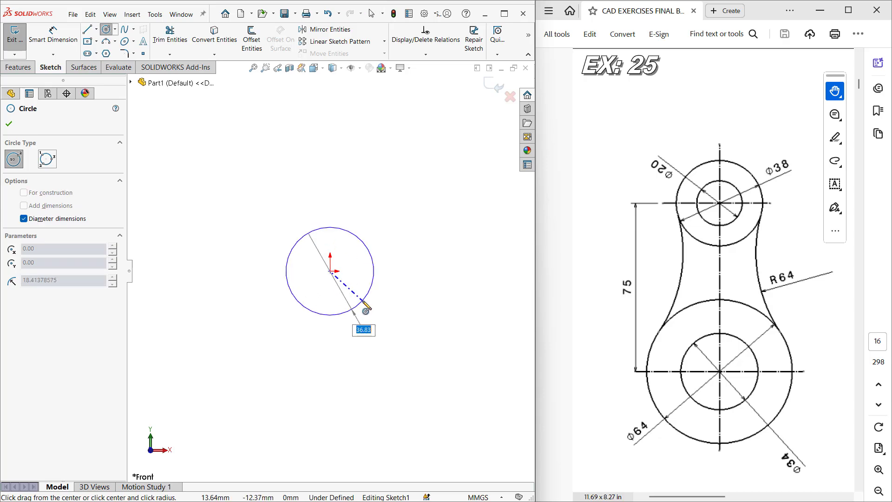
click(361, 303)
click(330, 272)
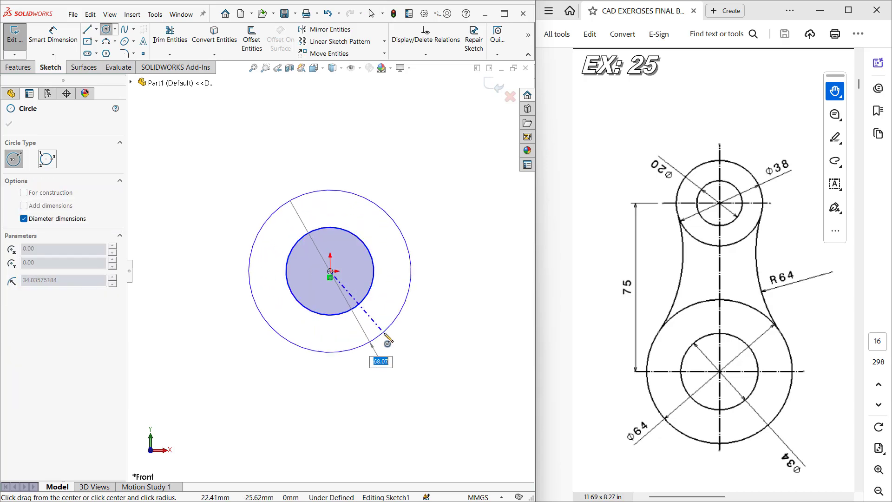
click(384, 335)
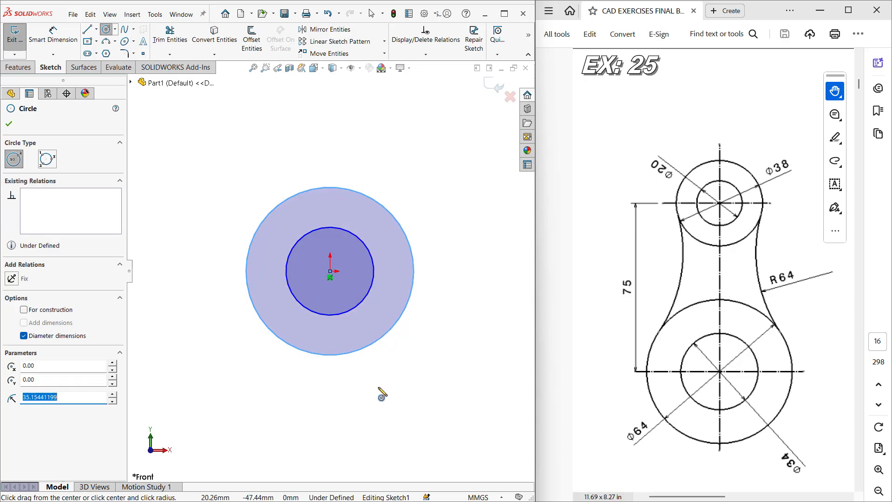
Draw two concentric circles about 162 mm below the origin, a smaller inner one and an outer one with a 64 mm diameter
ctrl+middle_drag(383, 409, 389, 298)
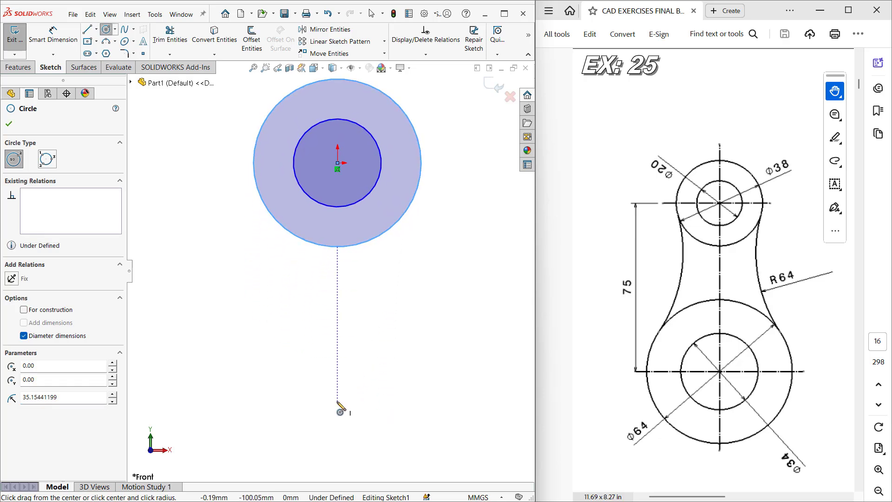
scroll(348, 399, down, 2)
scroll(343, 402, up, 3)
scroll(343, 402, up, 2)
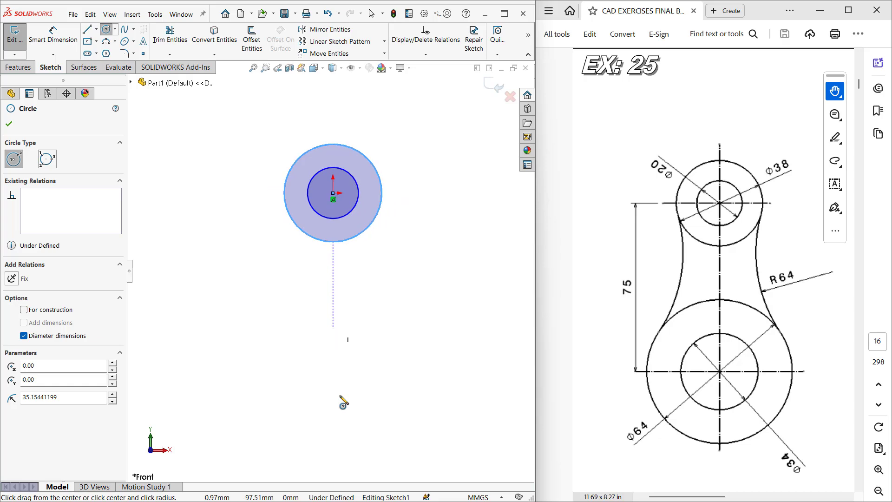
click(333, 417)
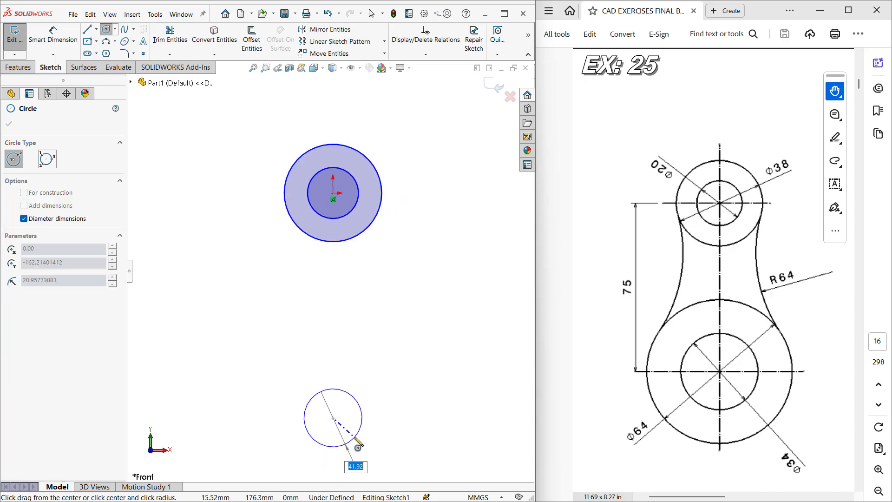
click(353, 440)
click(333, 417)
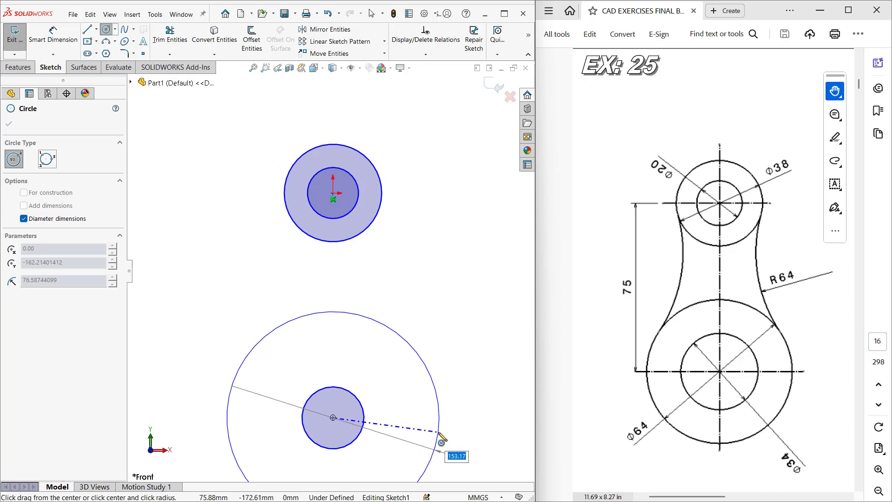
text(64)
key(Return)
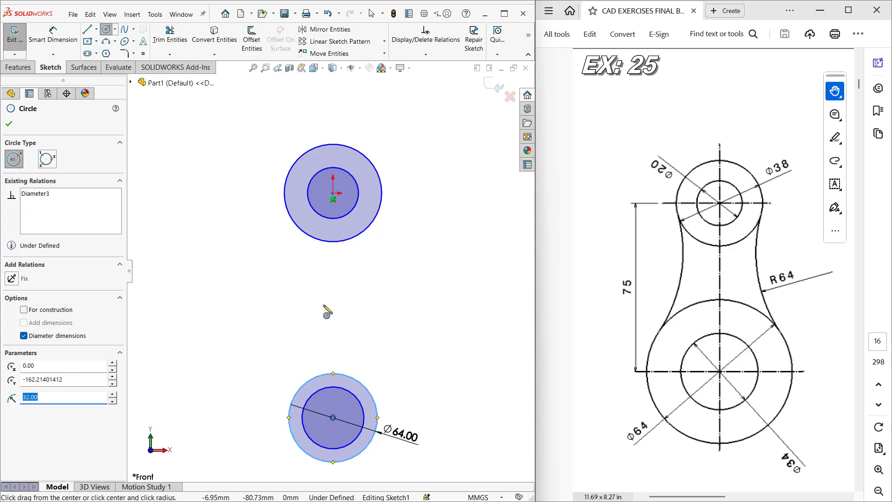
Draw two level circles flanking the gap between the circle pairs, about 48 mm radius on the right and 42 mm on the left
click(435, 311)
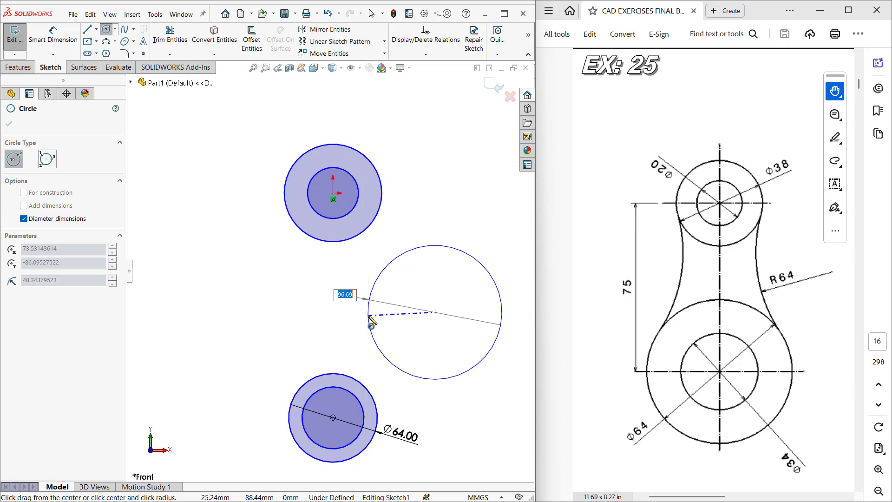
click(369, 316)
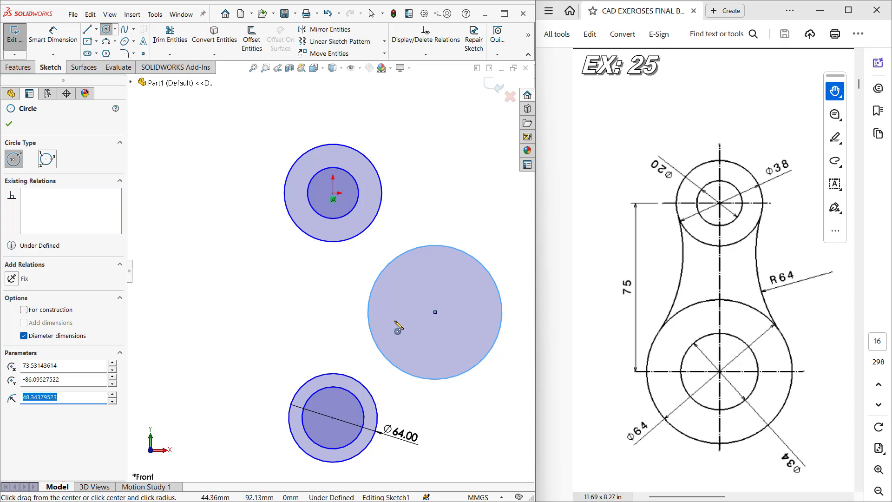
click(233, 312)
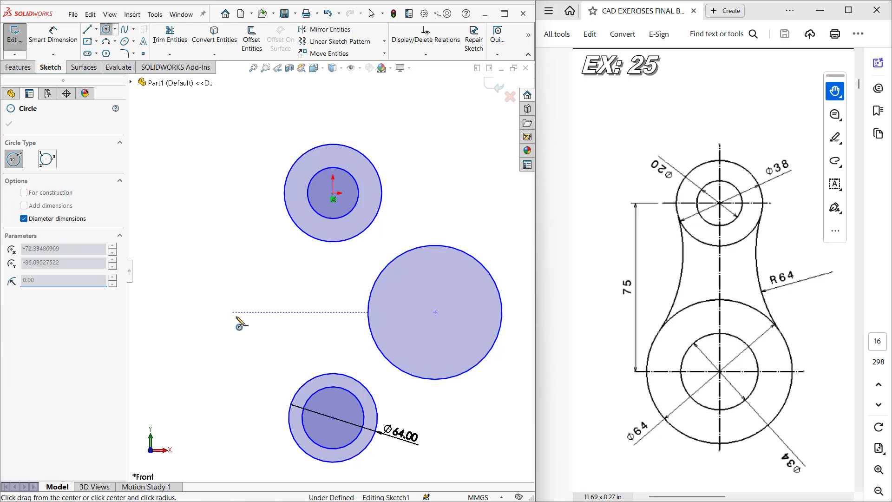
click(274, 354)
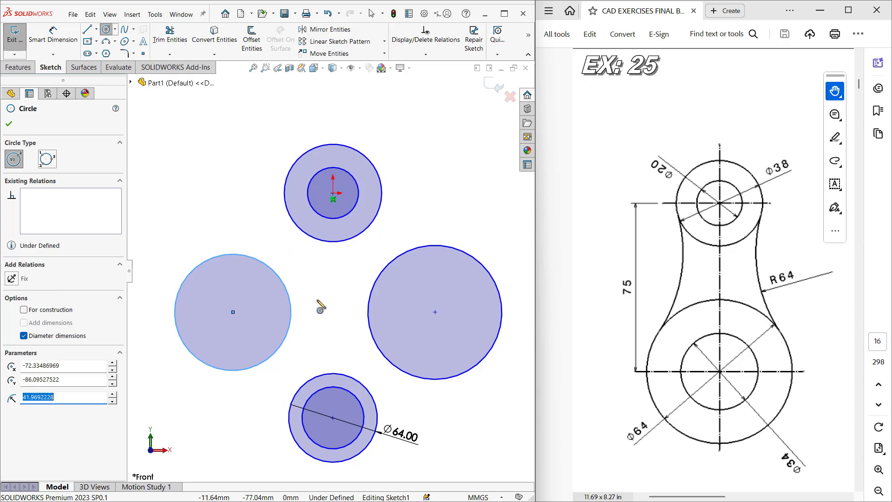
key(Escape)
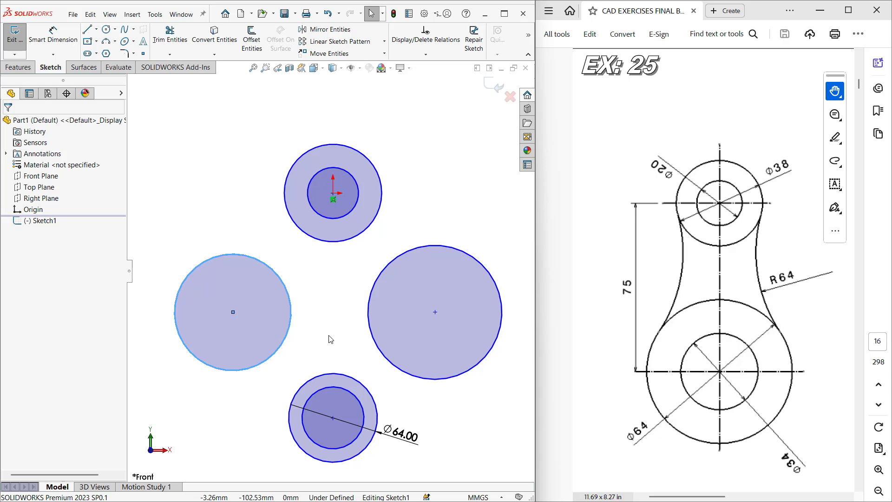
ctrl+click(334, 417)
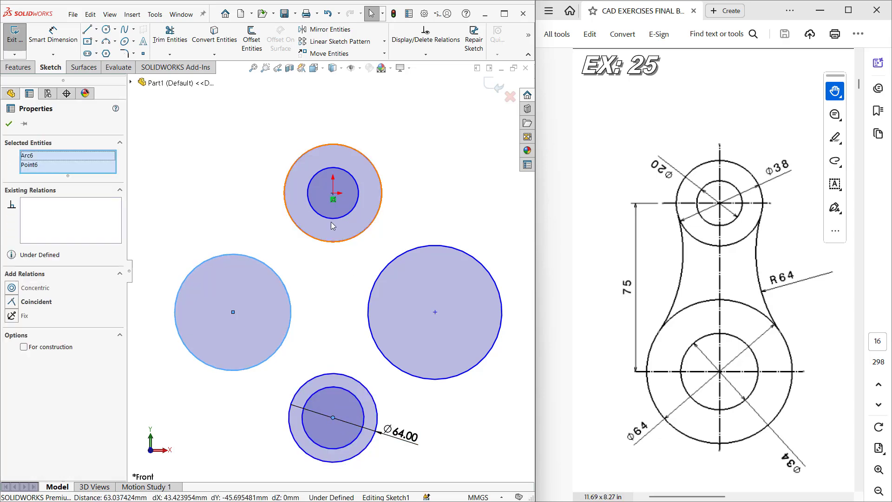
ctrl+click(333, 197)
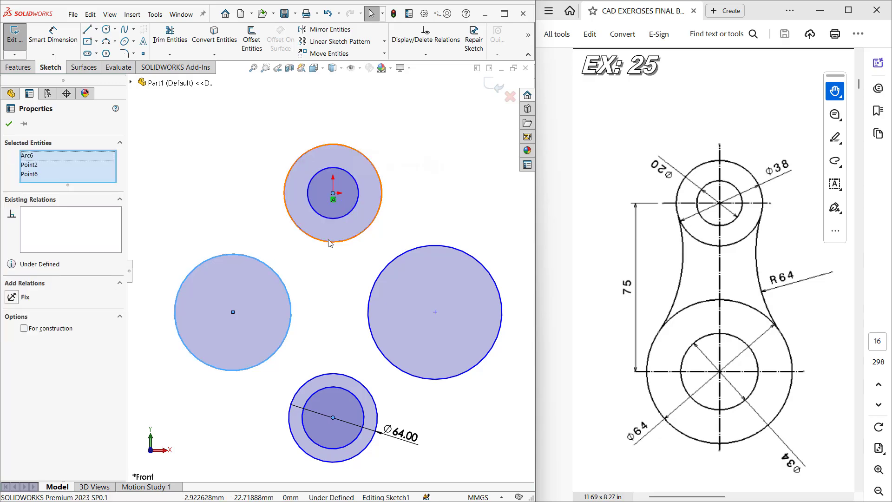
click(339, 309)
Add a Vertical relation between the centre of the lower circle pair and the centre of the upper circle pair
drag(332, 418, 343, 418)
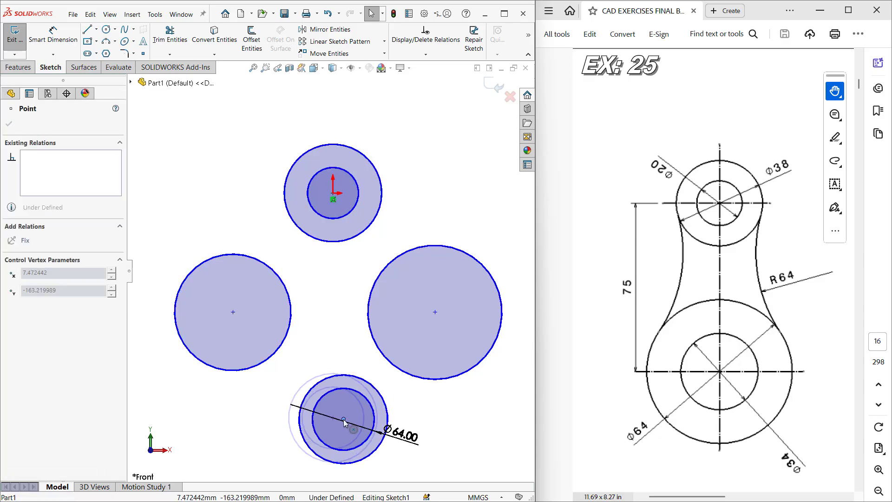
ctrl+click(333, 193)
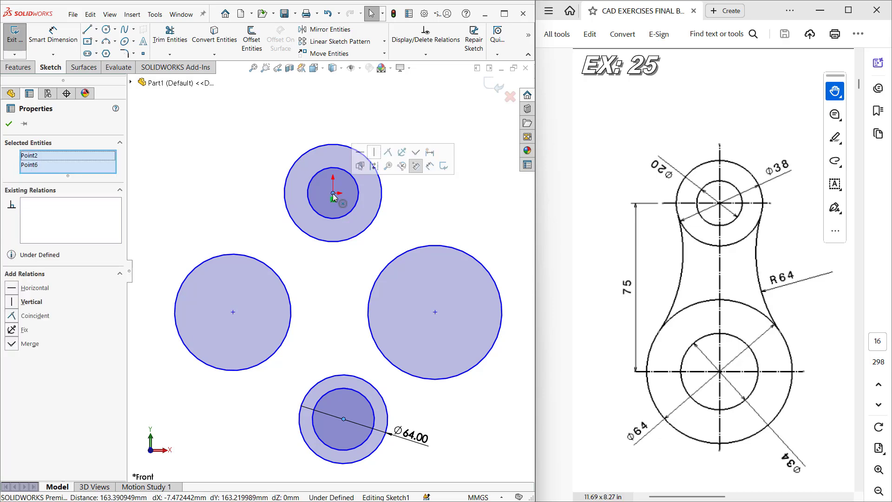
click(374, 154)
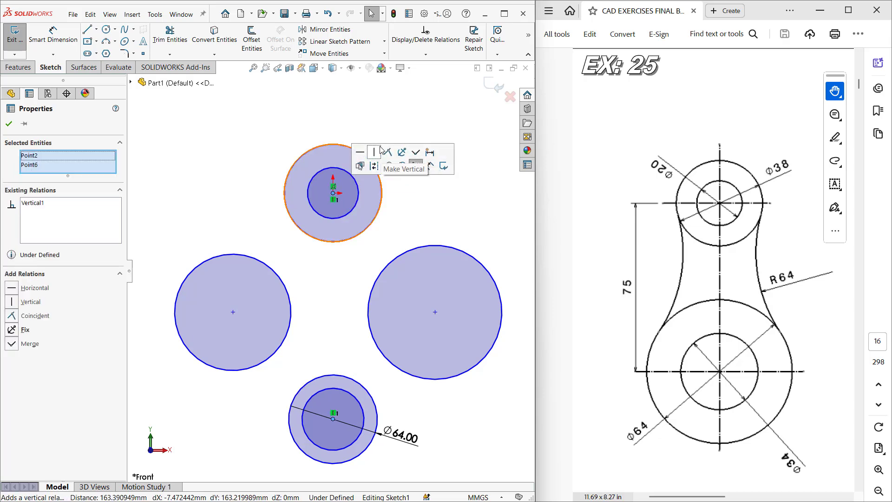
click(384, 136)
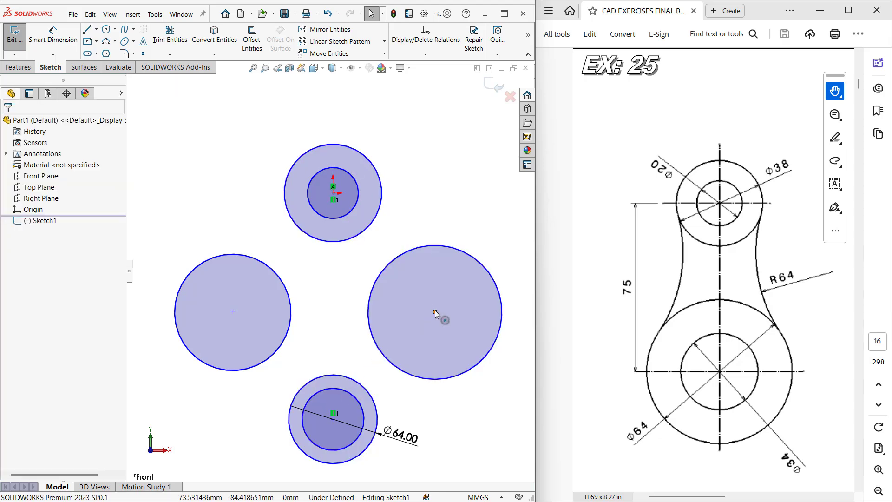
Draw construction lines from the origin: one about 204 mm straight down through the lower circles and one about 117 mm horizontally to the right
key(l)
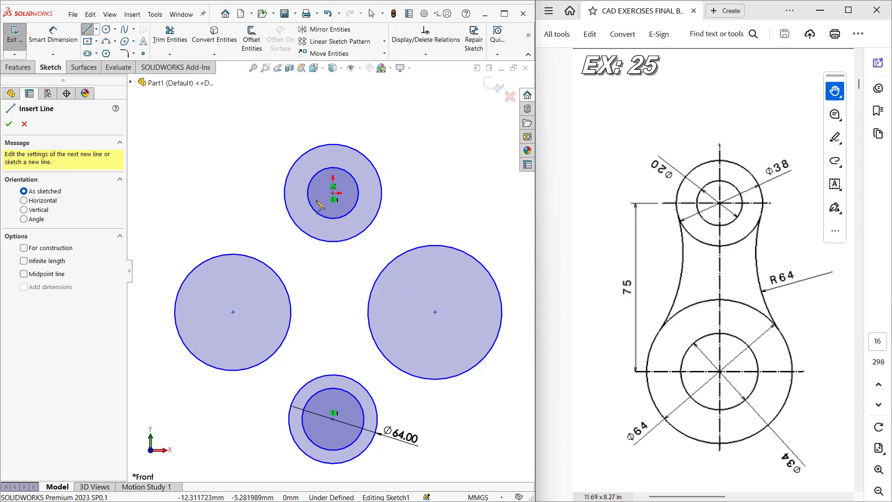
click(38, 249)
drag(345, 205, 345, 208)
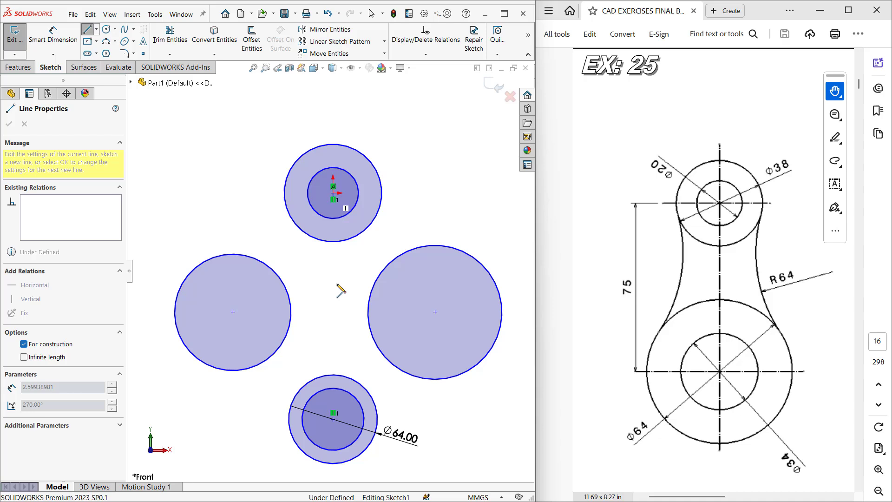
click(332, 475)
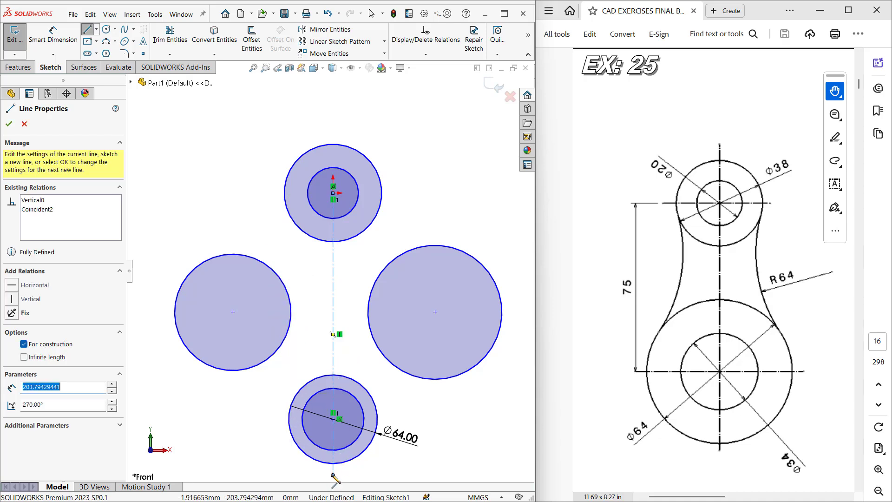
click(333, 193)
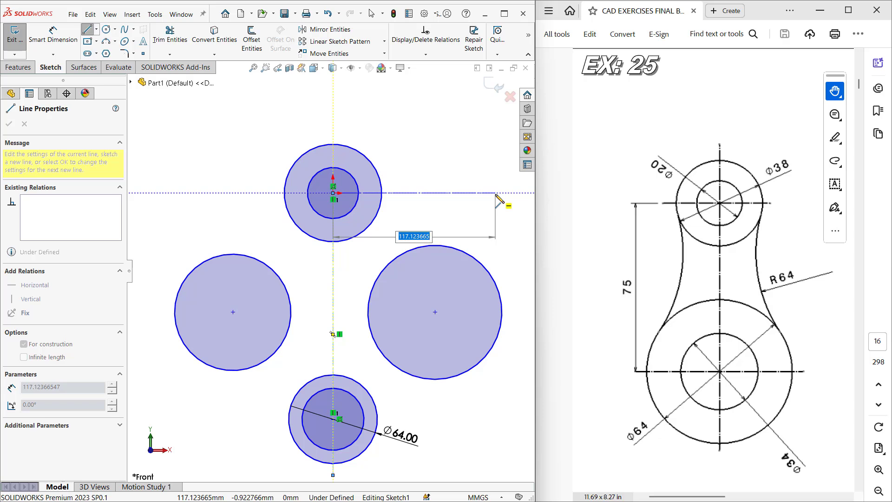
click(496, 193)
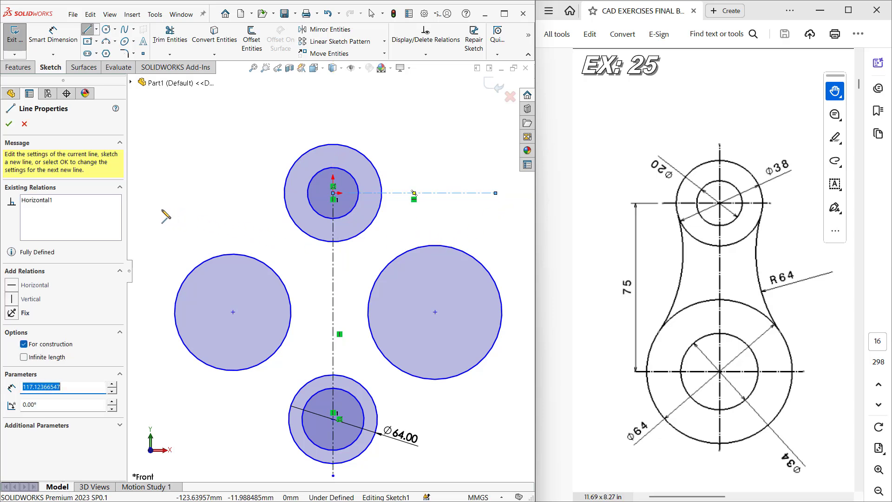
click(208, 193)
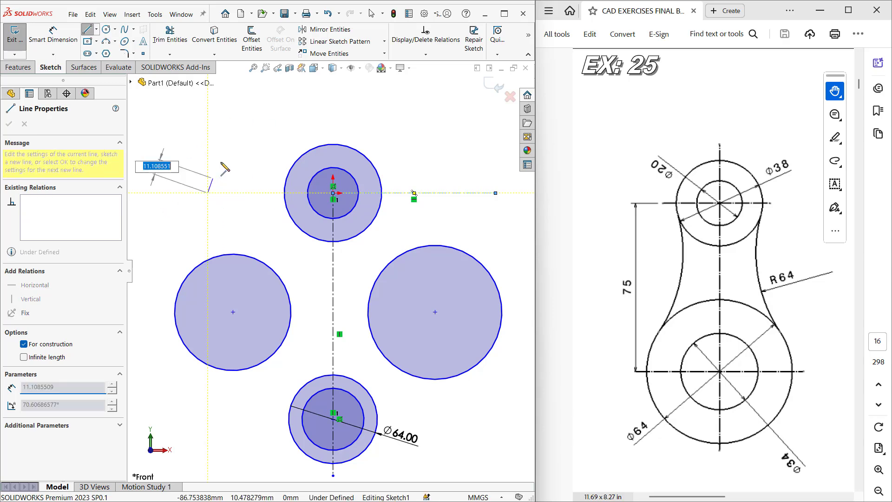
click(232, 136)
click(322, 129)
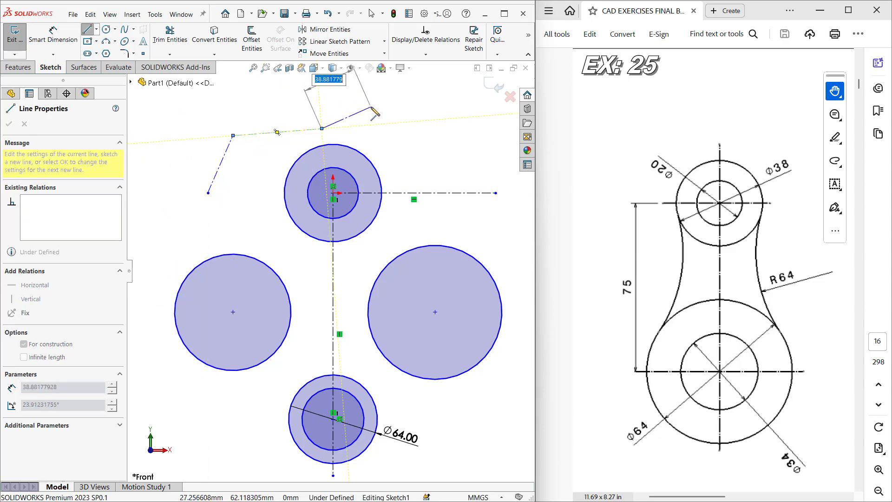
key(Escape)
drag(174, 118, 254, 173)
click(216, 180)
key(Delete)
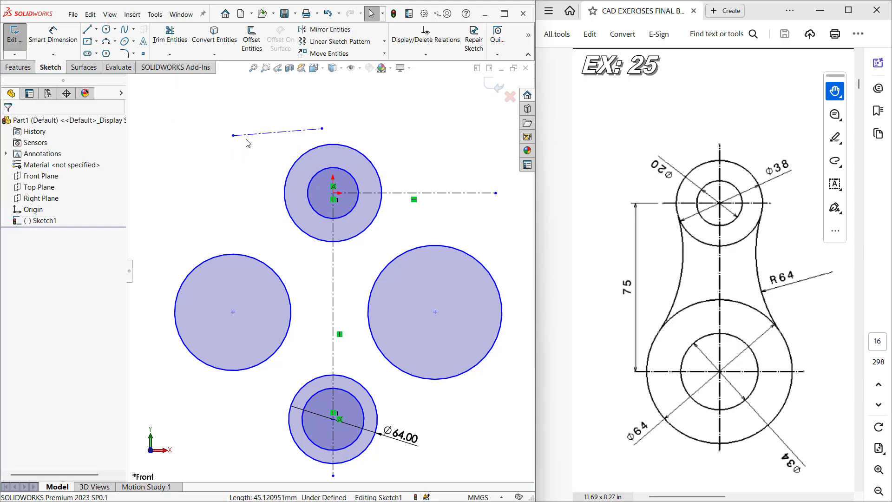
click(249, 140)
key(Delete)
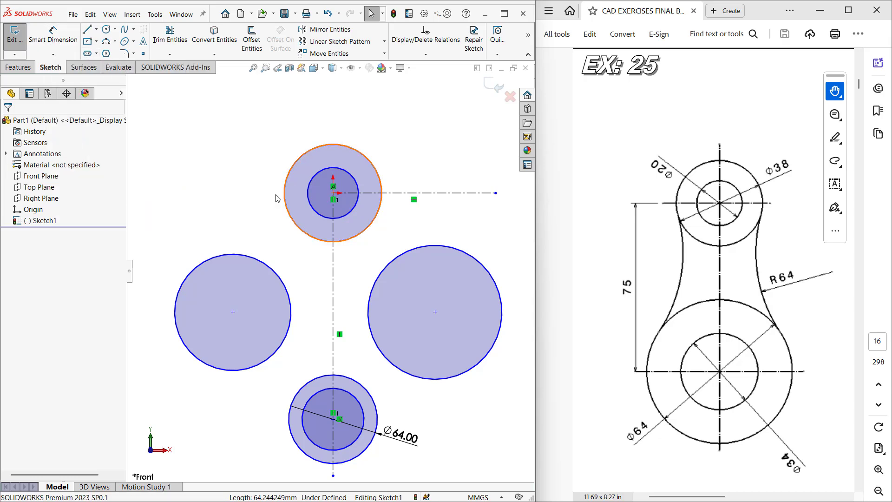
Dimension the upper concentric circles with a 38 mm outer diameter and a 20 mm inner diameter
key(d)
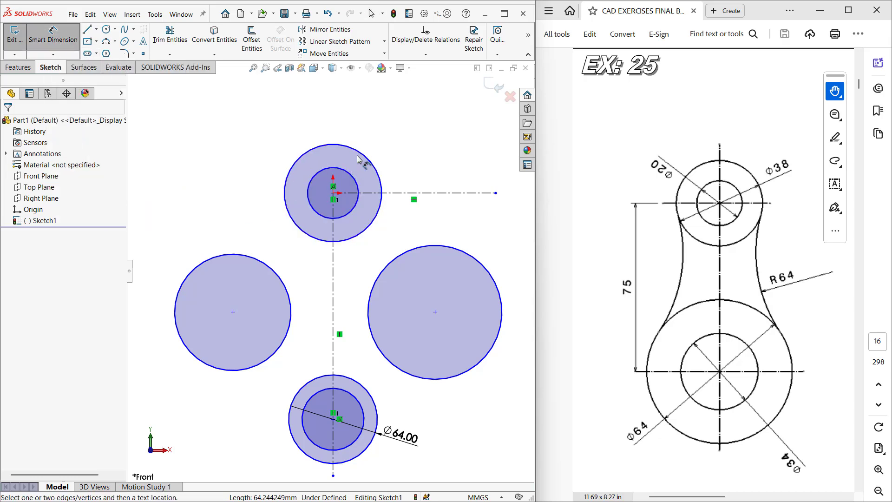
click(371, 163)
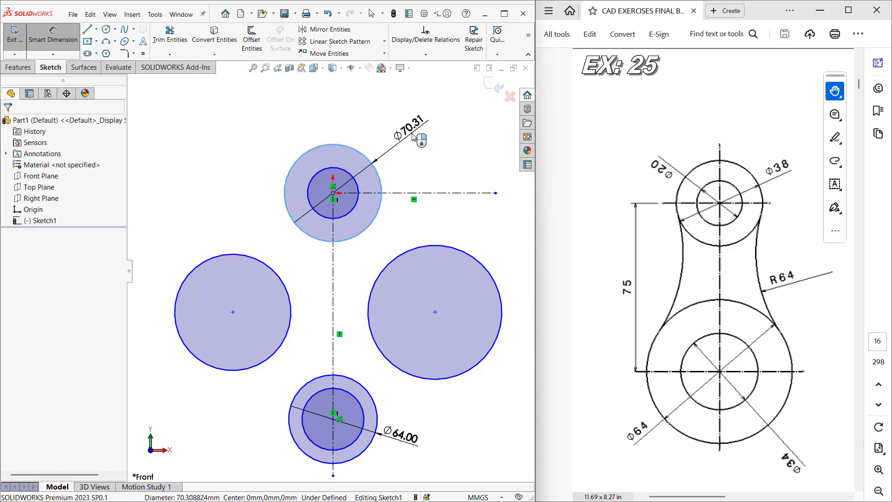
click(412, 136)
text(38)
key(Return)
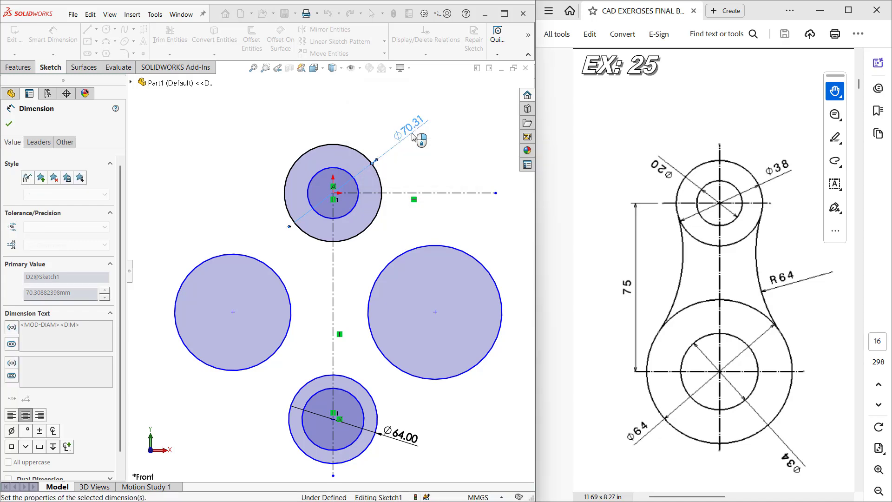
click(357, 189)
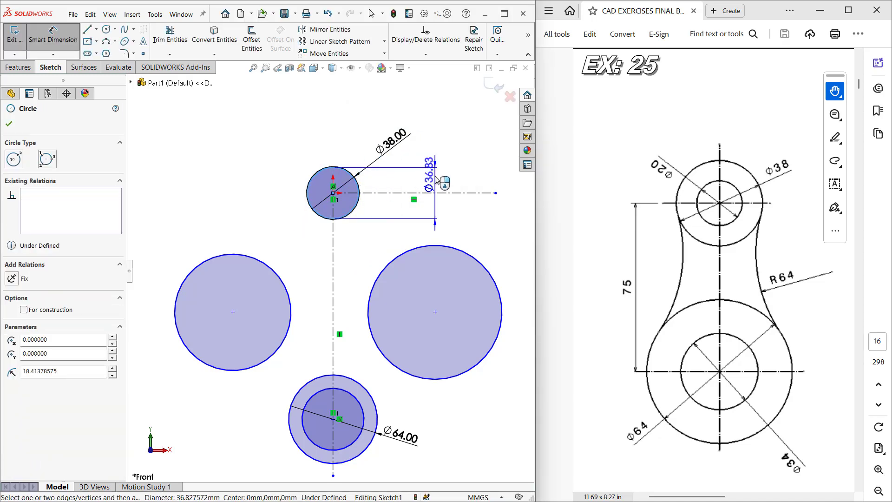
click(452, 153)
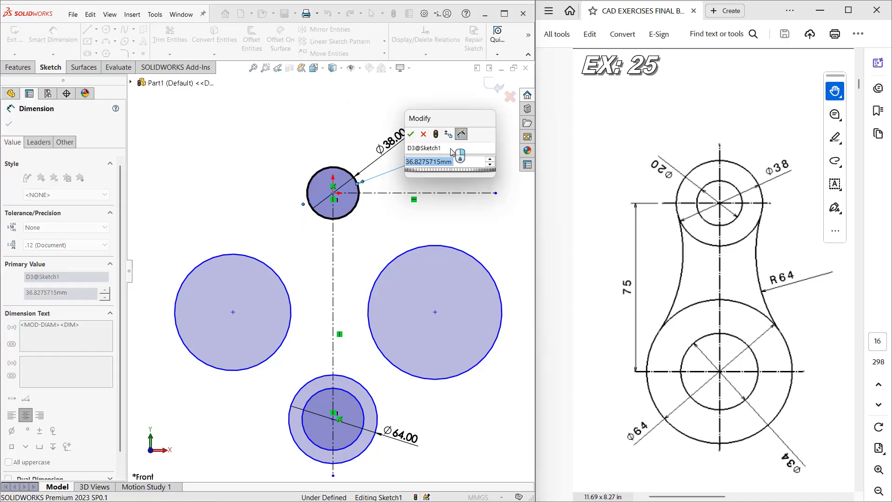
text(20)
key(Return)
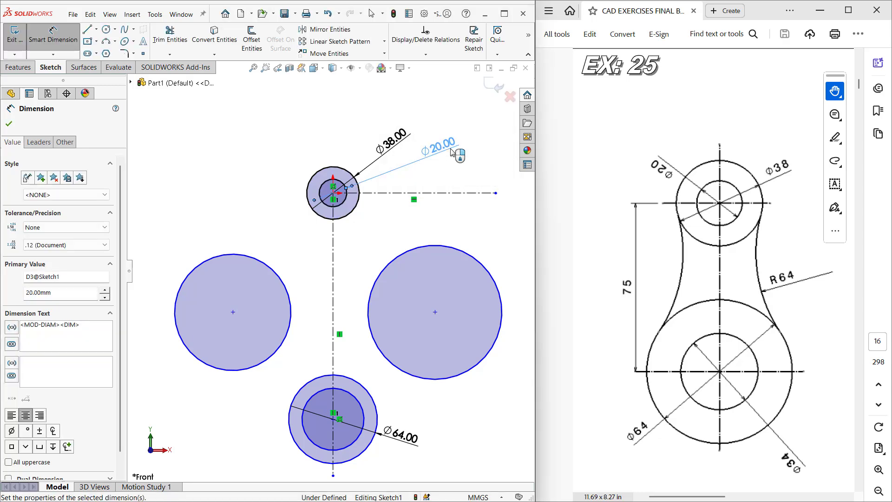
Dimension the distance between the centres of the upper and lower circle pairs as 75 mm
click(334, 193)
click(333, 419)
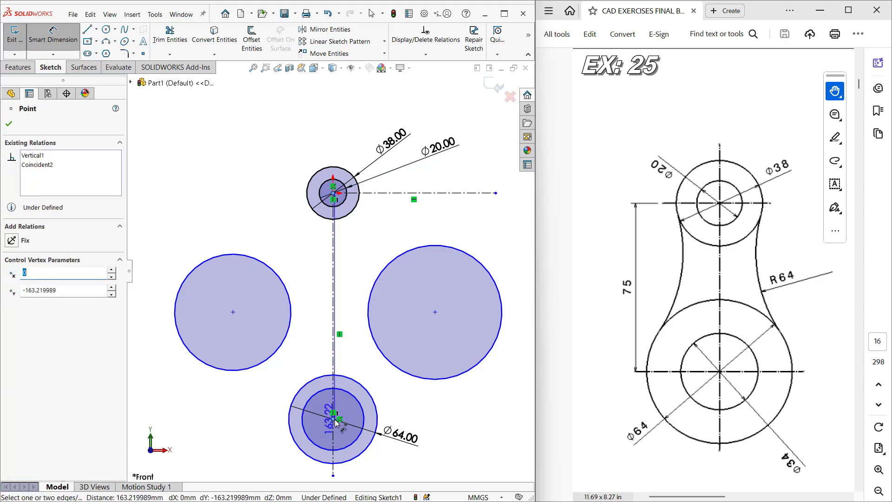
click(155, 383)
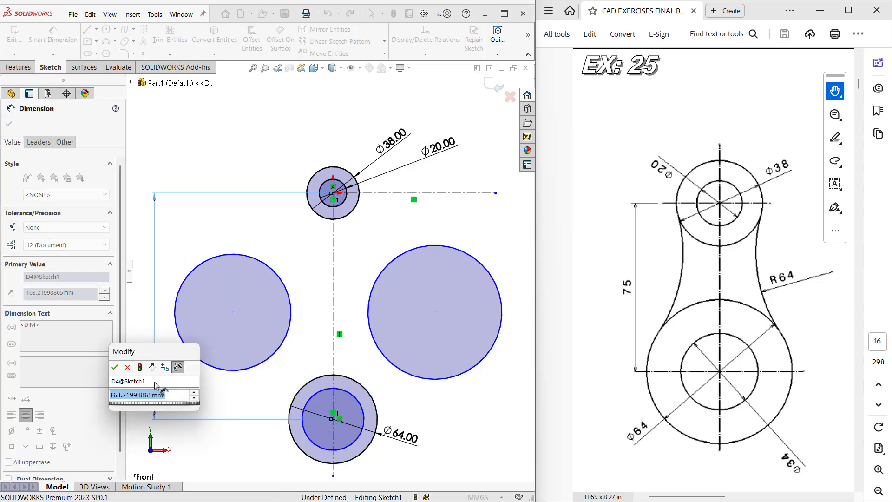
text(75)
key(Return)
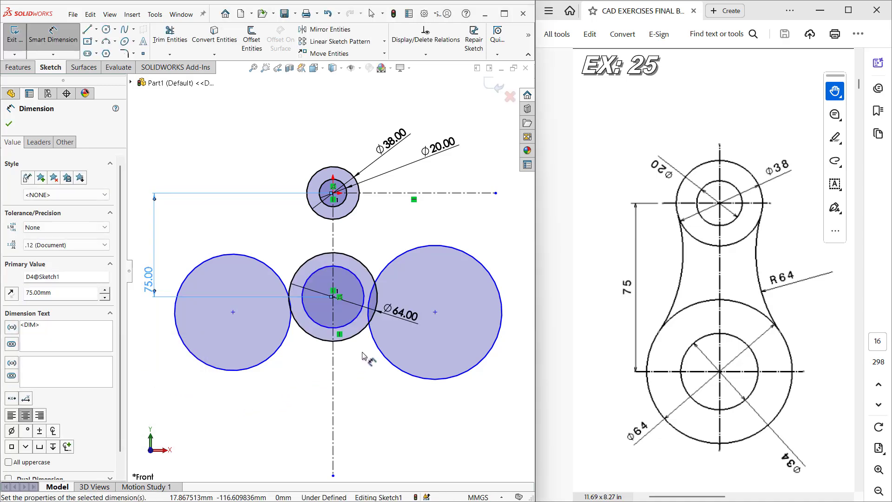
click(470, 257)
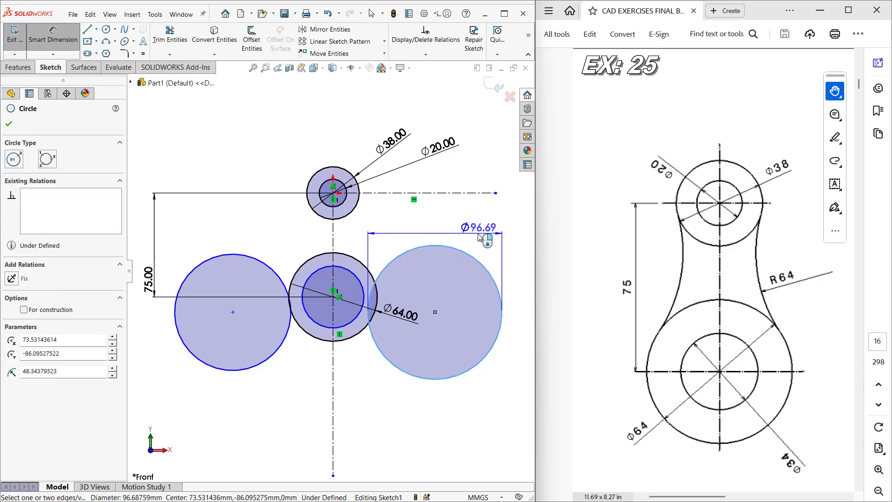
key(Escape)
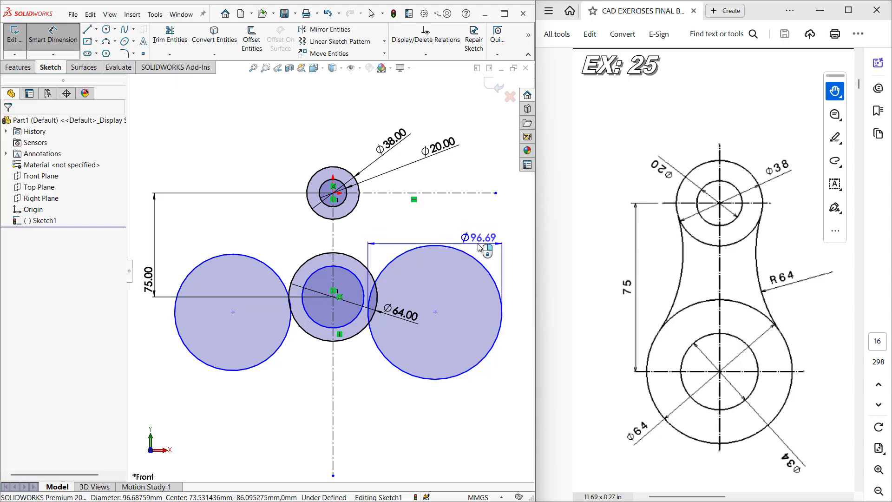
click(435, 311)
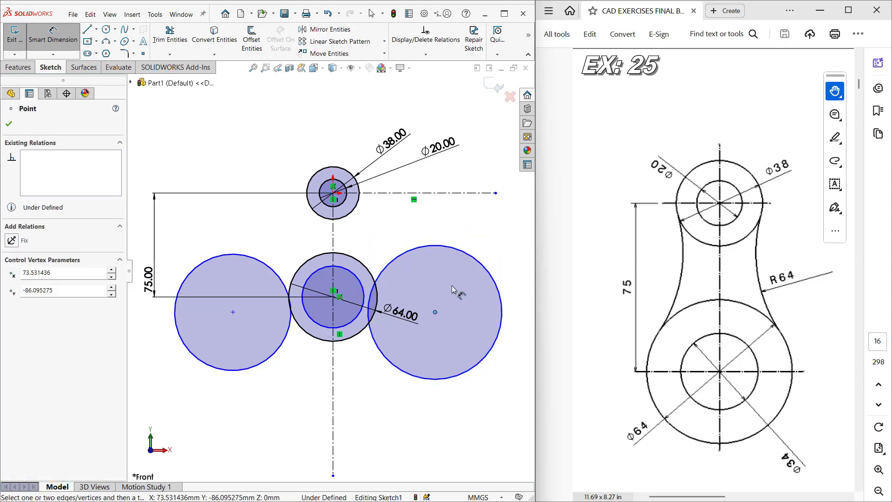
key(Escape)
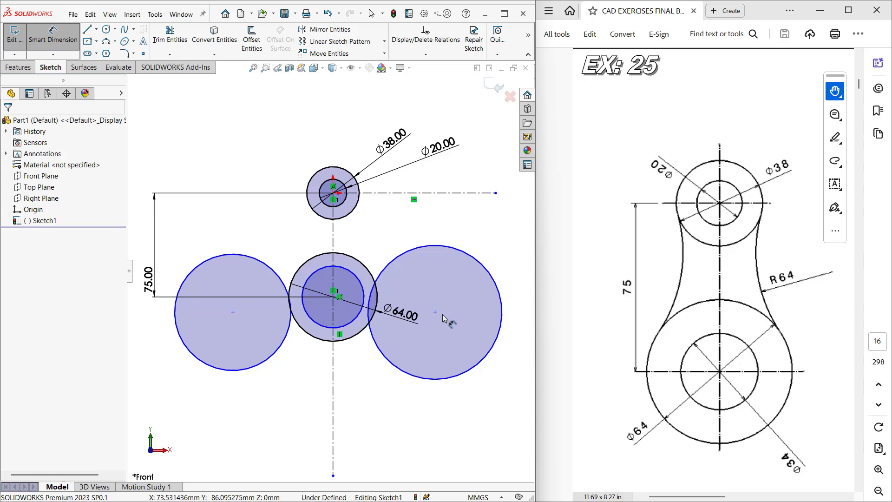
Dimension the inner circle of the lower pair with a 34 mm diameter
click(352, 319)
click(396, 411)
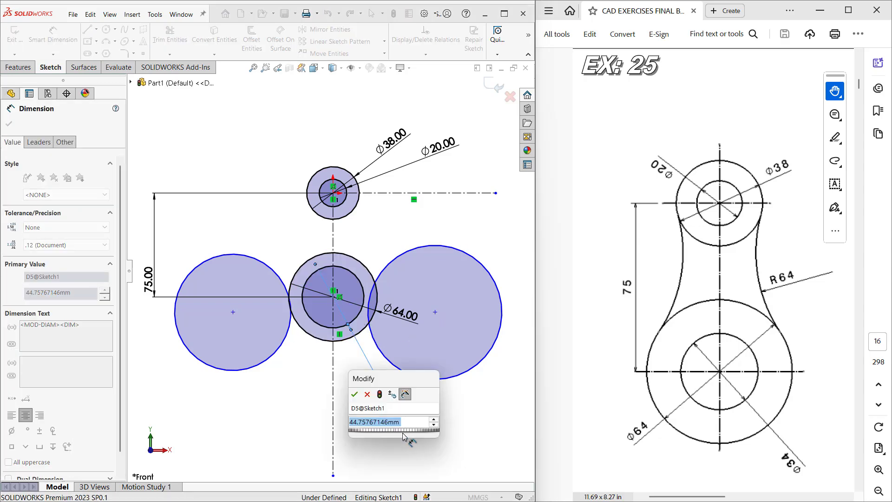
text(34)
key(Return)
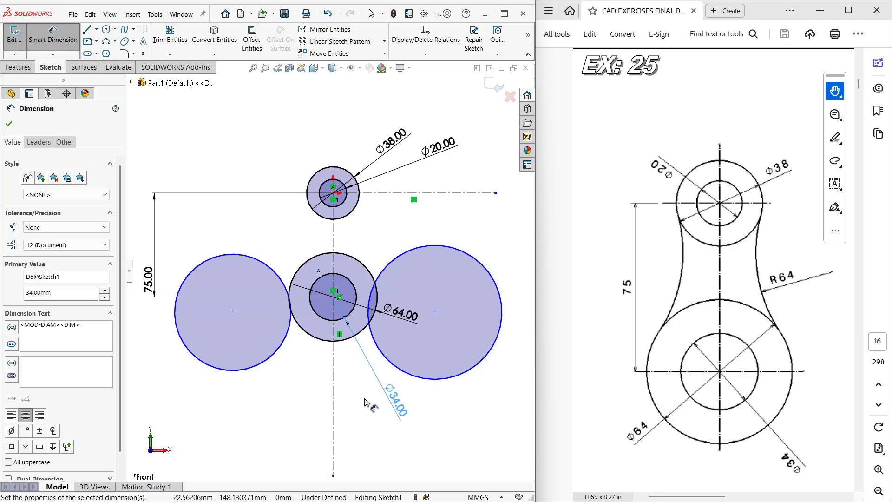
key(Escape)
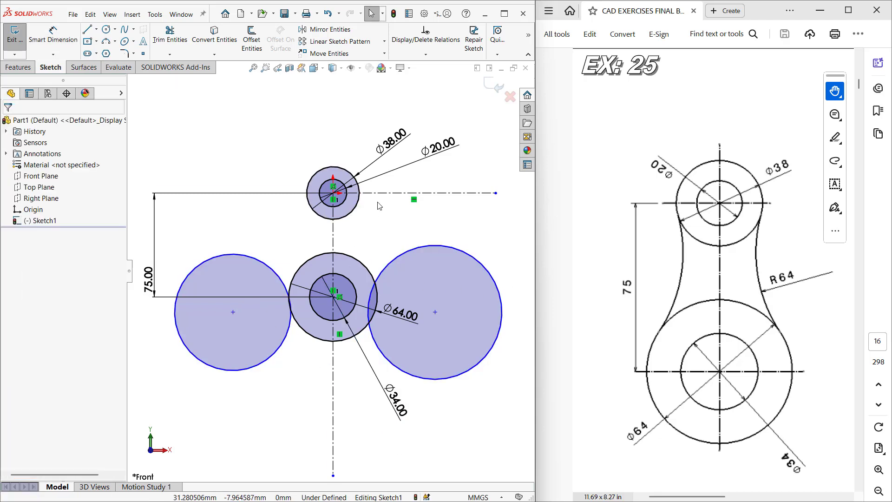
Move both large side circles up beside the gap between the pairs, the right one centred about 75 mm right of and 25 mm below the origin
drag(233, 312, 222, 242)
drag(439, 311, 436, 227)
scroll(353, 239, down, 3)
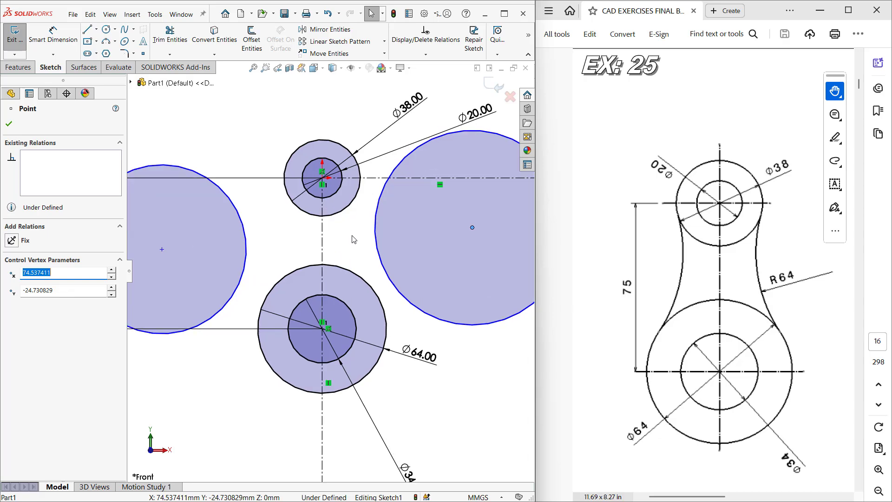
click(343, 248)
Make the right side circle tangent to the 38 mm upper circle and to the 64 mm lower circle
click(352, 202)
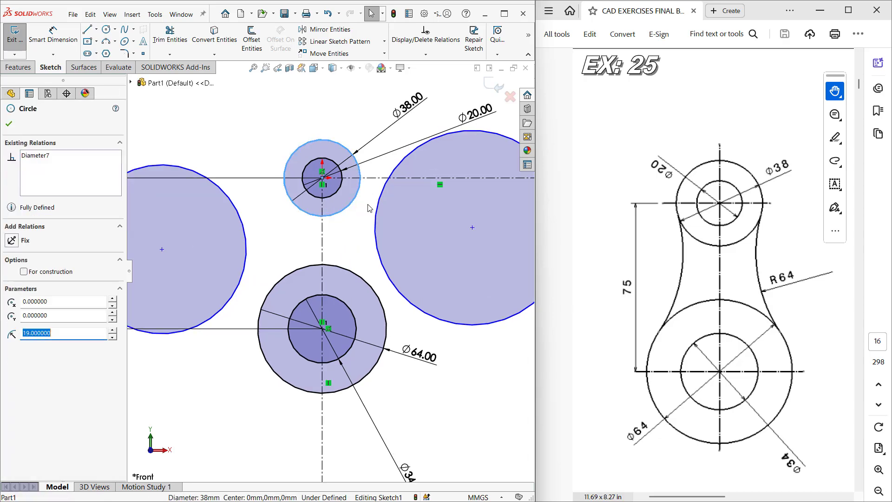
ctrl+click(377, 210)
click(418, 169)
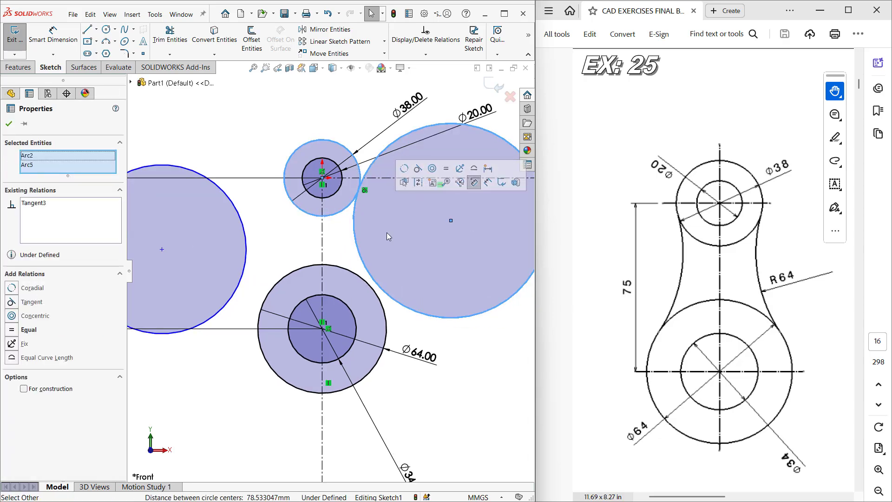
click(429, 331)
click(384, 310)
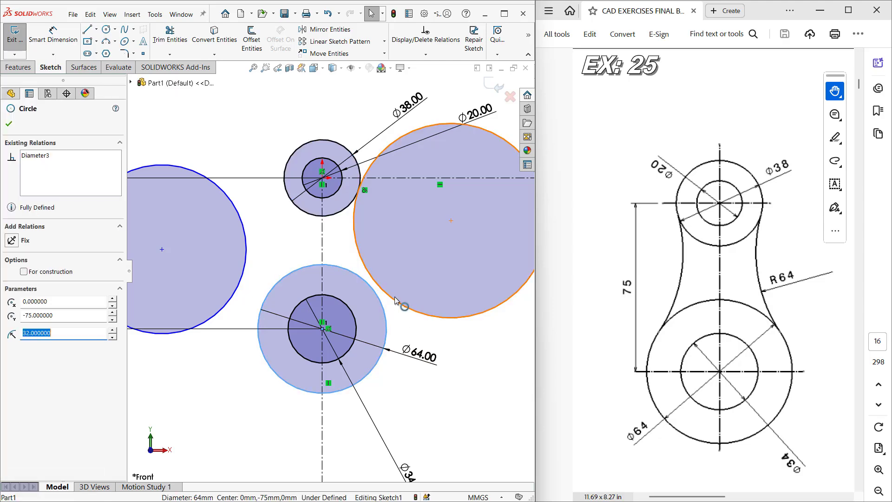
ctrl+click(398, 306)
click(435, 258)
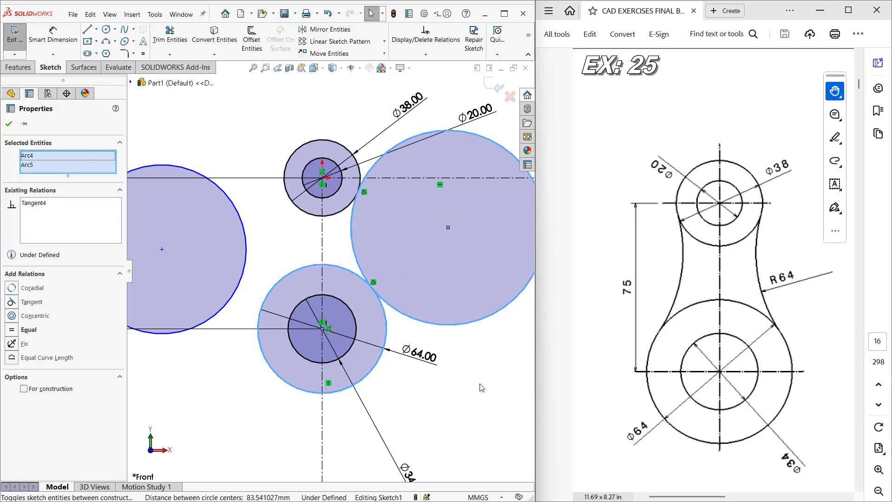
click(479, 383)
Make the left side circle tangent to the 64 mm lower circle and to the 38 mm upper circle
click(242, 282)
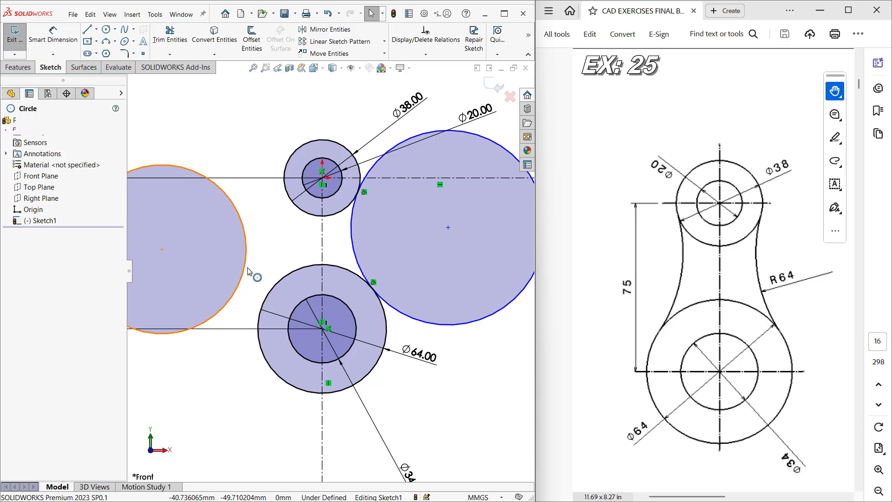
ctrl+click(294, 272)
click(335, 232)
click(277, 228)
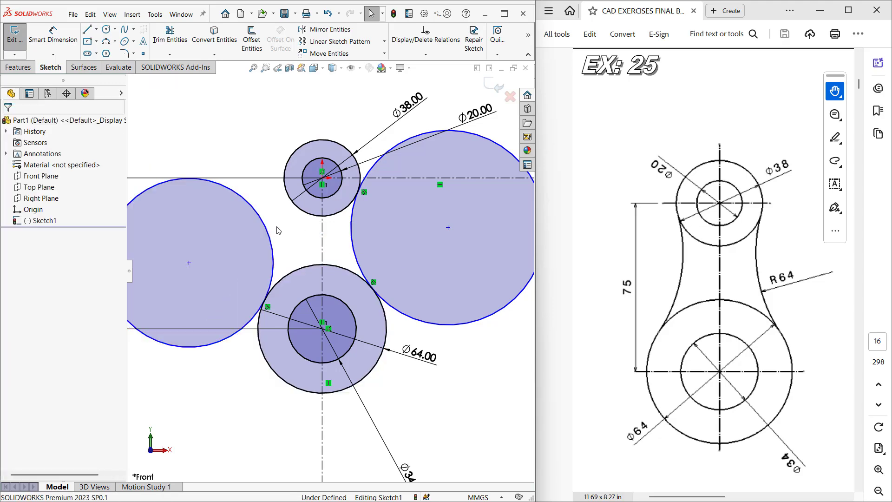
click(270, 237)
ctrl+click(294, 208)
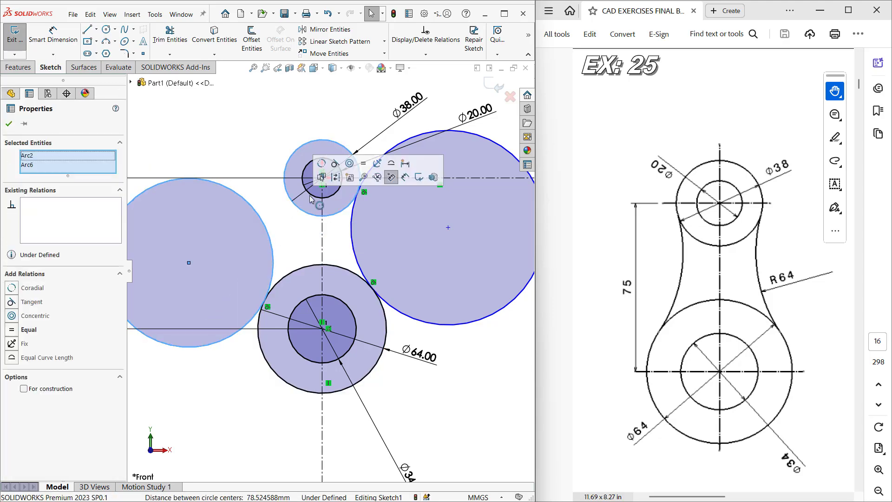
click(335, 170)
click(267, 164)
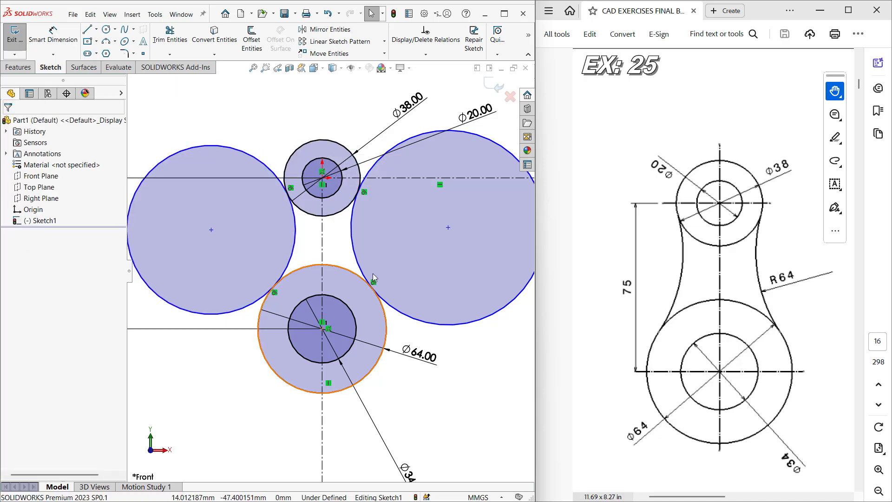
Dimension the right side circle's diameter as 64*2, giving 128 mm
key(d)
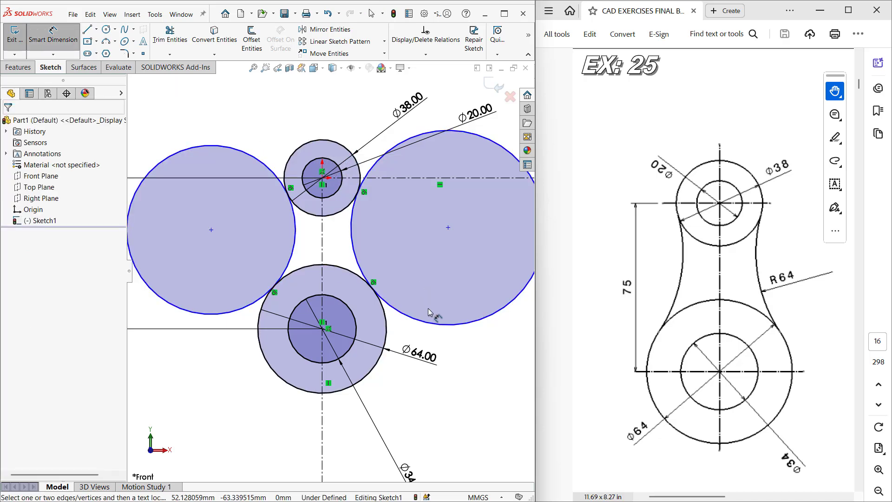
click(432, 327)
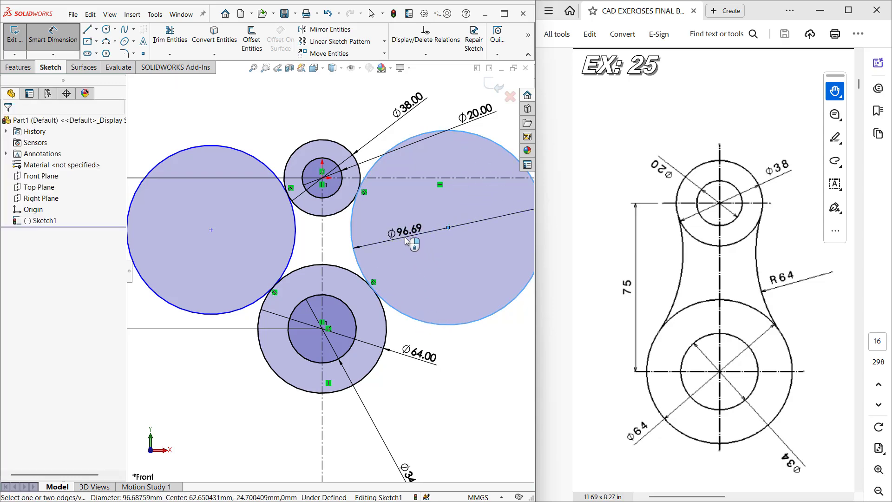
click(405, 237)
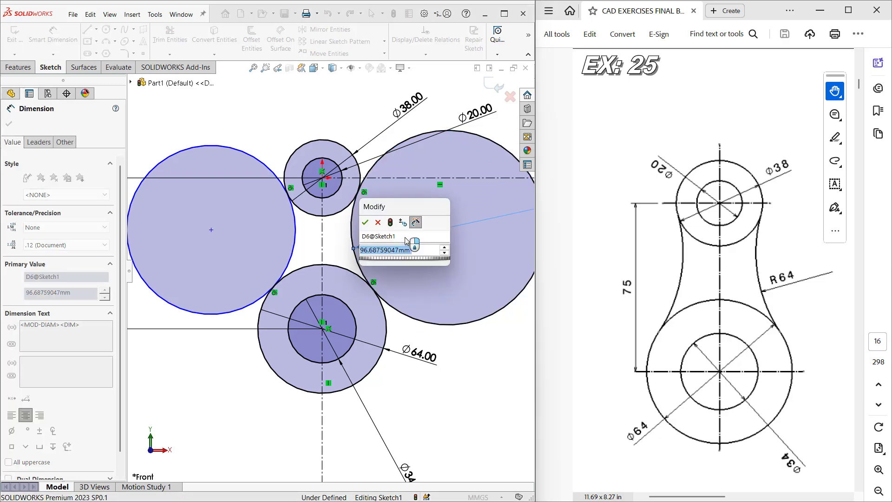
text(64*2)
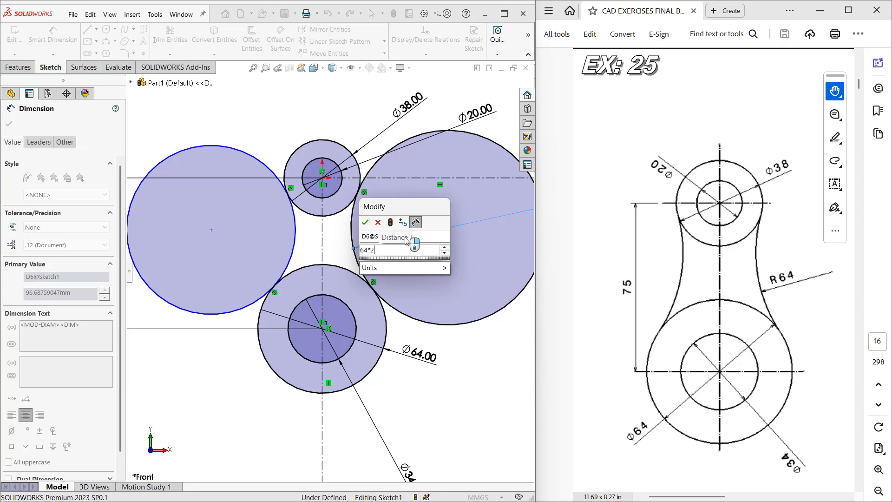
key(Return)
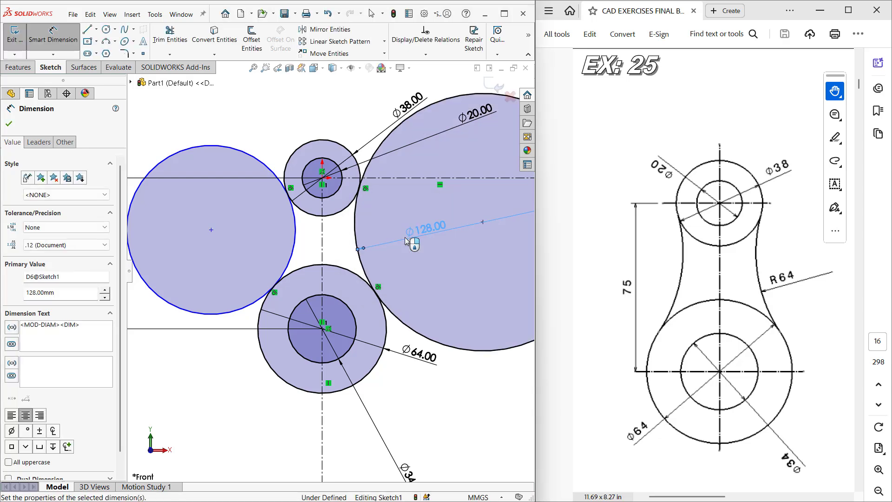
Dimension the left side circle's diameter as 64*2, giving 128 mm
click(292, 251)
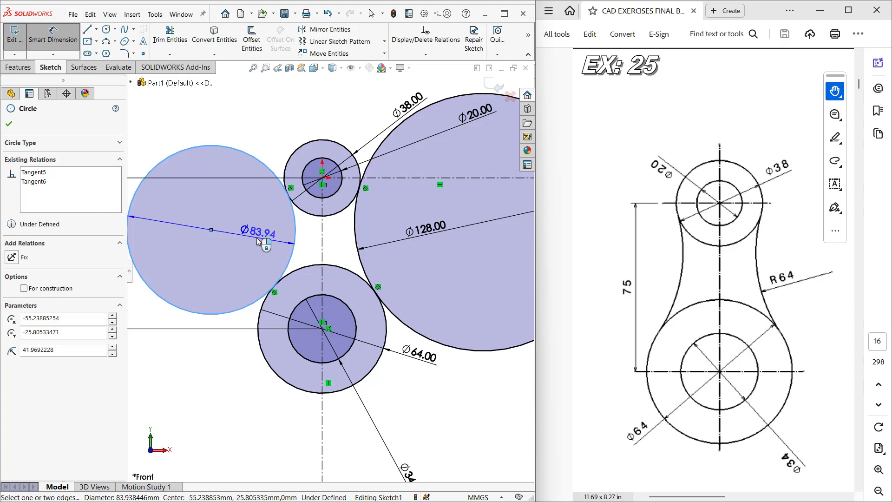
click(258, 241)
text(6)
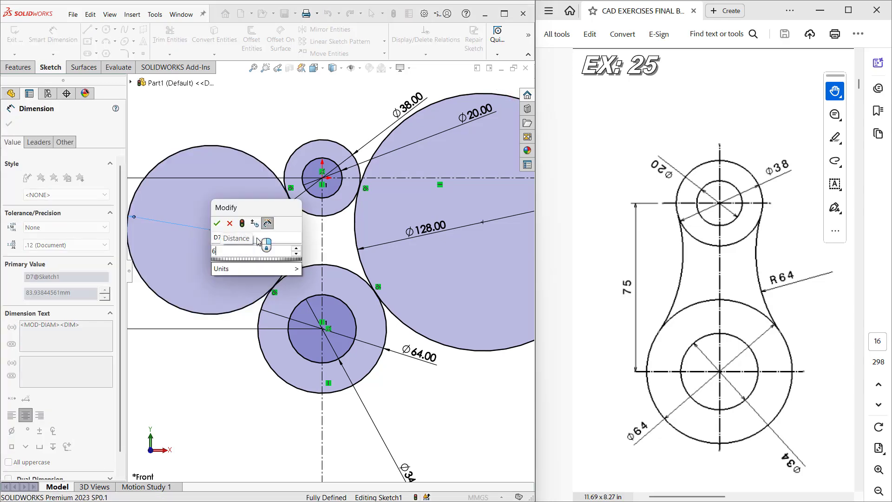
text(4*2)
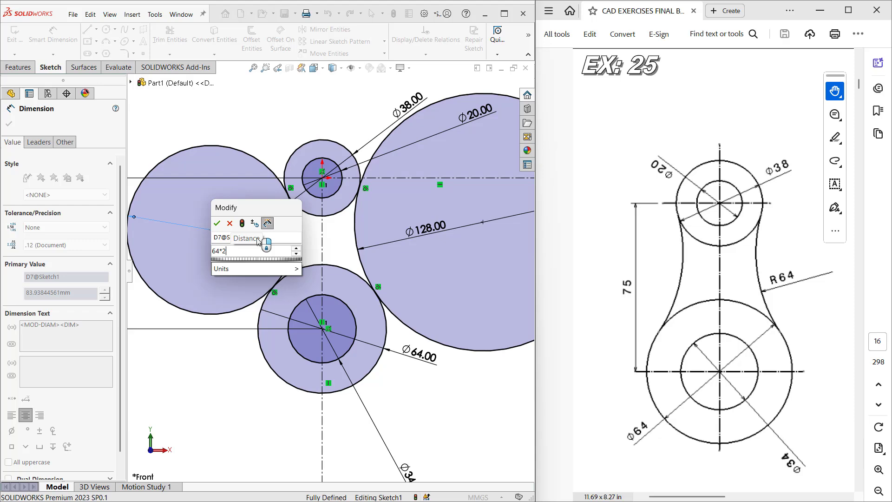
key(Return)
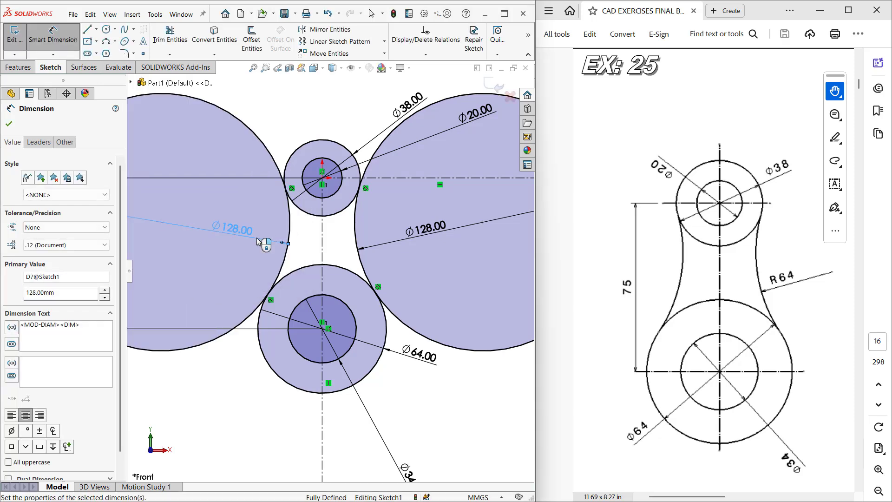
scroll(257, 251, down, 1)
scroll(259, 254, up, 4)
scroll(447, 160, down, 1)
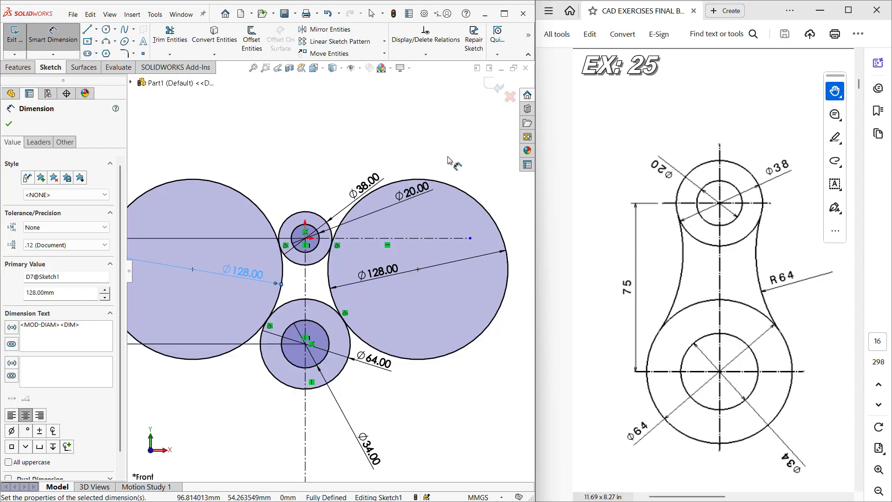
Trim the outer portions of both side circles, leaving only the concave arcs joining the upper and lower circles
scroll(448, 162, up, 1)
scroll(286, 227, down, 1)
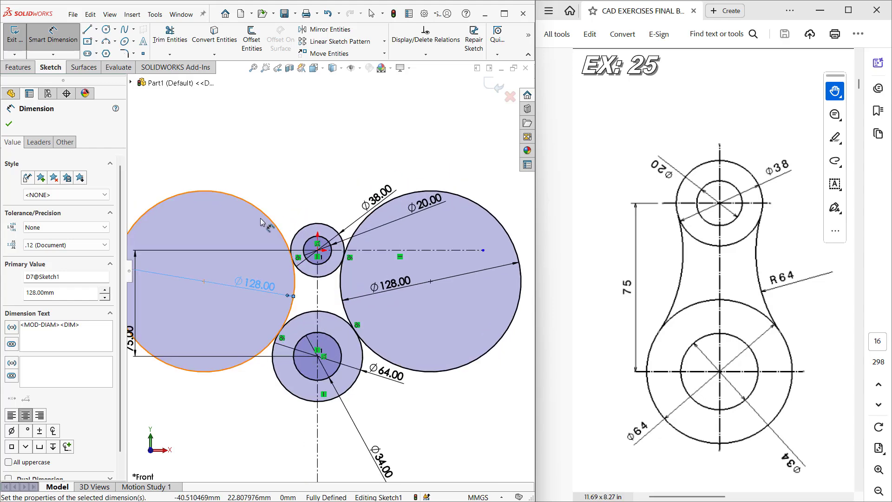
key(t)
drag(249, 182, 247, 209)
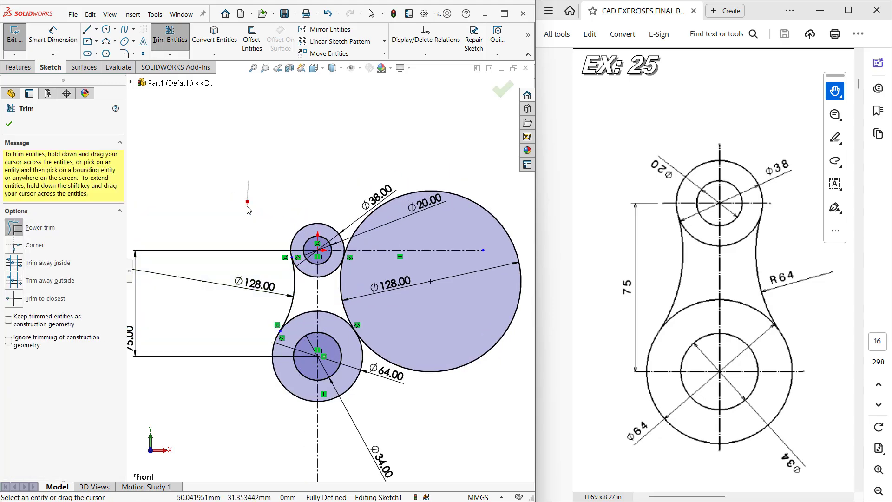
drag(416, 175, 462, 206)
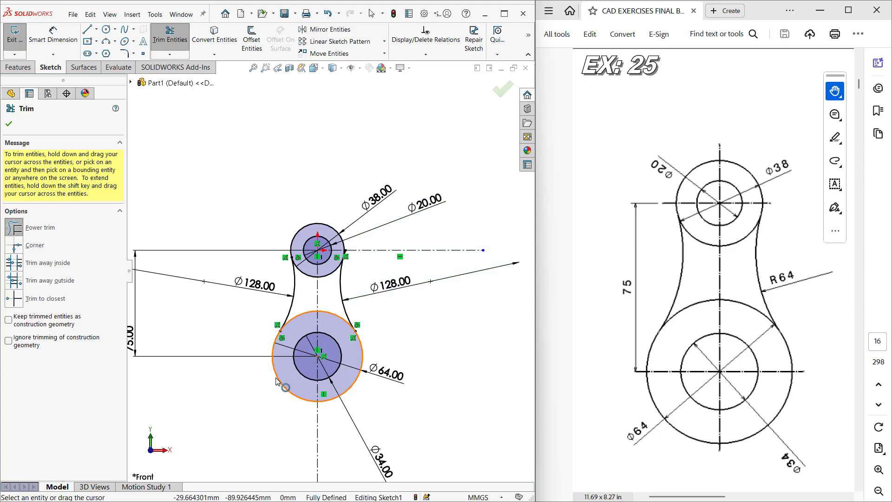
scroll(251, 400, down, 1)
scroll(273, 387, up, 2)
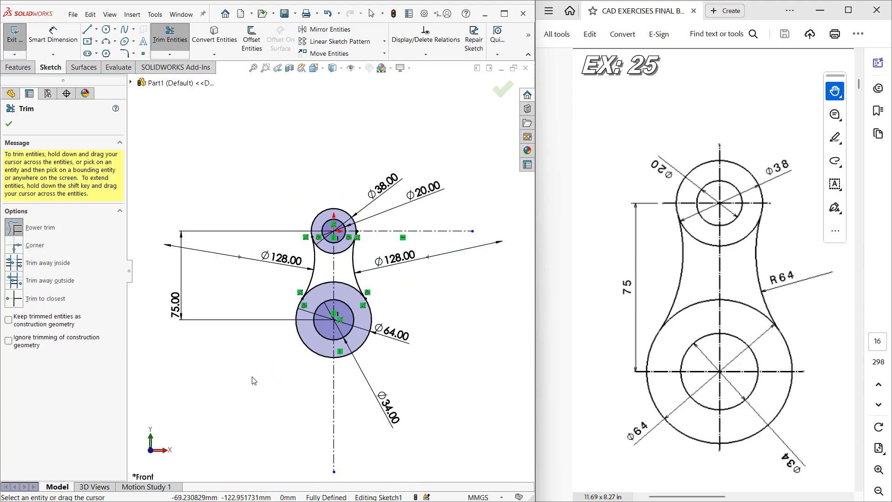
scroll(251, 377, down, 1)
key(Escape)
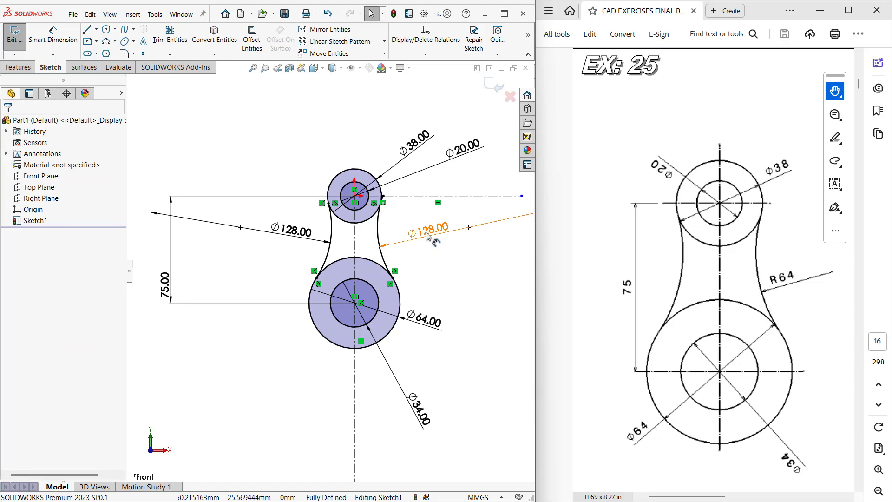
Display the diameter dimensions of the right and left side arcs as radius dimensions
click(432, 241)
double_click(430, 240)
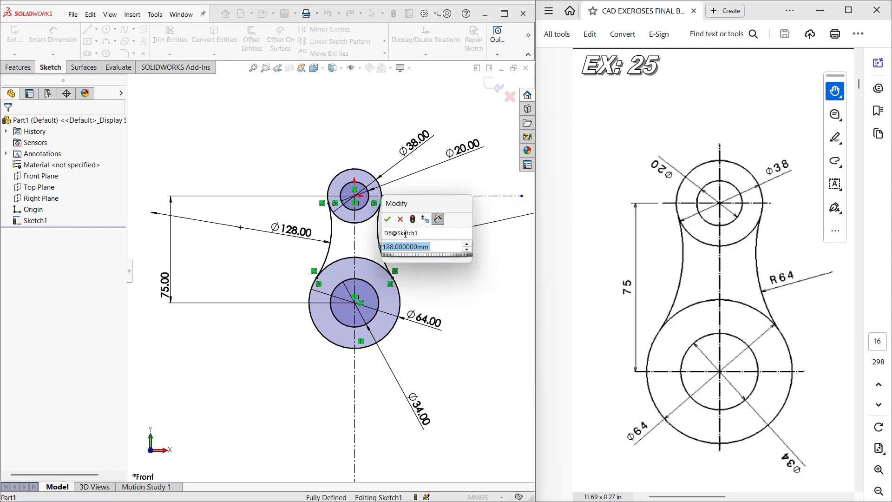
click(388, 221)
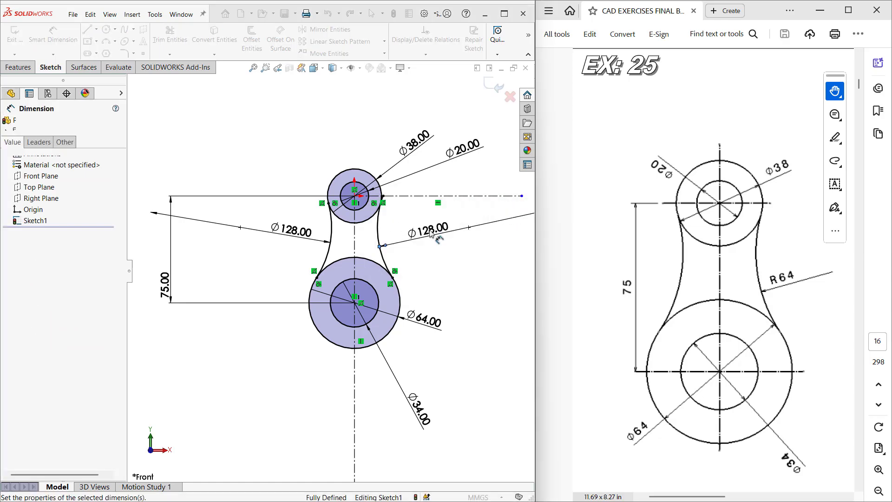
click(69, 140)
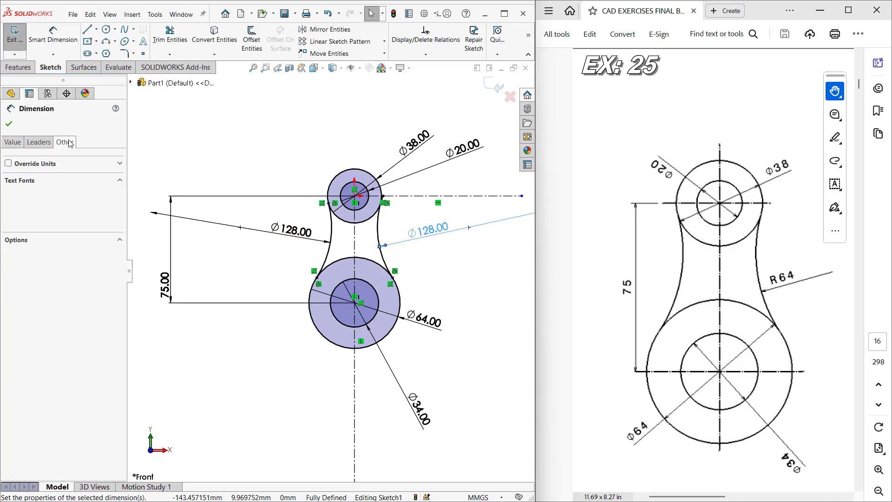
click(41, 143)
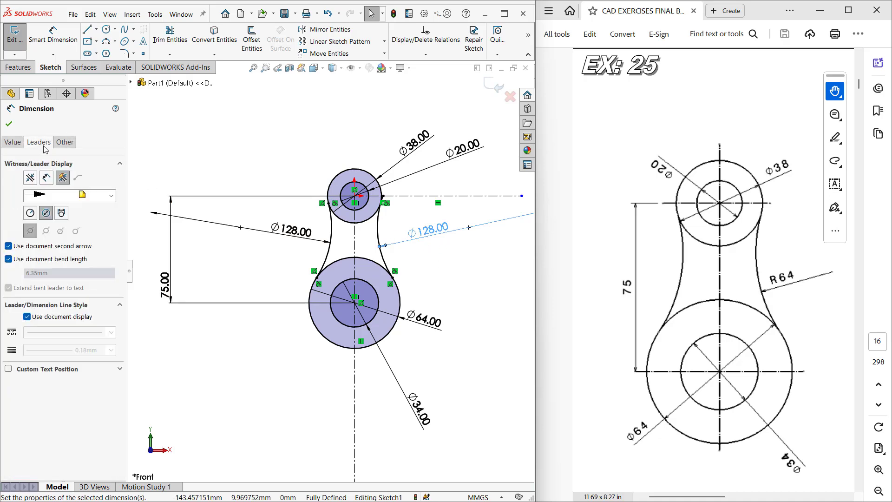
click(31, 212)
key(Escape)
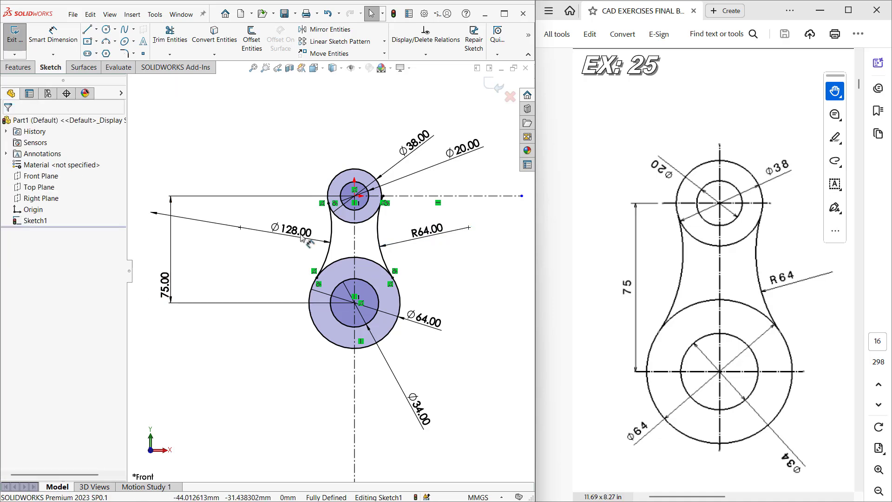
click(296, 233)
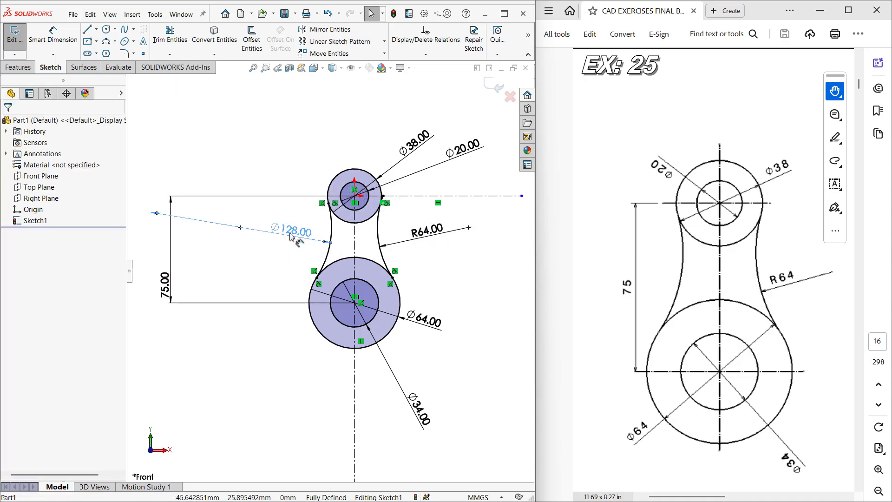
click(317, 191)
click(247, 349)
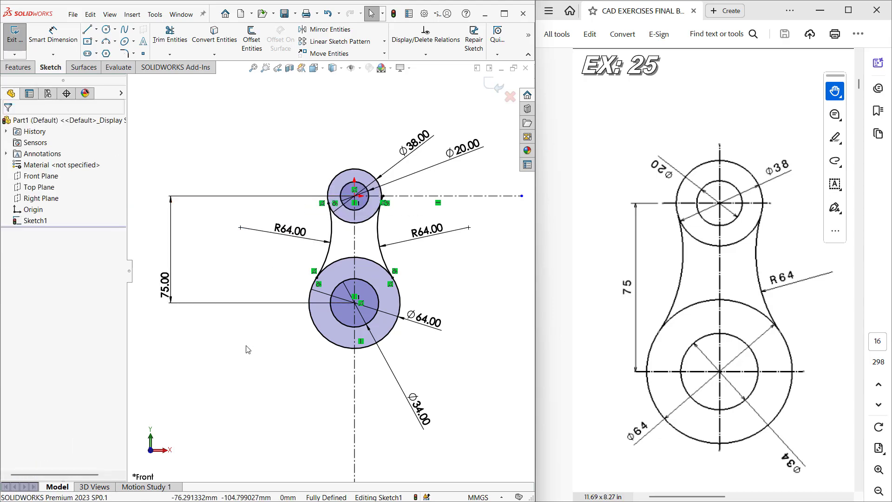
Reposition the 34 mm diameter dimension to the lower left of the profile and bring the 75 mm dimension closer to it
drag(417, 405, 274, 352)
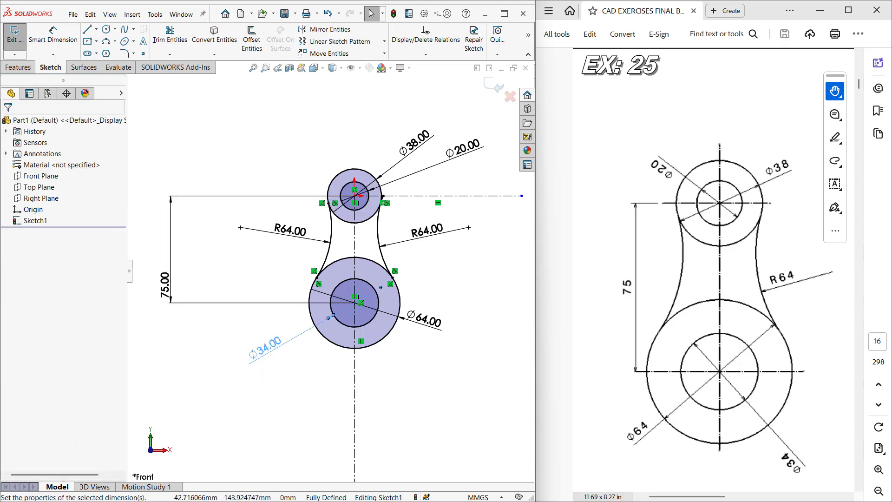
click(190, 334)
drag(165, 284, 209, 247)
click(465, 275)
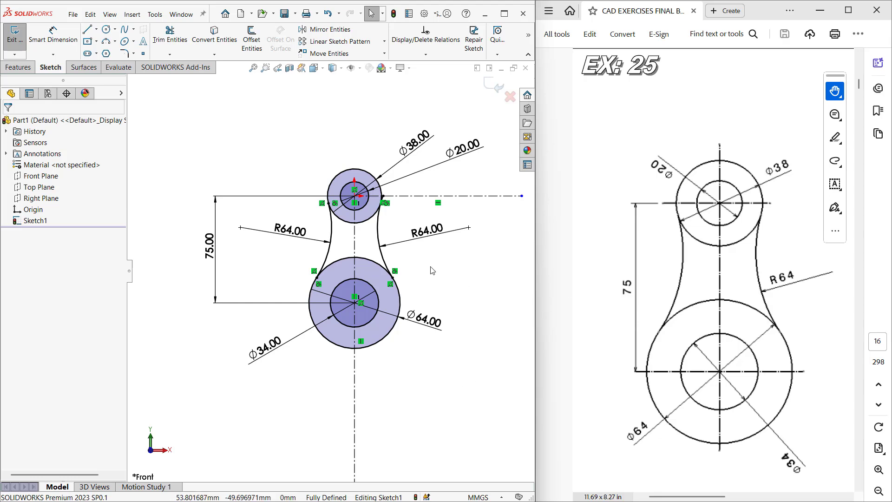
Bring the EX: 19 drawing on page 13 of the reference PDF fully into view, with the floating toolbar clear of it
scroll(629, 265, up, 15)
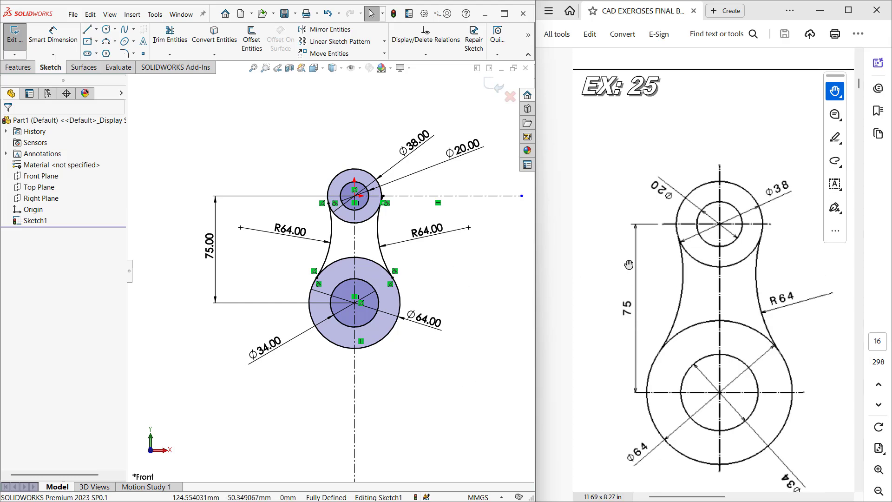
scroll(628, 264, up, 6)
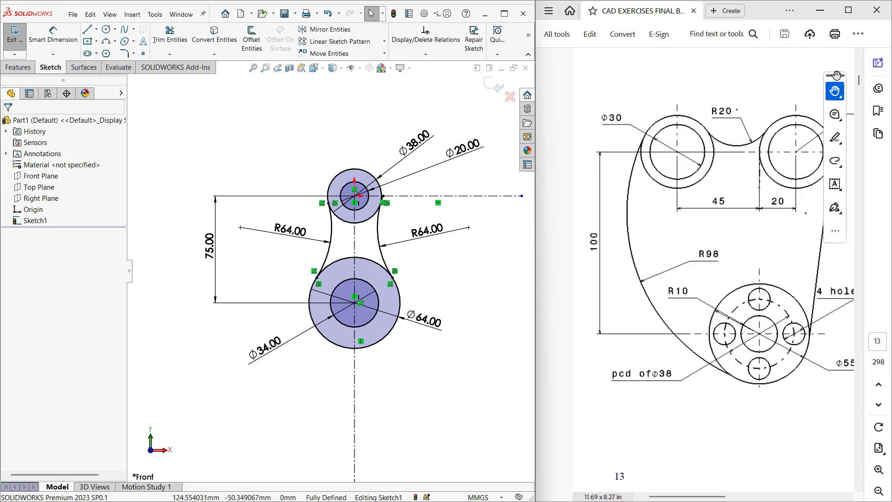
drag(836, 95, 603, 378)
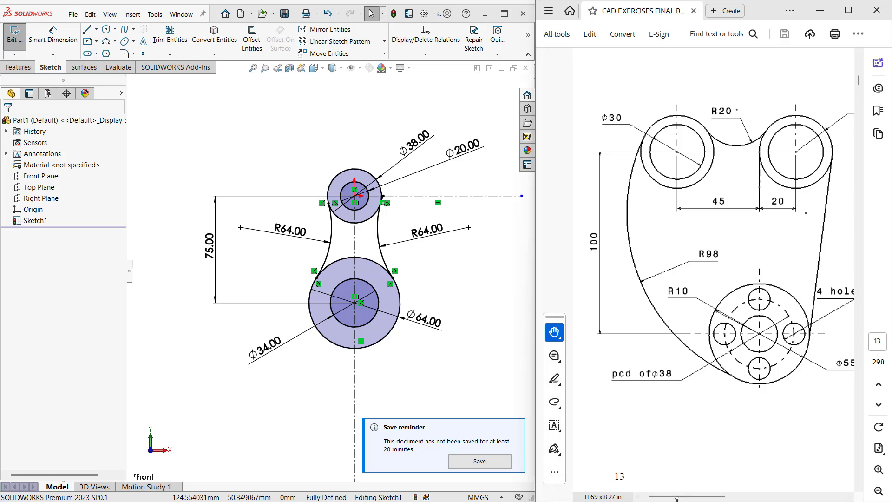
scroll(681, 497, right, 3)
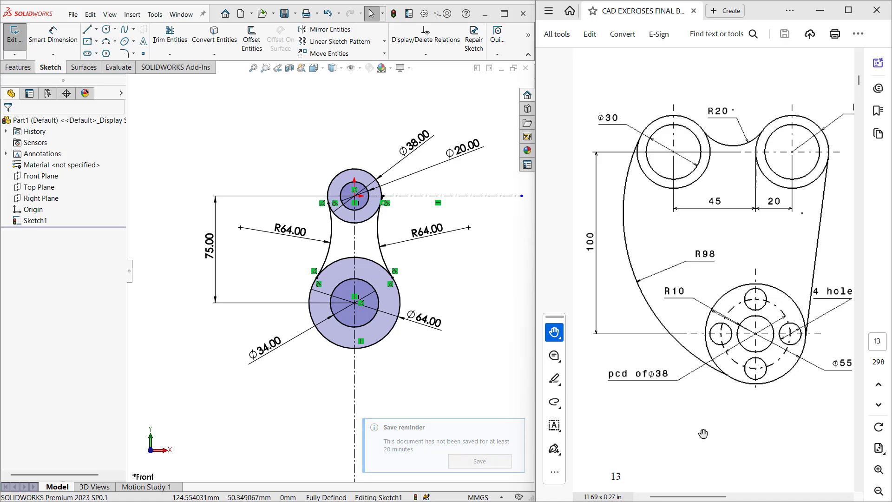
ctrl+scroll(703, 434, down, 1)
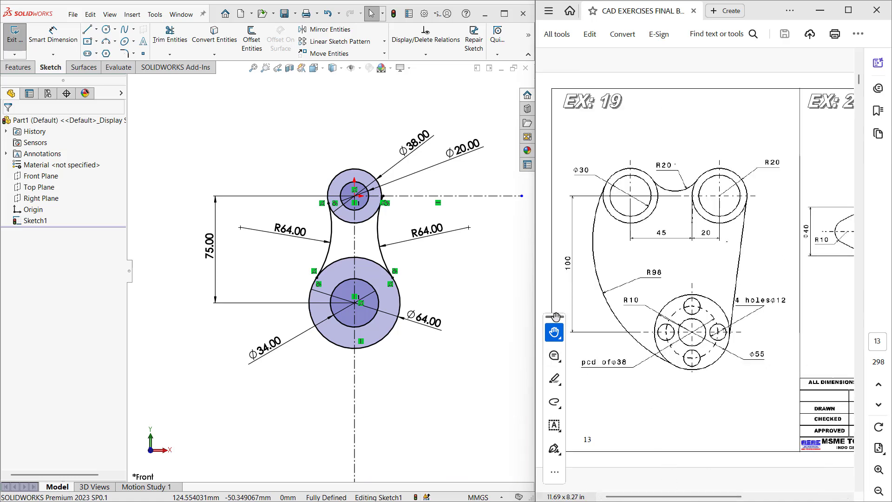
mouse_move(554, 316)
mouse_down()
mouse_move(835, 200)
mouse_move(835, 190)
mouse_up()
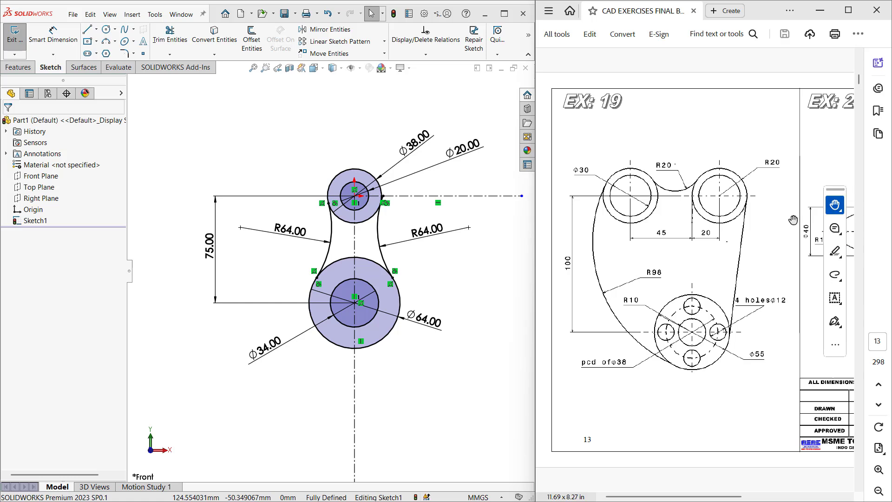
Delete all the geometry and dimensions of the finished link profile from the sketch
click(435, 406)
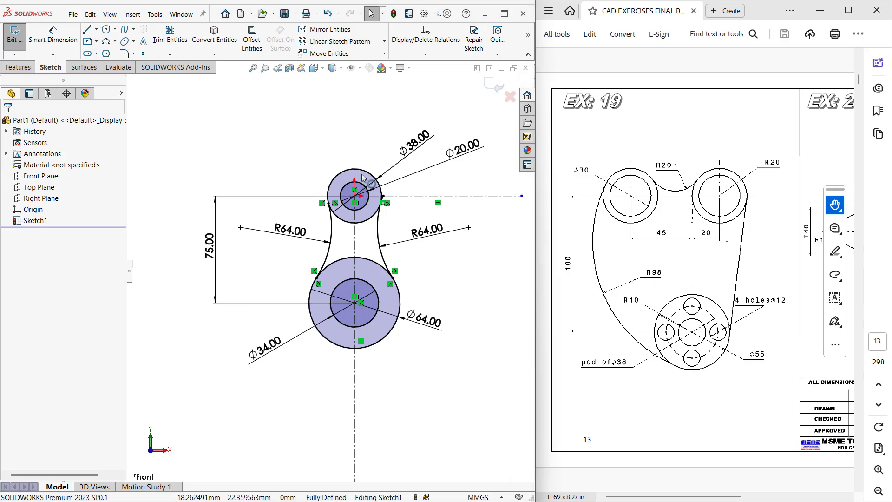
key(ctrl+a)
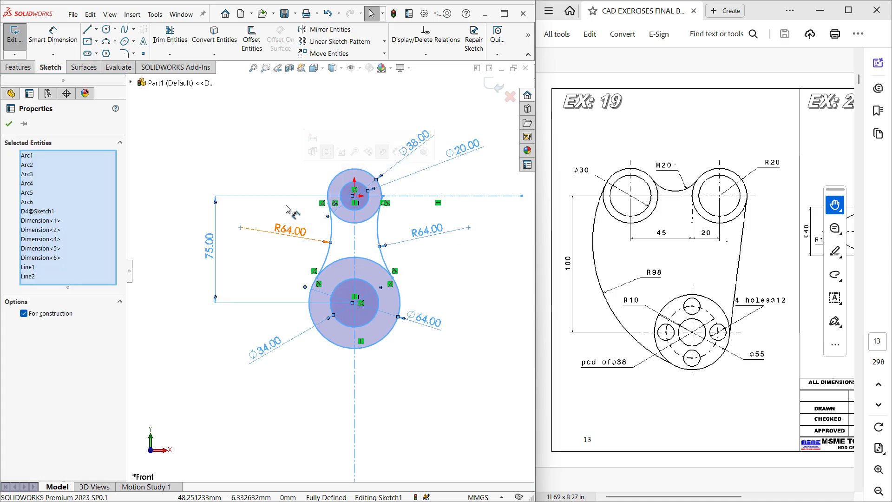
key(Delete)
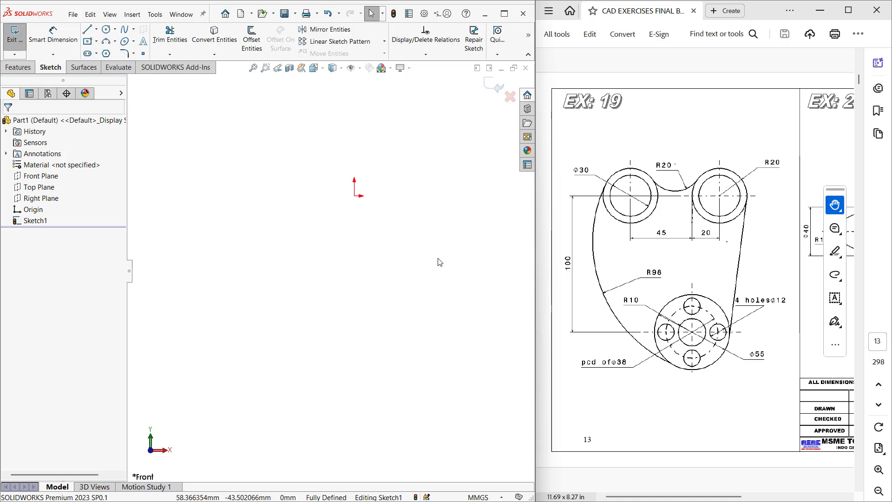
Draw three concentric circles centred on the origin with diameters of 20, 38 and 55 mm
key(c)
click(354, 195)
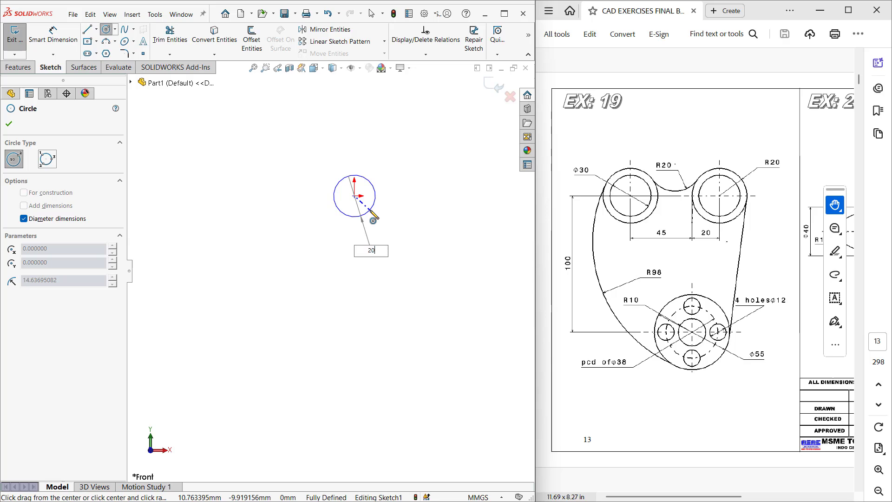
key(Return)
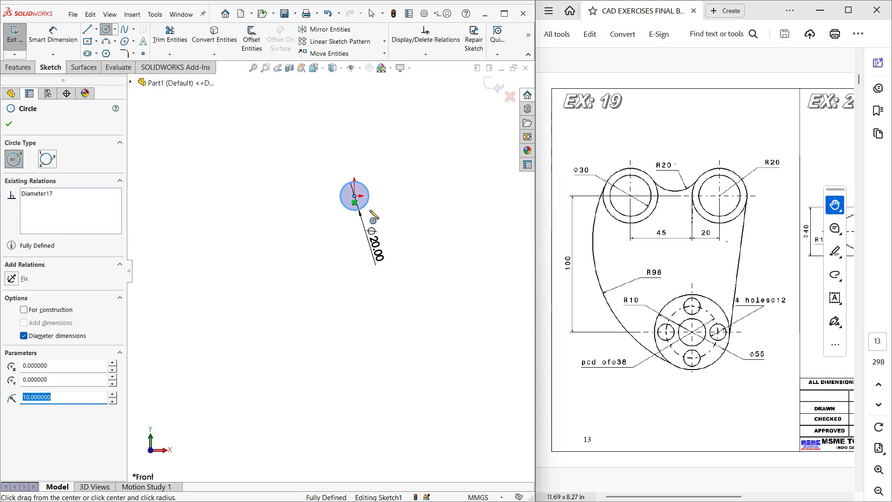
click(354, 196)
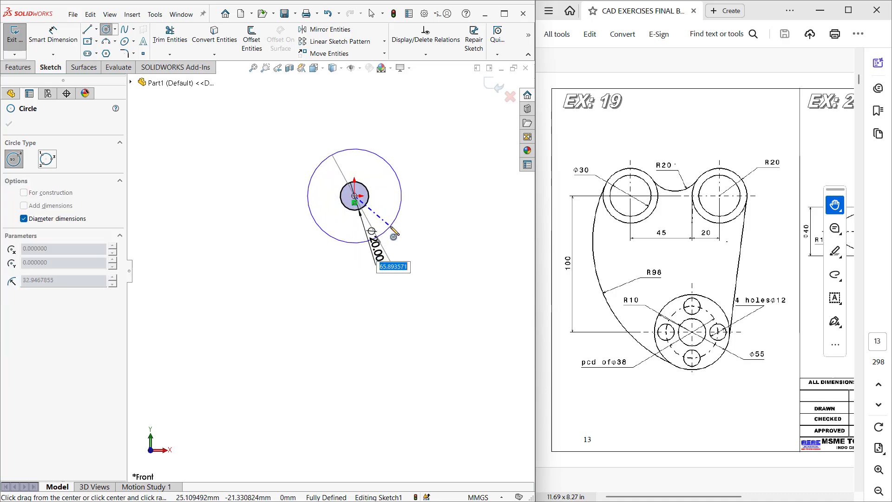
text(38)
key(Return)
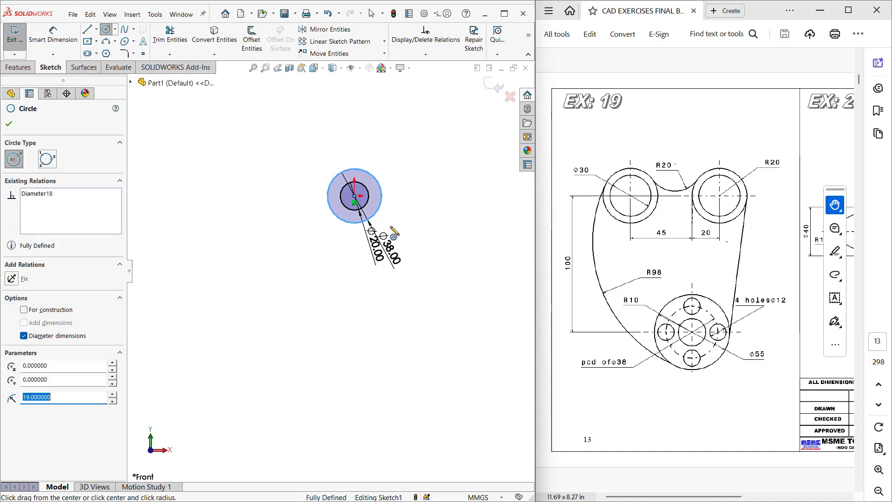
click(355, 197)
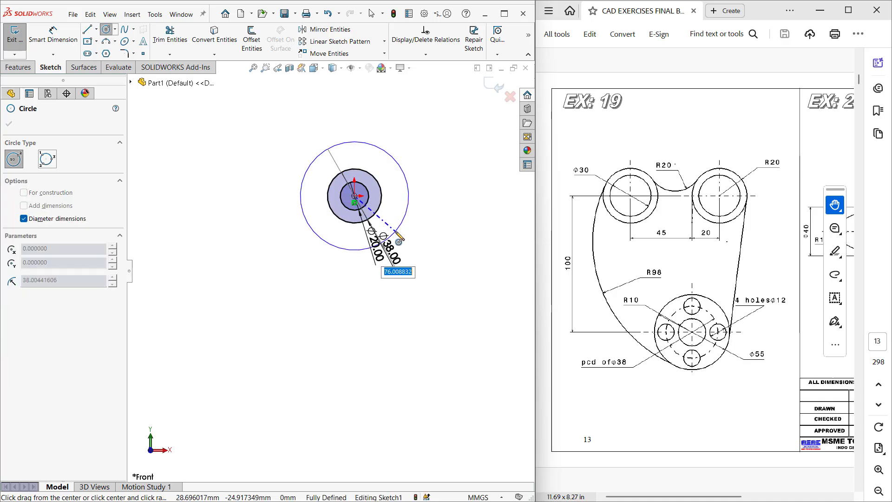
text(55)
key(Return)
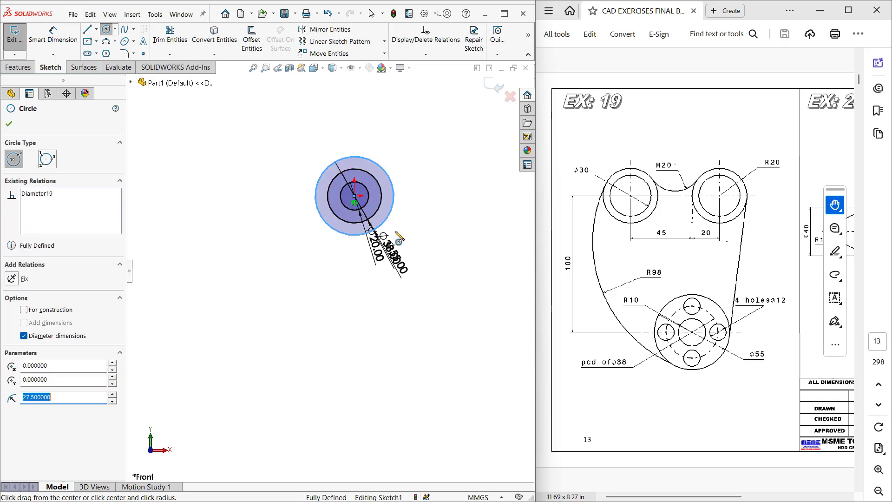
key(Escape)
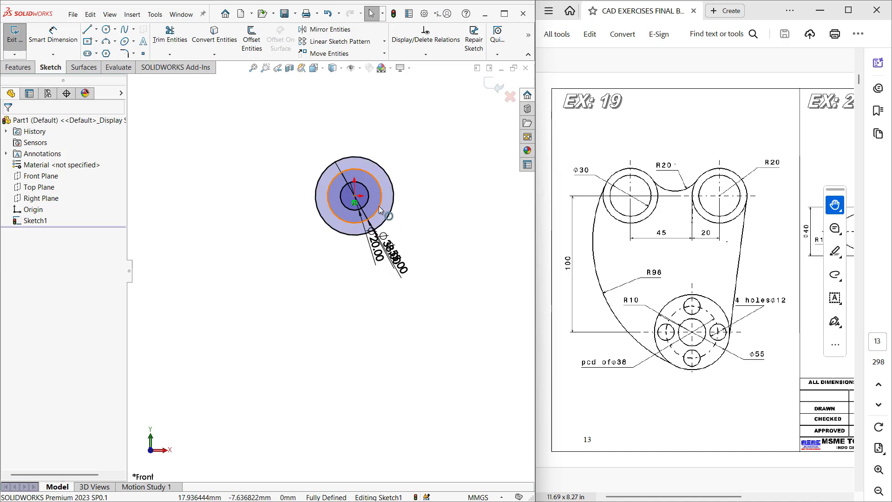
Convert the 38 mm circle to construction geometry as the pitch circle
click(380, 209)
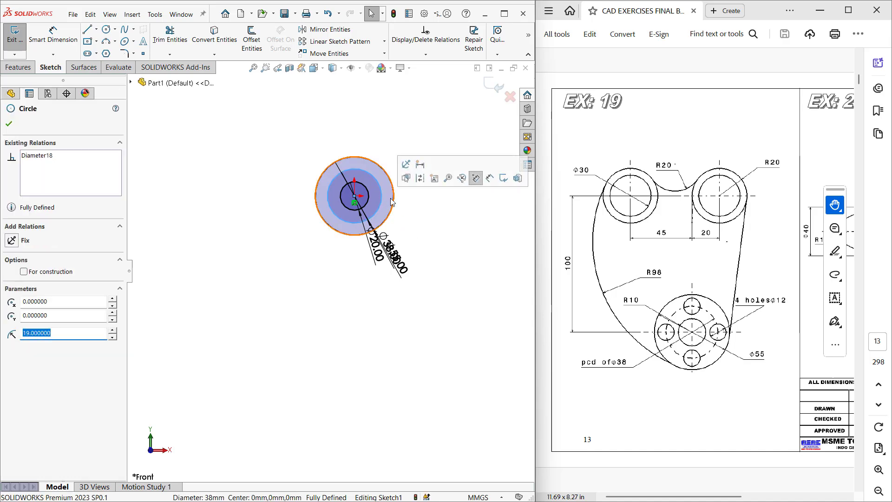
click(420, 178)
key(Escape)
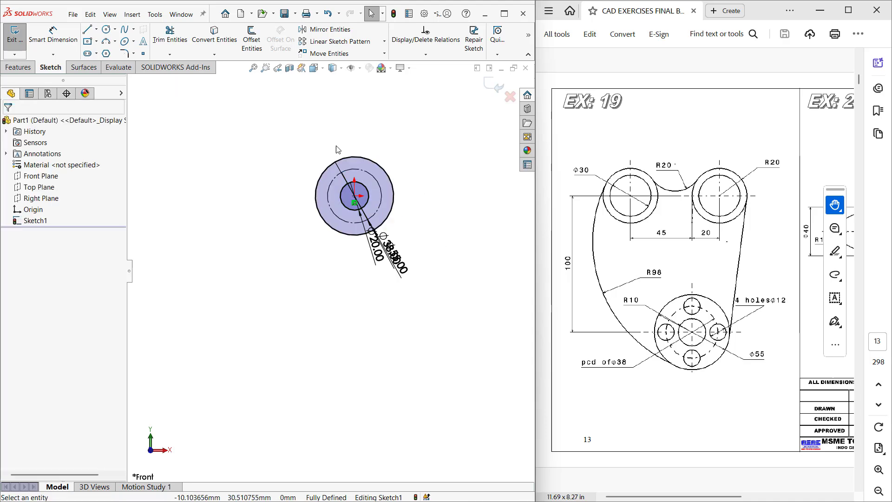
Draw a 12 mm diameter hole circle centred on the 38 mm pitch circle, horizontally to the right of the origin
scroll(336, 143, down, 2)
scroll(458, 136, down, 2)
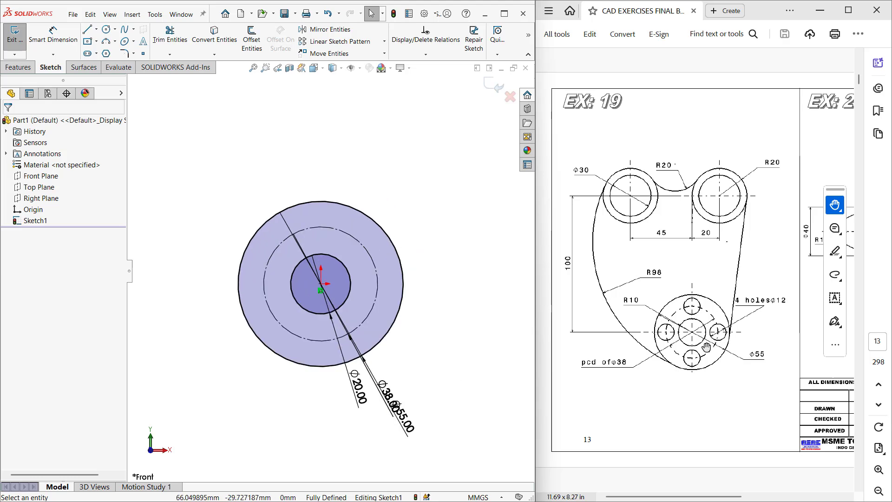
key(c)
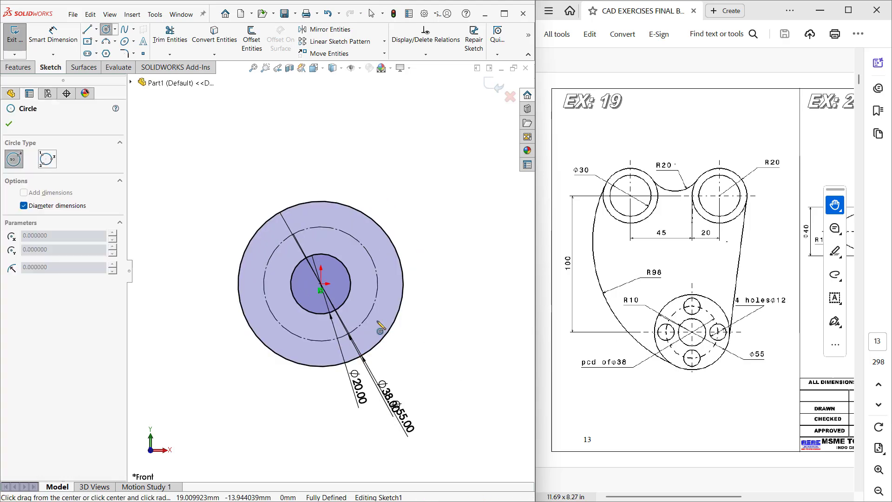
click(377, 283)
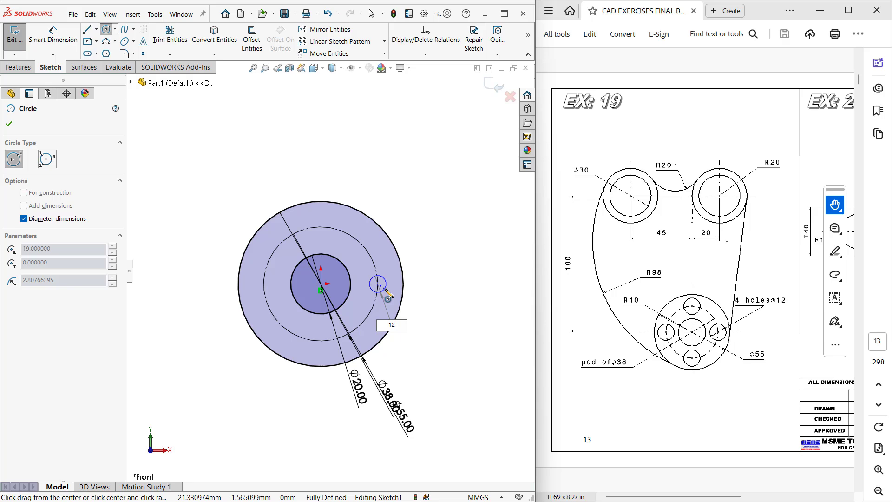
key(Return)
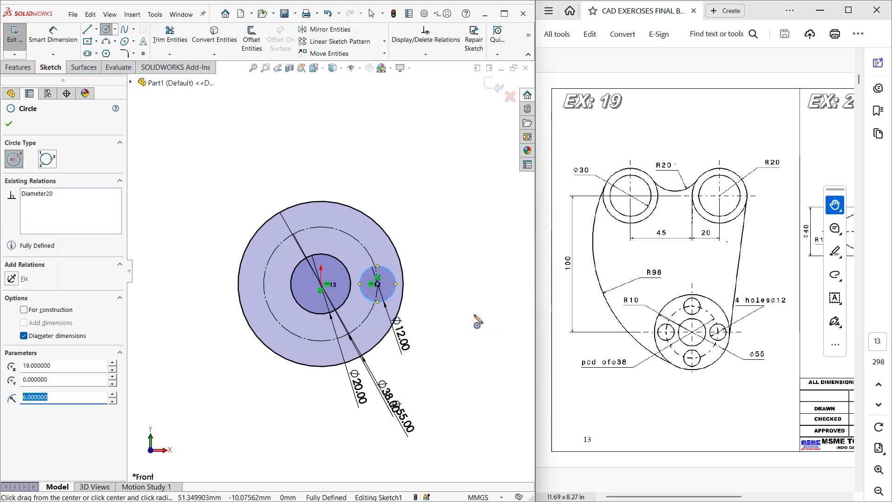
key(Escape)
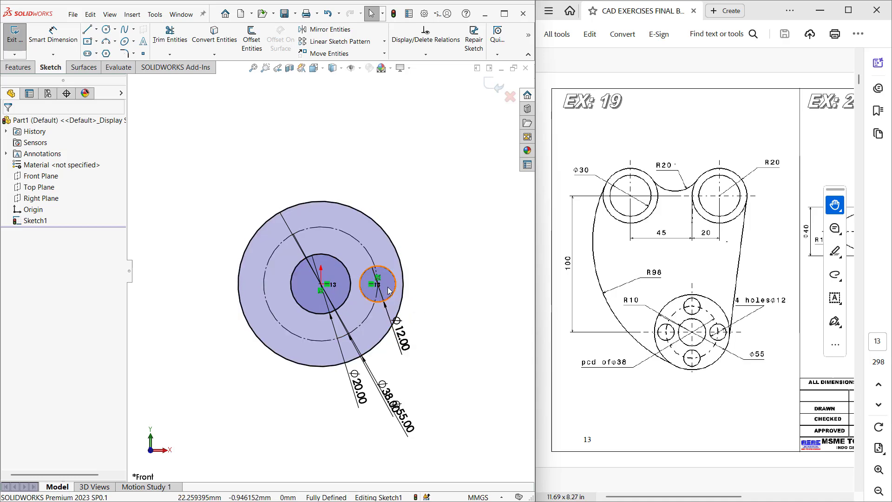
Create a circular sketch pattern of the 12 mm circle around the origin with 4 equally spaced instances over 360 degrees
click(384, 41)
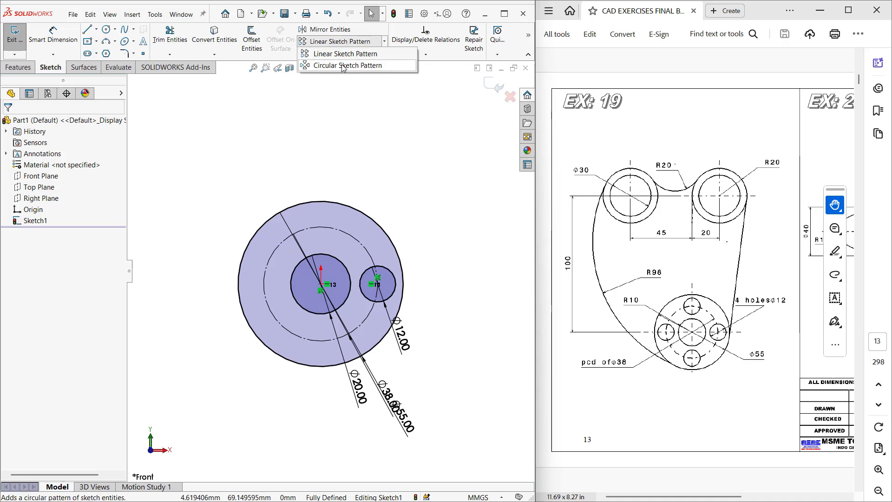
click(341, 65)
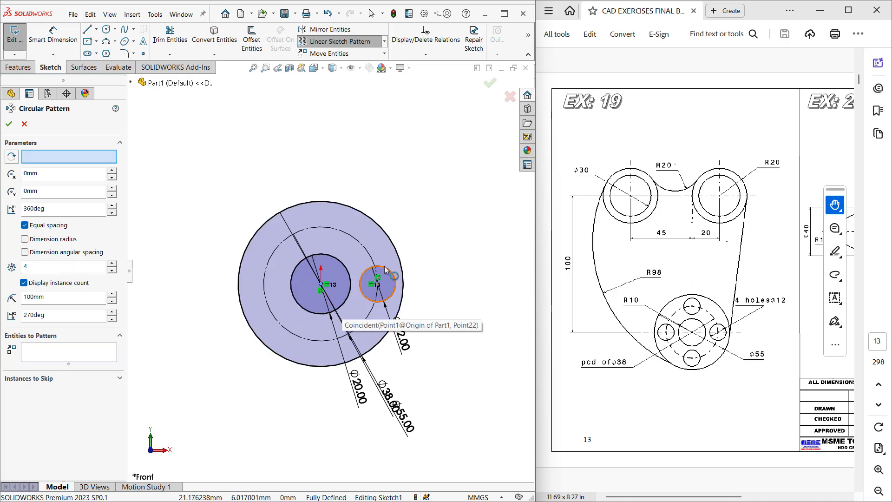
click(69, 352)
click(378, 284)
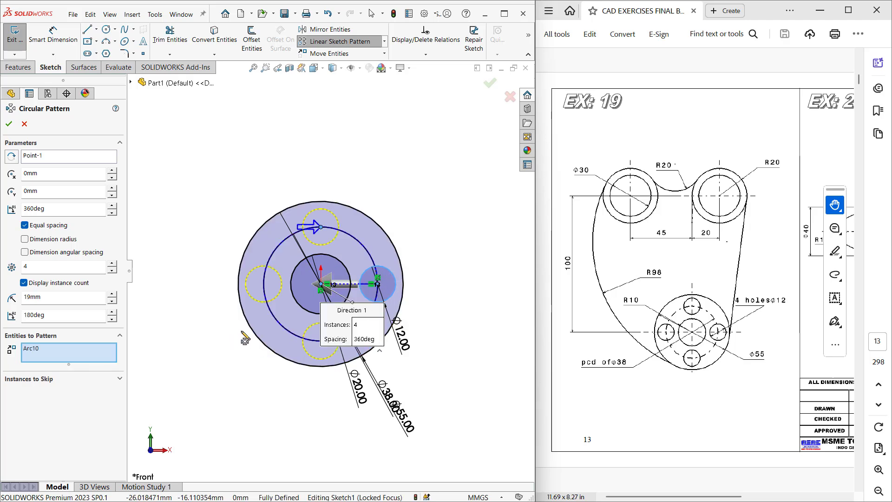
click(42, 255)
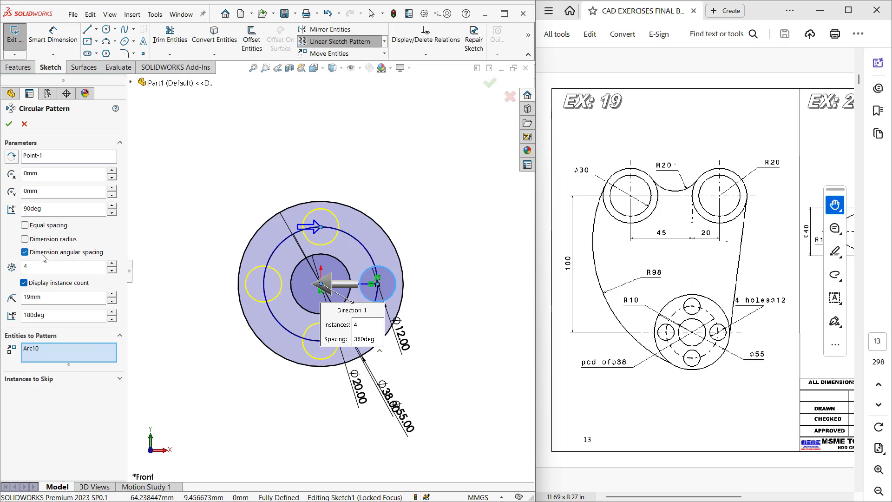
click(25, 225)
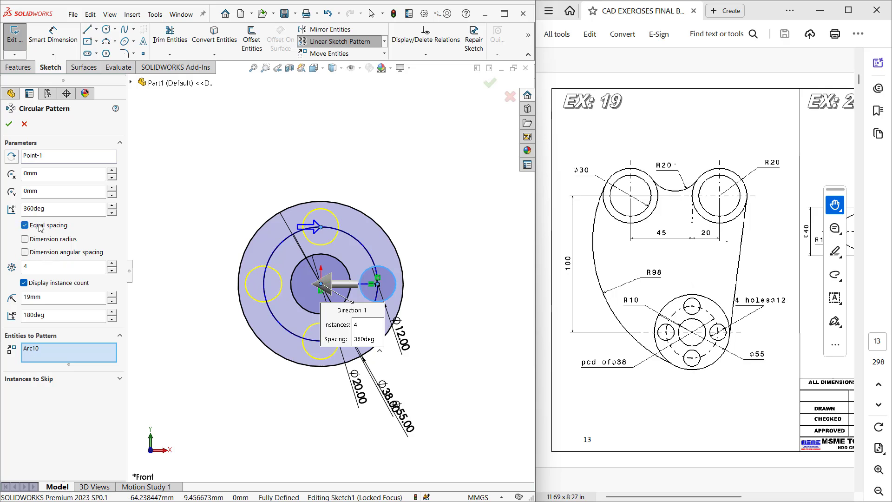
click(9, 124)
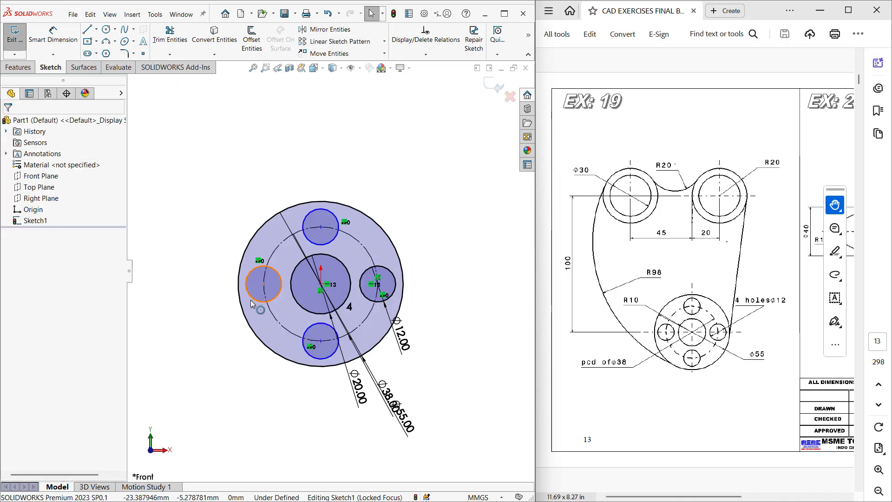
Make the four patterned hole circles equal in size with an Equal relation
click(252, 304)
ctrl+click(333, 238)
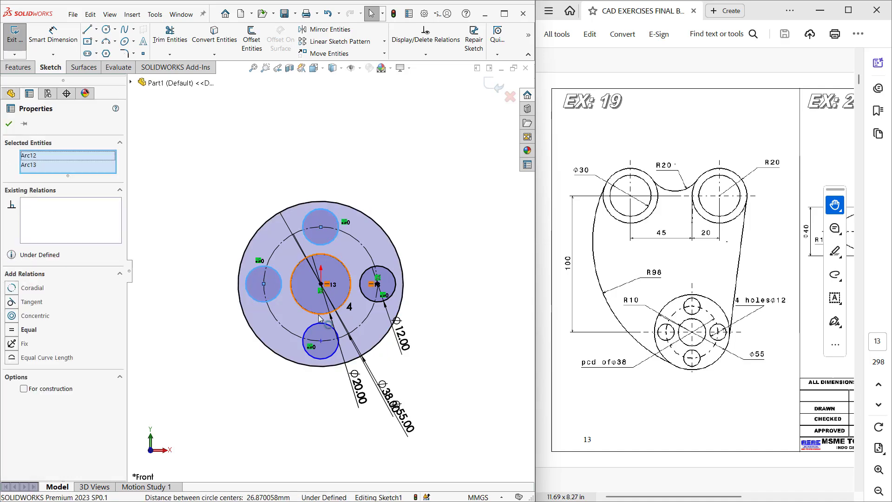
ctrl+click(324, 328)
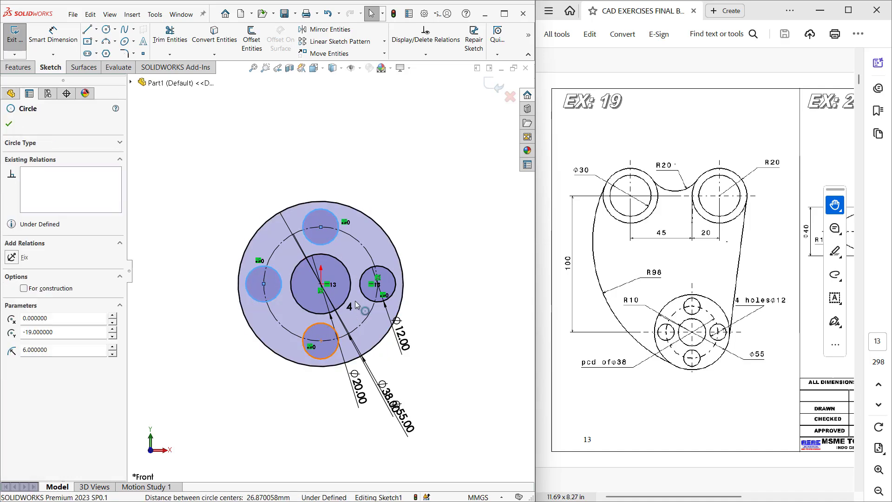
ctrl+click(386, 273)
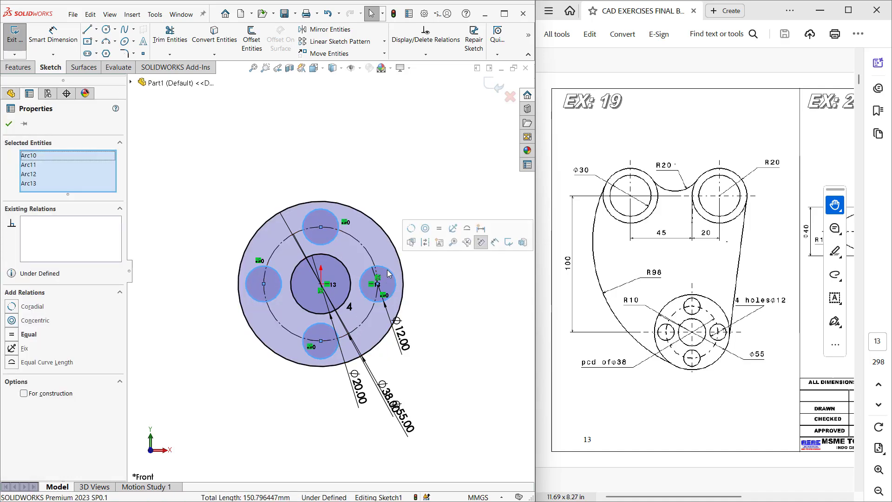
click(438, 230)
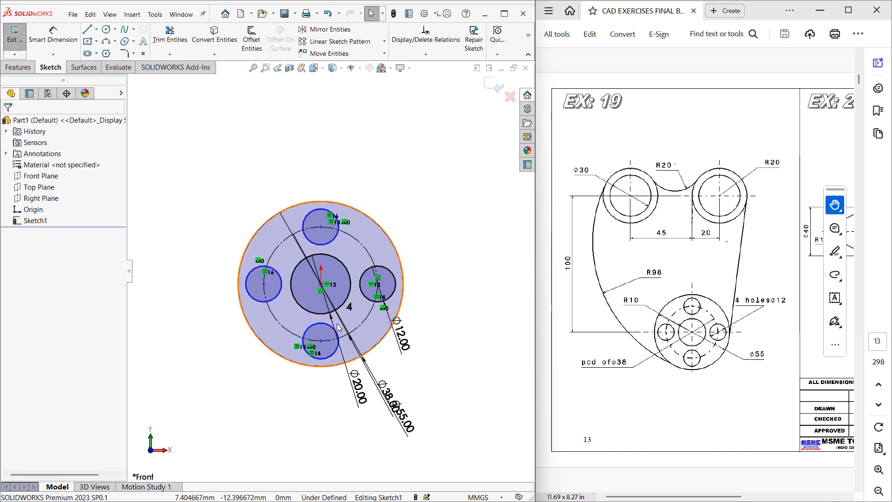
click(311, 329)
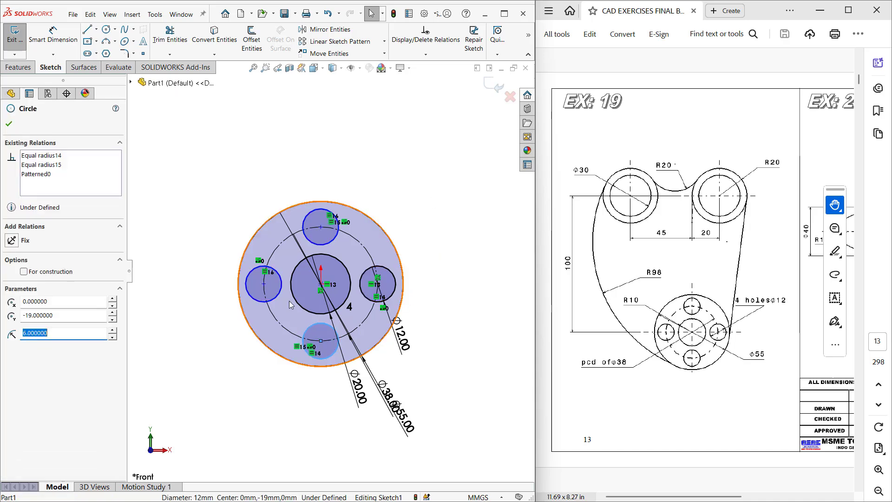
ctrl+click(279, 292)
ctrl+click(325, 246)
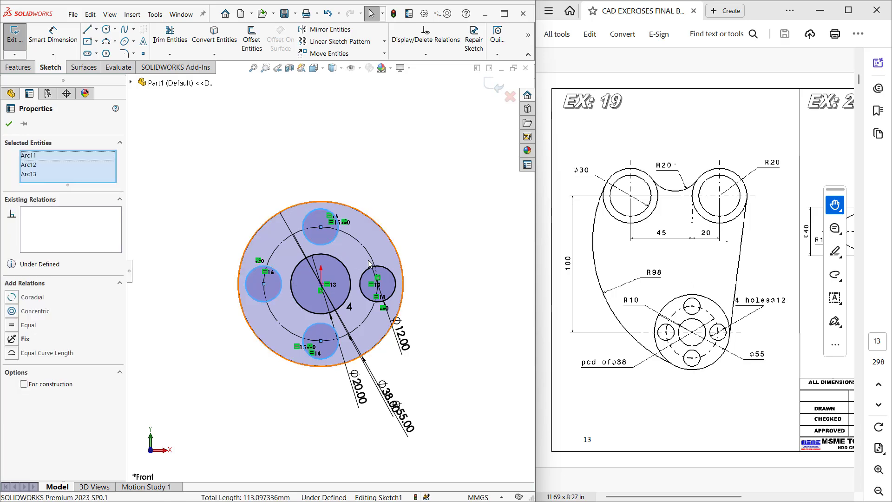
ctrl+click(386, 274)
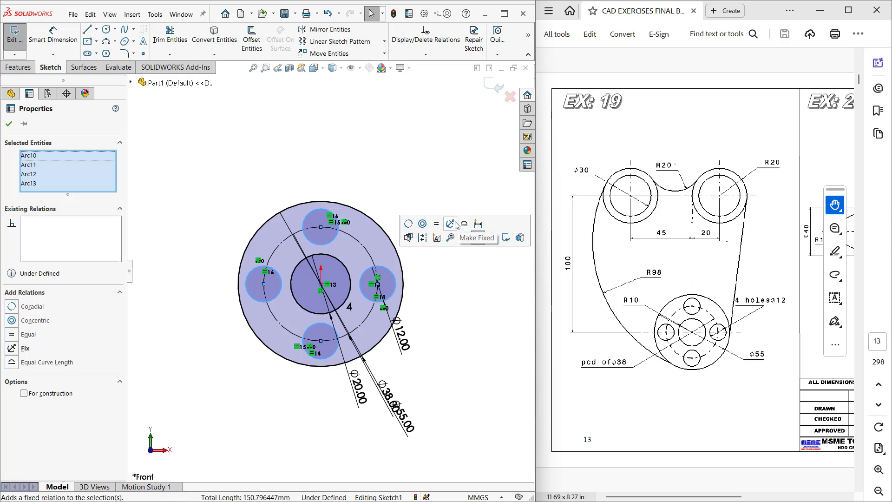
click(450, 200)
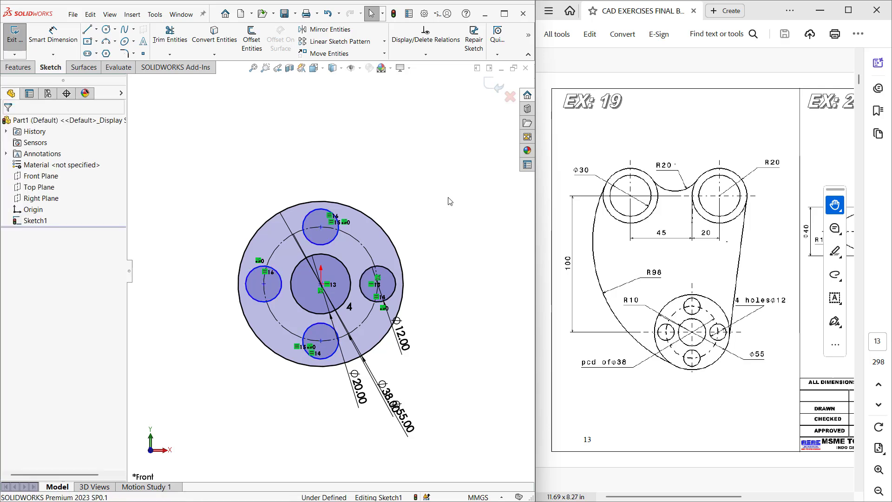
click(395, 282)
ctrl+click(338, 234)
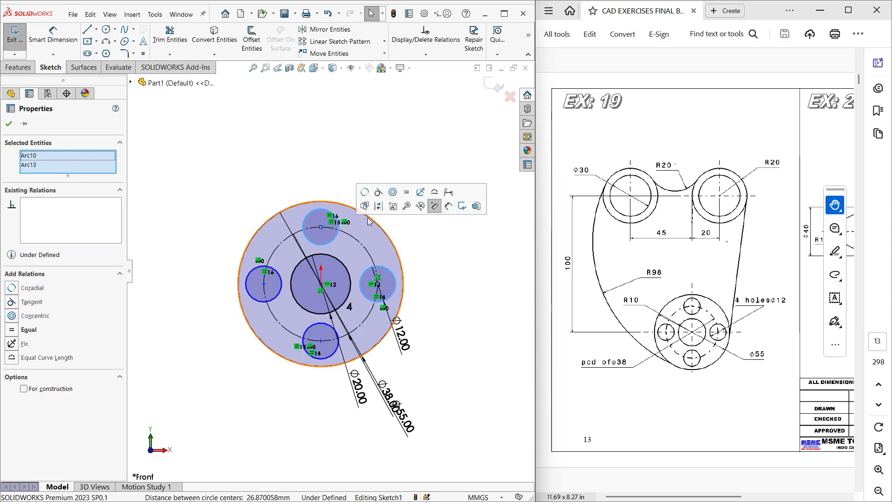
click(388, 169)
Try snapping the upper hole's centre onto the pitch circle, undo it, and pull the centre off the circle to test its freedom
mouse_move(319, 228)
mouse_down()
mouse_move(303, 237)
mouse_move(321, 228)
mouse_up()
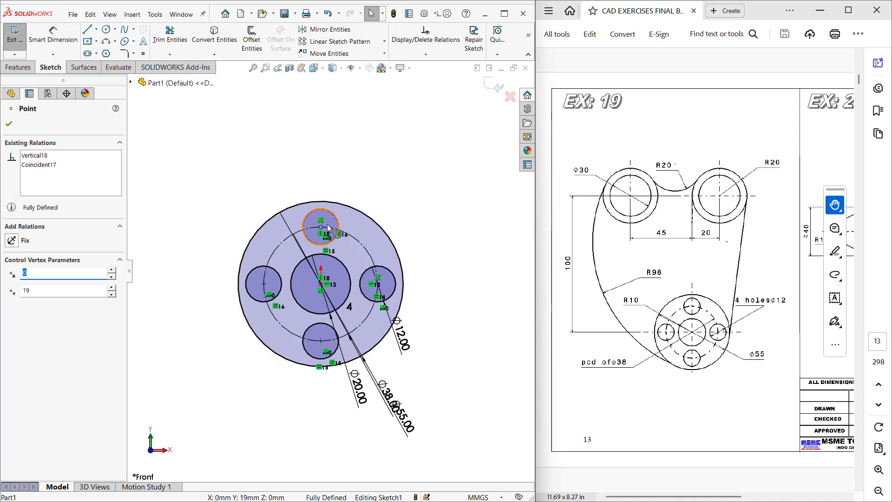
click(450, 200)
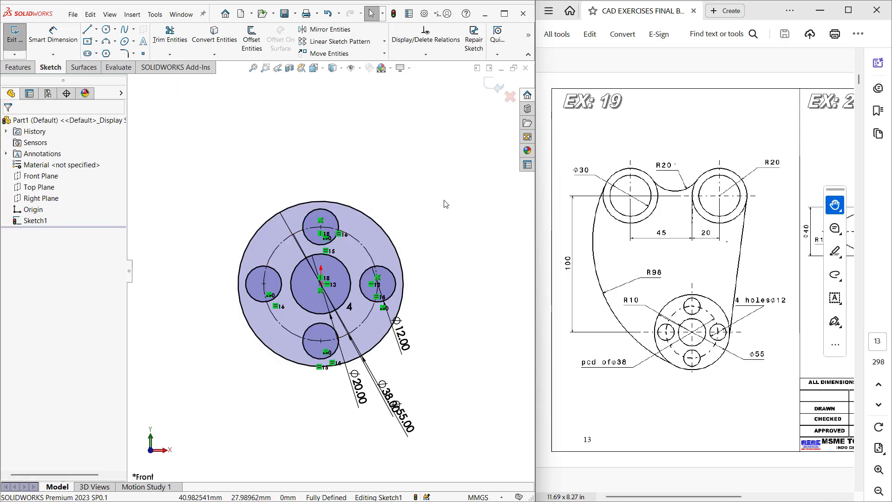
click(321, 225)
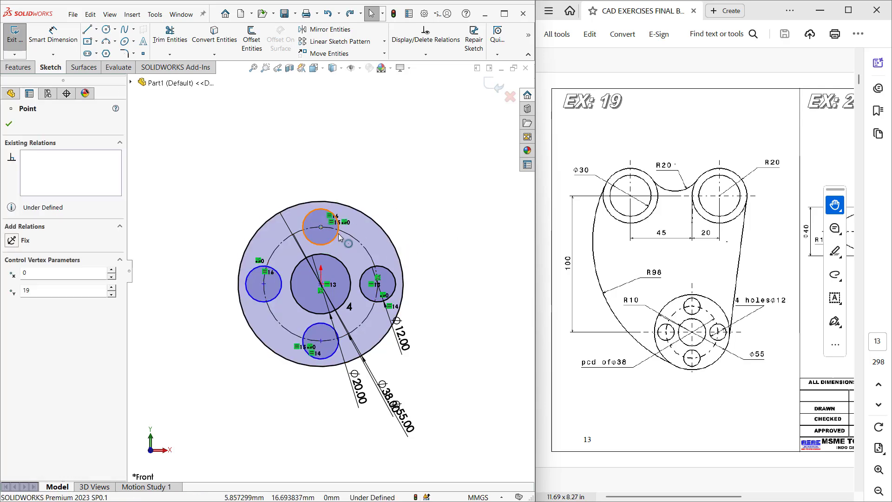
drag(321, 228, 330, 242)
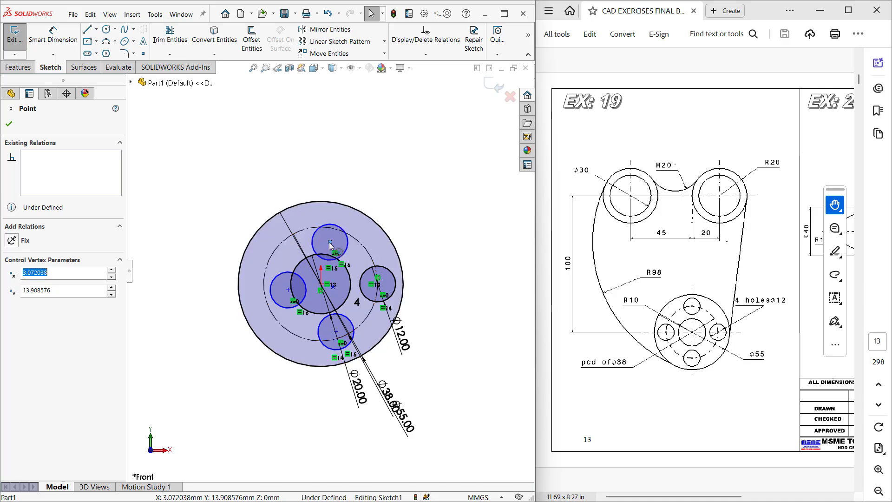
Constrain the upper hole's centre coincident with the pitch circle and vertically above the origin
drag(329, 242, 323, 229)
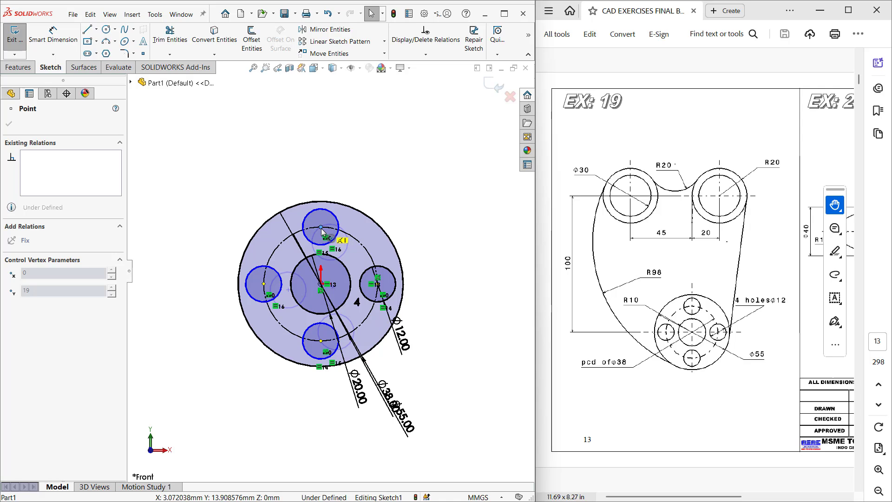
drag(321, 228, 322, 227)
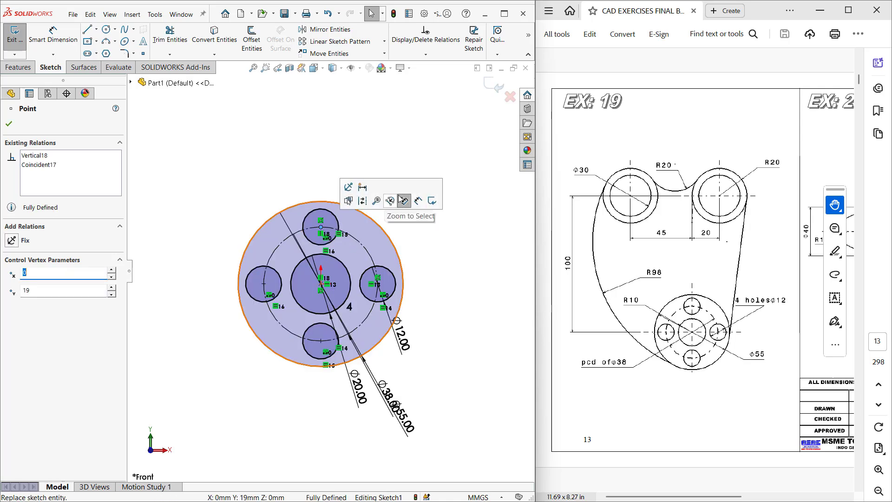
click(470, 279)
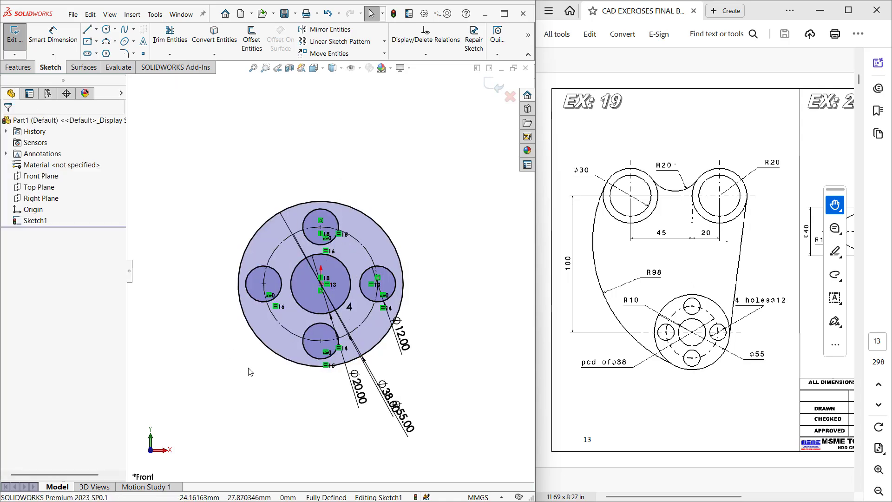
Spread the 55, 20 and 12 mm diameter dimensions clear of the circles and display the 20 mm one as a radius
drag(405, 420, 444, 207)
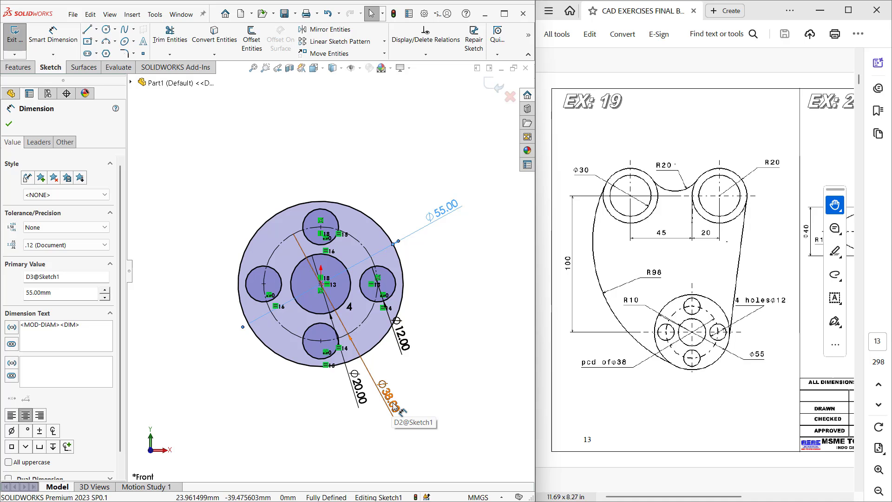
mouse_move(358, 388)
mouse_down()
mouse_move(171, 273)
mouse_move(170, 237)
mouse_up()
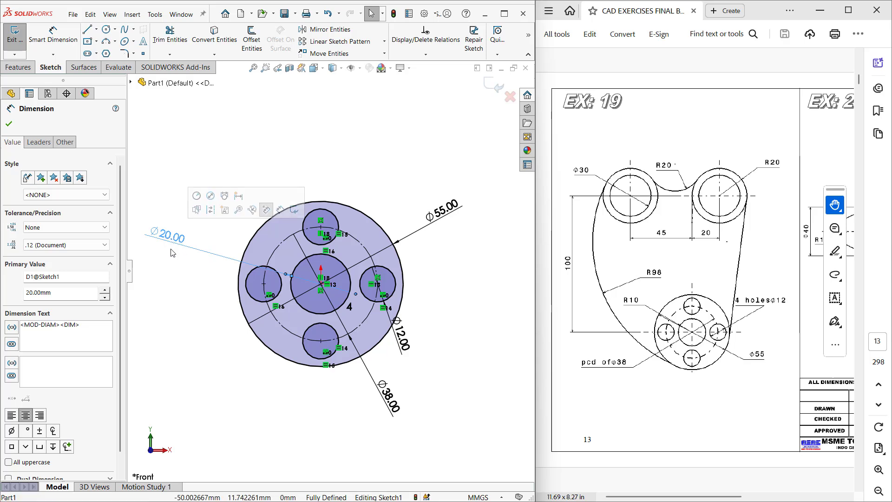
click(196, 199)
click(193, 281)
drag(400, 331, 472, 279)
click(438, 354)
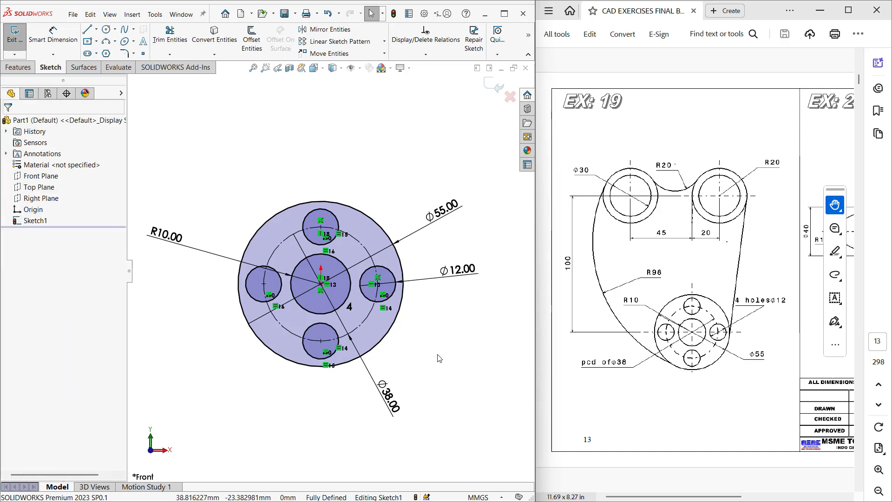
Sketch two concentric circles above and to the right of the flange, the outer one about 42 mm in diameter
scroll(438, 354, up, 5)
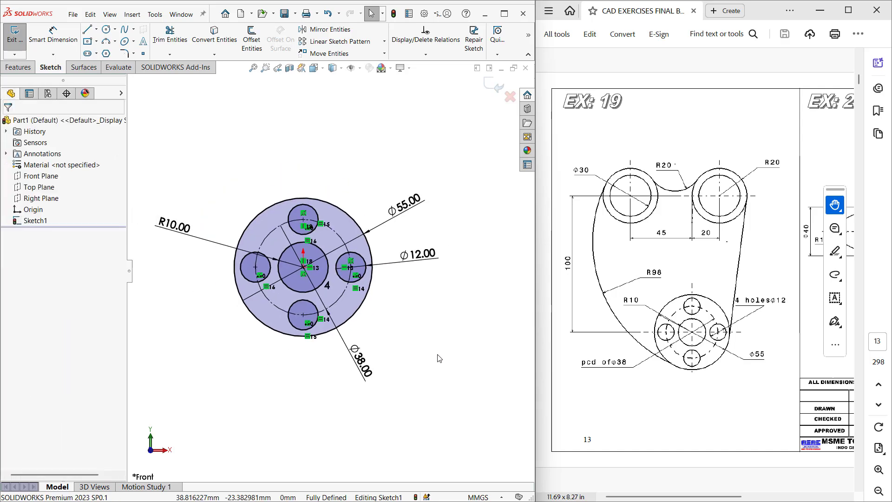
scroll(291, 156, down, 2)
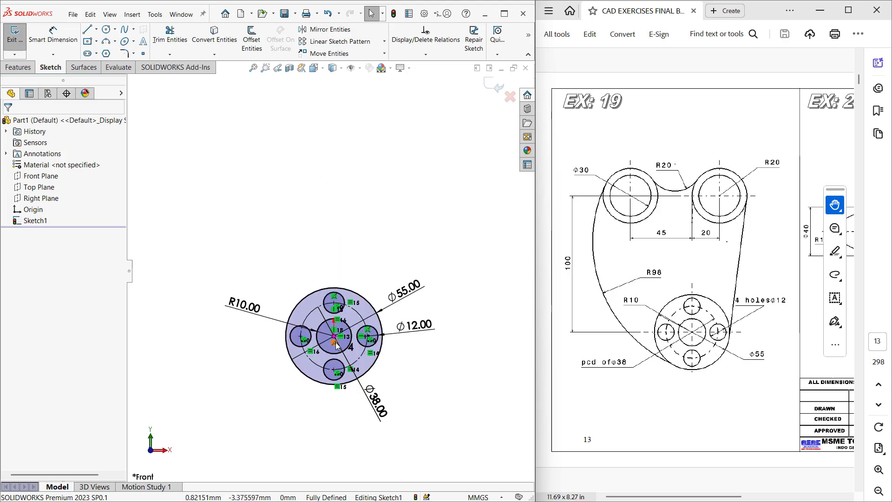
mouse_move(276, 244)
ctrl+middle_down()
mouse_move(298, 251)
mouse_move(291, 246)
ctrl+middle_up()
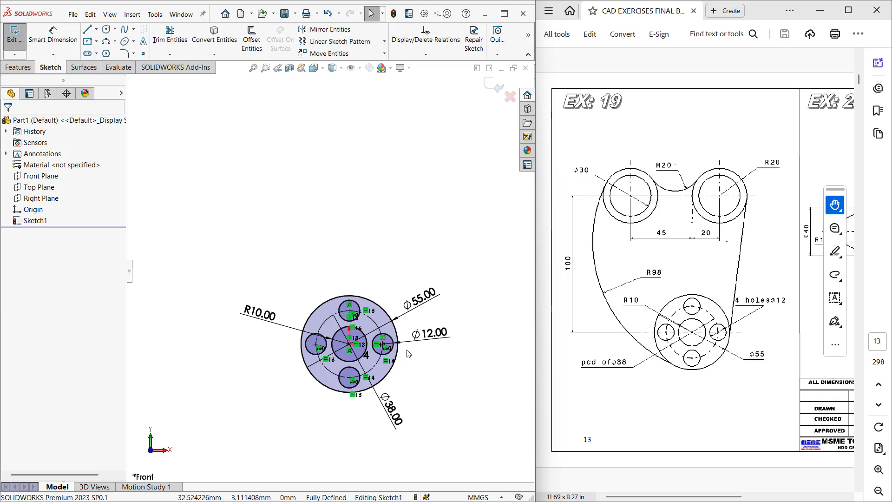
key(c)
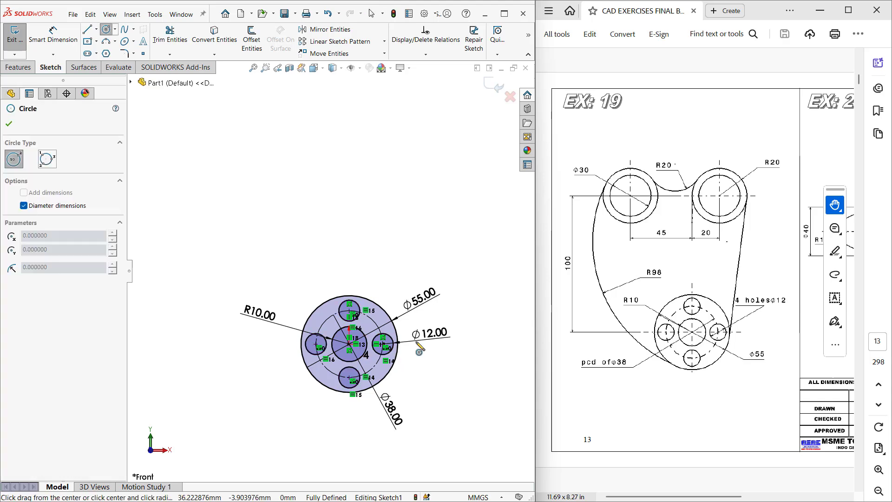
click(402, 130)
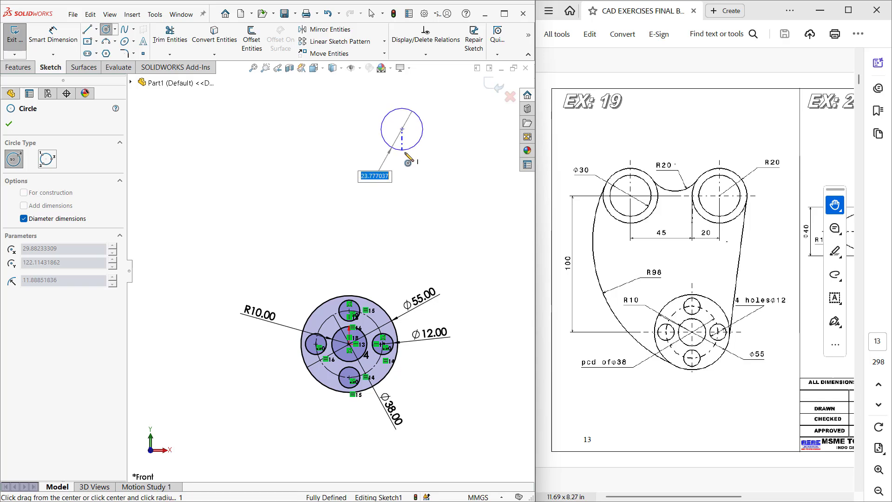
click(407, 154)
click(402, 129)
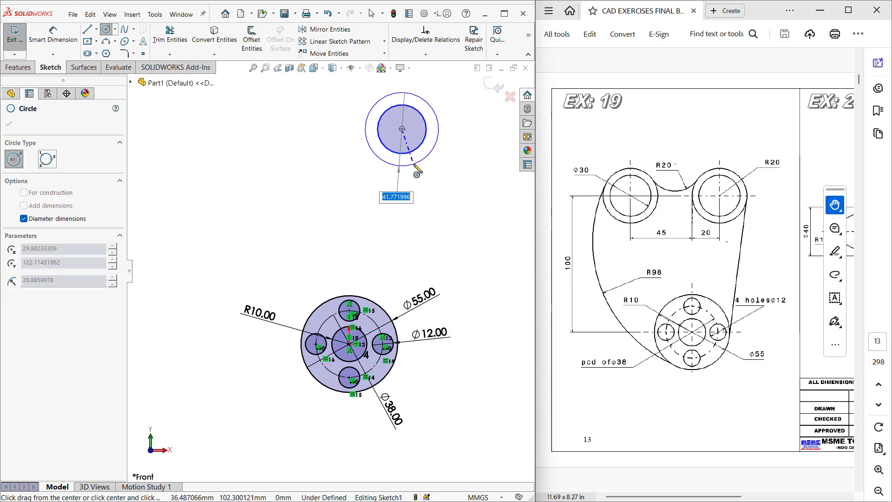
click(415, 165)
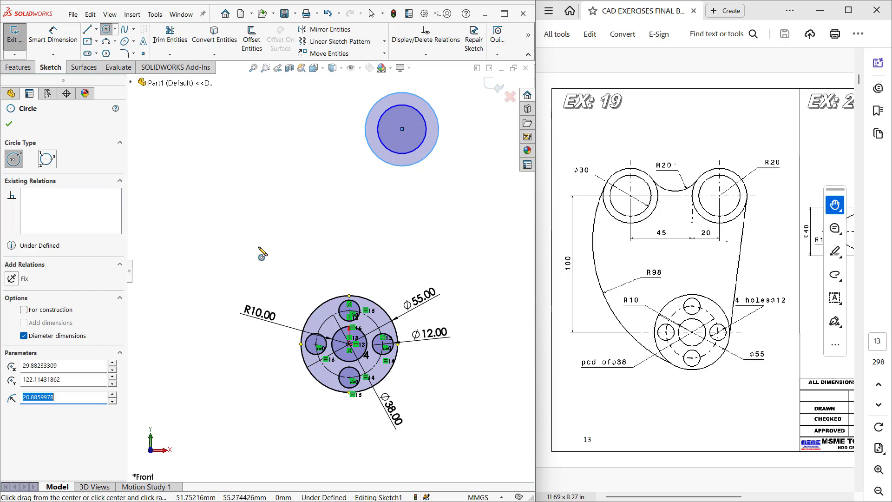
Sketch two concentric circles about 36 and 53 mm in diameter for the left boss, centred level with the right boss
ctrl+middle_drag(294, 246, 302, 272)
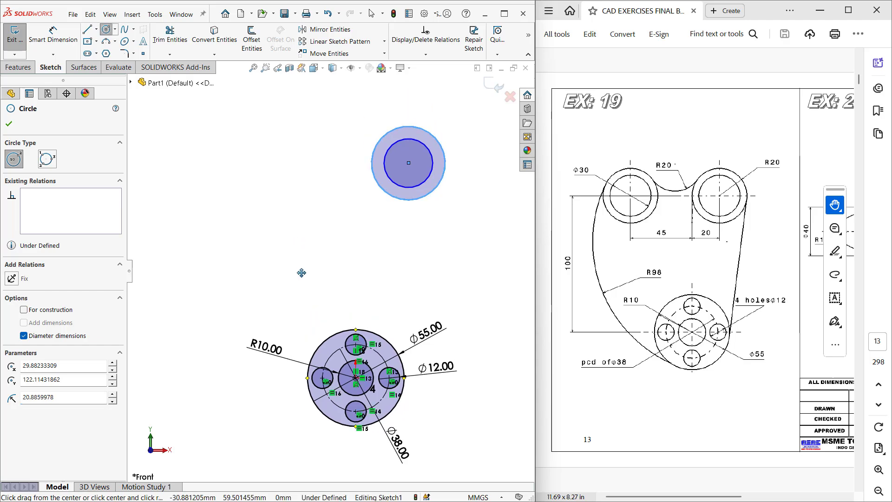
click(277, 163)
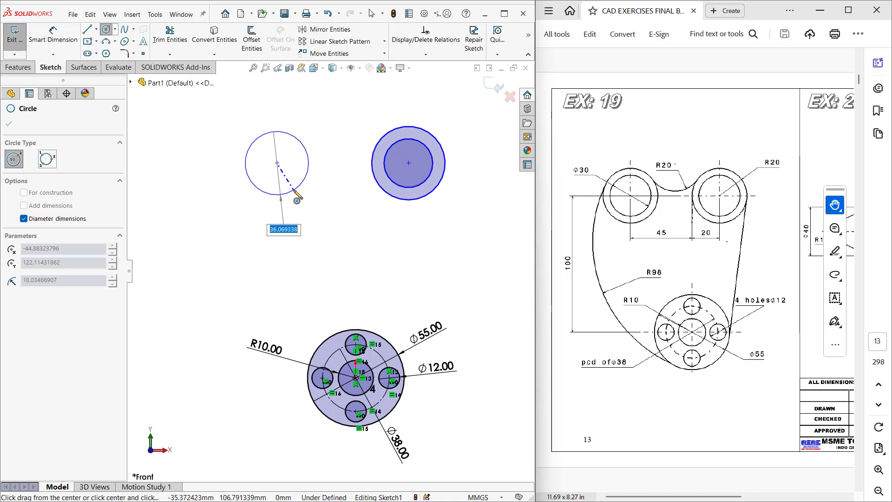
click(293, 190)
click(278, 163)
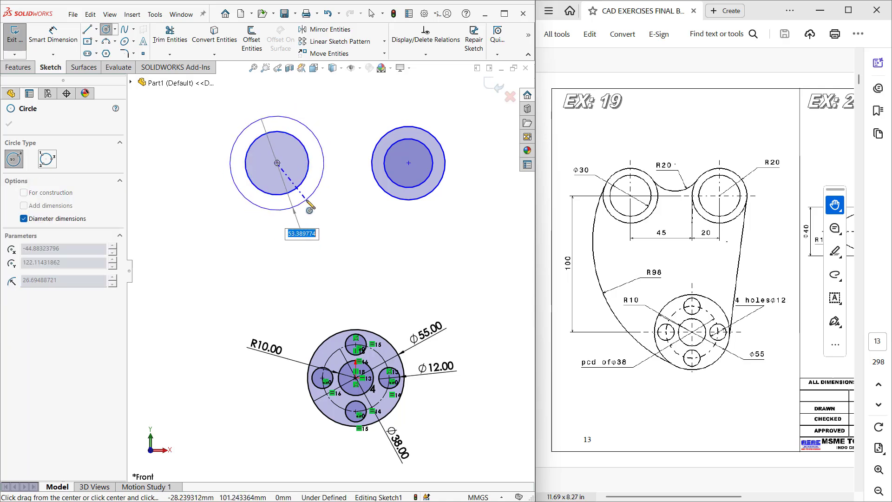
click(306, 201)
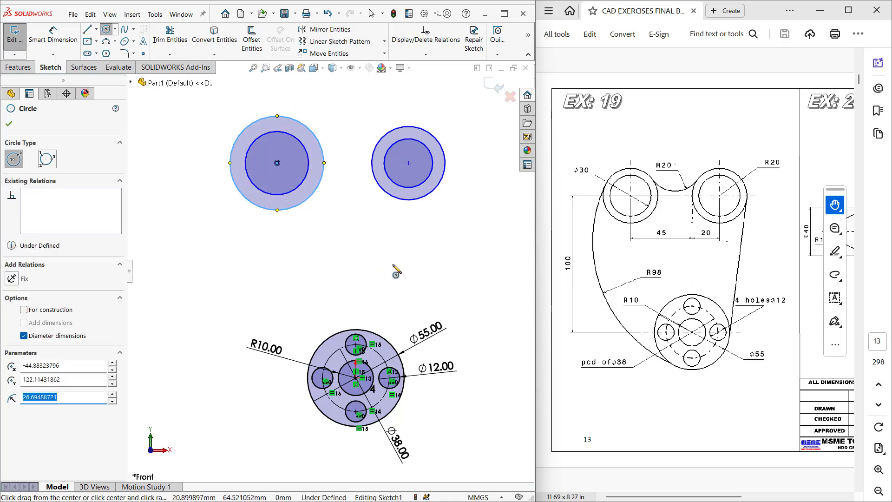
Draw a line tangent to the right side of the right boss's outer circle and of the flange's outer circle
key(l)
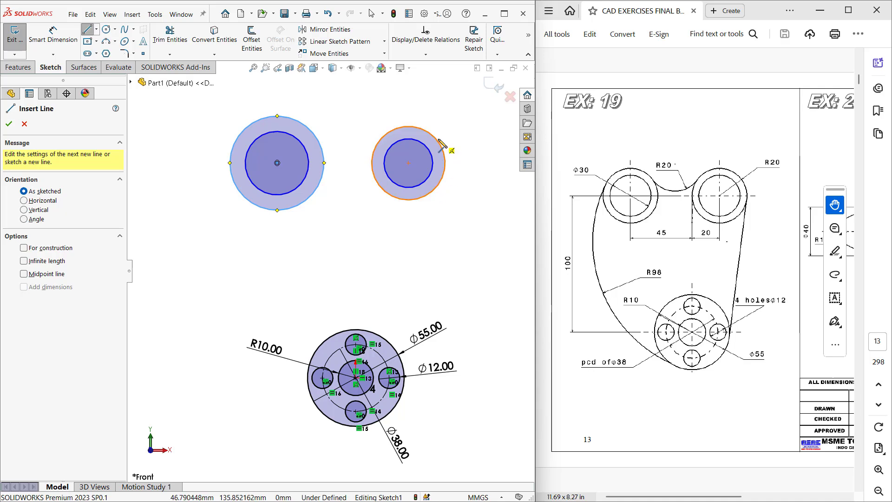
click(441, 147)
key(Escape)
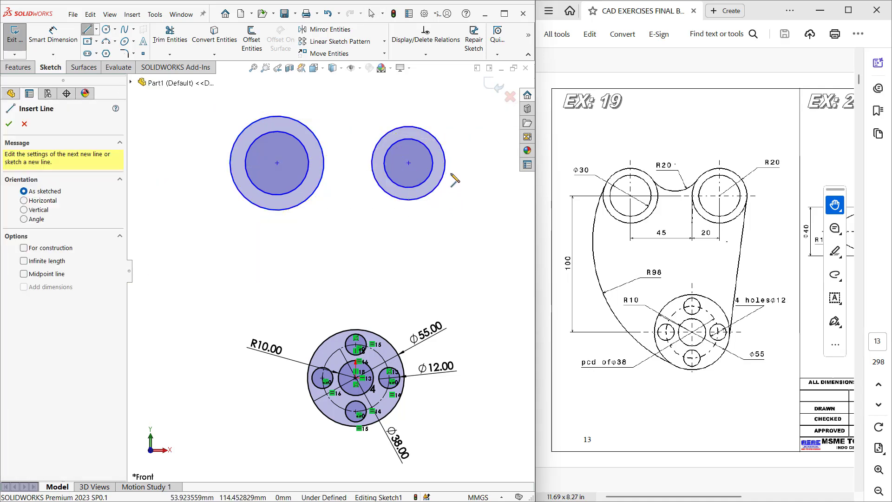
click(445, 163)
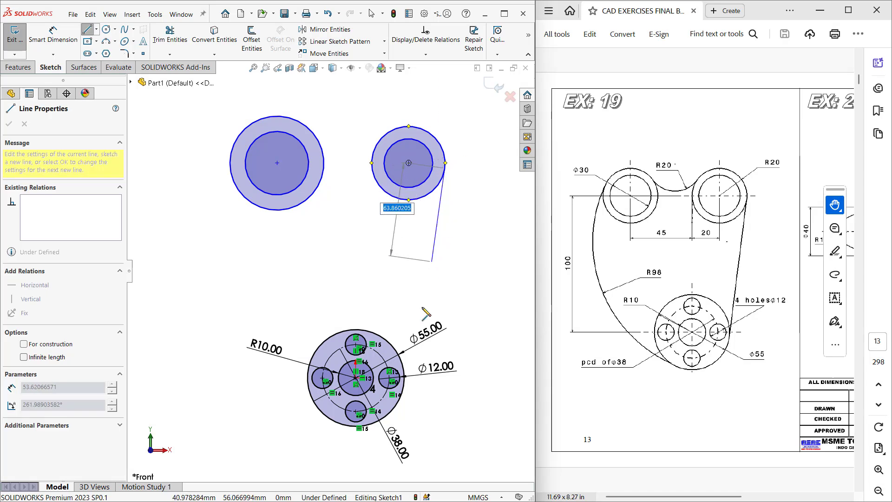
click(407, 398)
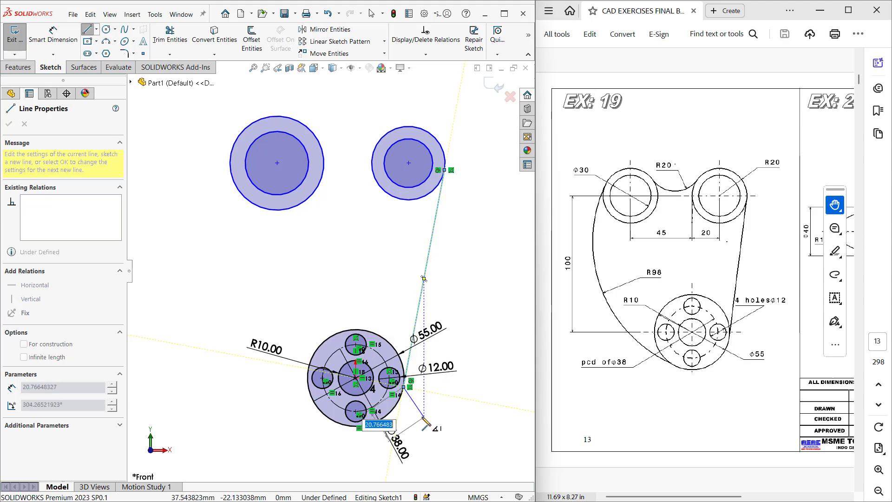
key(Escape)
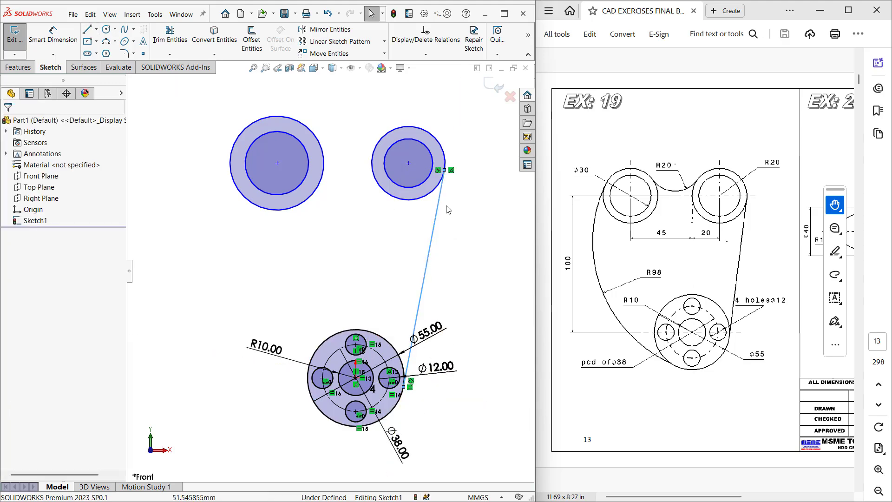
click(400, 246)
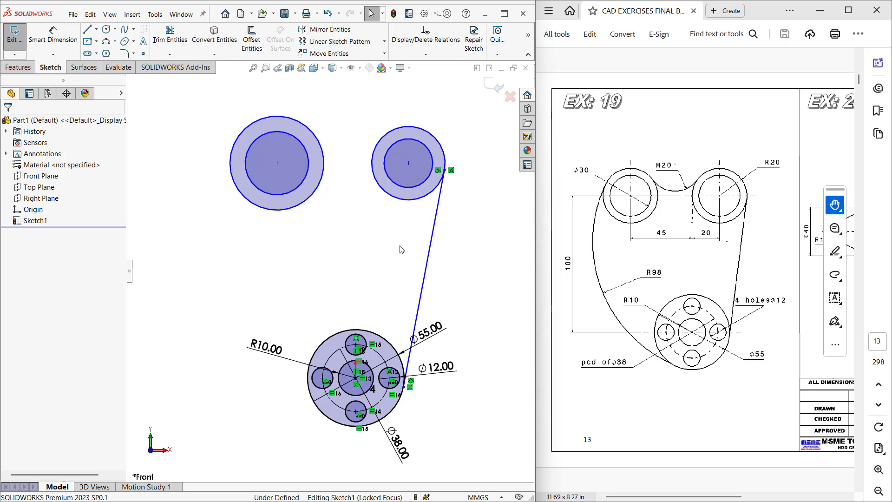
Dimension the horizontal distance between the origin and the right boss's centre as 20 mm, placed below the flange
key(d)
click(357, 378)
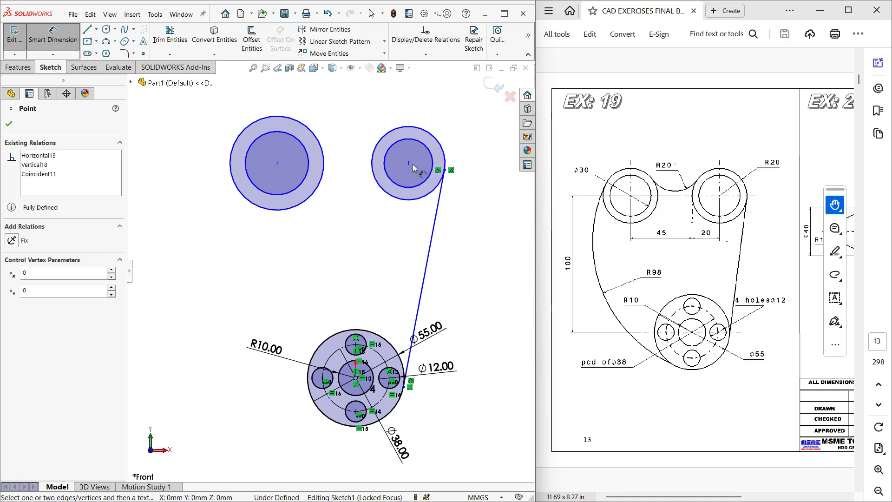
click(409, 162)
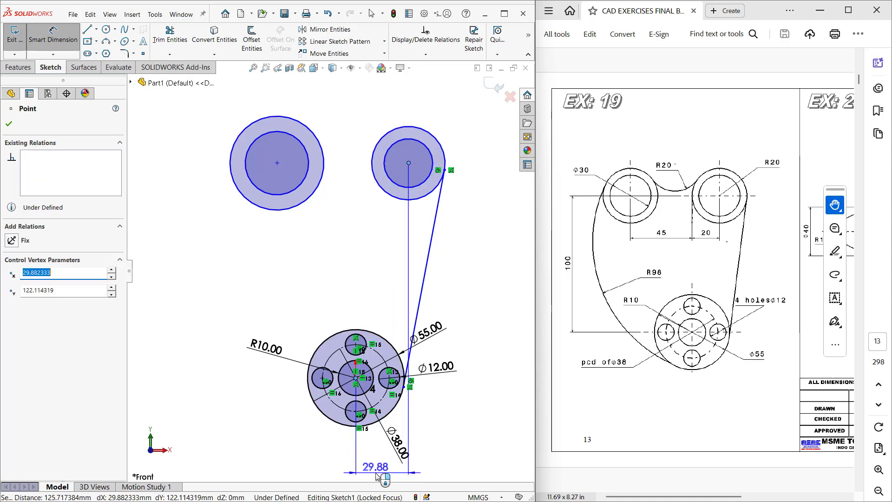
click(377, 475)
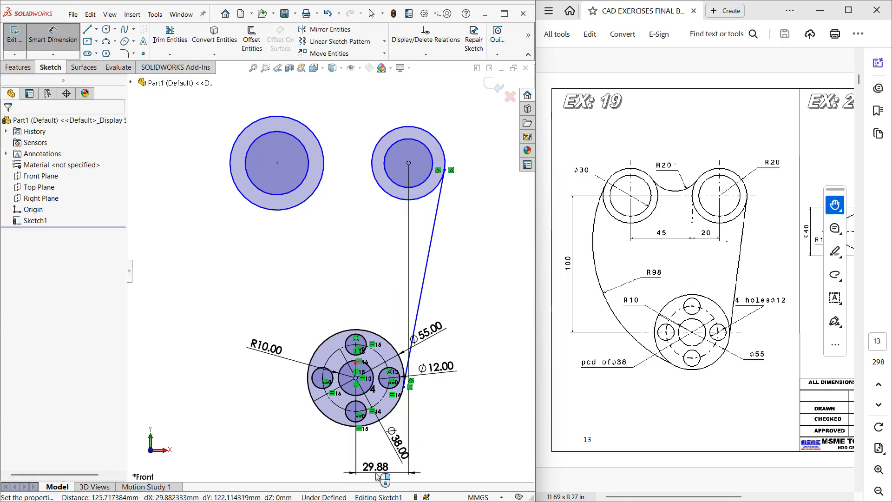
text(20)
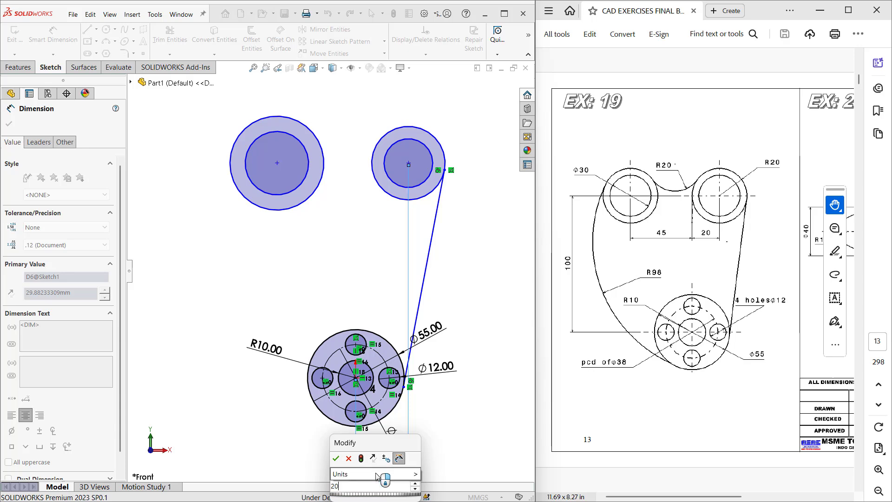
key(Return)
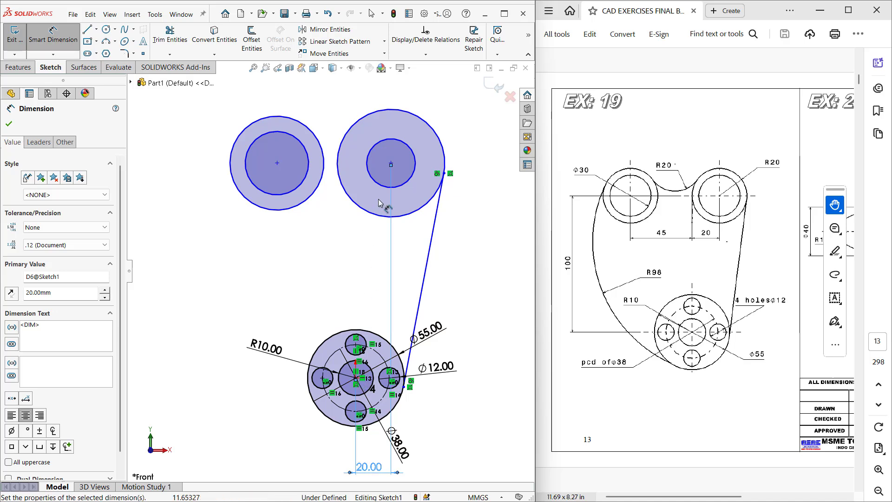
Dimension the horizontal distance between the origin and the left boss's centre as 45 mm
click(356, 378)
click(277, 163)
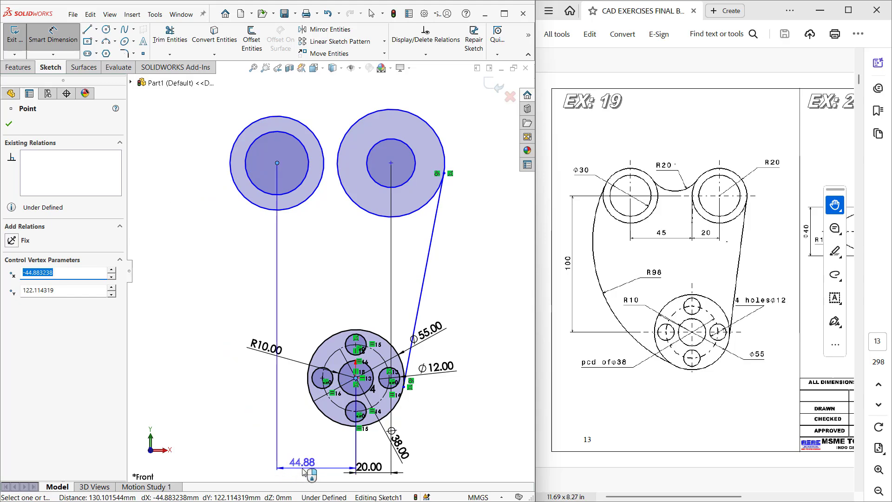
click(302, 472)
key(Return)
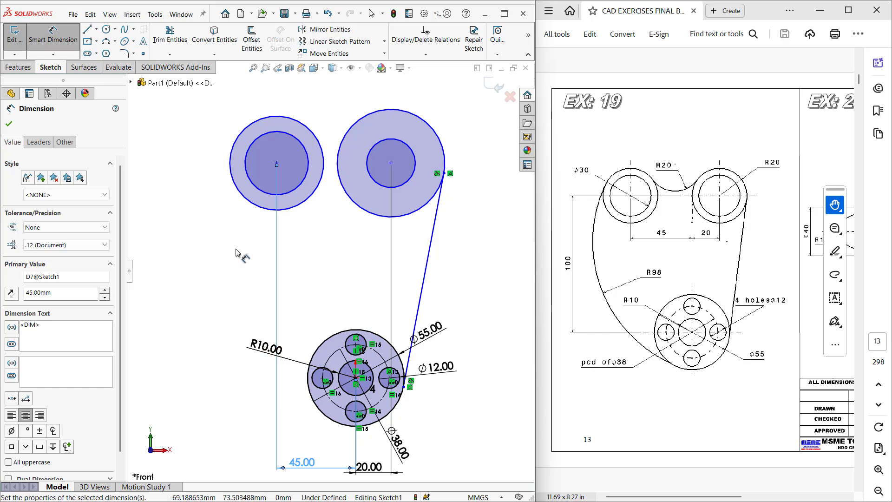
Dimension the vertical distance from the origin to the right boss's centre as 100 mm, placed left of the profile
click(356, 378)
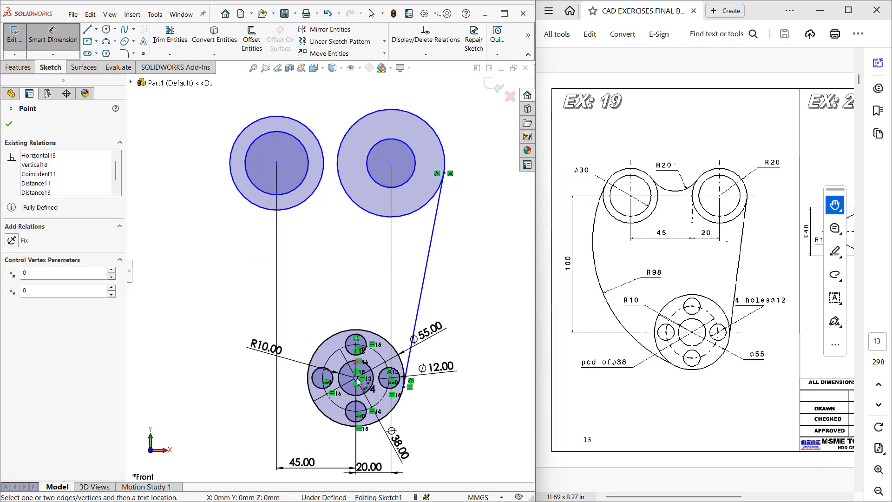
click(391, 163)
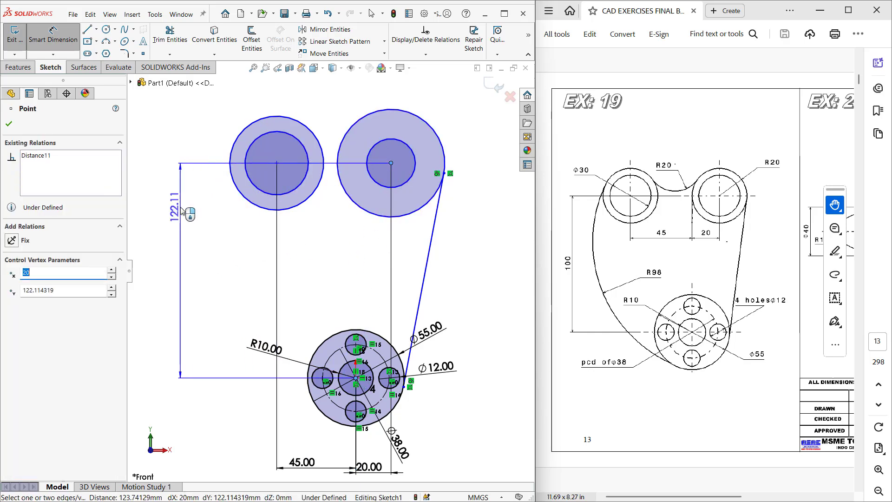
click(166, 213)
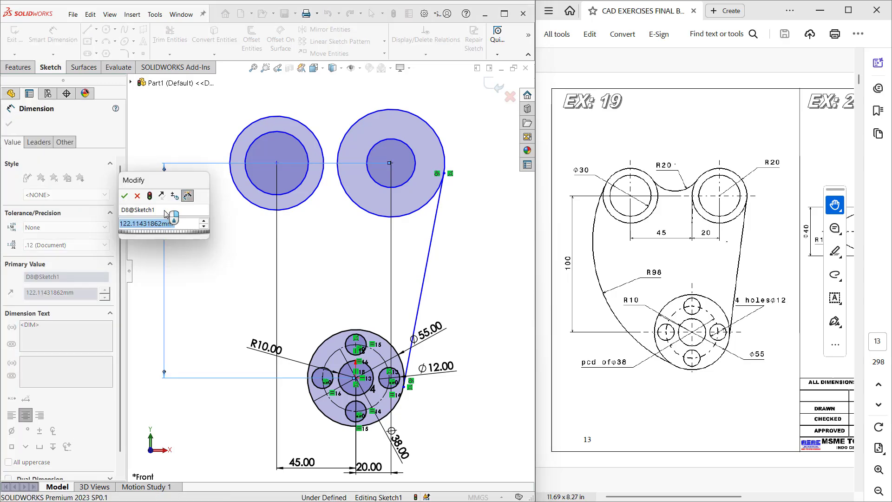
text(100)
key(Return)
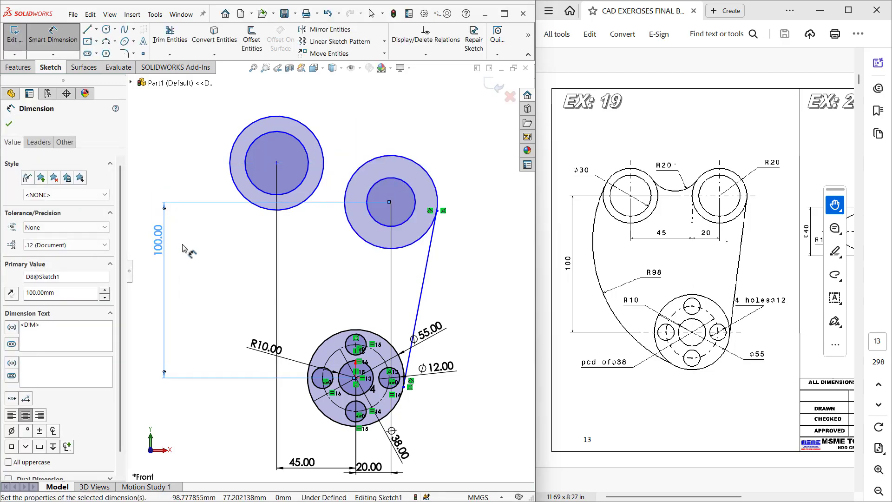
key(Escape)
Align the centres of the left and right bosses with a Horizontal relation
click(277, 162)
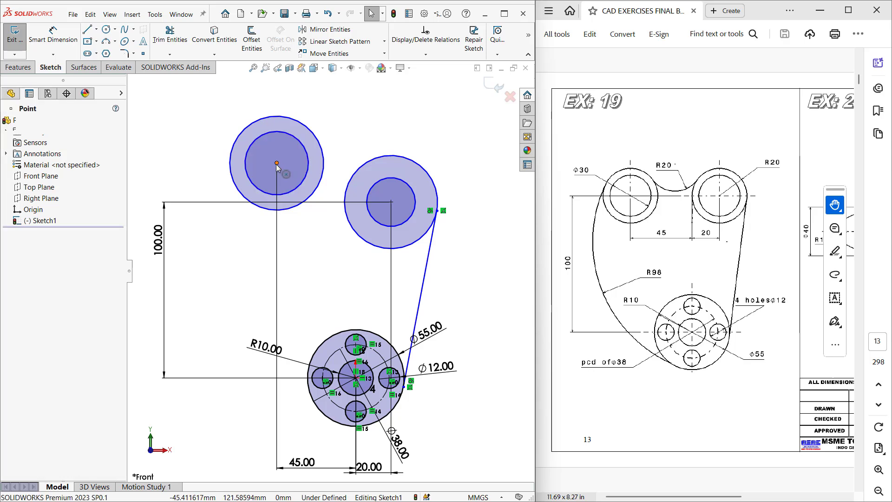
ctrl+click(392, 203)
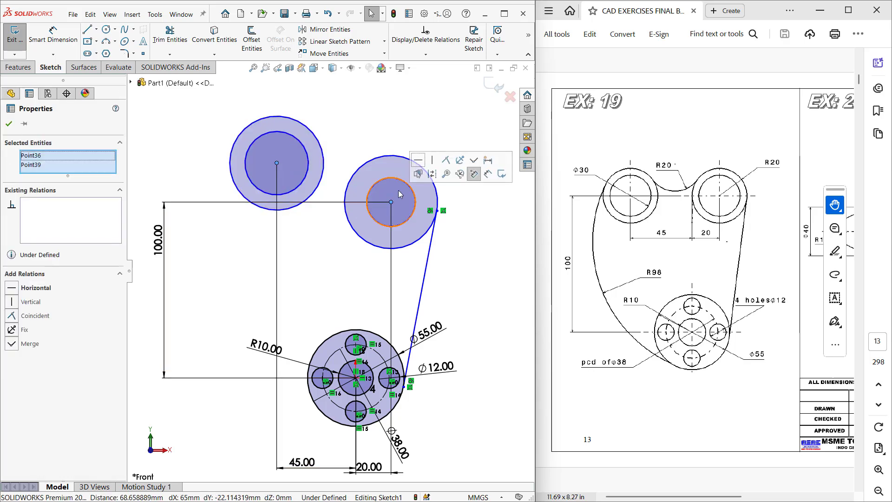
click(418, 158)
click(320, 133)
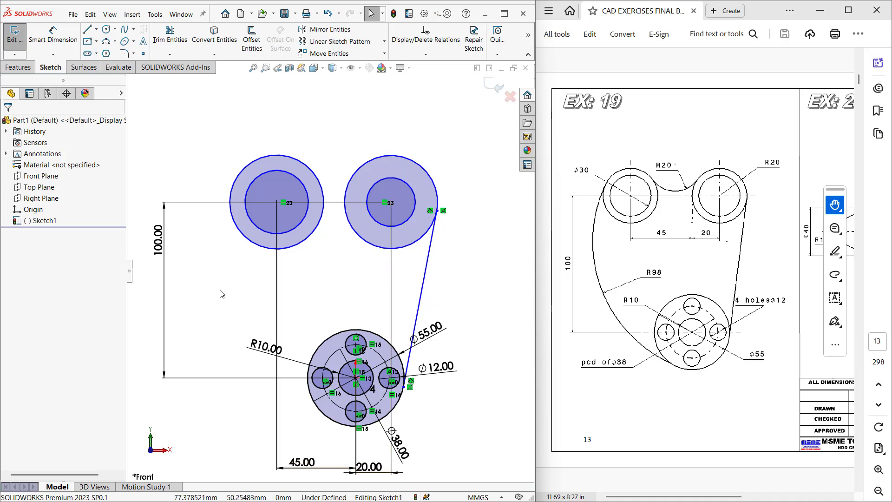
Dimension the right boss's outer circle with a diameter of 40 mm
ctrl+middle_drag(221, 295, 239, 252)
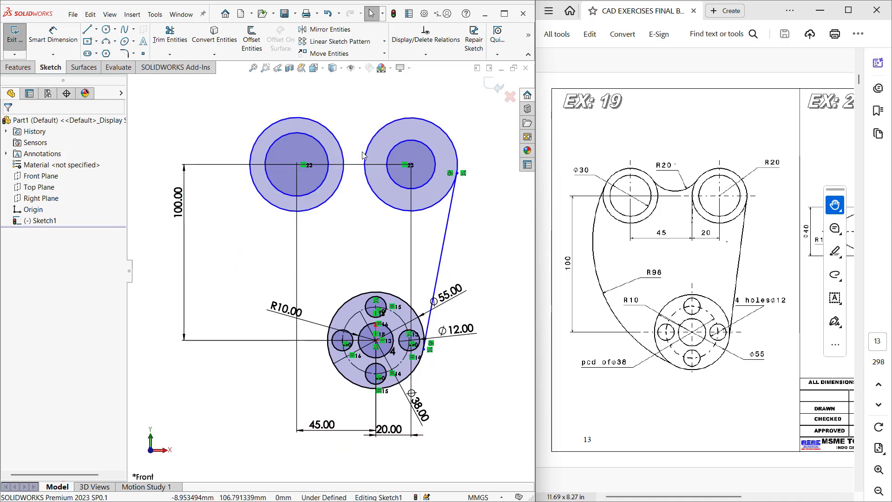
key(d)
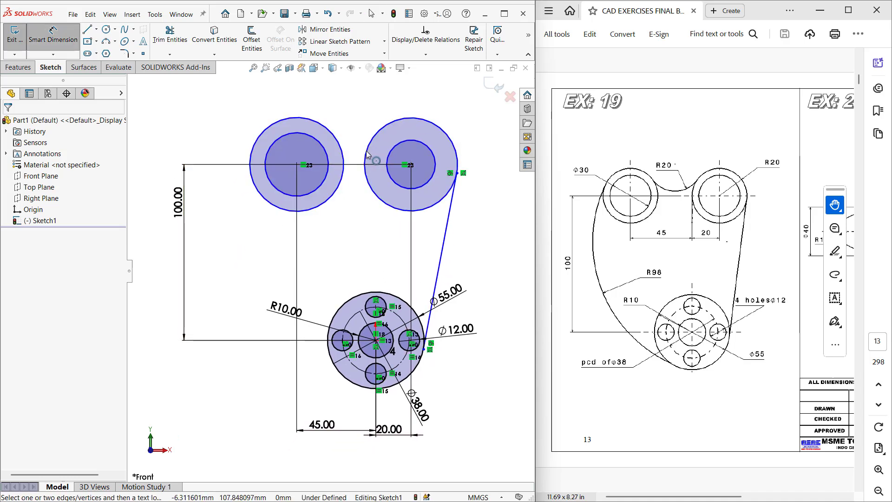
click(443, 135)
click(457, 128)
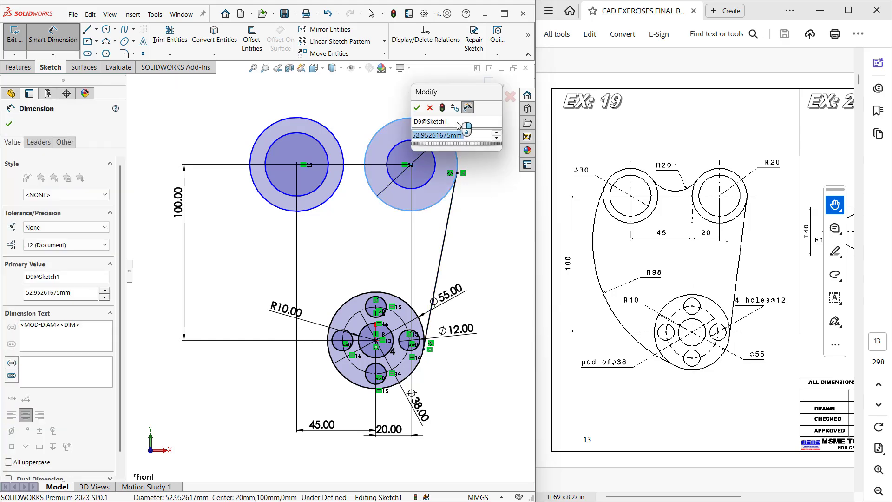
text(40)
key(Return)
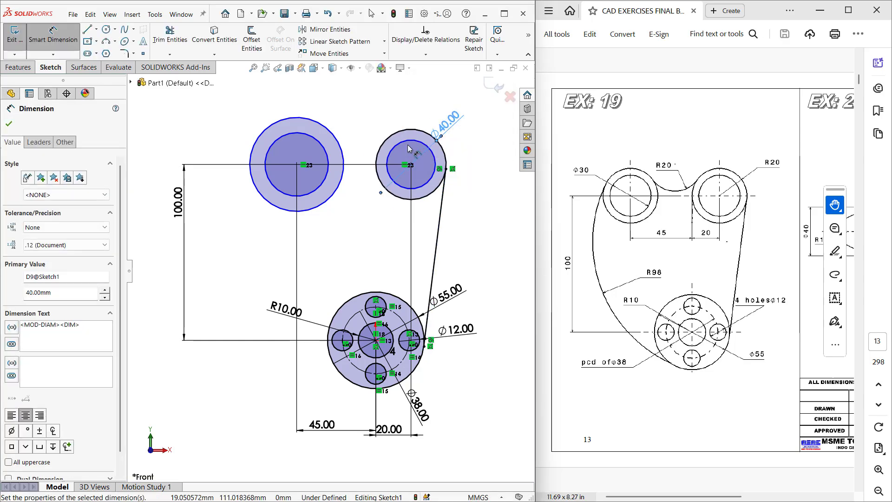
Dimension the right boss's inner circle with a diameter of 30 mm
click(393, 148)
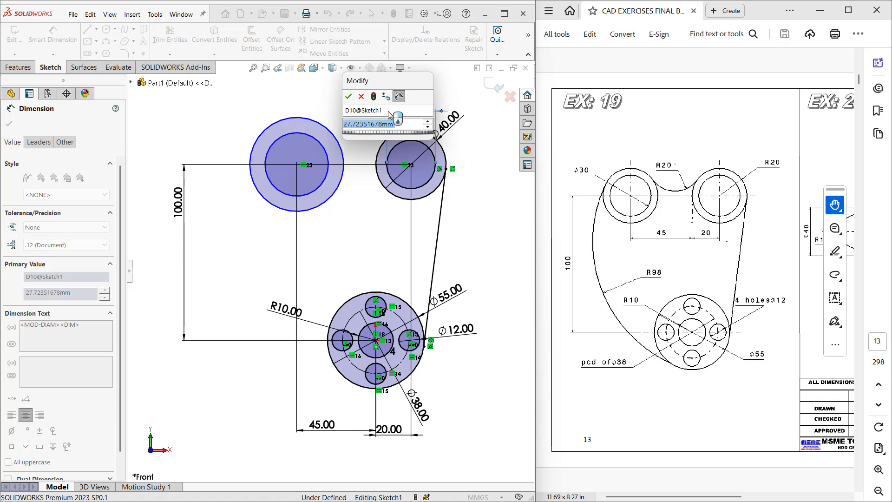
text(30)
key(Return)
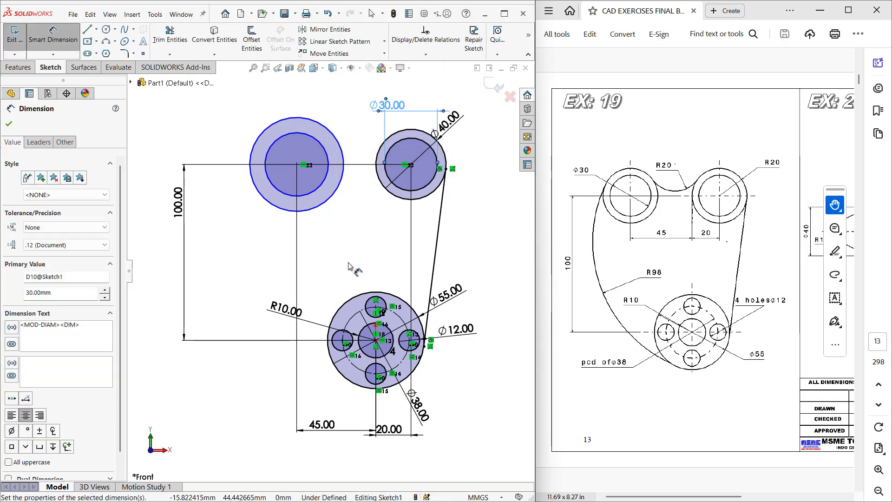
click(402, 192)
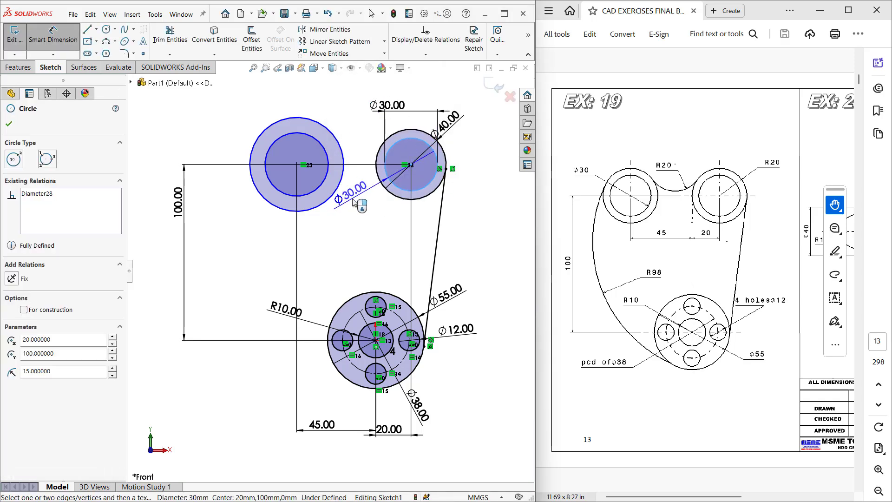
key(Escape)
Make the left boss's inner and outer circles equal to the corresponding circles of the right boss
click(329, 197)
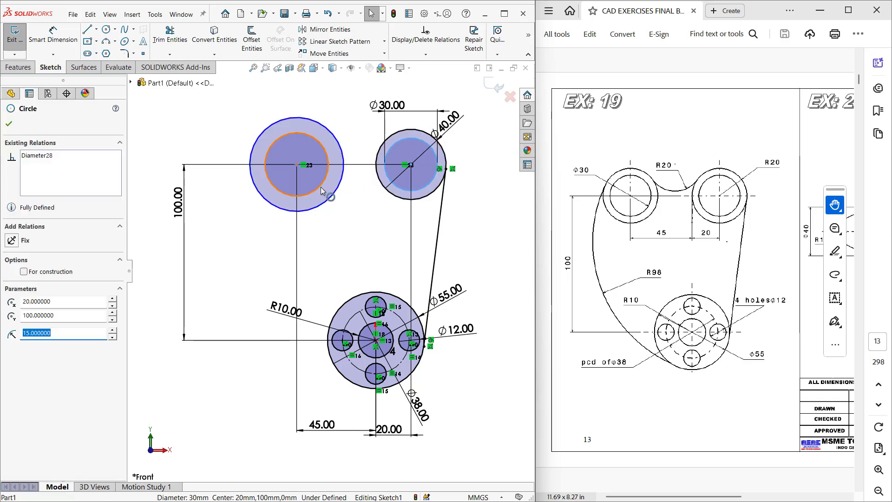
ctrl+click(320, 188)
click(377, 146)
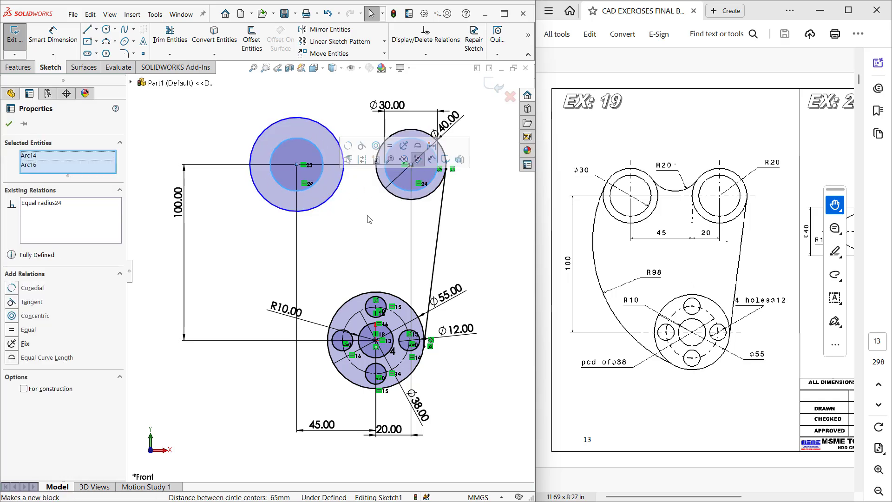
key(Escape)
click(391, 197)
ctrl+click(339, 186)
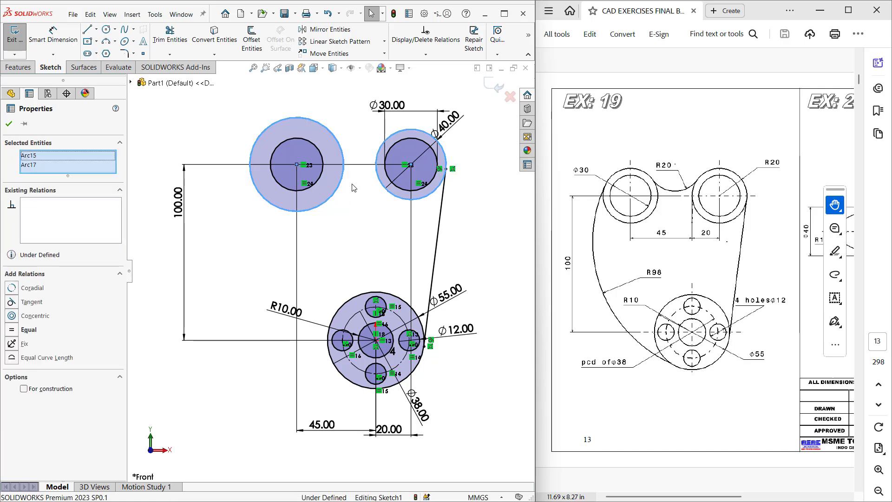
click(389, 168)
key(Escape)
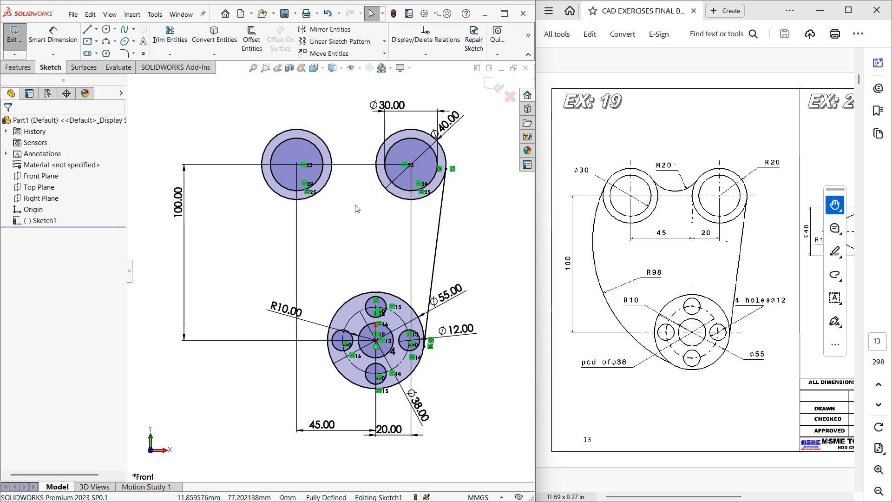
Sketch a circle about 30.5 mm in diameter above and between the two upper bosses
key(c)
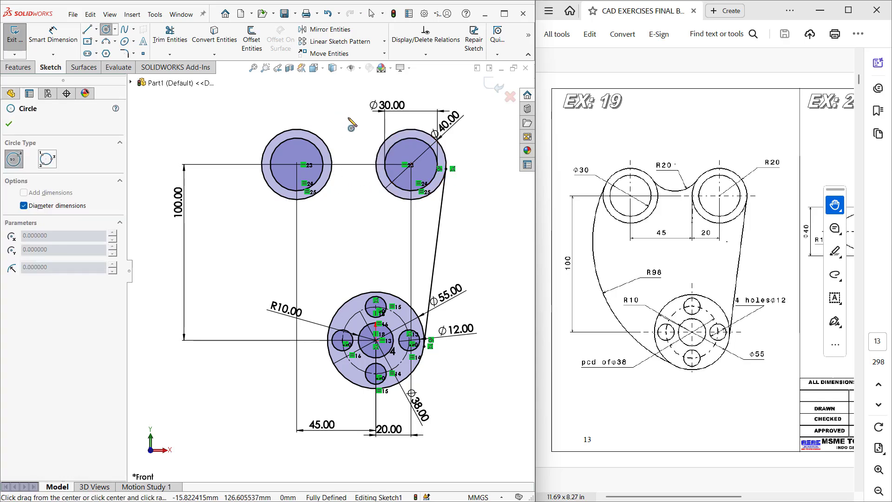
click(348, 117)
click(354, 144)
key(Escape)
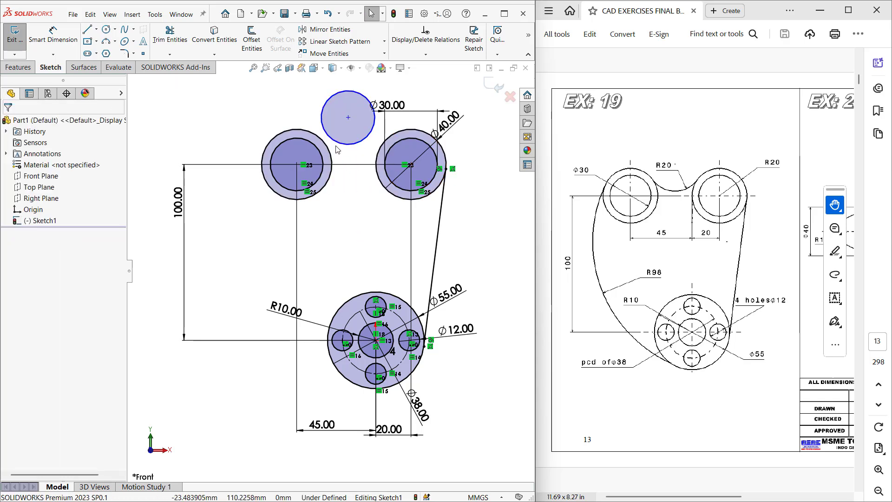
Make the new circle tangent to the outer circles of both the left and right bosses
click(328, 155)
click(368, 114)
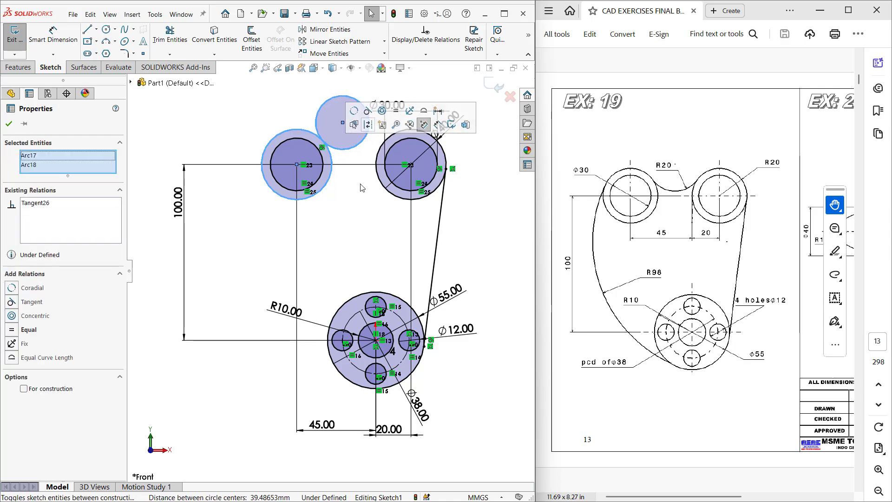
click(361, 186)
click(359, 145)
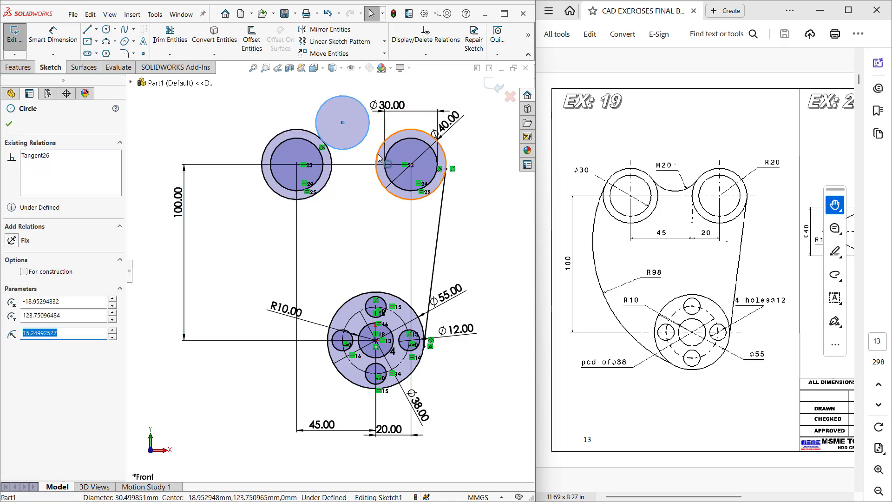
ctrl+click(416, 131)
click(418, 113)
click(360, 212)
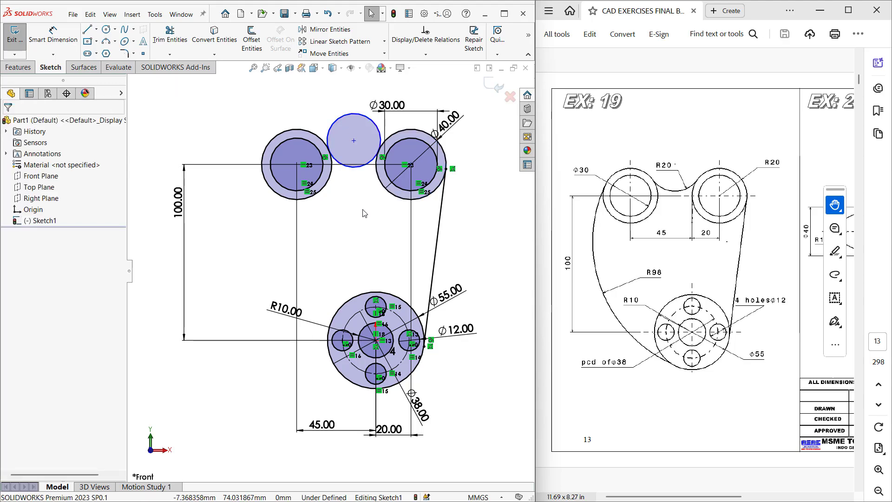
Dimension the circle between the upper bosses with a diameter of 40 mm and trim away its upper portion
click(355, 140)
drag(356, 132, 354, 123)
right_drag(352, 193, 349, 173)
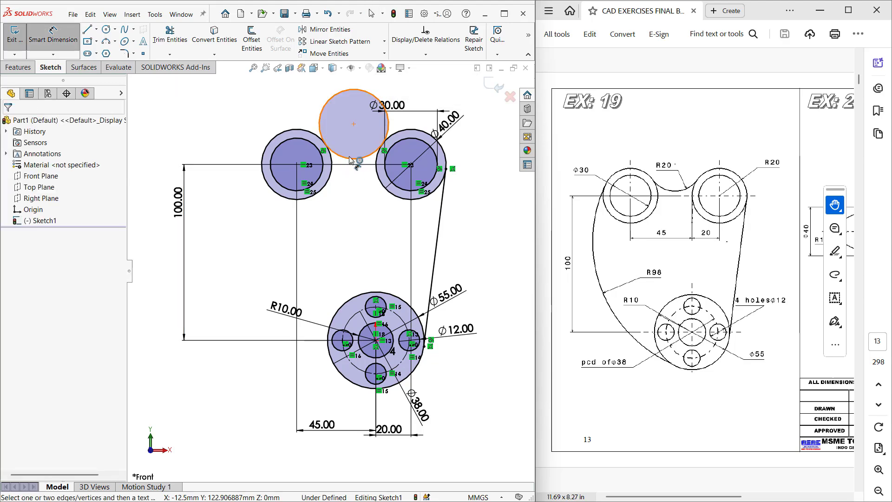
click(349, 159)
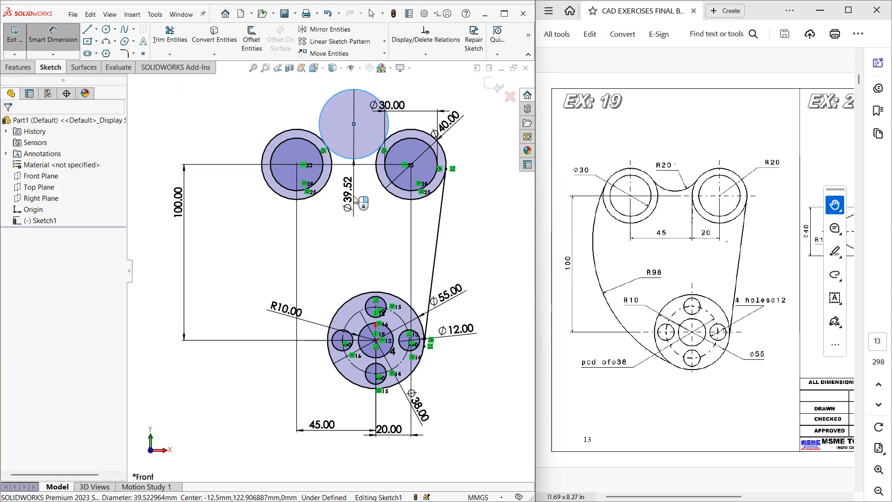
click(356, 201)
text(40)
key(Return)
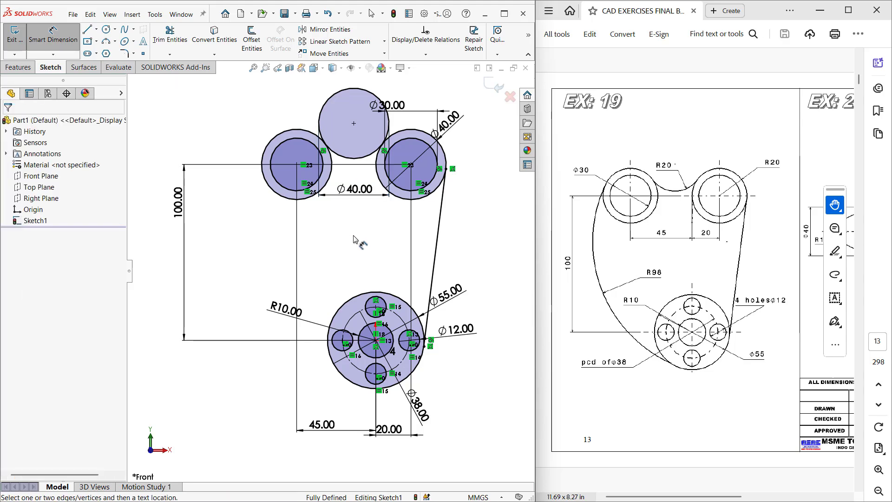
key(t)
drag(292, 91, 325, 106)
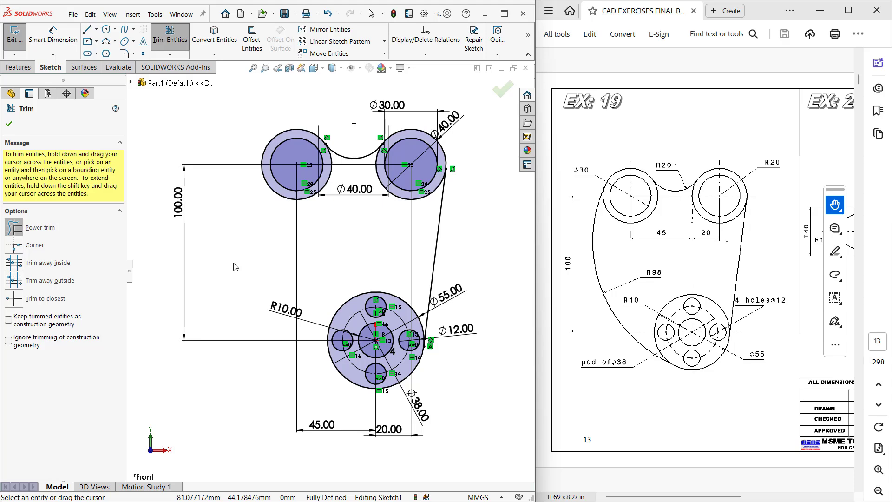
click(115, 41)
click(126, 77)
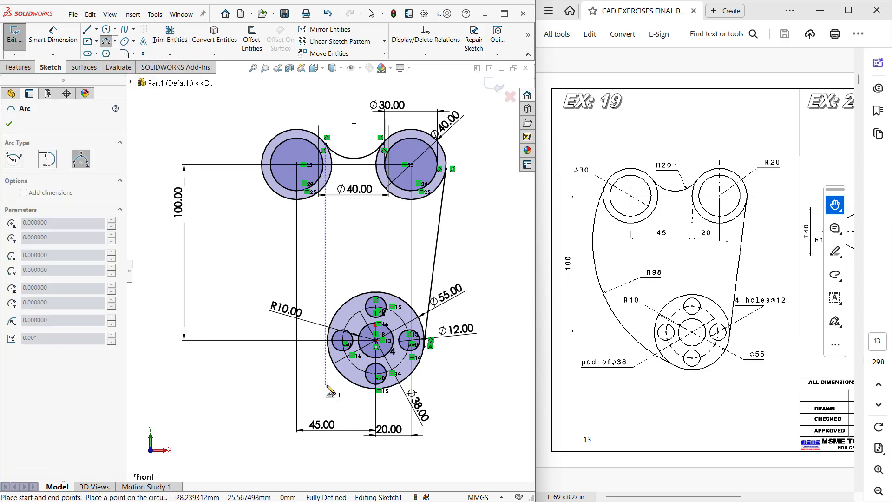
click(263, 159)
key(Escape)
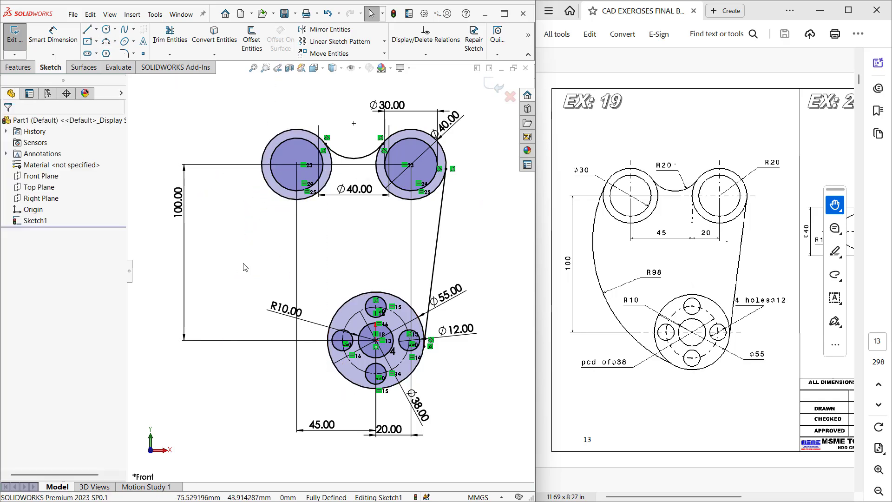
Sketch a three-point arc of radius 98 mm from the lower 55 mm circle to the left boss's outer circle, bulging outward
click(106, 40)
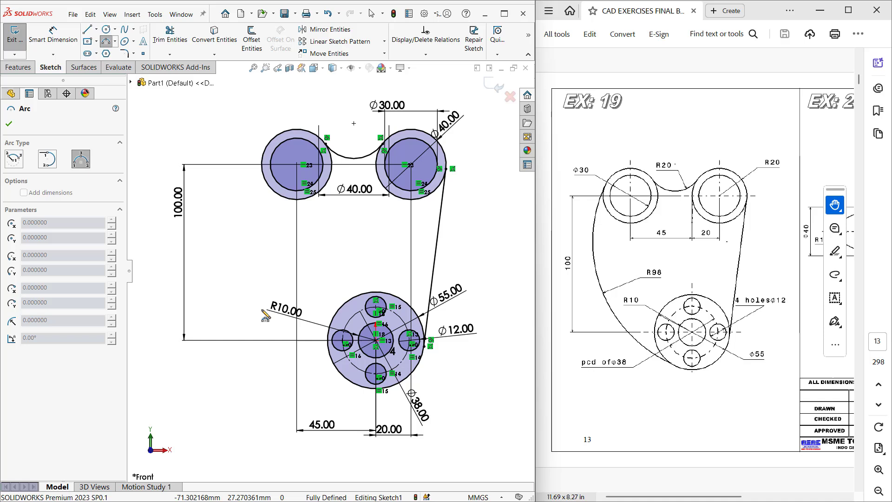
click(358, 390)
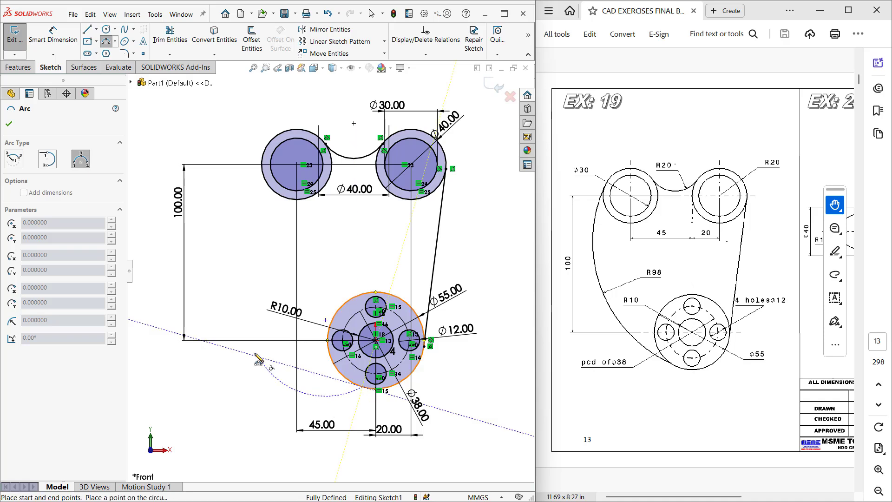
click(265, 152)
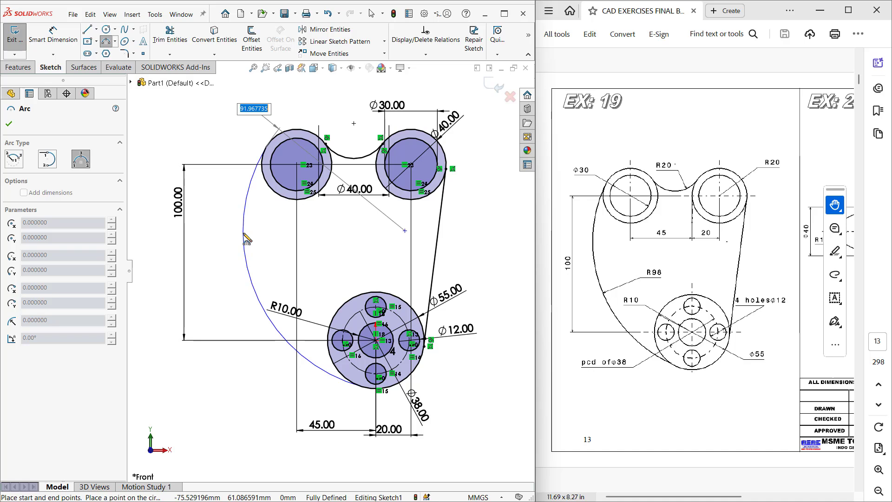
text(98)
key(Return)
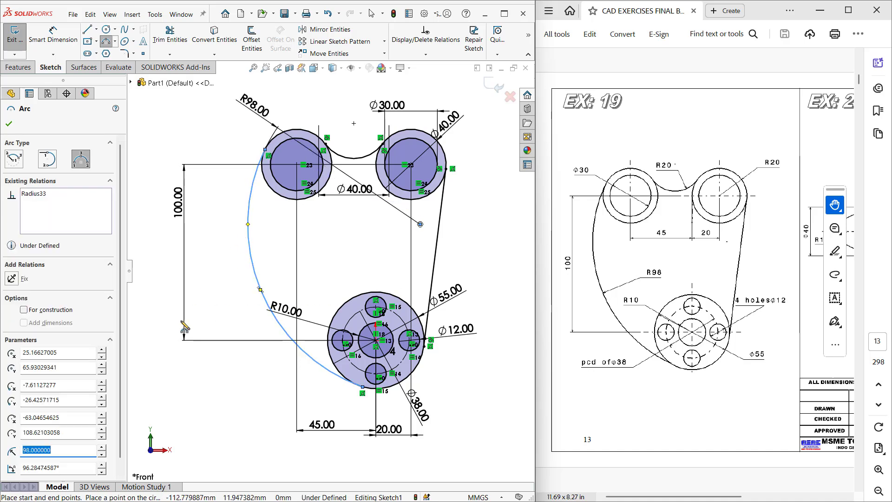
key(Escape)
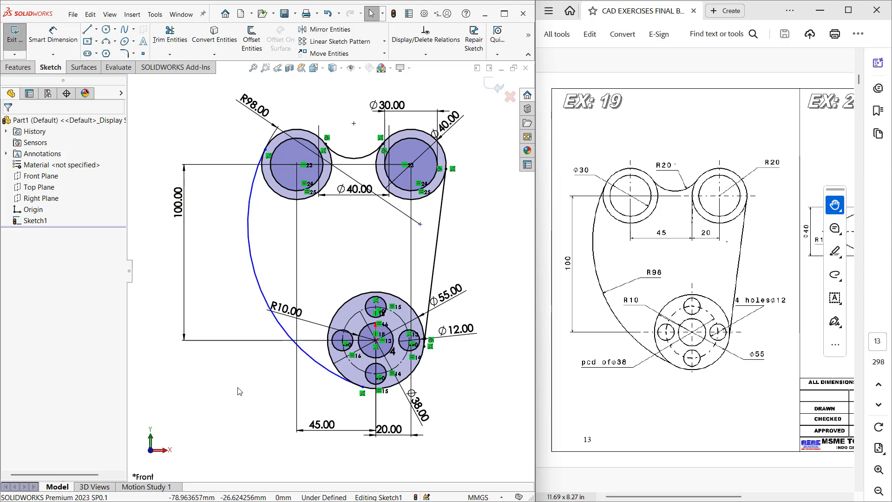
Make the R98 arc tangent to the lower 55 mm circle and to the left boss's outer circle
click(325, 370)
ctrl+click(341, 371)
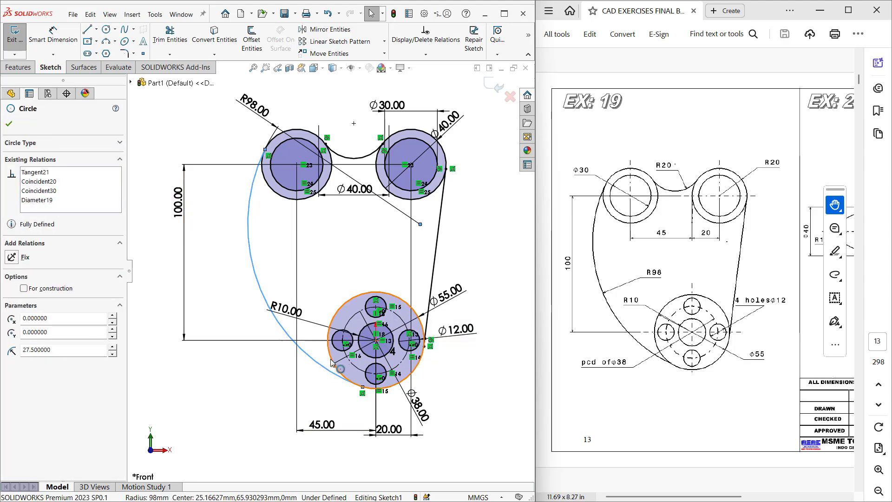
click(370, 320)
key(Escape)
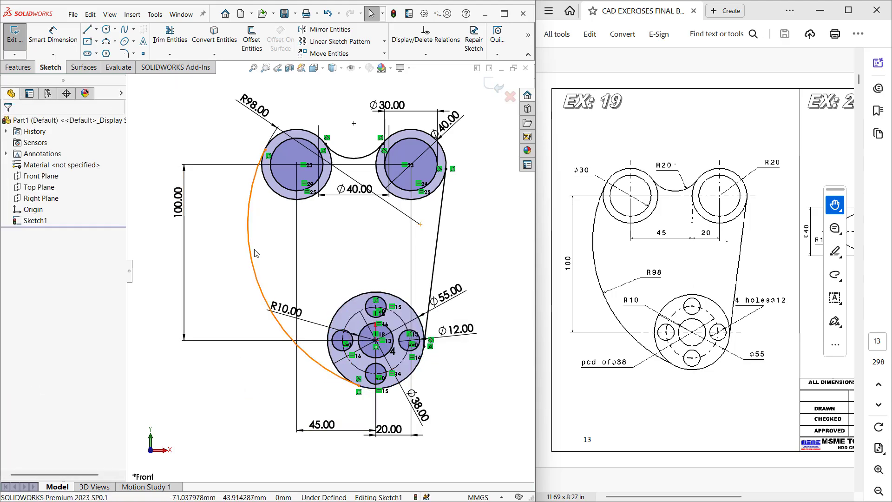
click(248, 208)
ctrl+click(281, 196)
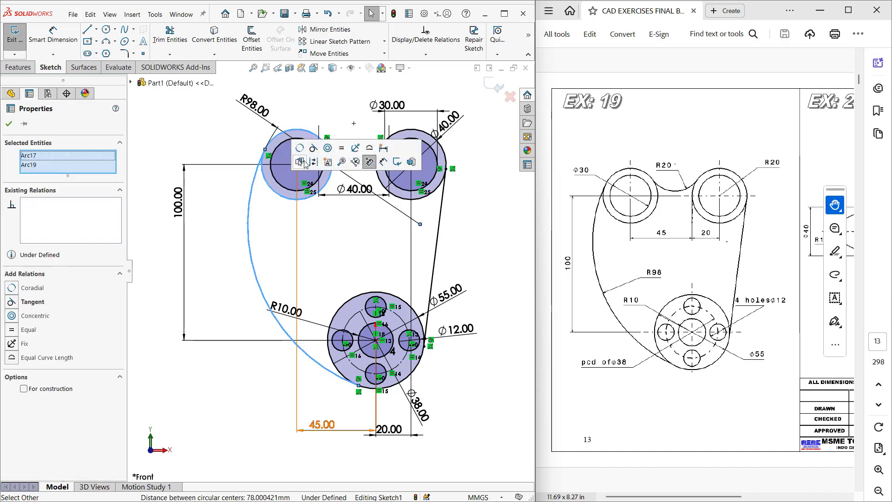
click(312, 150)
click(221, 266)
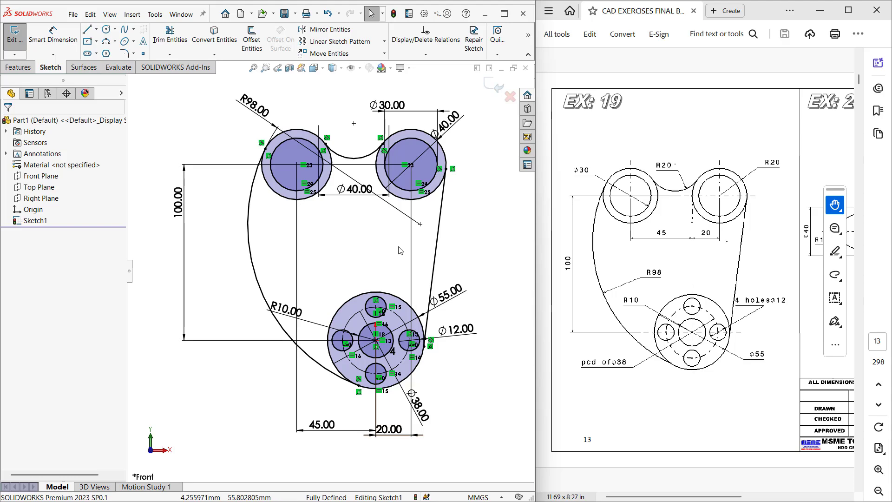
Browse ahead in the CAD exercises PDF for a 3D part to model, stopping at the EX:54 Frame Guide drawing
scroll(637, 260, down, 2)
scroll(637, 261, down, 8)
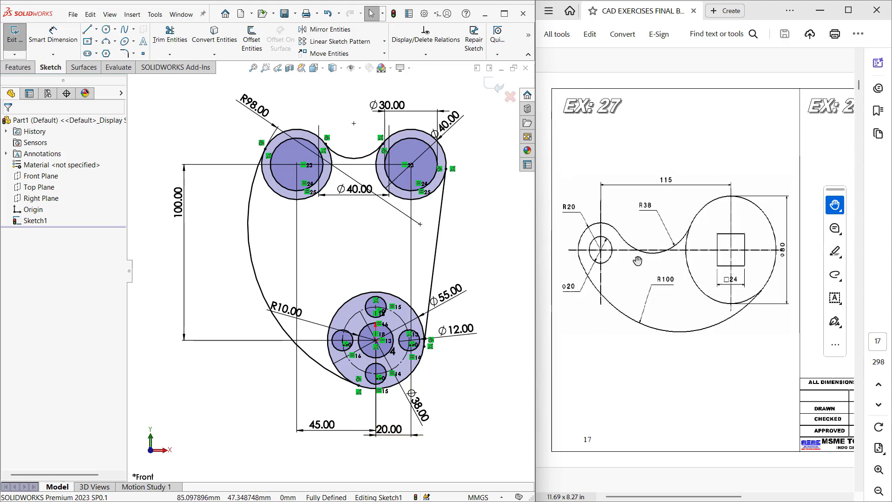
scroll(637, 260, down, 12)
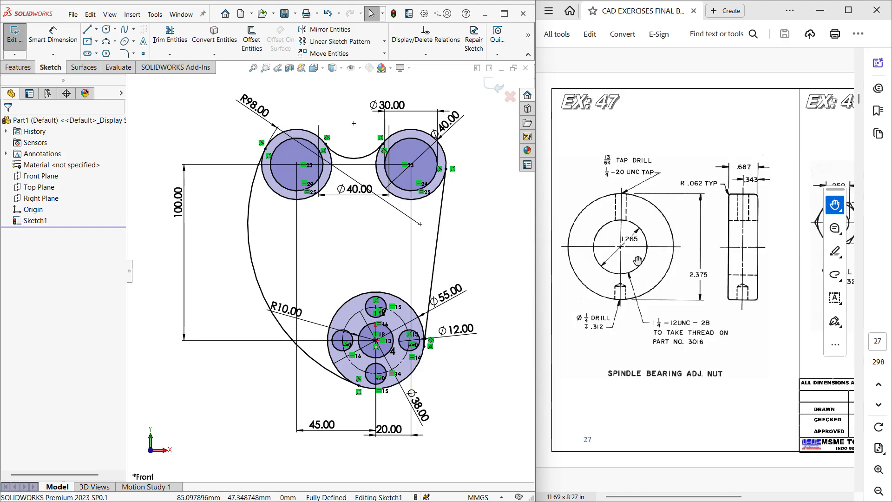
scroll(637, 261, down, 12)
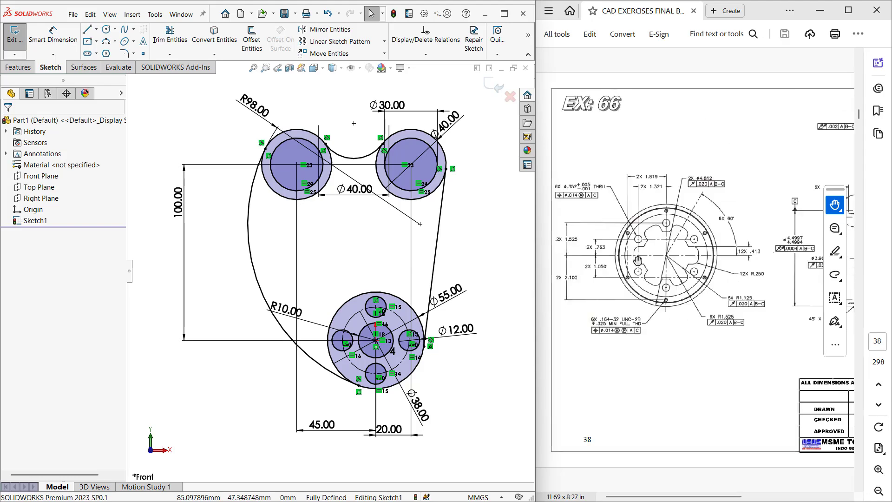
scroll(638, 261, down, 1)
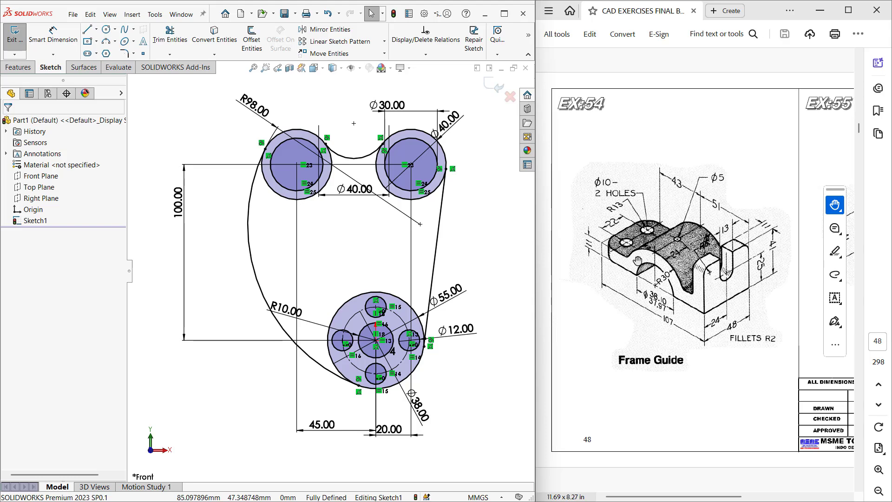
scroll(637, 260, up, 1)
scroll(638, 261, down, 1)
scroll(637, 261, down, 2)
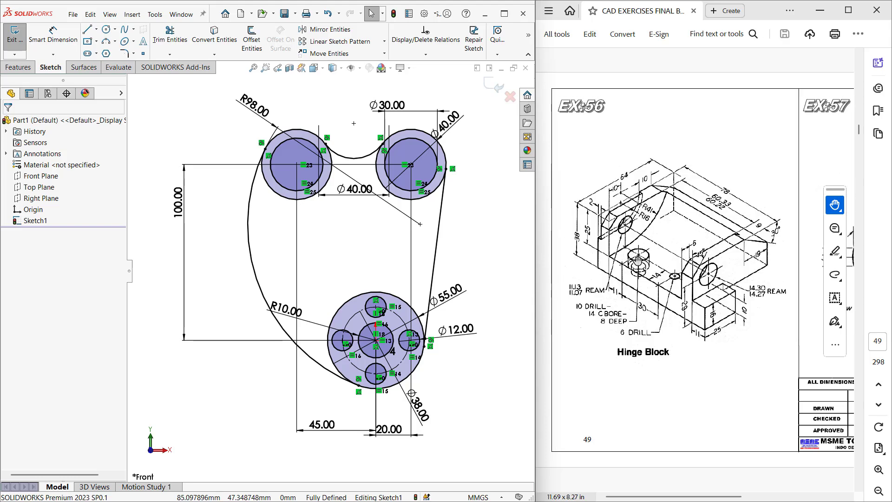
scroll(637, 260, up, 2)
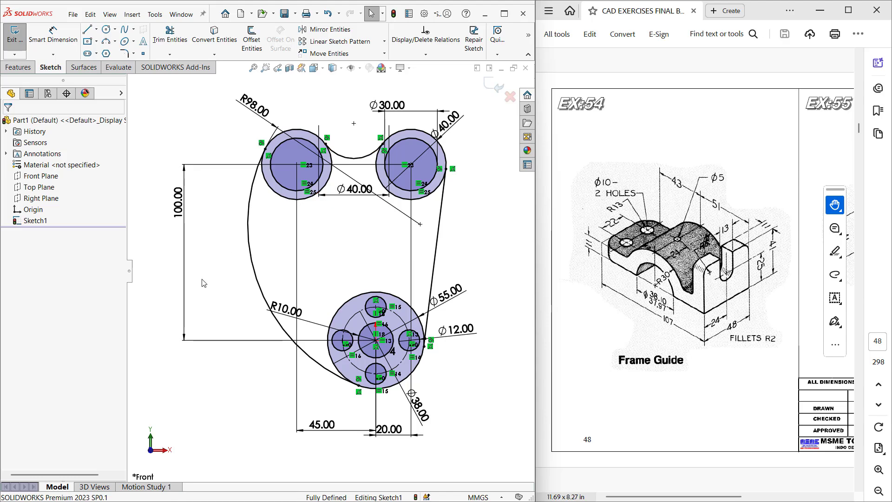
Delete all geometry from the EX: 19 sketch and exit the empty sketch
key(ctrl+a)
key(Delete)
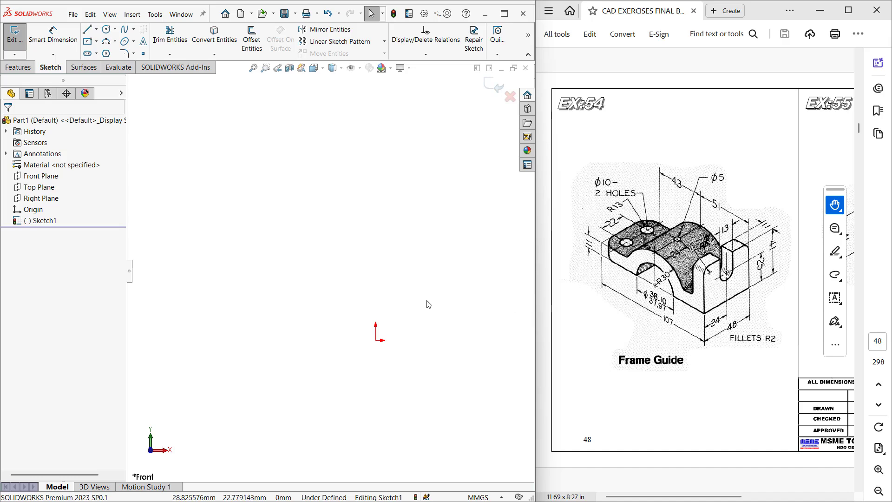
click(493, 89)
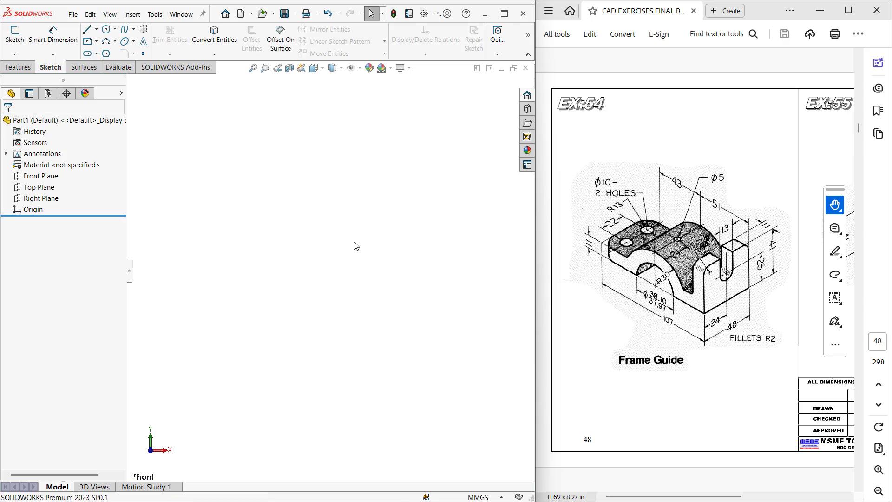
Start a sketch on the Front Plane and draw a vertical line about 39 mm long down to the origin
key(l)
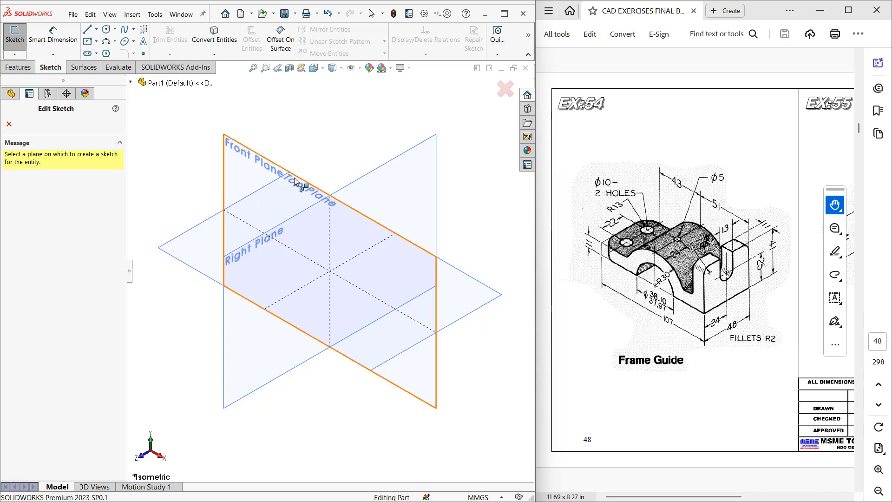
click(254, 172)
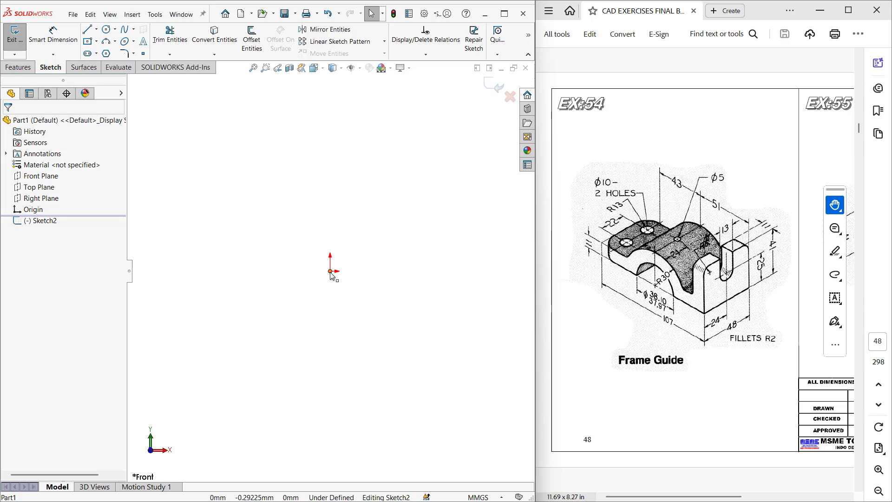
key(l)
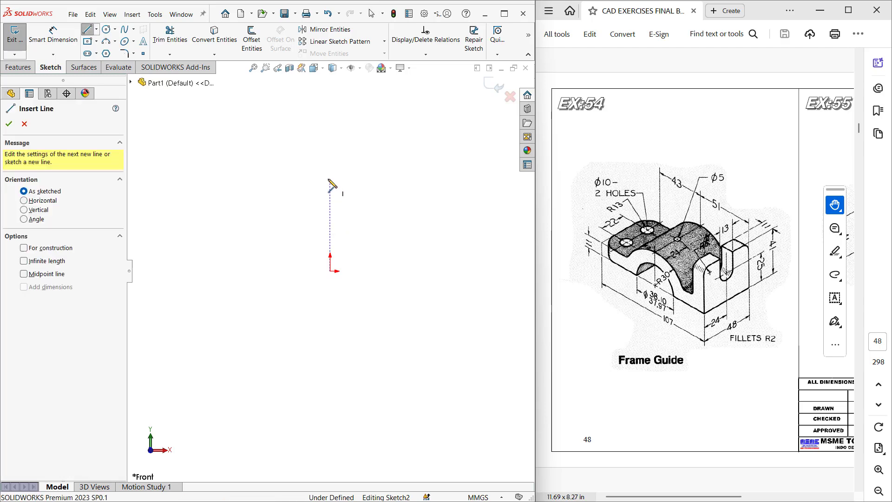
click(330, 178)
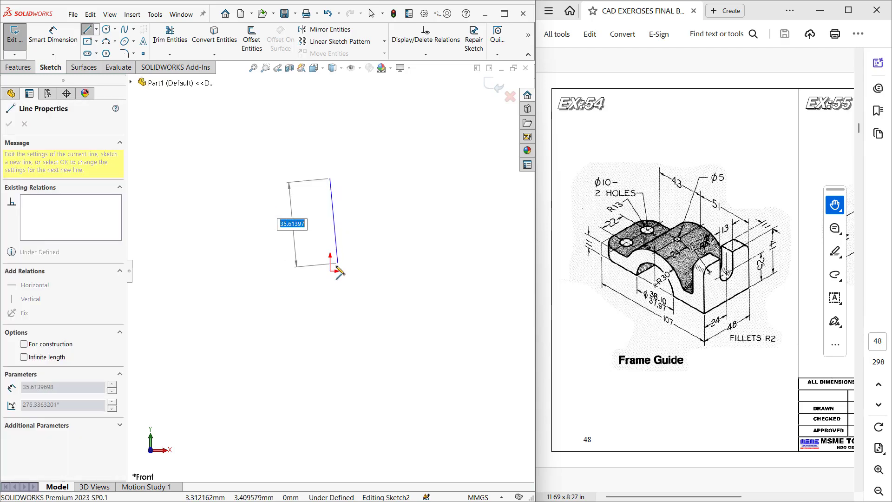
click(330, 270)
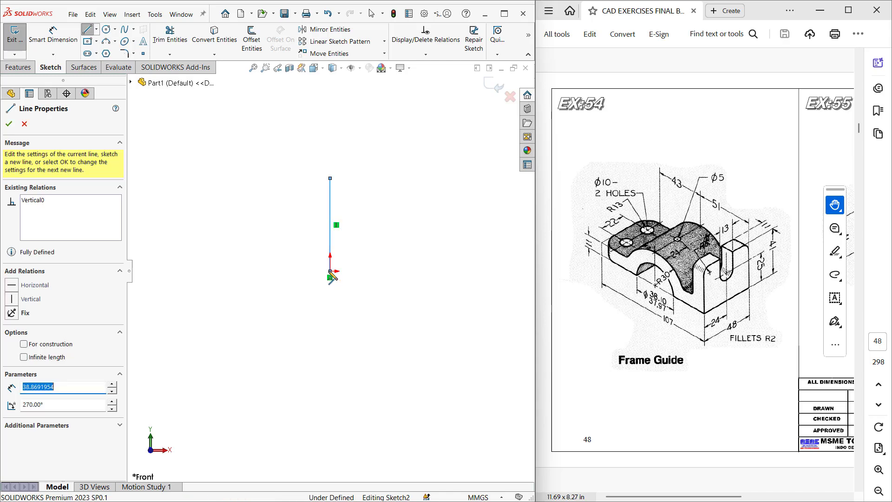
Continue the chain leftward along the base with a line about 16 mm long, an upward semicircle of about 17 mm radius, and a line about 25 mm long
click(292, 271)
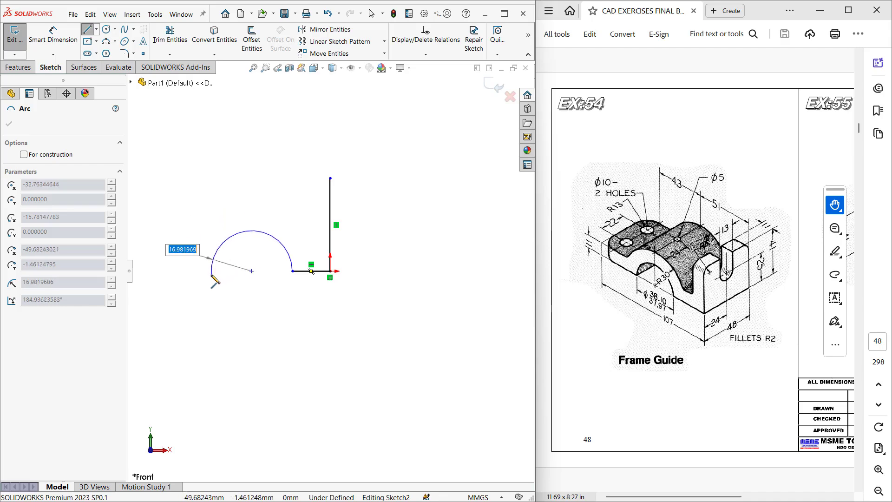
click(211, 271)
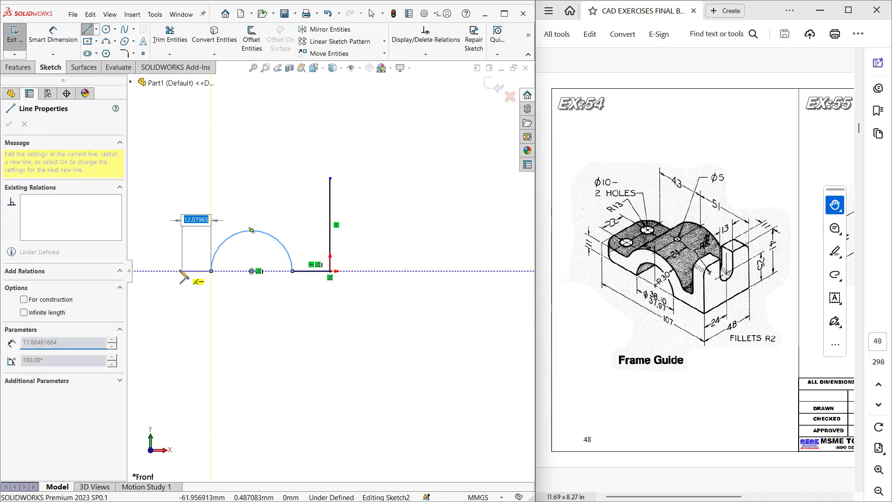
click(153, 270)
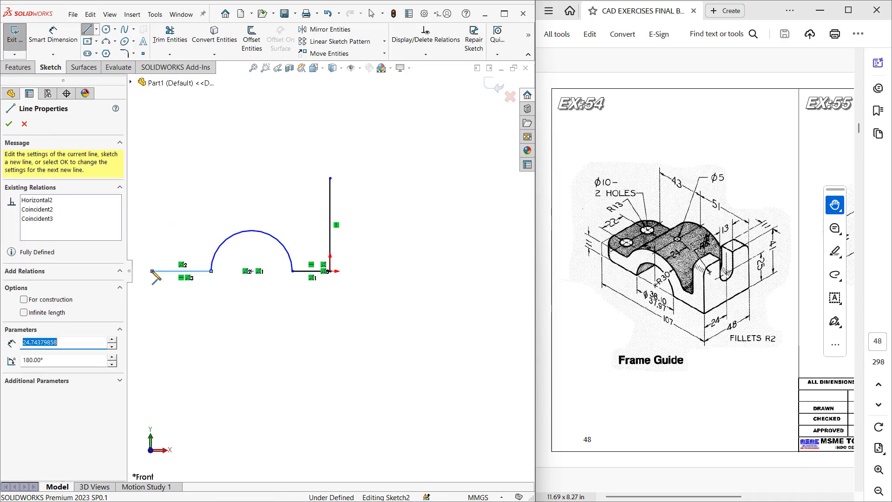
key(Escape)
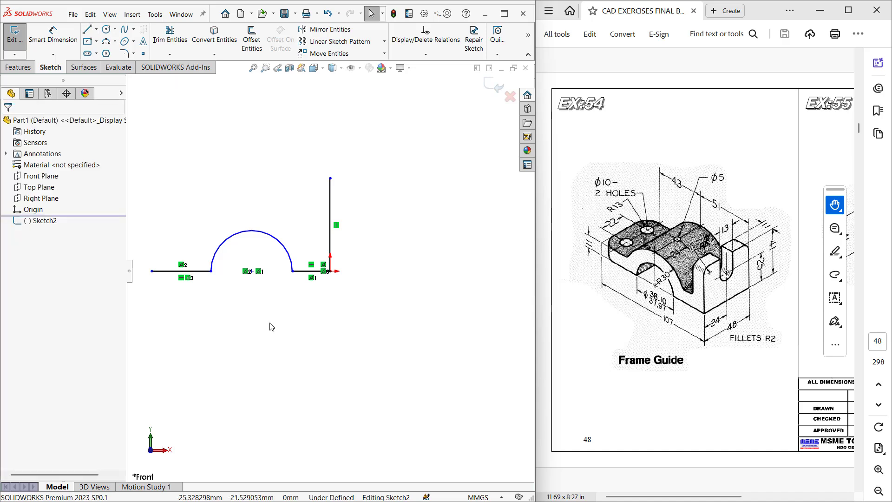
Dimension the semicircular arc's radius as 38/2, giving 19 mm
mouse_move(272, 324)
ctrl+middle_down()
mouse_move(379, 347)
mouse_move(371, 357)
ctrl+middle_up()
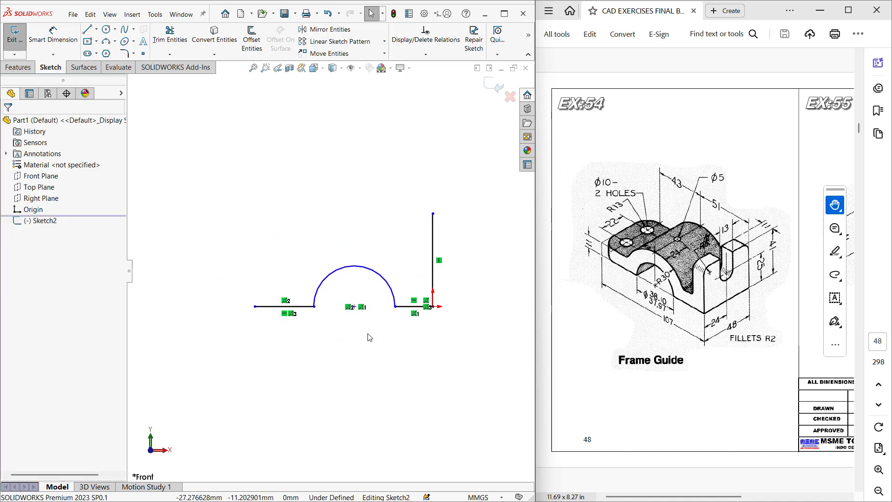
right_drag(368, 334, 372, 294)
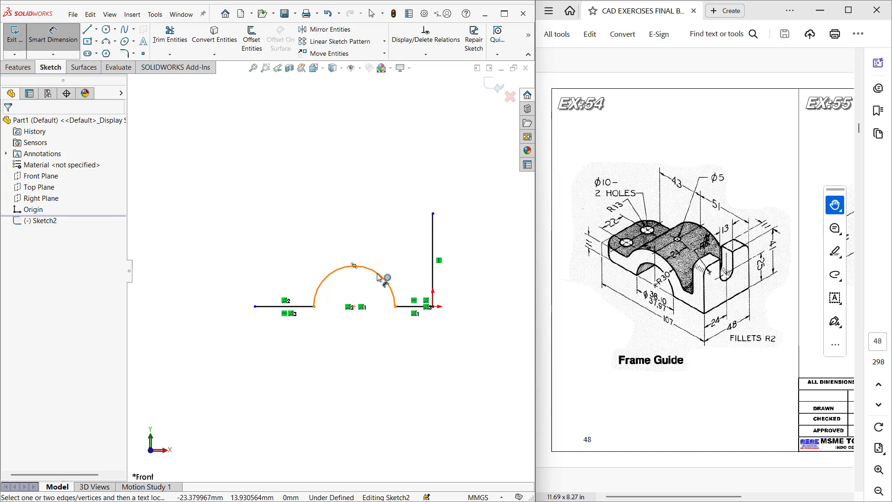
click(379, 276)
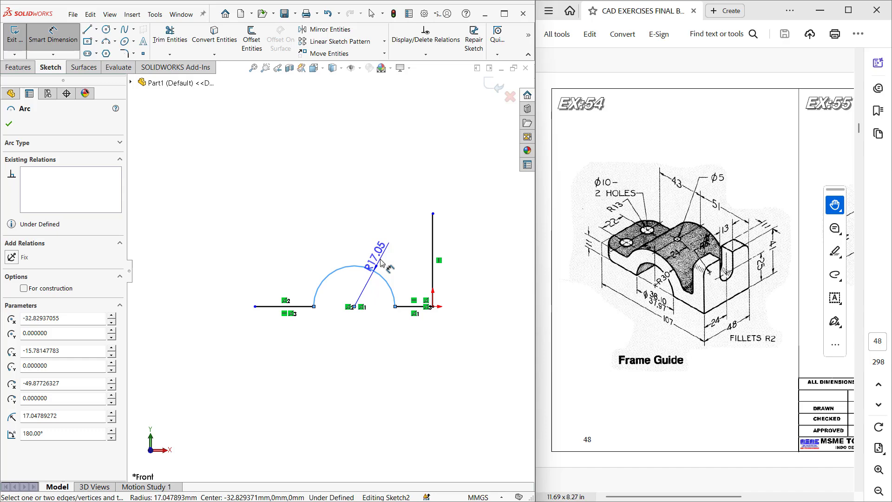
click(381, 264)
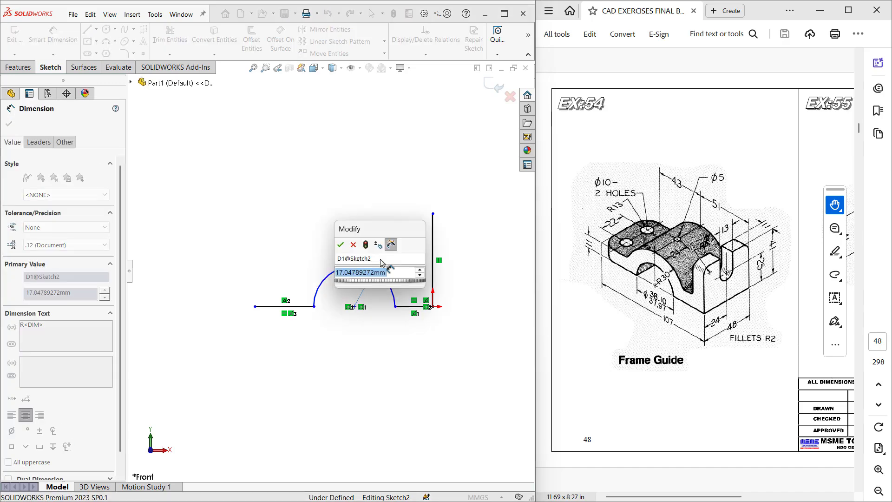
text(38/2)
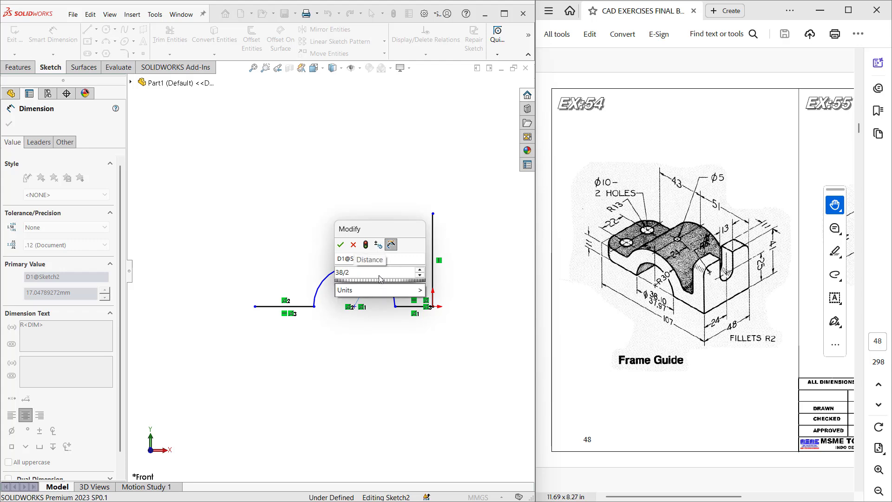
key(Return)
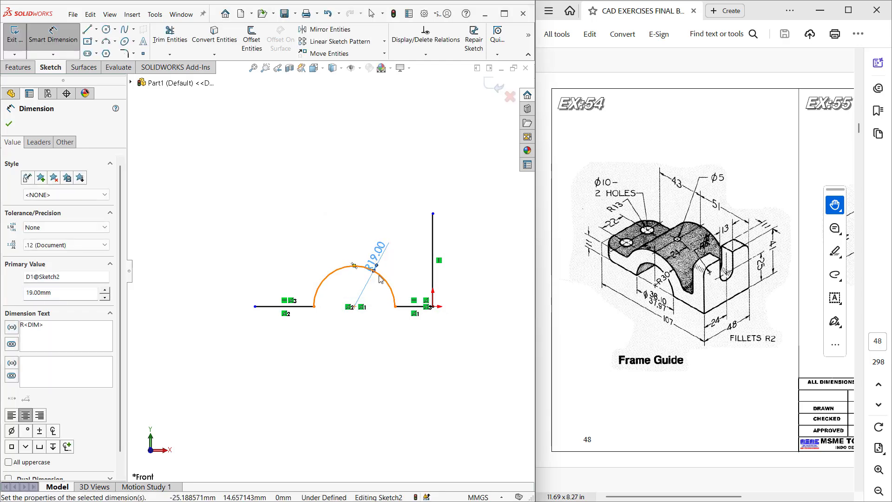
Dimension the horizontal distance from the arc's centre to the origin as 51 mm
click(355, 307)
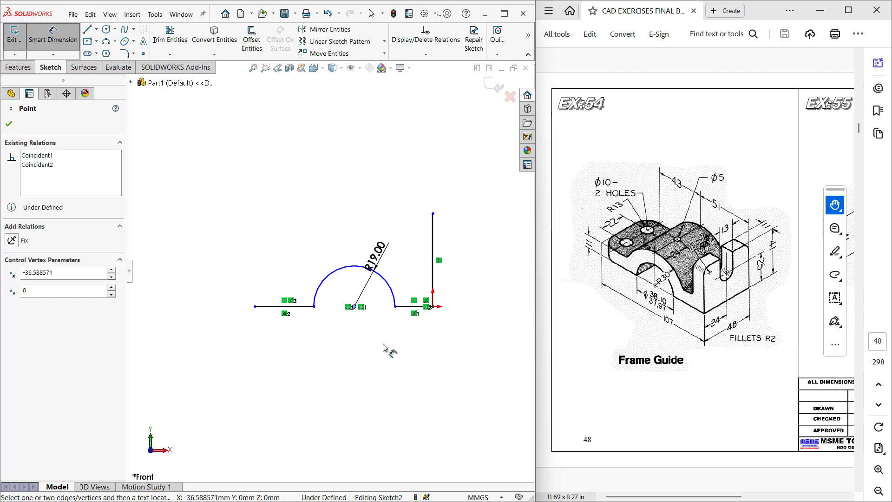
click(432, 307)
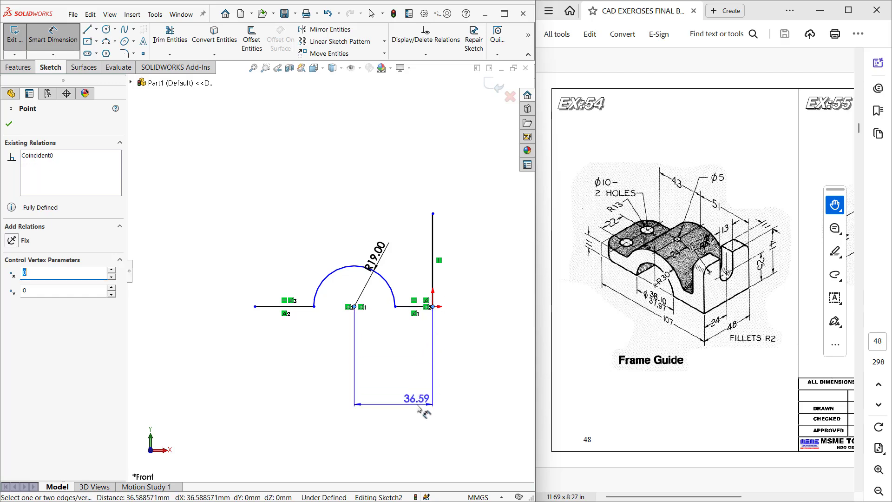
click(417, 408)
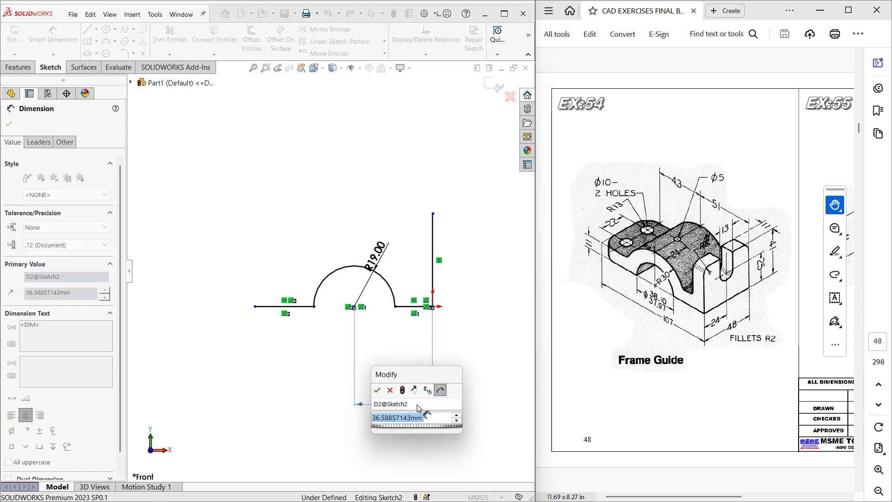
text(51)
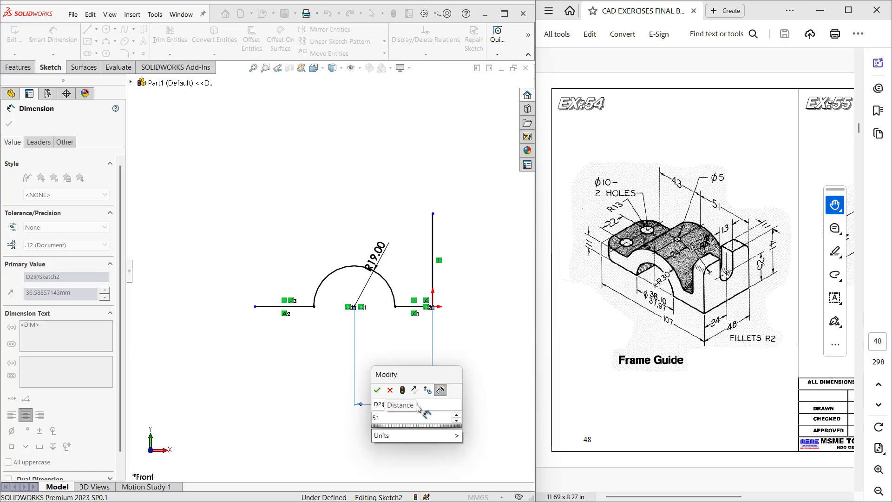
key(Return)
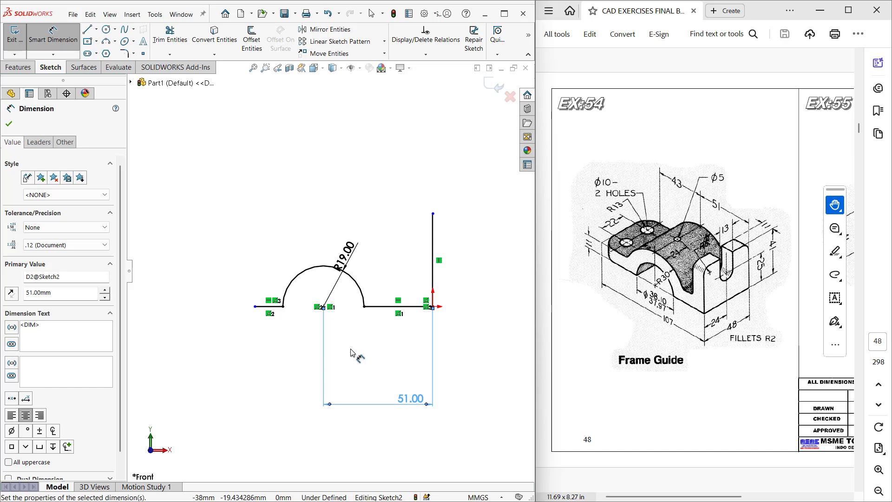
Dimension the horizontal distance from the base's left endpoint to the arc's centre as 43 mm
click(255, 307)
click(324, 307)
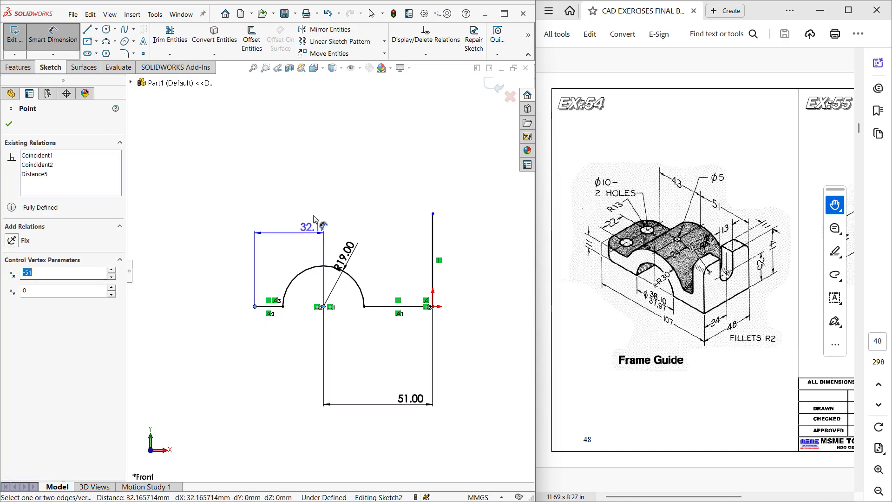
click(319, 158)
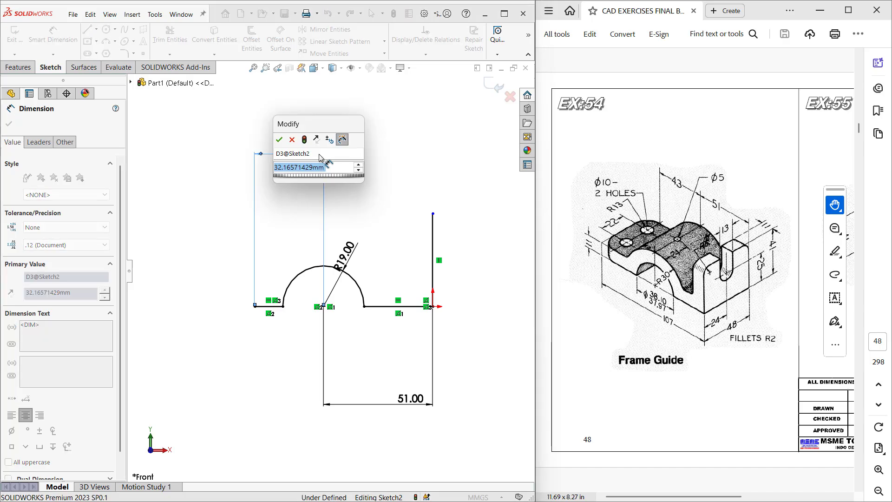
text(43)
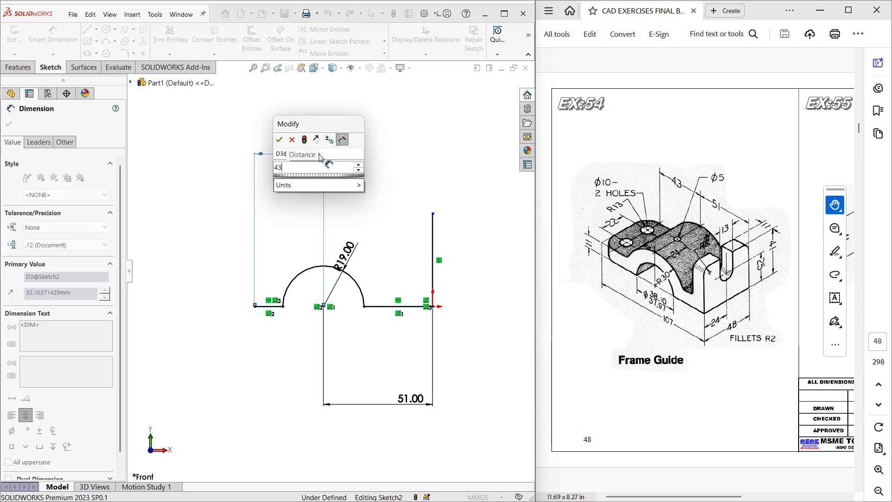
key(Return)
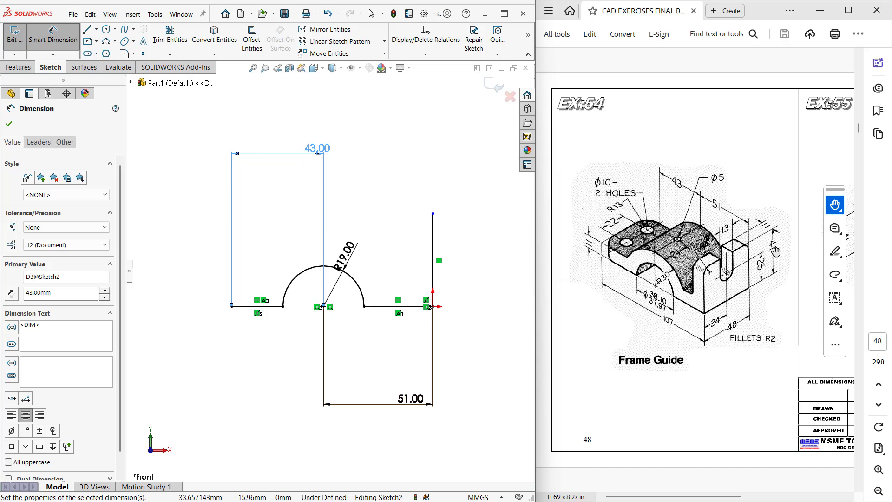
Dimension the vertical line's height above the origin as 41 mm
click(432, 307)
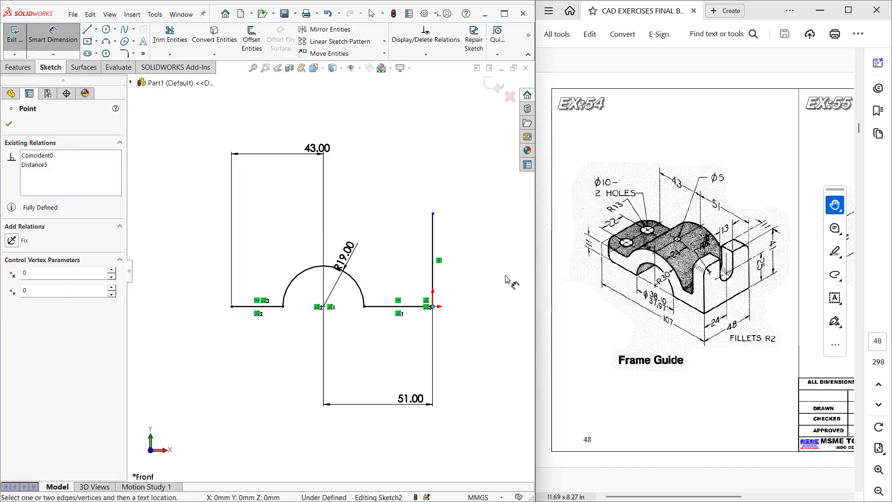
click(432, 214)
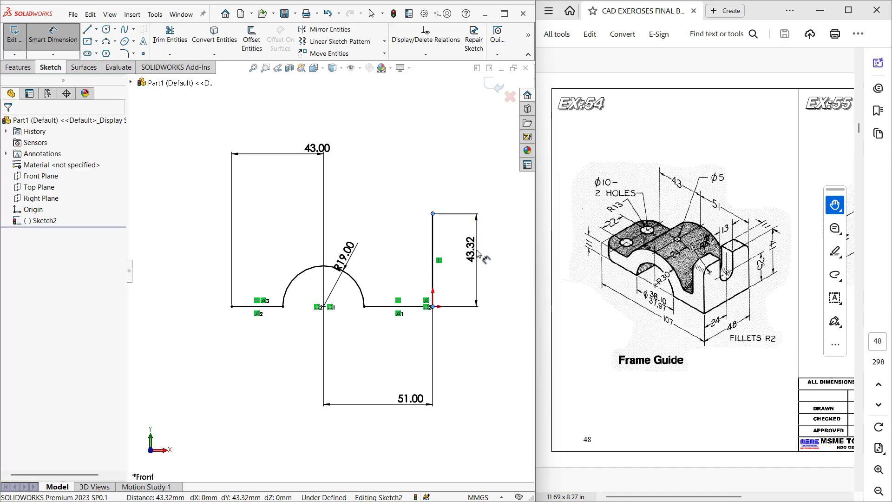
click(479, 253)
text(41)
key(Return)
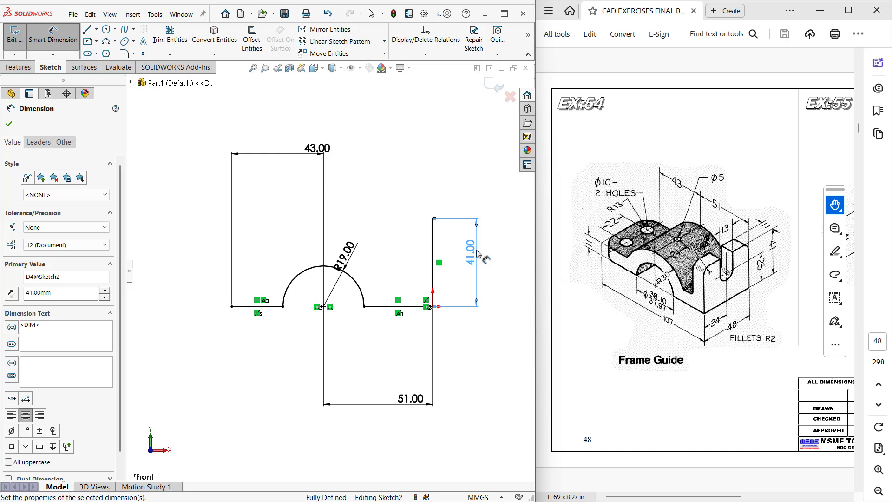
click(469, 358)
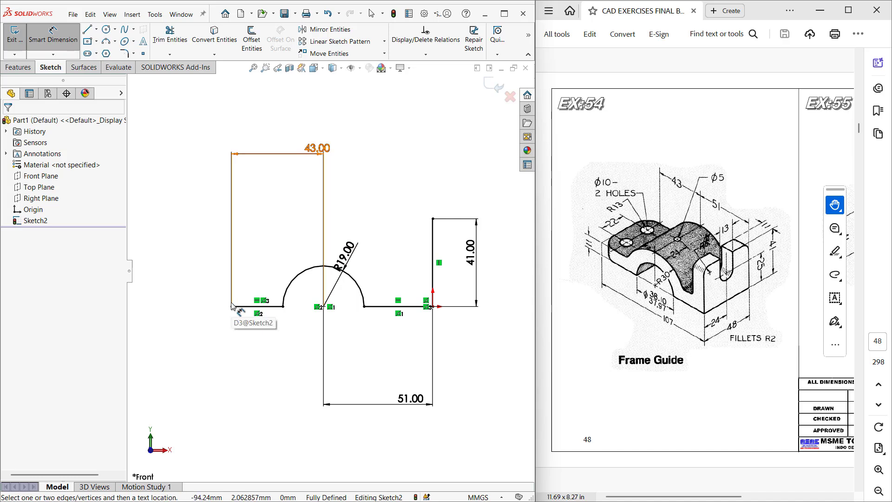
Offset the whole profile chain 11 mm toward its upper, inner side using Offset Entities
click(255, 42)
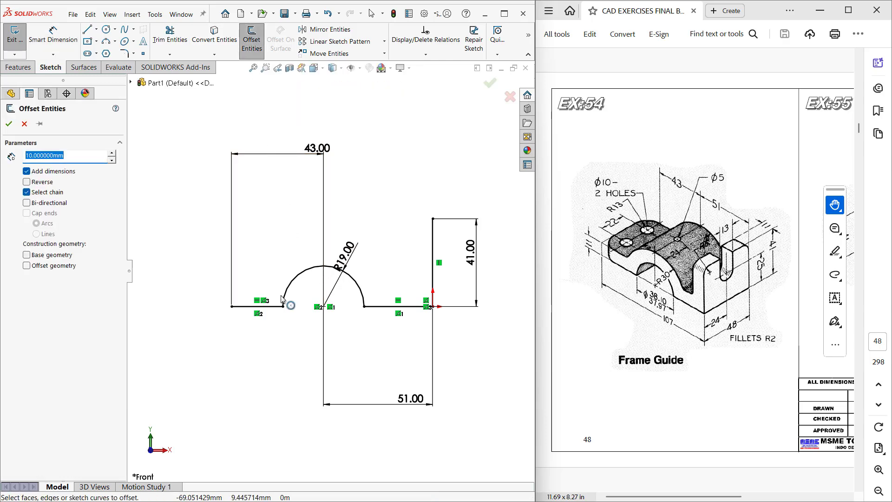
click(244, 307)
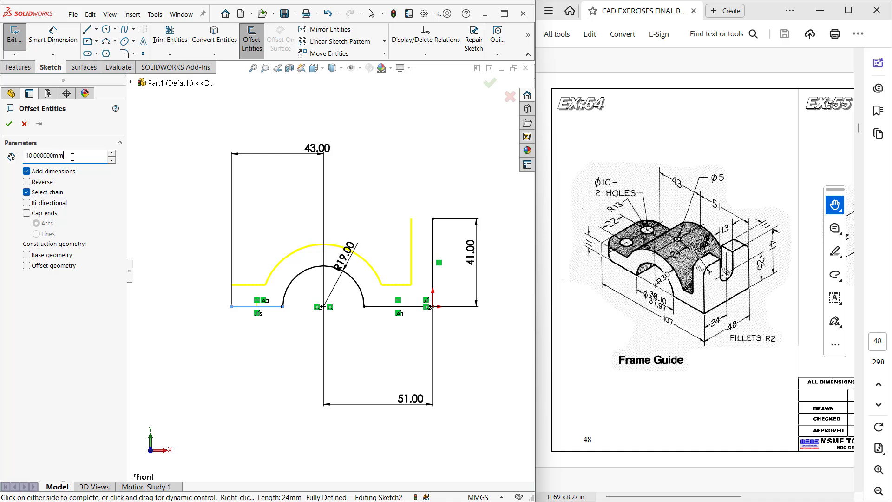
text(11)
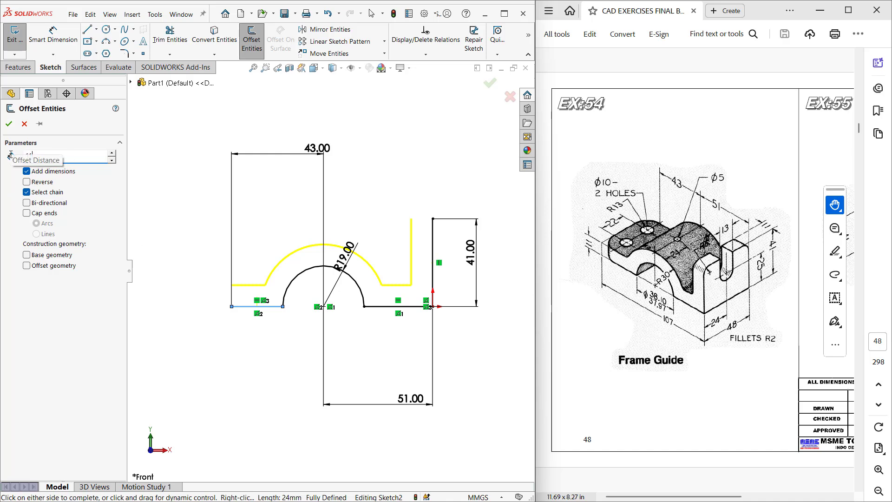
key(Return)
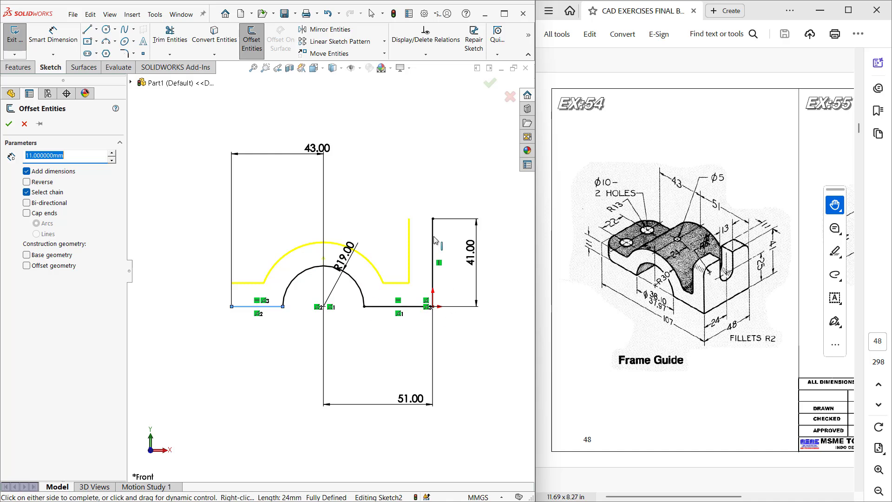
click(9, 124)
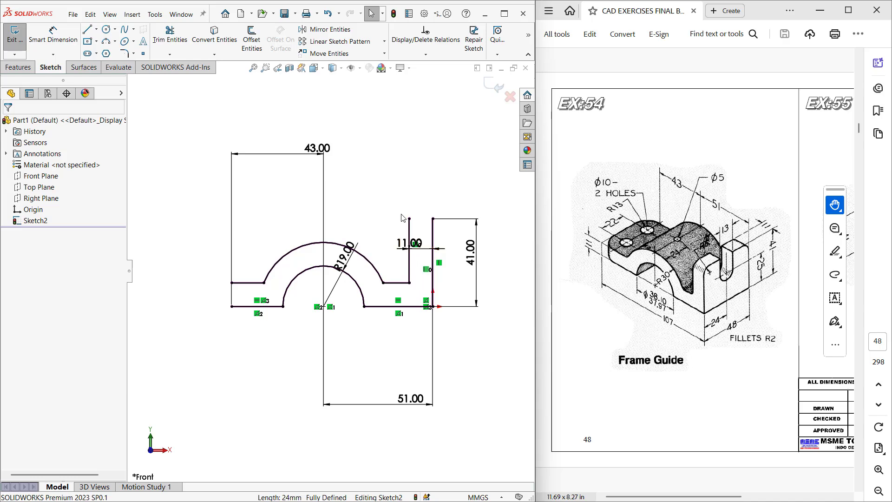
Close the profile with a horizontal line across the top of the upright and a vertical line at the base's left end
key(l)
click(420, 219)
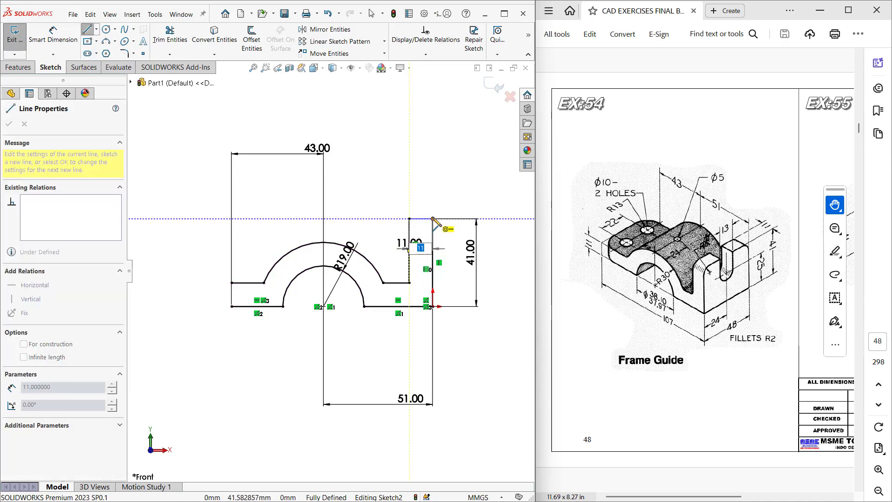
click(231, 306)
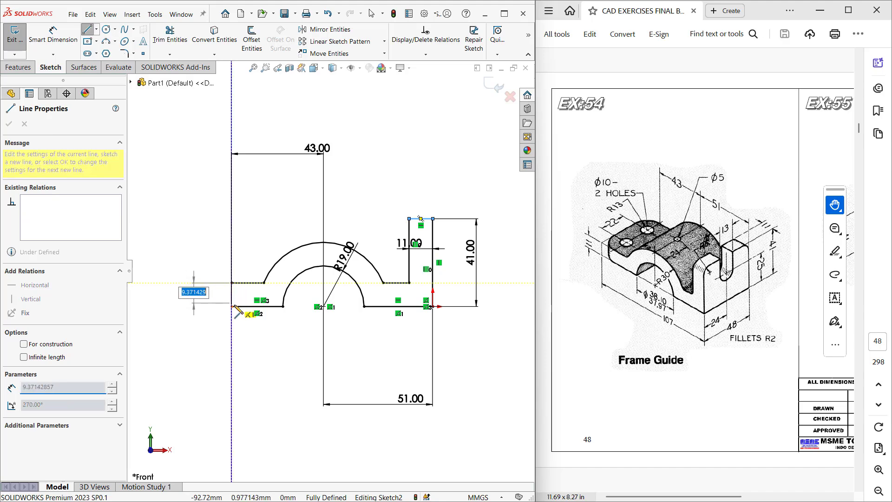
Finish the line closing the base's left end and delete the 43 mm horizontal dimension above the profile
key(Return)
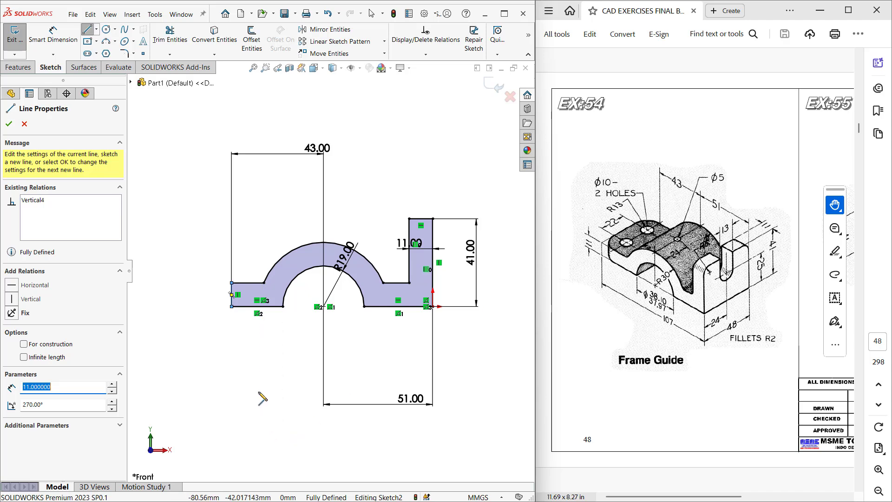
key(Escape)
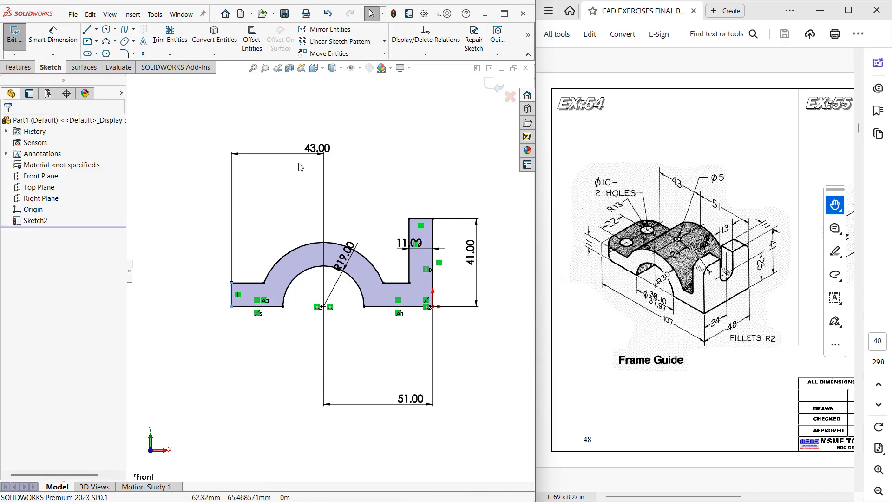
click(299, 155)
key(Delete)
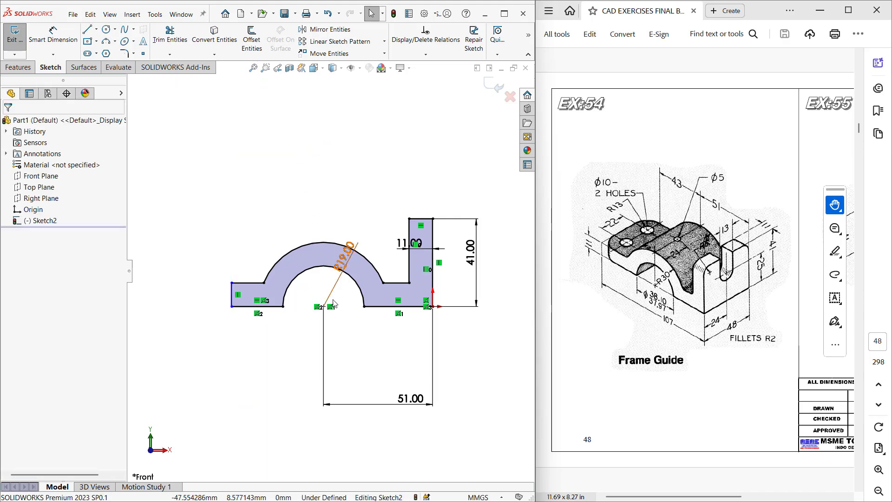
Dimension the profile's overall length from the origin to the base's left endpoint as 107 mm and exit the sketch
key(d)
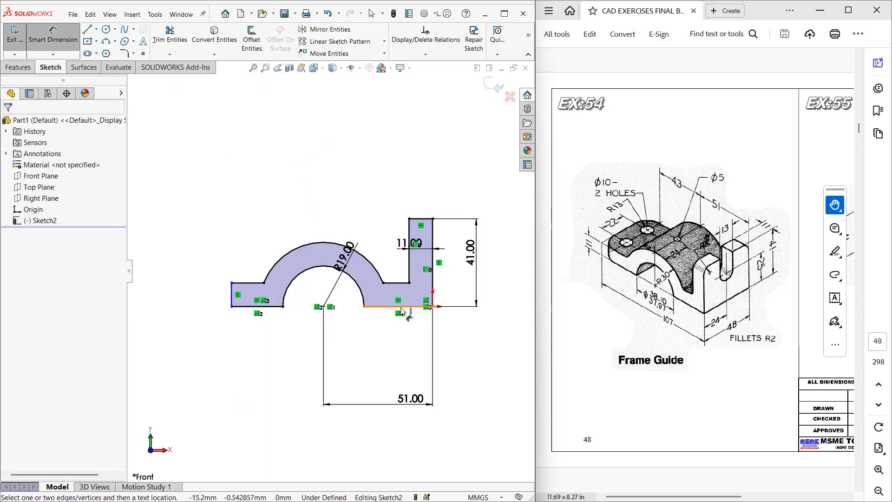
click(433, 307)
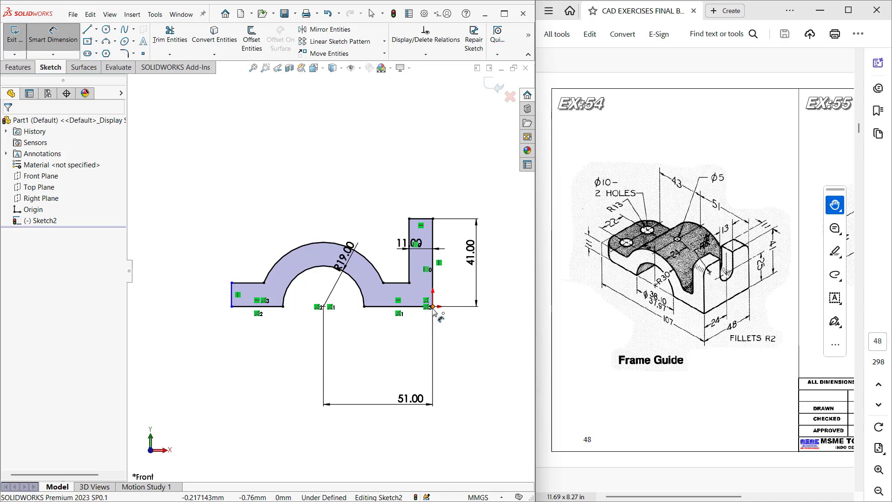
click(232, 306)
click(277, 433)
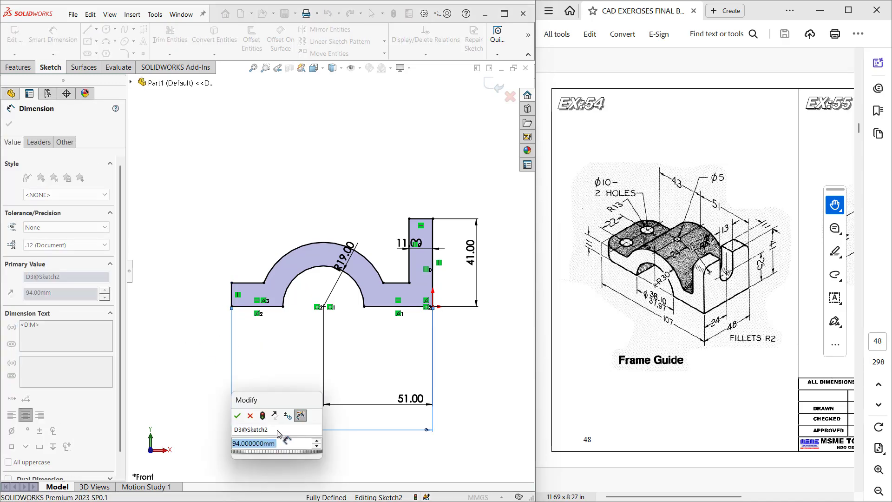
text(107)
key(Return)
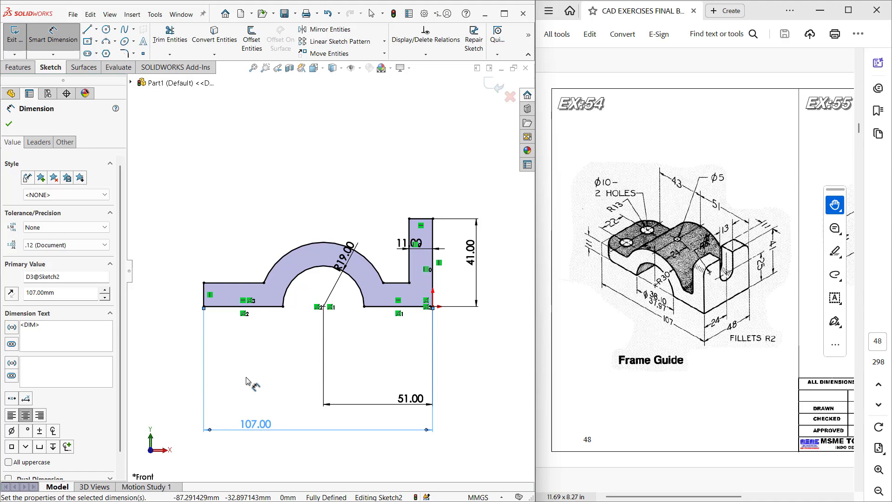
key(ctrl+b)
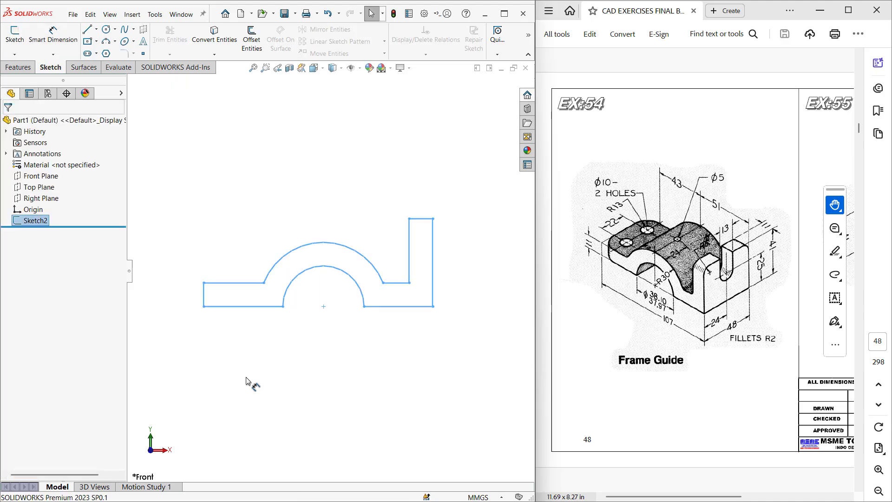
Reopen the profile sketch, check its shape and dimensions in the front view, and close it again
click(260, 376)
mouse_move(258, 358)
middle_down()
mouse_move(309, 418)
mouse_move(247, 313)
middle_up()
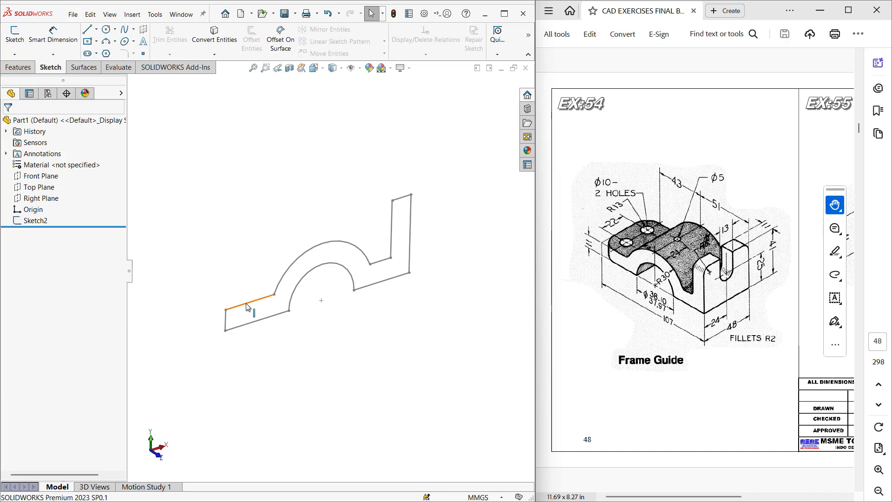
click(247, 306)
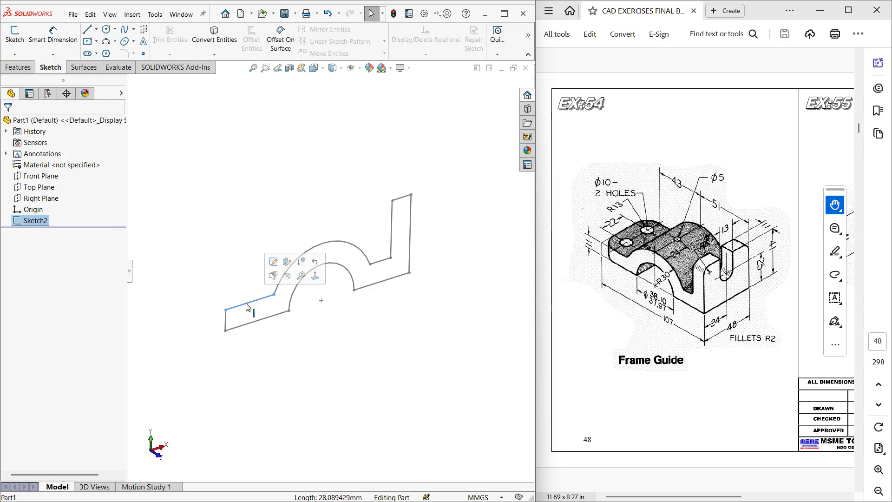
double_click(247, 304)
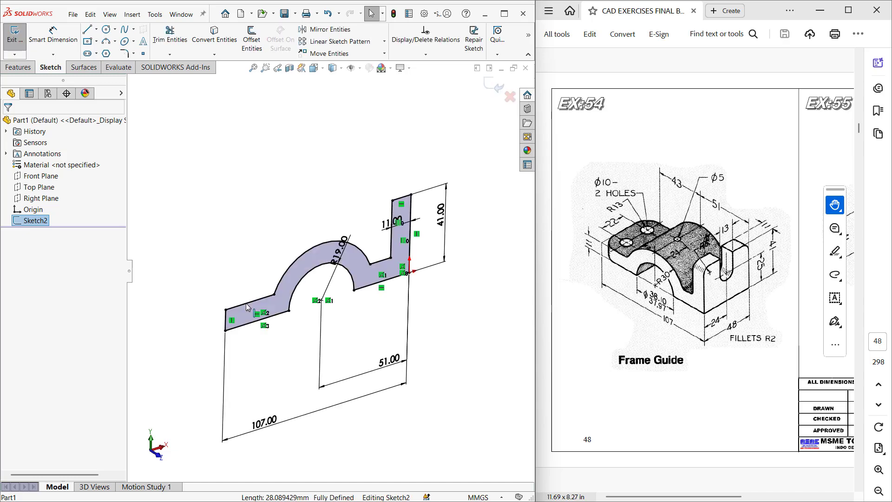
key(ctrl+1)
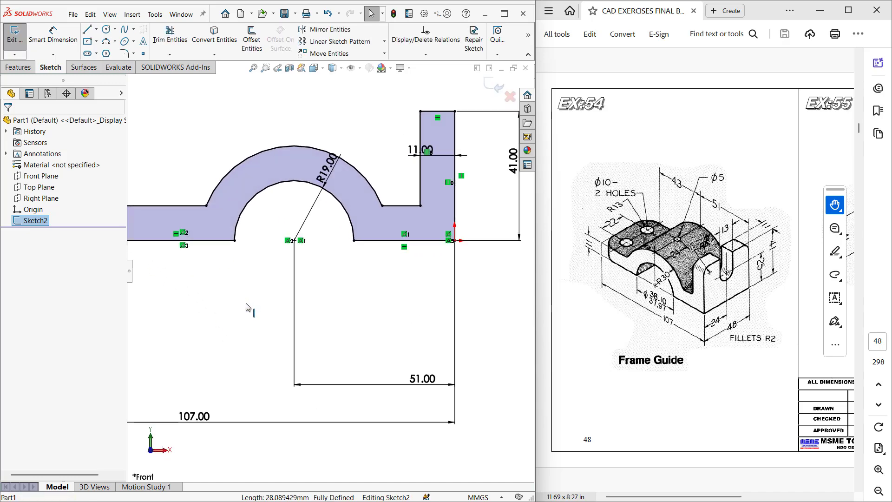
scroll(329, 339, up, 2)
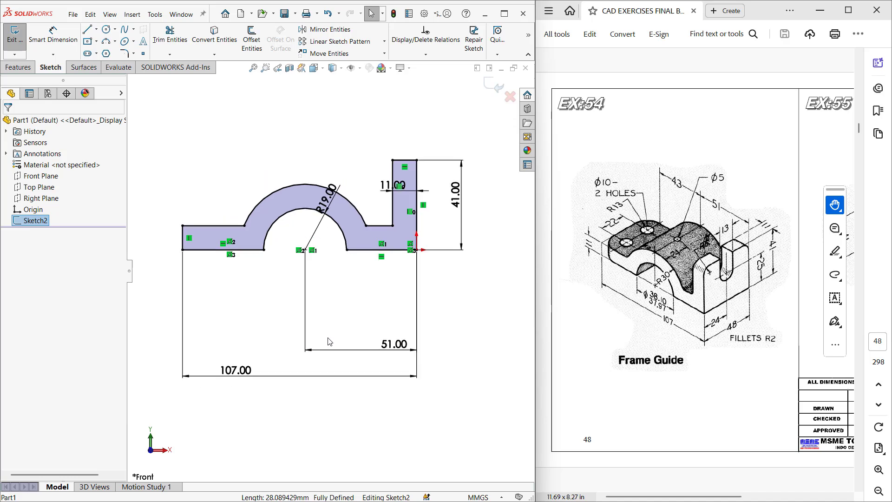
key(ctrl+b)
Extrude the closed profile 50 mm deep, symmetric about its sketch plane
key(ctrl+7)
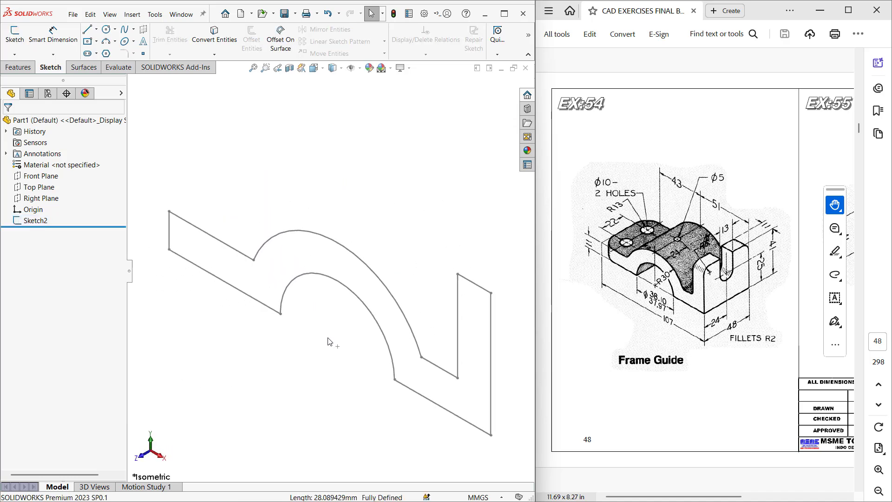
scroll(338, 355, down, 2)
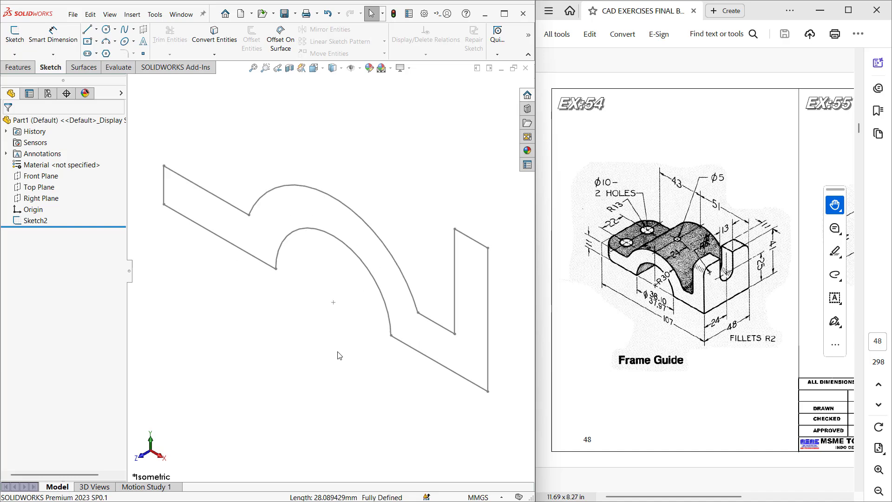
scroll(338, 354, up, 2)
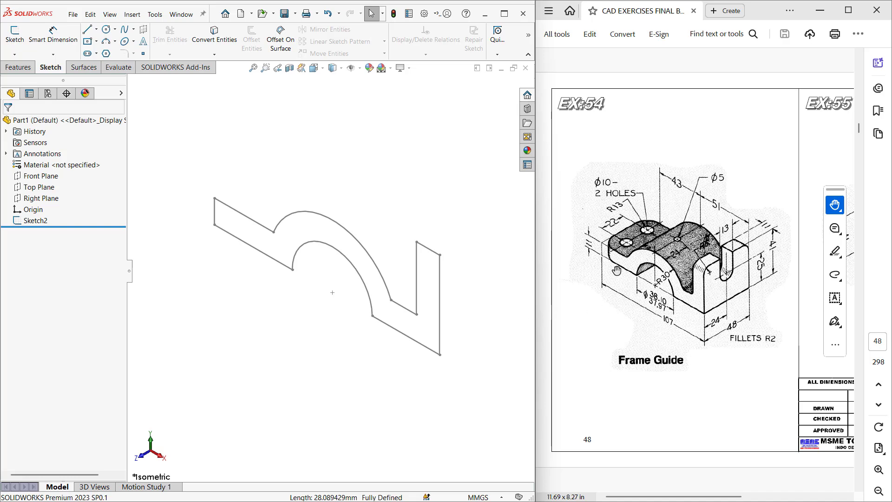
click(440, 336)
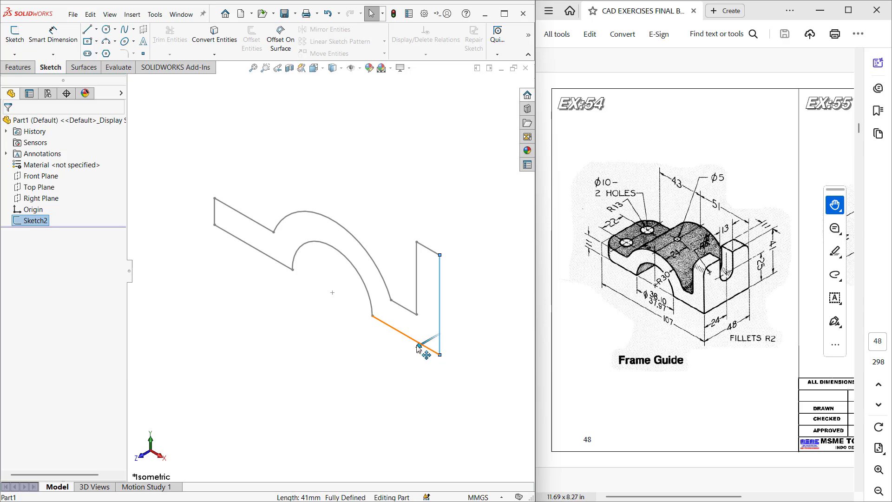
mouse_move(418, 347)
mouse_down()
mouse_move(417, 362)
mouse_move(382, 367)
mouse_move(385, 390)
mouse_up()
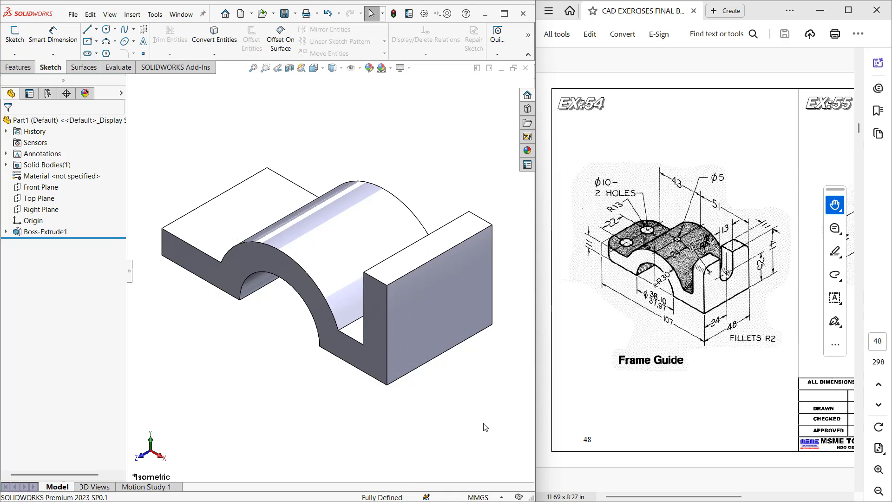
Set the extrusion's depth to 48 mm
click(425, 291)
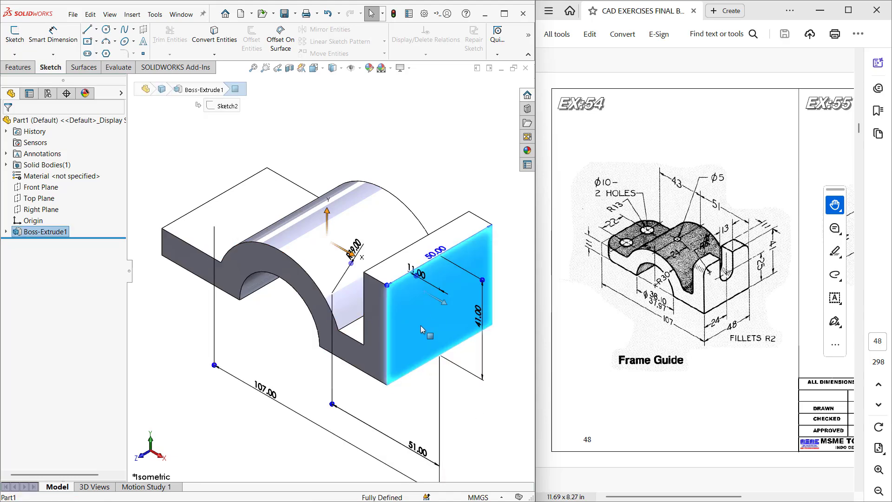
scroll(328, 274, up, 2)
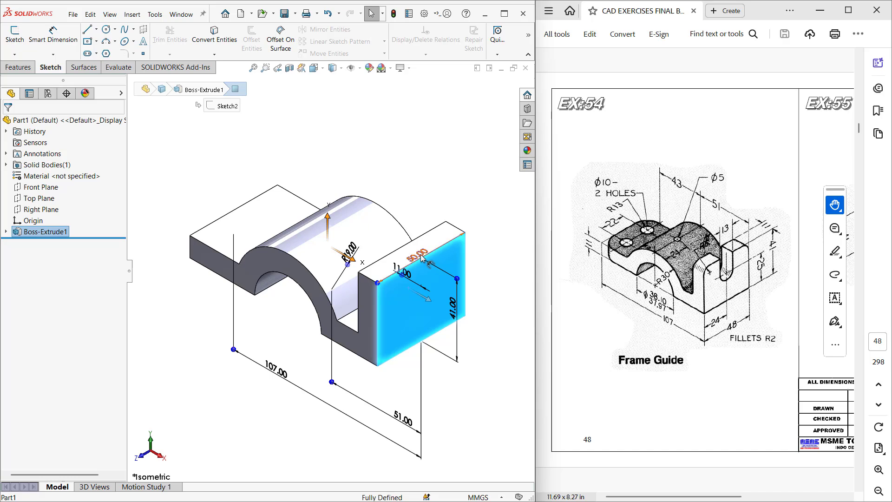
double_click(415, 256)
double_click(428, 256)
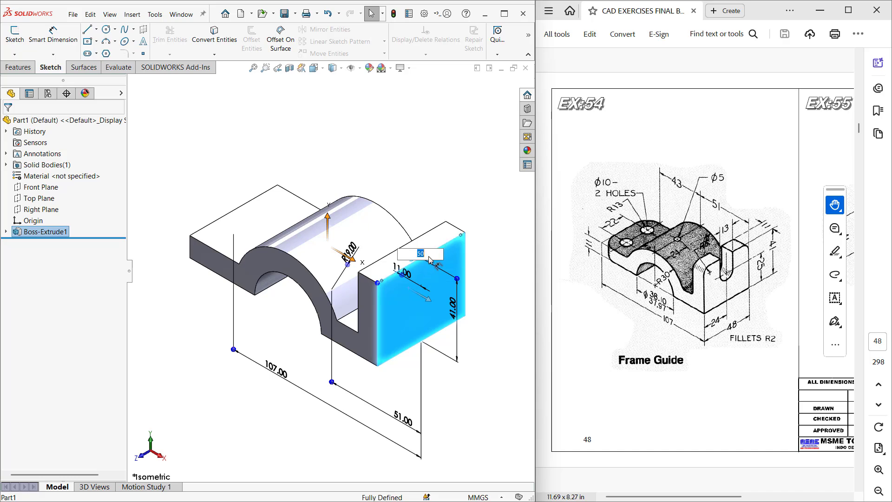
text(48)
key(Return)
click(285, 421)
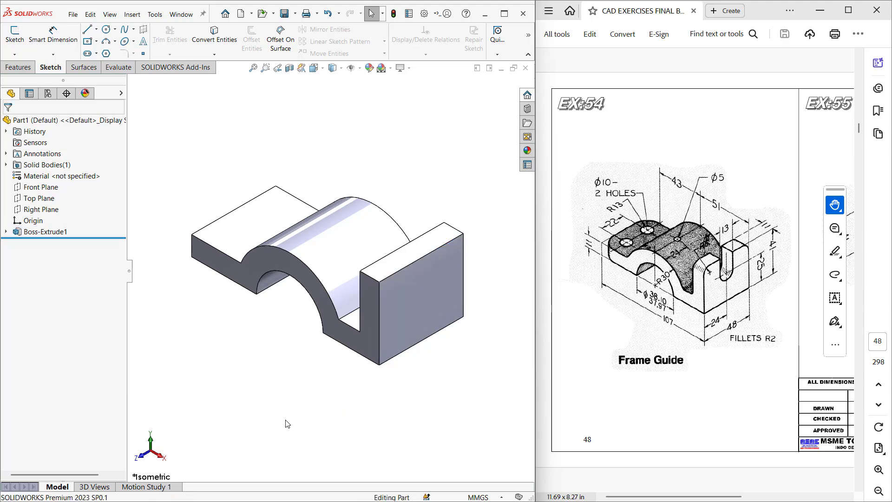
Sketch a closed U-shaped slot on the upright's outer face, about 9 mm wide with straight sides about 20 mm long from the top edge
middle_drag(287, 423, 366, 427)
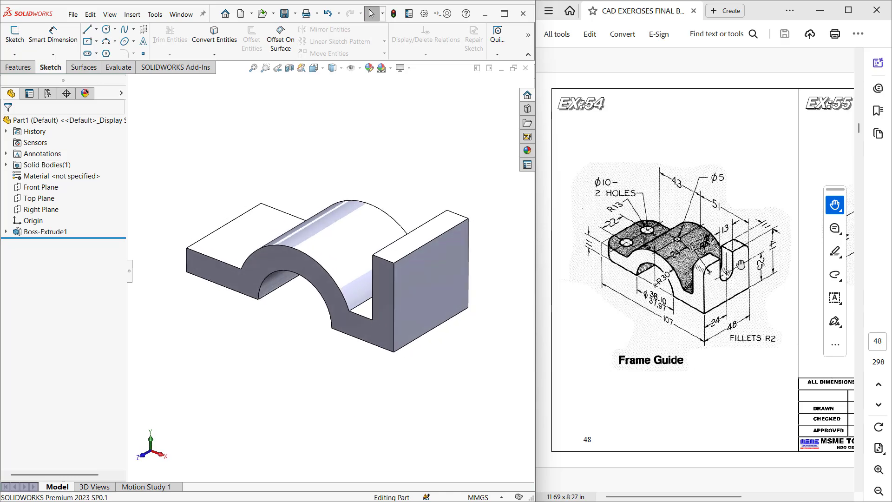
click(428, 259)
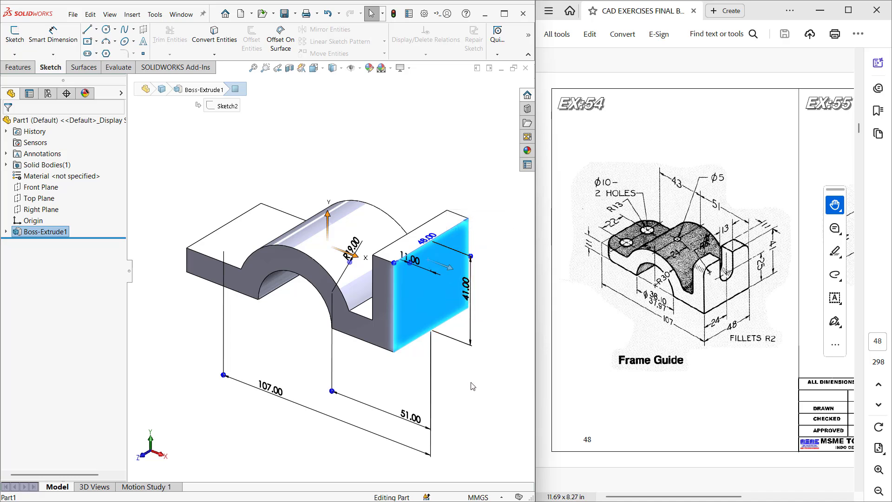
key(s)
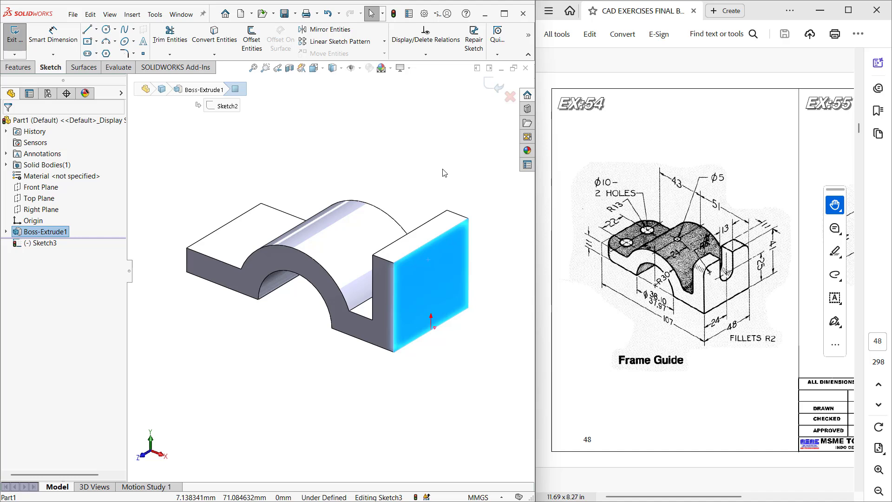
key(l)
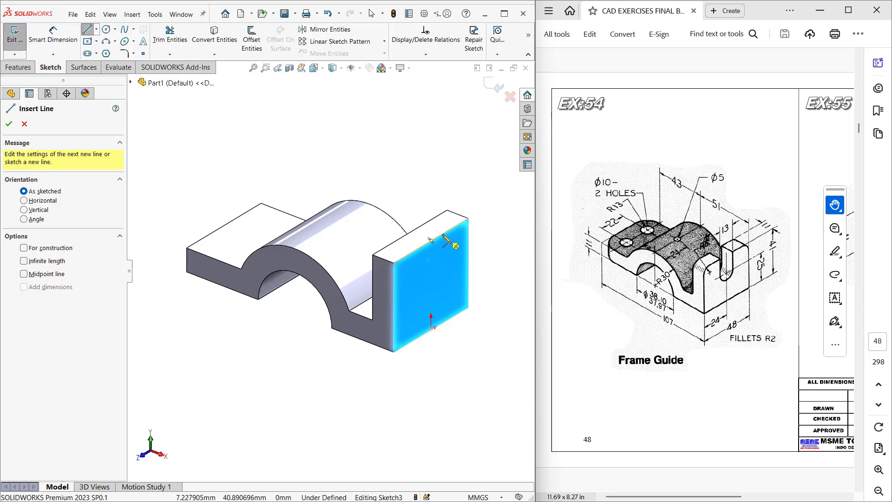
click(441, 236)
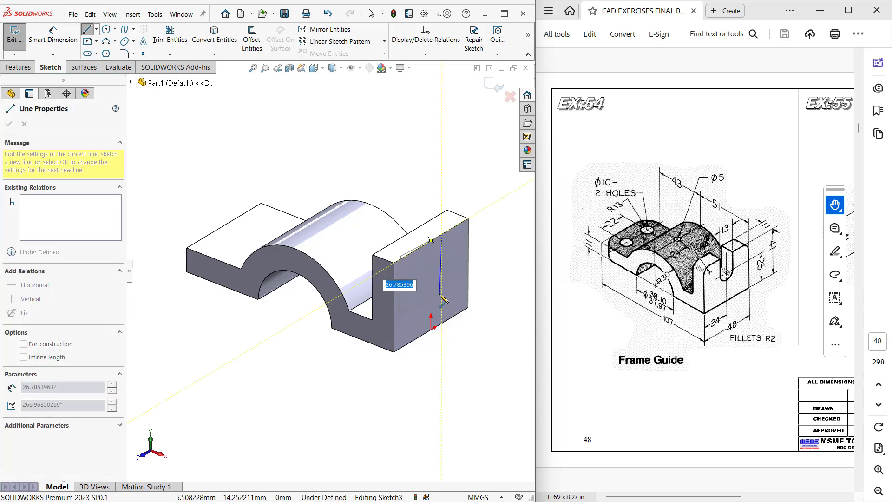
click(442, 278)
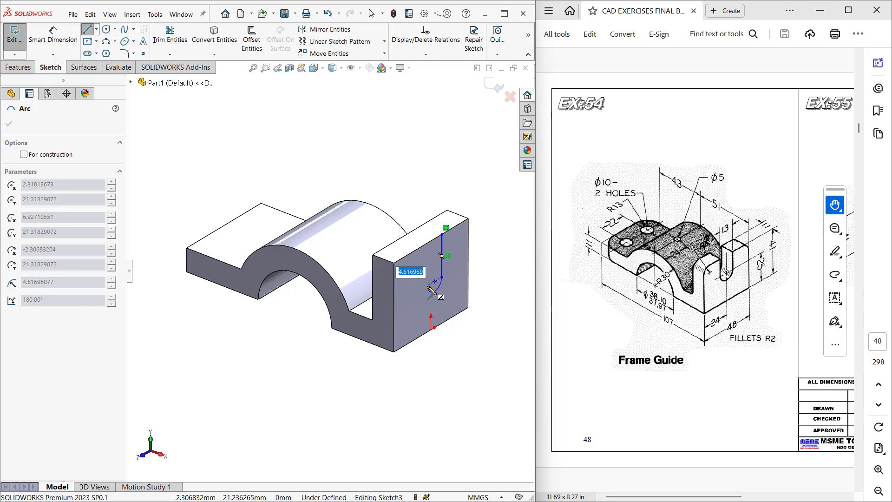
click(427, 284)
click(427, 243)
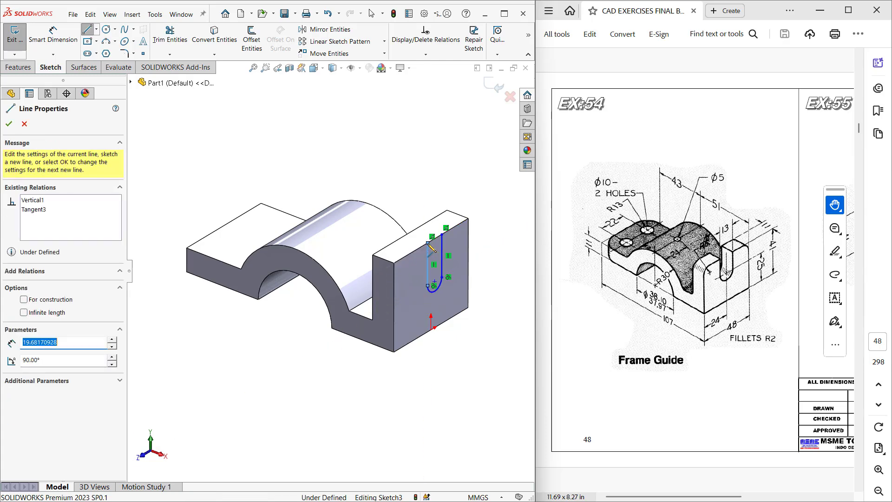
click(441, 235)
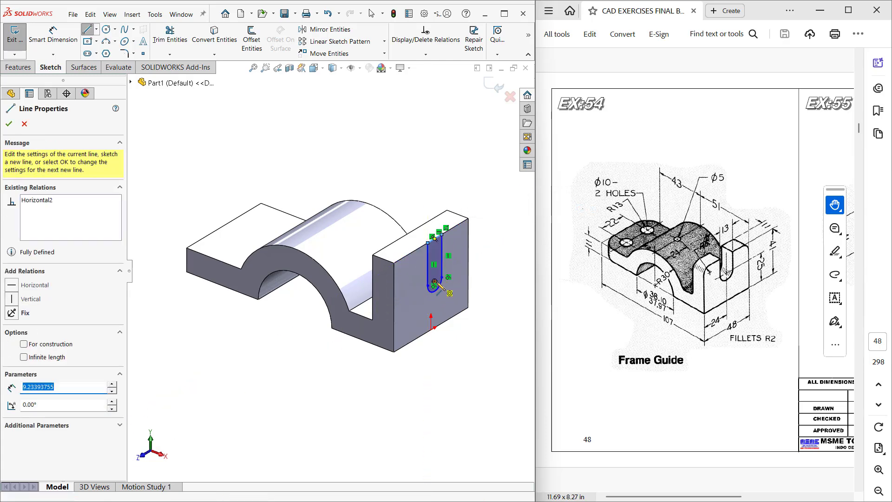
key(Escape)
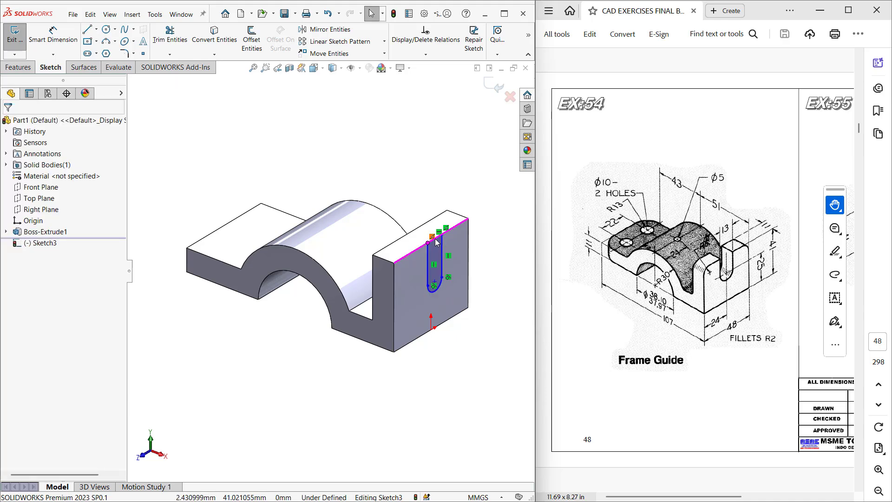
Add a Vertical relation between the slot arc's centre and the origin
click(434, 281)
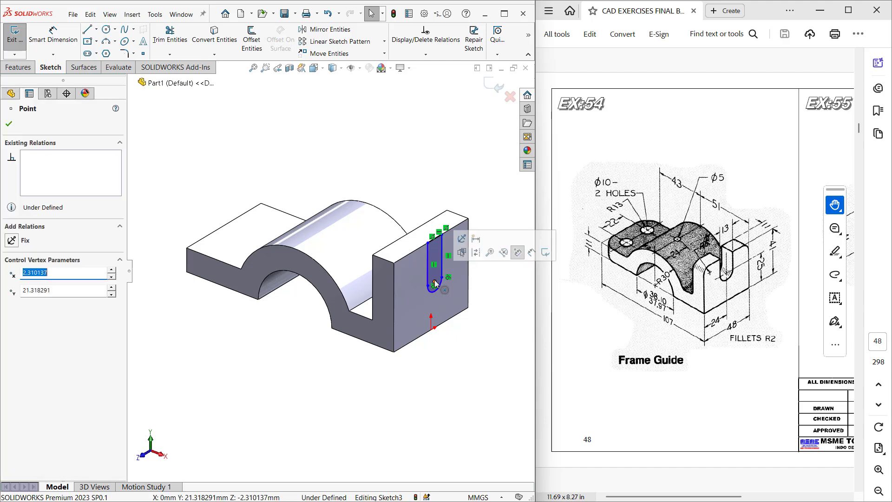
ctrl+click(432, 328)
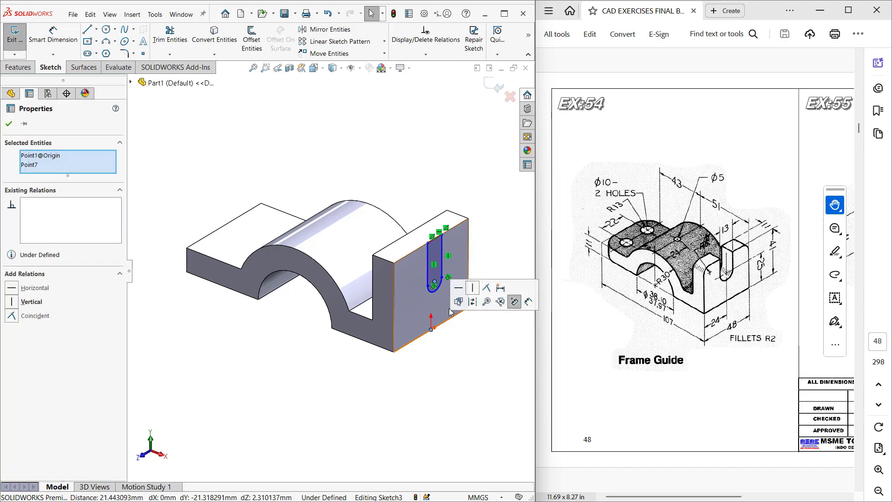
click(474, 290)
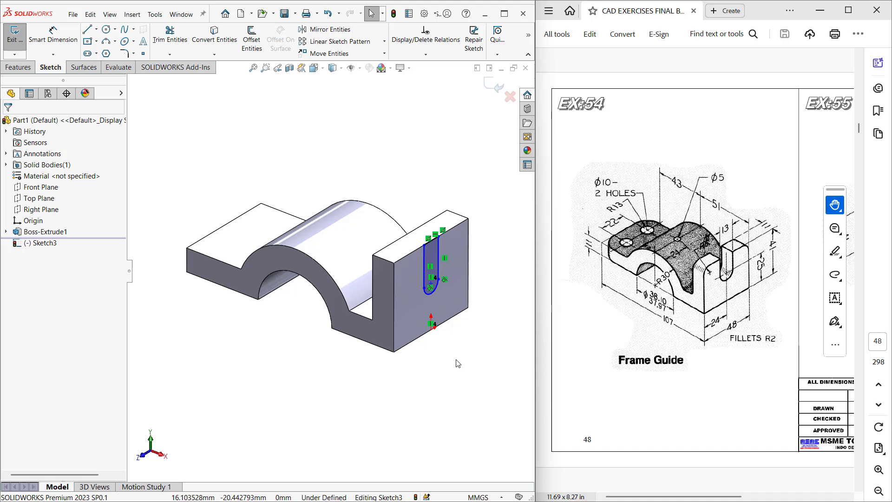
Dimension the width between the slot's two straight sides and set it to 13 mm
key(d)
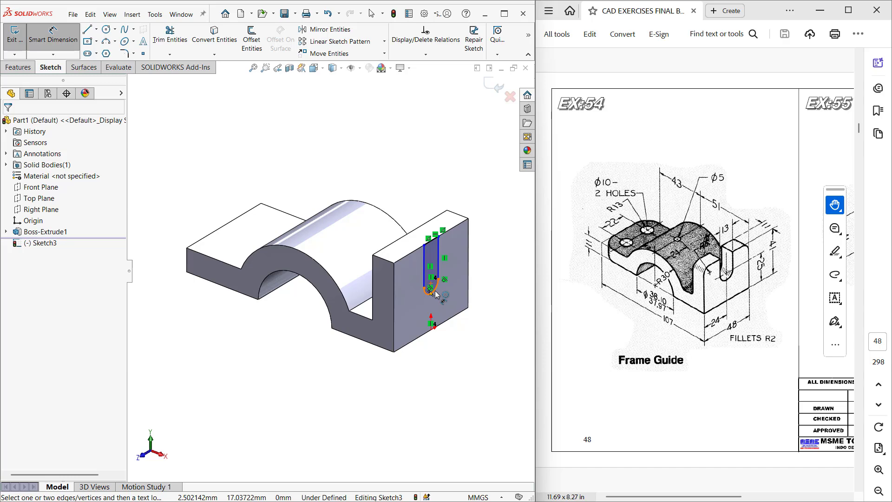
click(424, 266)
click(439, 264)
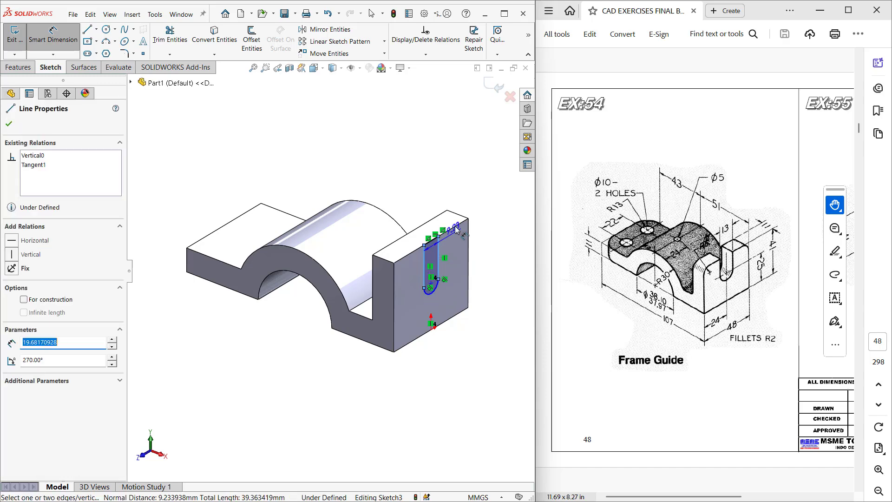
click(432, 172)
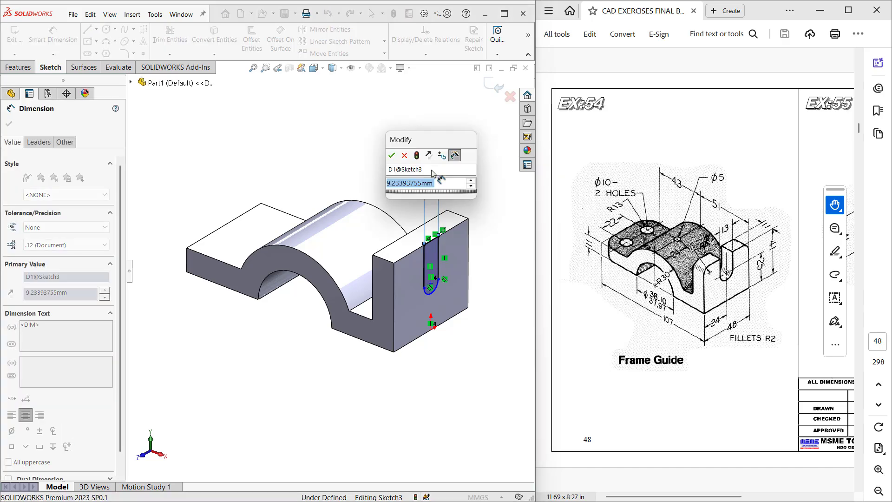
text(13)
key(Return)
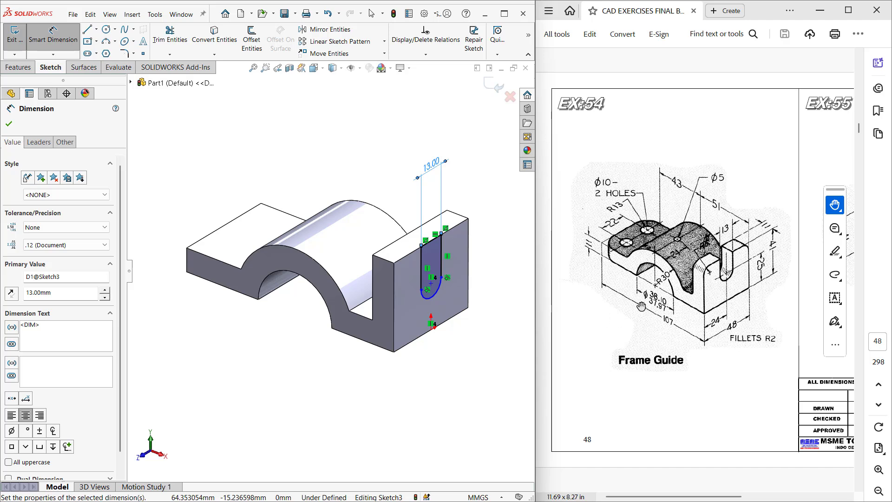
Dimension the slot arc's centre 25 mm above the upright's bottom edge
click(430, 282)
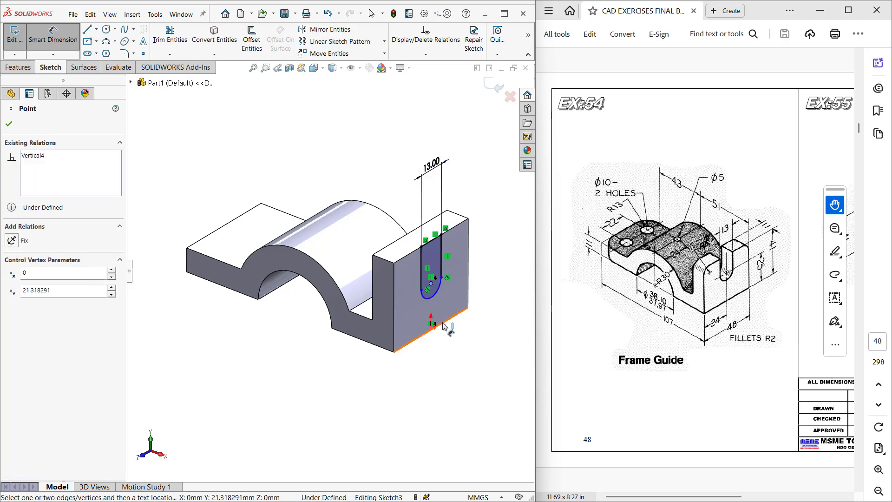
click(443, 326)
click(502, 276)
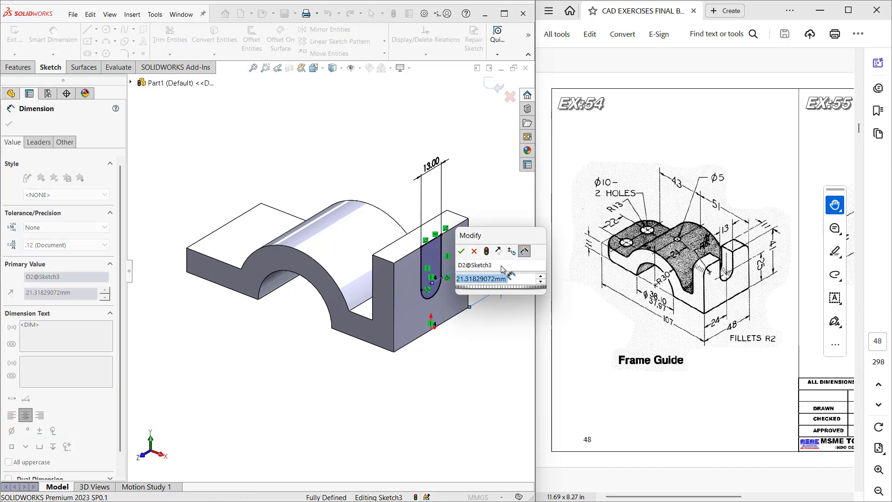
text(25)
key(Return)
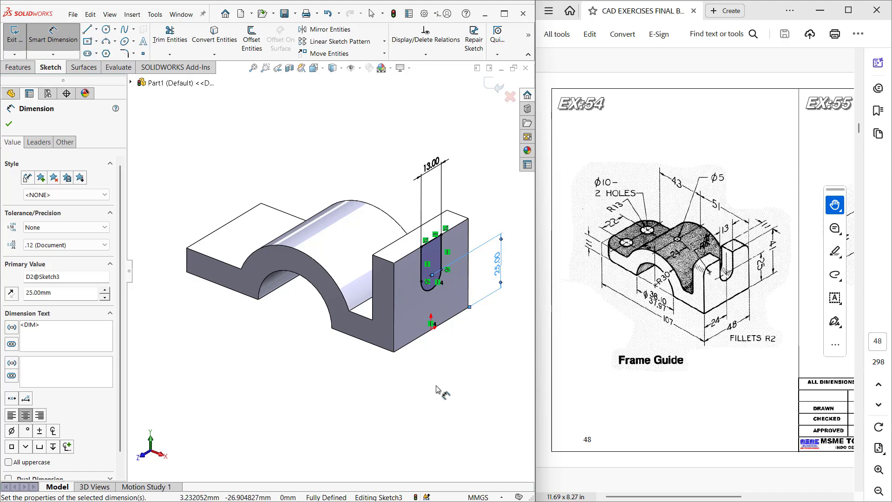
Finish the slot sketch and cut its profile through the full thickness of the upright
key(ctrl+b)
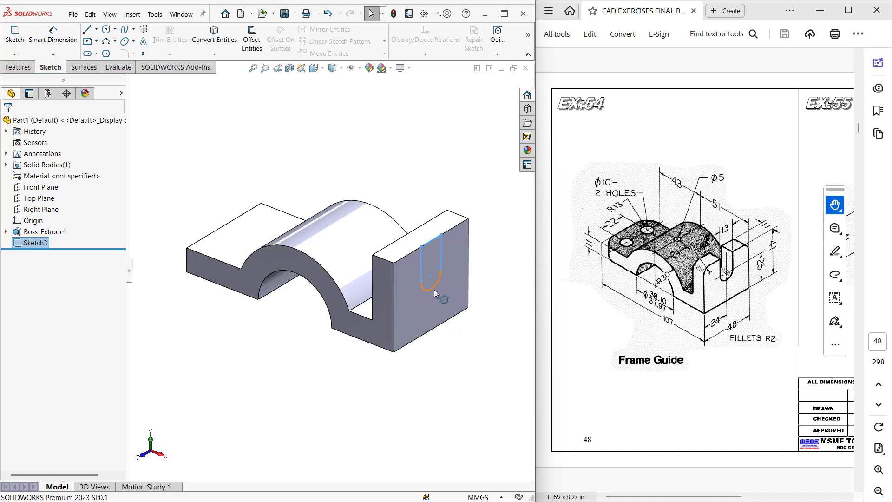
click(433, 289)
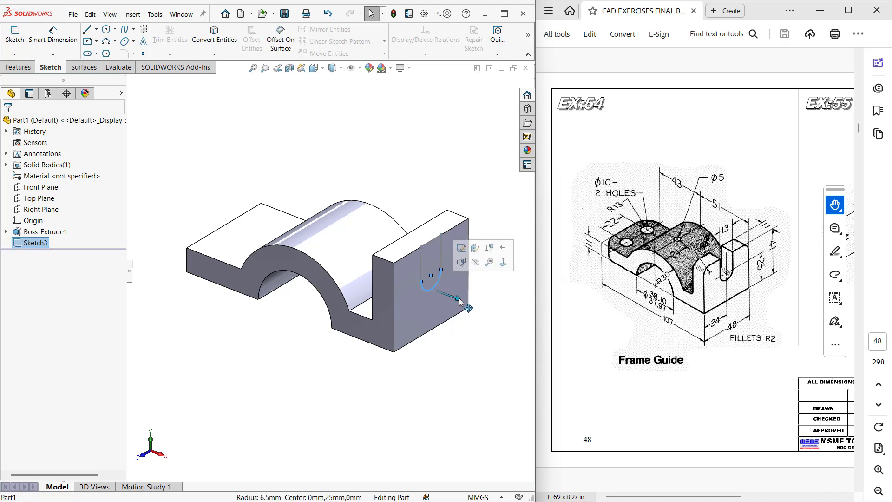
mouse_move(459, 300)
mouse_down()
mouse_move(428, 293)
mouse_move(436, 303)
mouse_up()
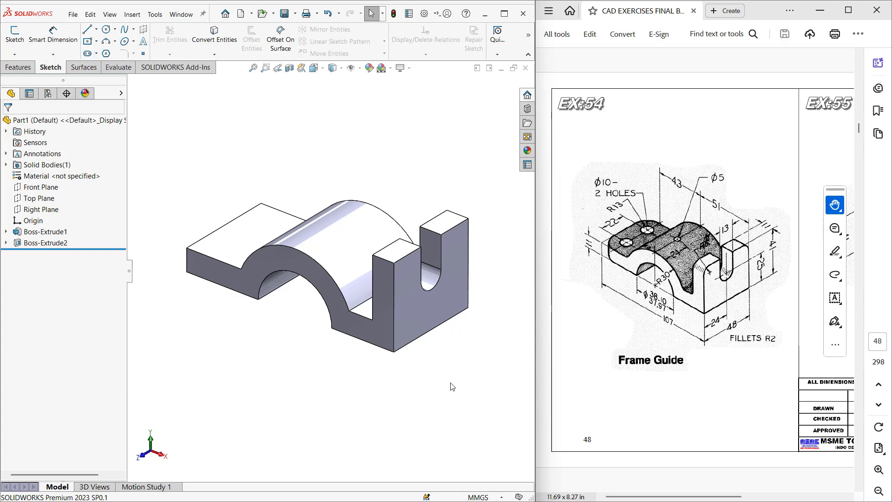
Sketch two circles about 12 mm in diameter, centred about 23 mm apart, on the top face of the flat end plate
click(28, 68)
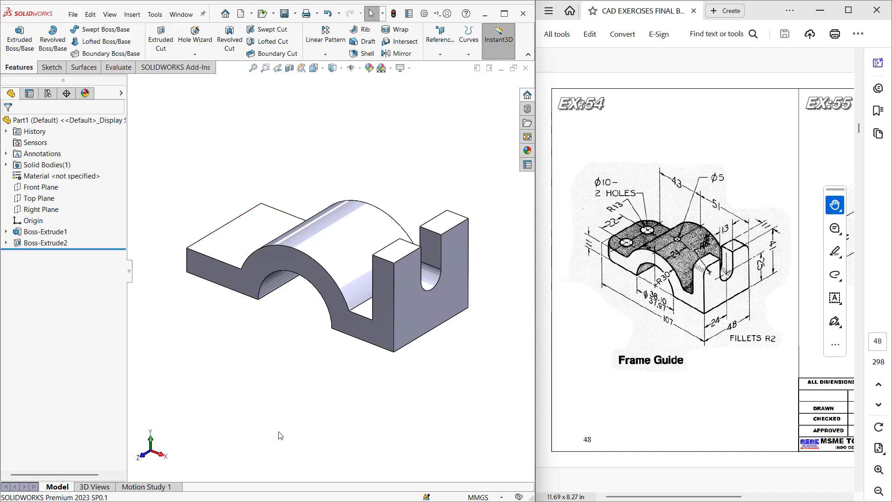
click(233, 249)
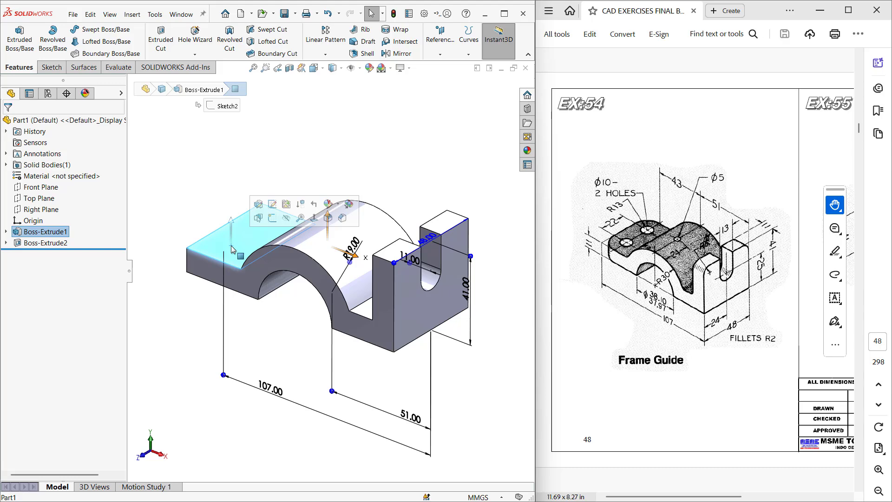
key(s)
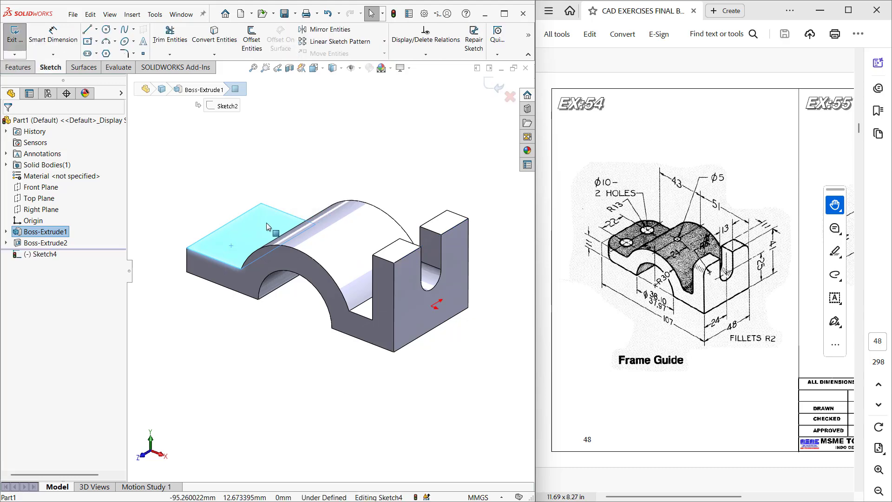
key(c)
middle_drag(266, 224, 271, 276)
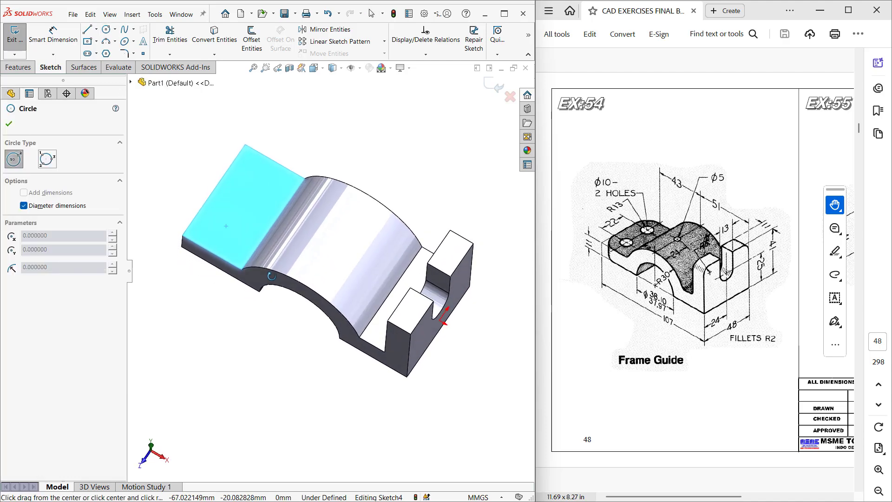
click(254, 185)
click(259, 200)
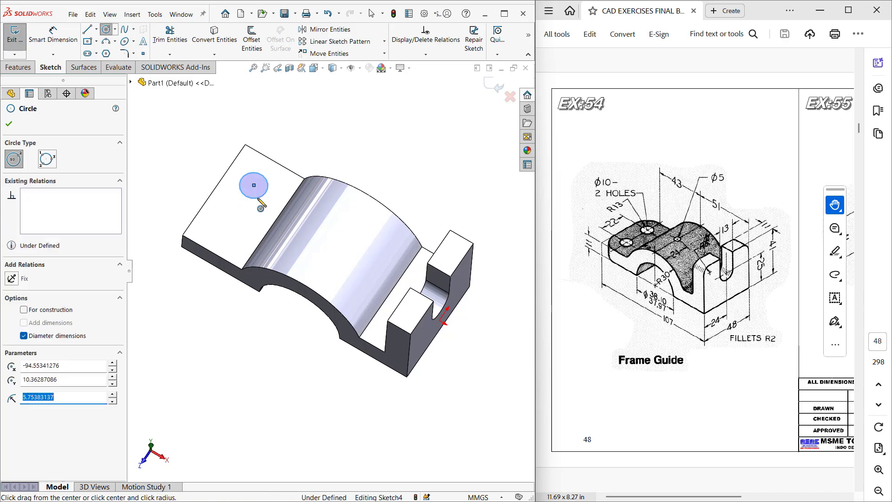
click(224, 229)
click(235, 241)
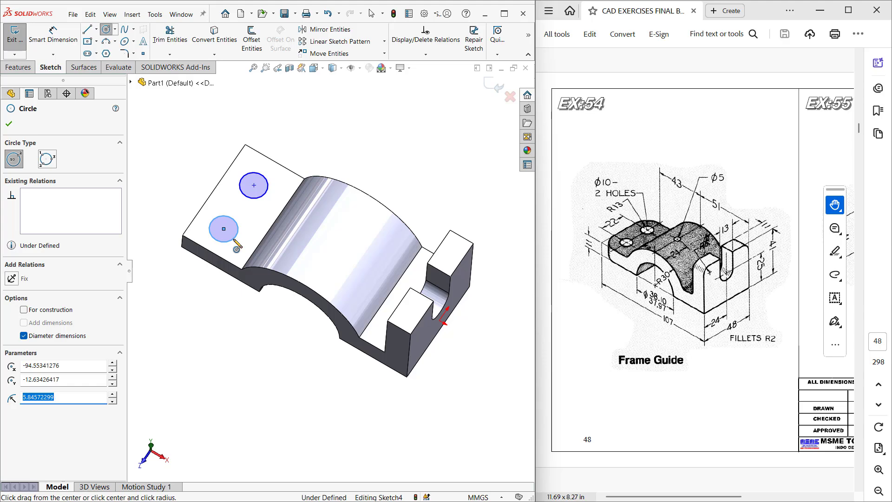
key(Escape)
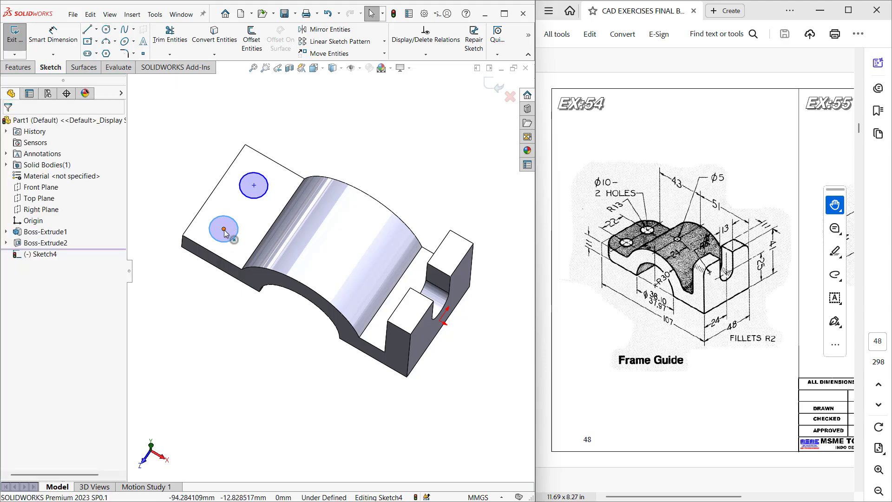
Add a Vertical relation between the centres of the two circles
click(258, 188)
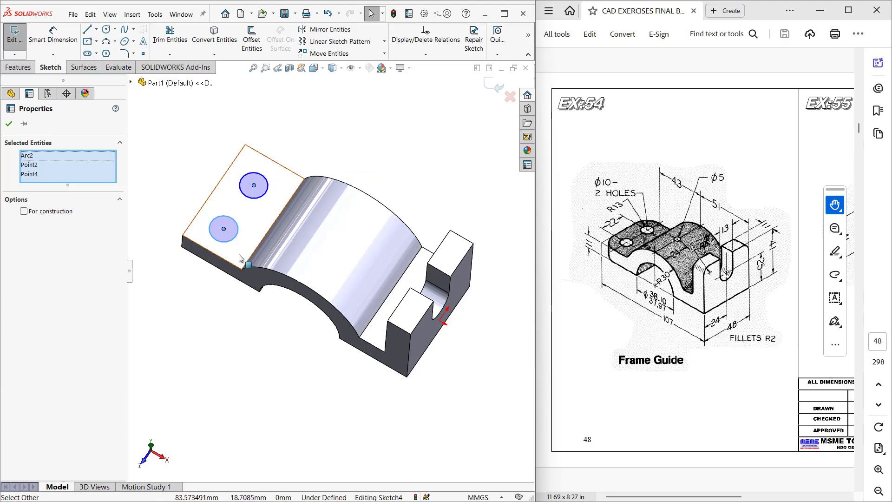
key(Escape)
click(254, 186)
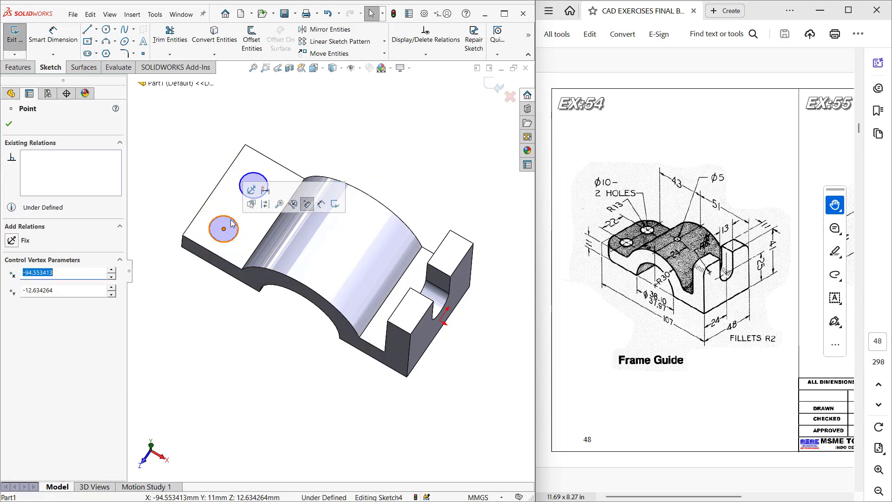
ctrl+click(224, 228)
click(301, 144)
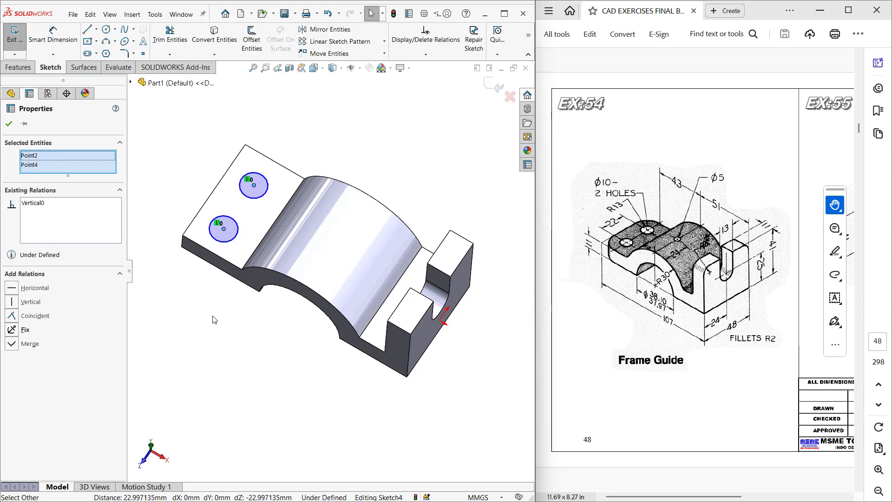
Dimension the spacing between the two circle centres as 22 mm and exit the sketch
right_drag(214, 319, 212, 285)
click(226, 229)
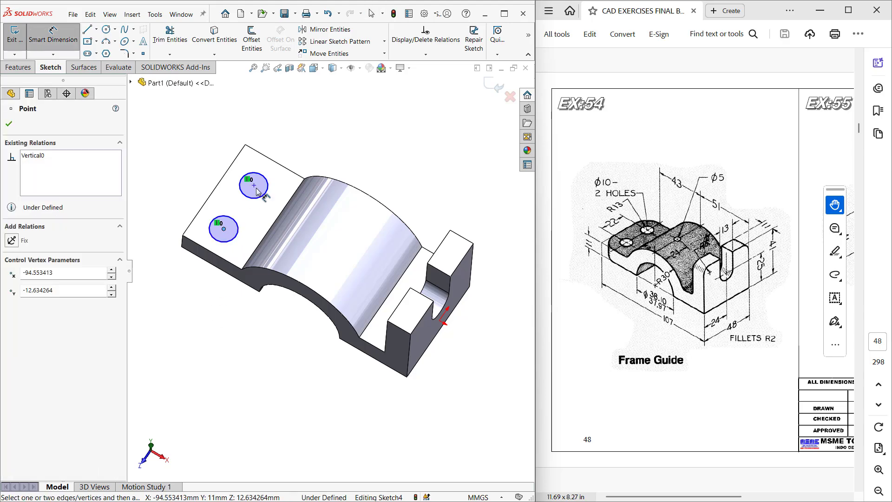
click(255, 186)
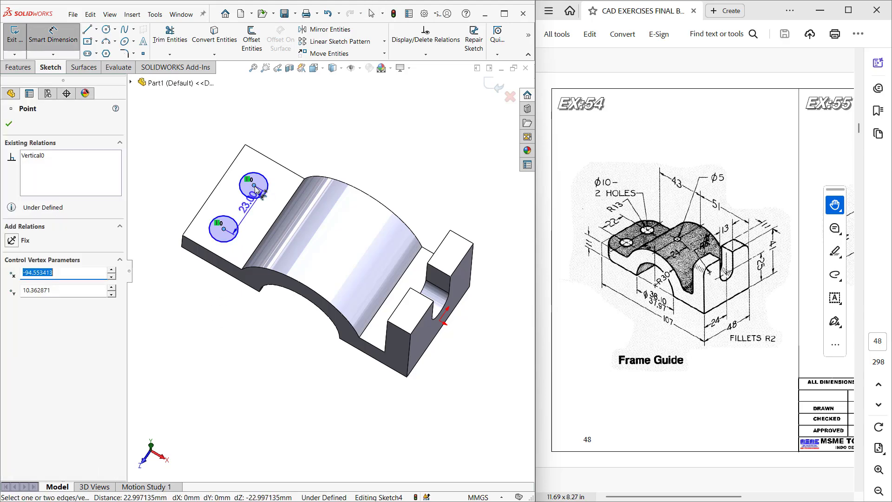
click(200, 171)
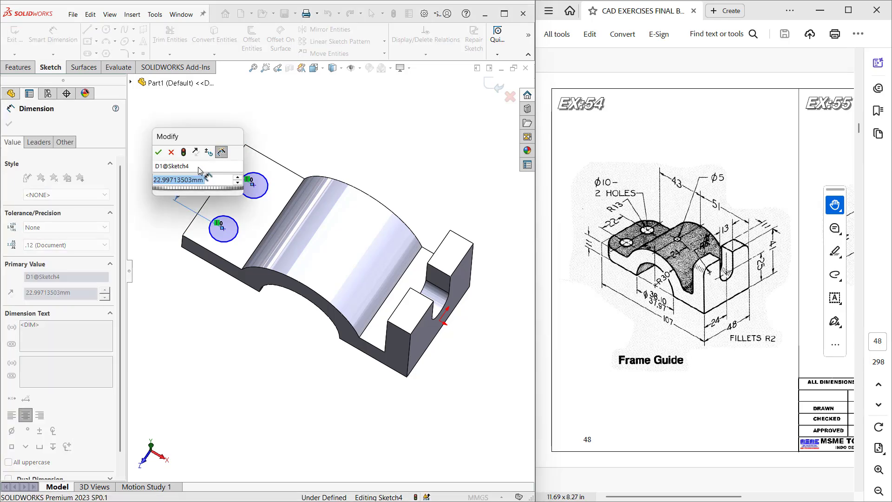
text(22)
key(Return)
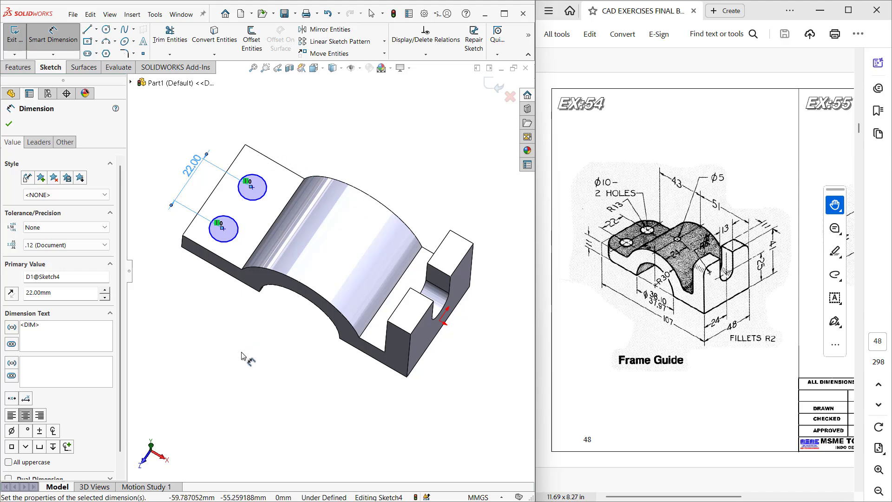
key(Escape)
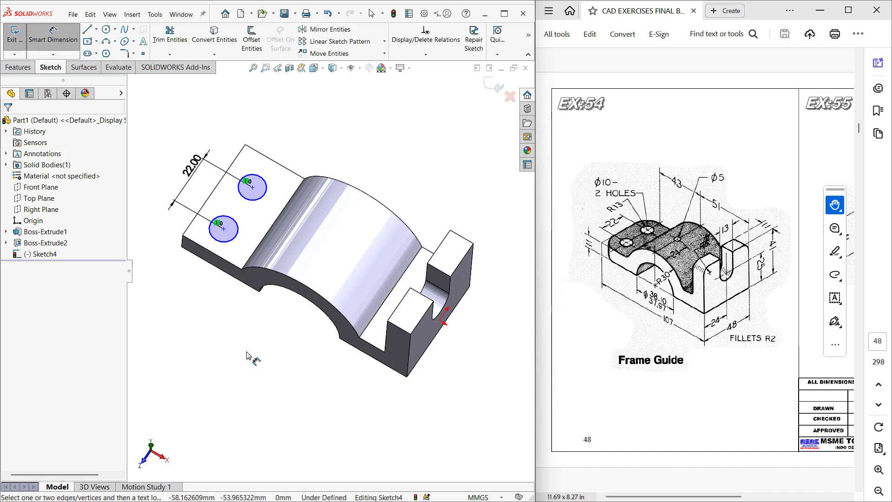
double_click(246, 352)
click(261, 372)
Start a fillet on the flat end plate's front vertical corner edge with a 13 mm radius
mouse_move(266, 381)
middle_down()
mouse_move(289, 343)
mouse_move(173, 298)
middle_up()
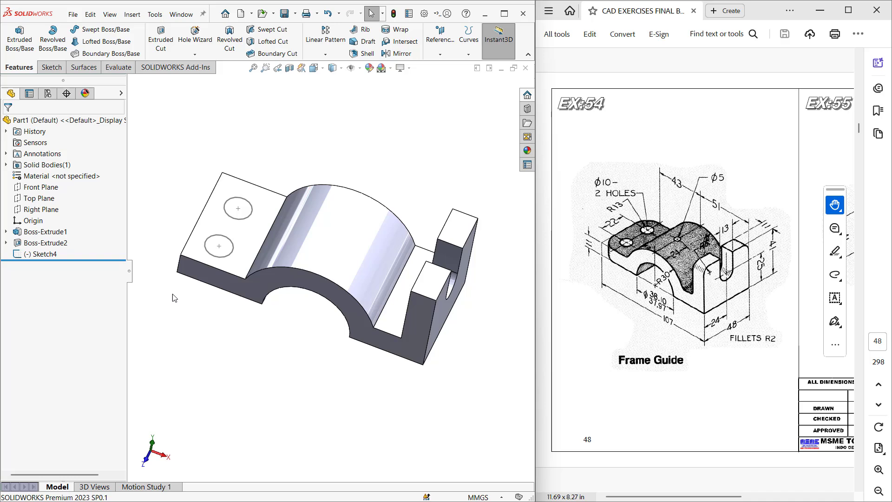
click(180, 268)
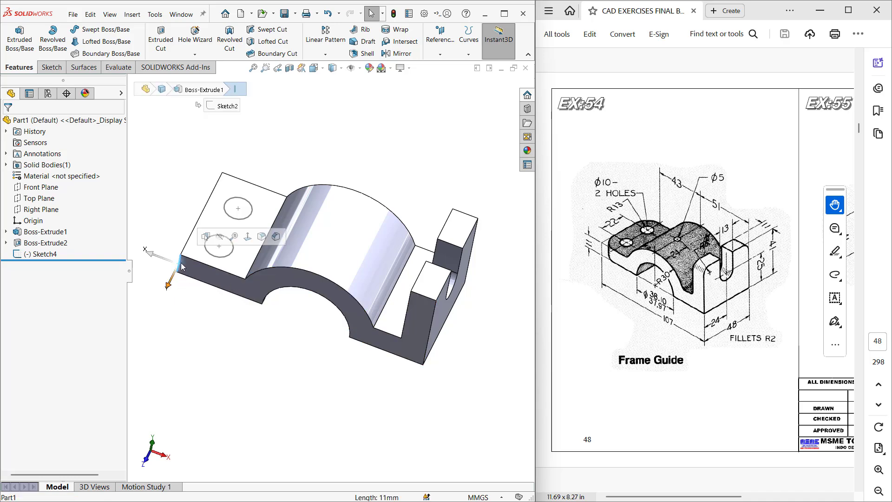
click(262, 237)
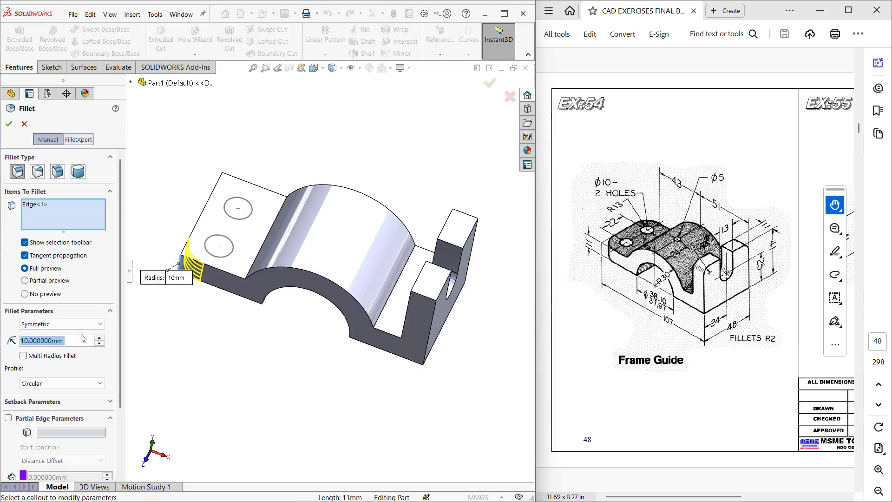
text(13)
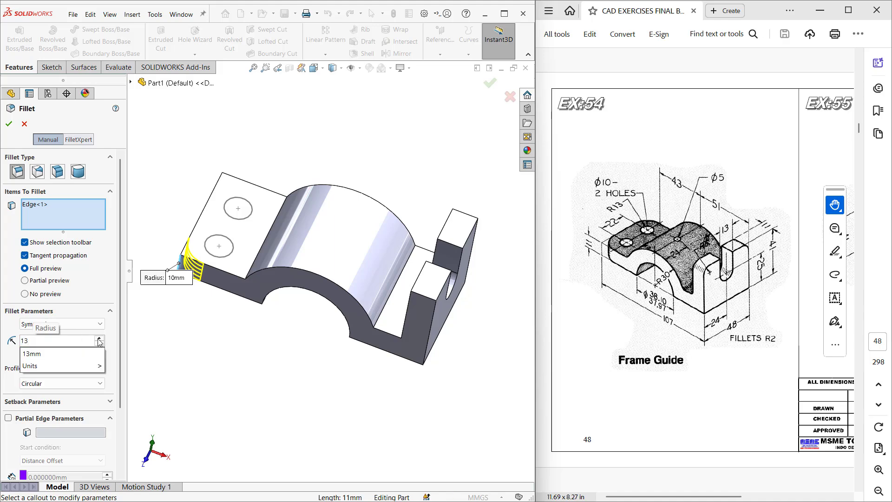
key(Return)
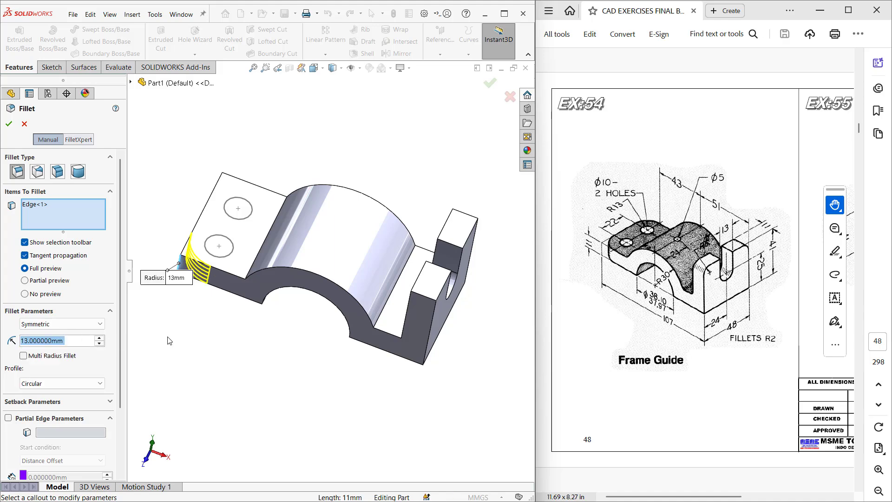
Add the flat end plate's rear vertical corner edge to the fillet selection, removing the mistakenly picked end face
middle_drag(260, 223, 203, 172)
click(203, 170)
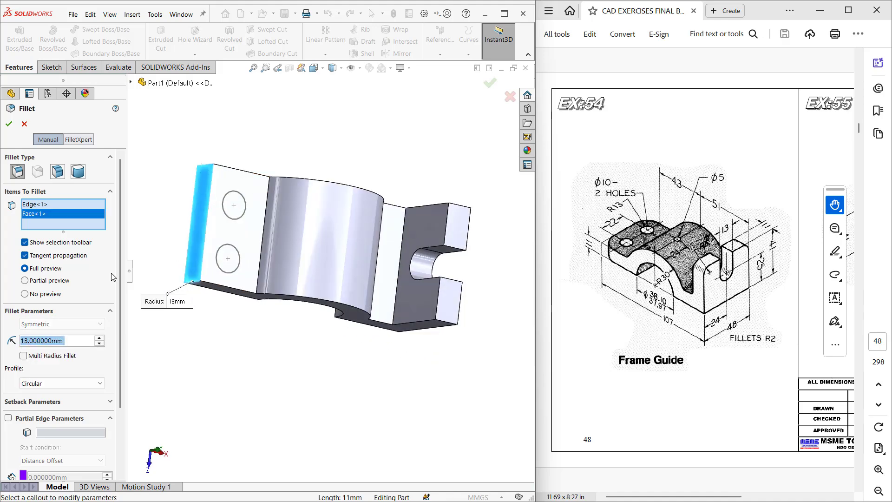
right_click(50, 213)
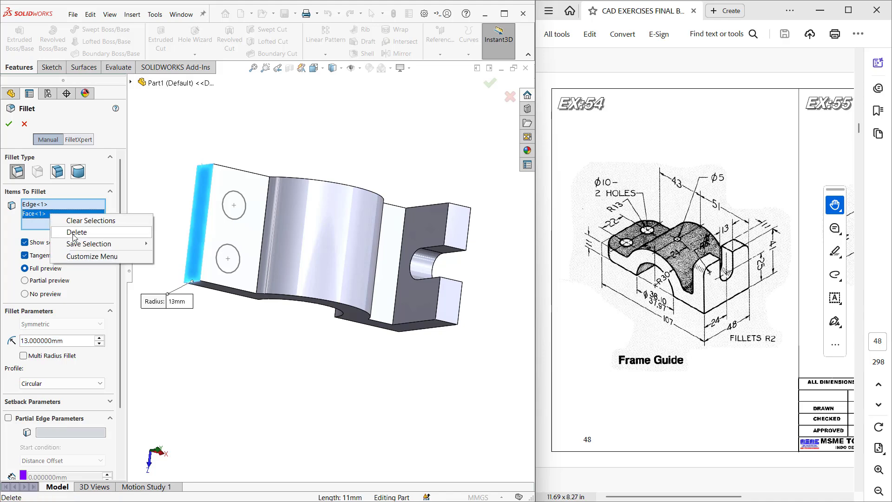
click(74, 234)
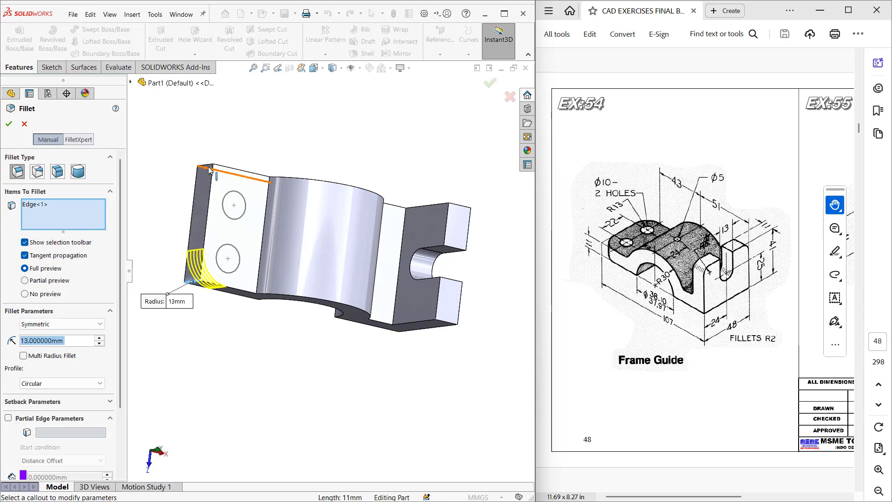
click(207, 167)
mouse_move(161, 227)
middle_down()
mouse_move(117, 187)
mouse_move(137, 244)
mouse_move(121, 205)
mouse_move(73, 191)
middle_up()
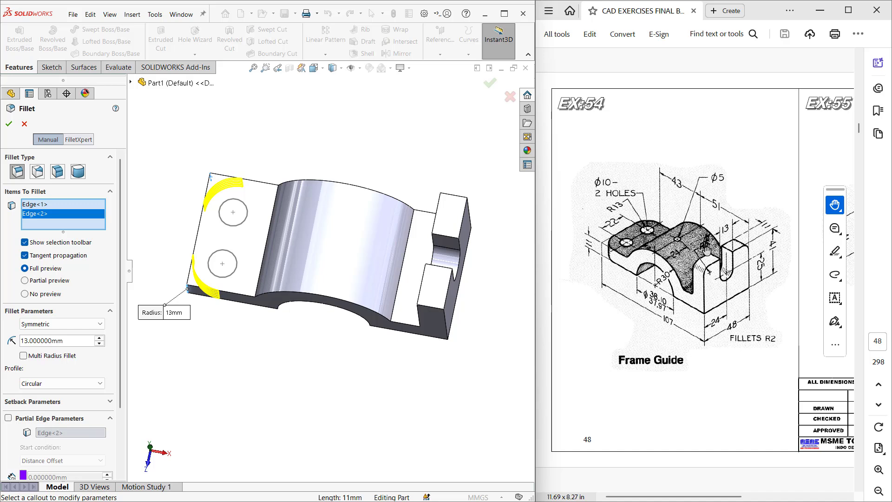
Set the fillet radius to 6 mm
right_click(54, 345)
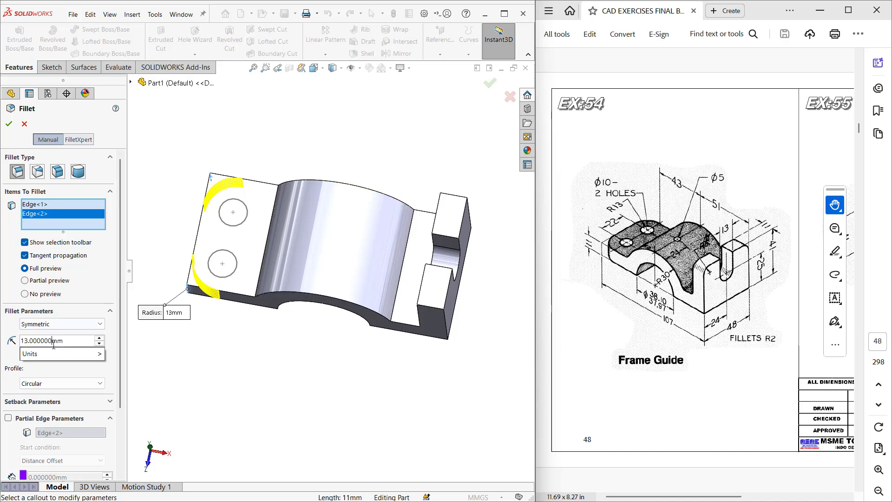
drag(74, 342, 12, 340)
text(6)
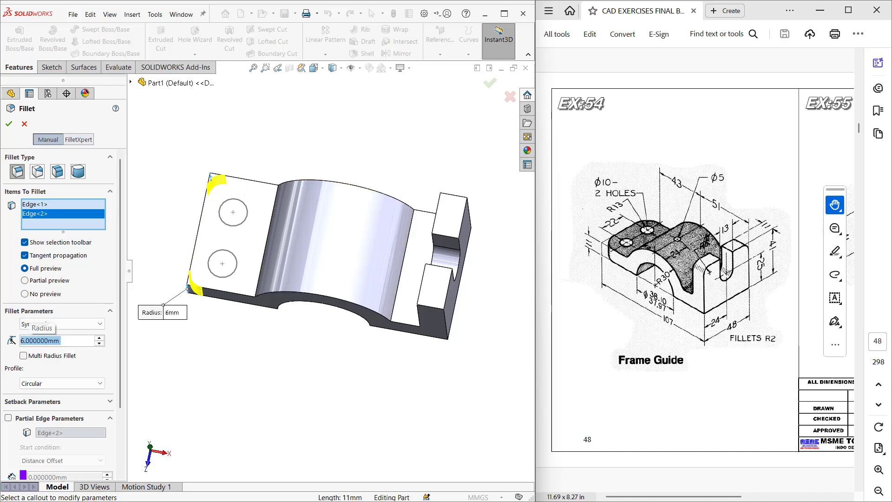
Include the outer top corner edges of the upright's two prongs in the fillet and apply it
middle_drag(318, 424, 372, 278)
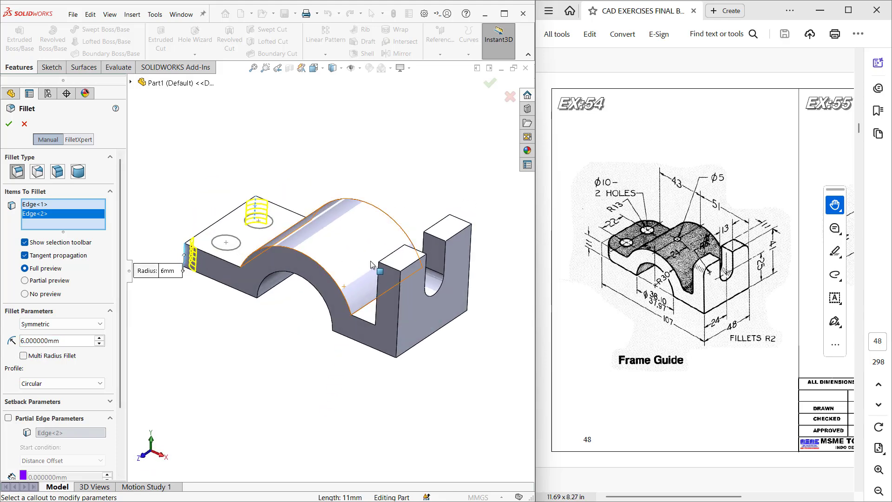
click(394, 264)
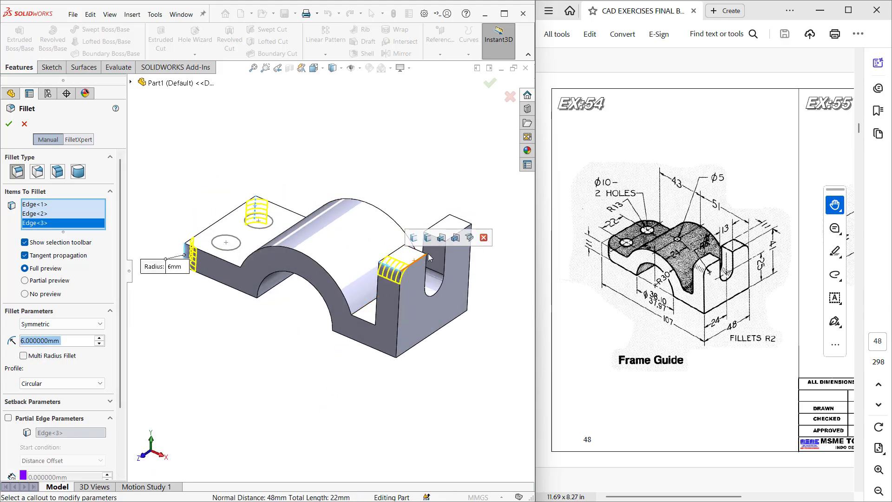
click(466, 226)
mouse_move(243, 408)
middle_down()
mouse_move(244, 422)
mouse_move(247, 413)
middle_up()
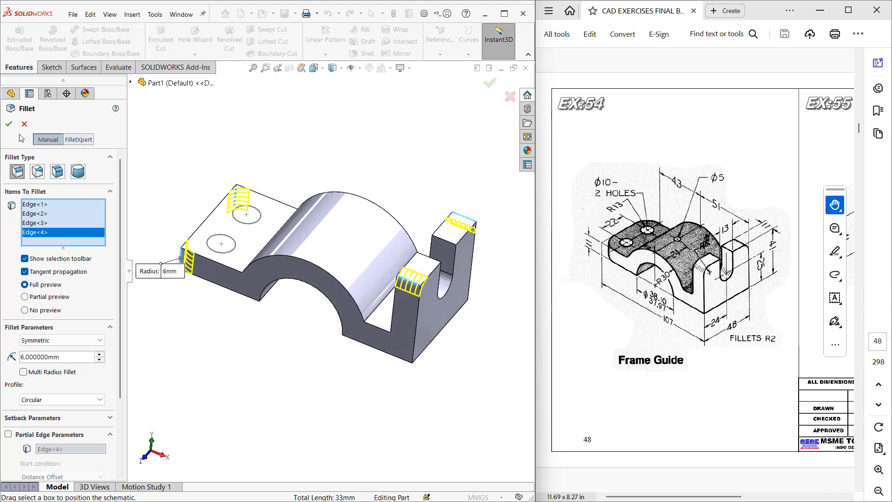
click(9, 124)
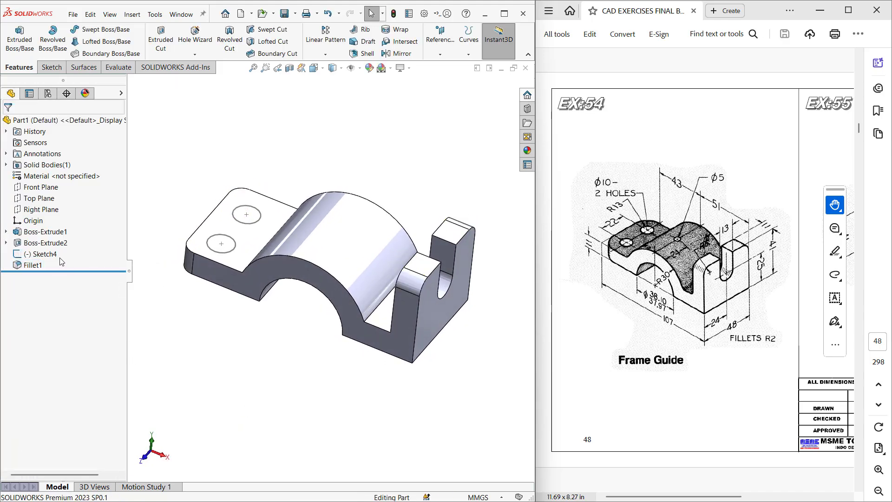
Reorder the two-circle sketch so it comes after the fillet in the feature history, and select it
click(44, 255)
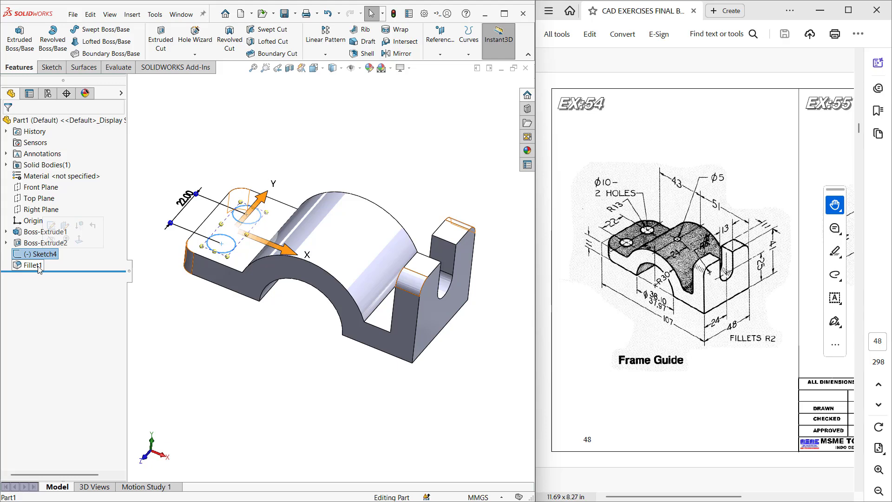
click(51, 226)
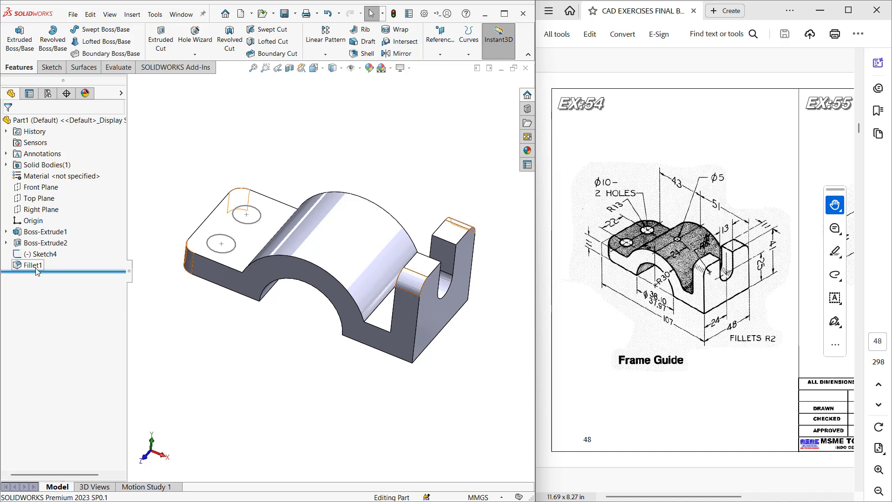
drag(39, 255, 35, 268)
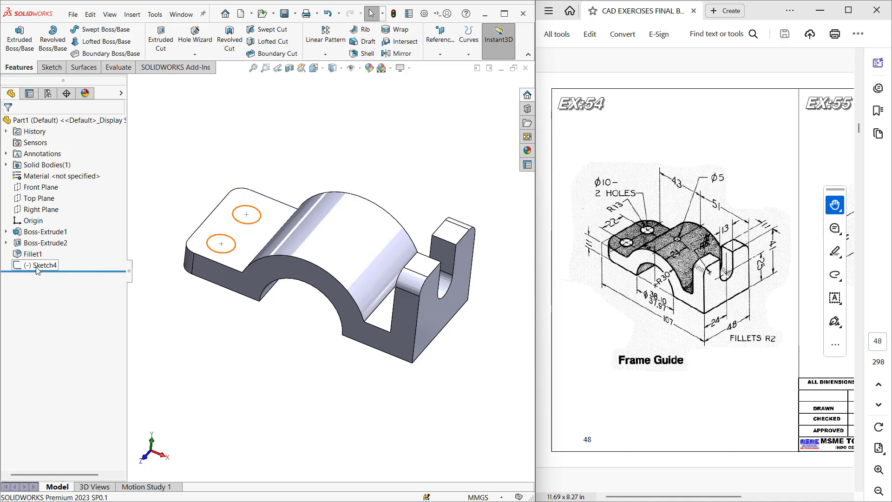
click(33, 253)
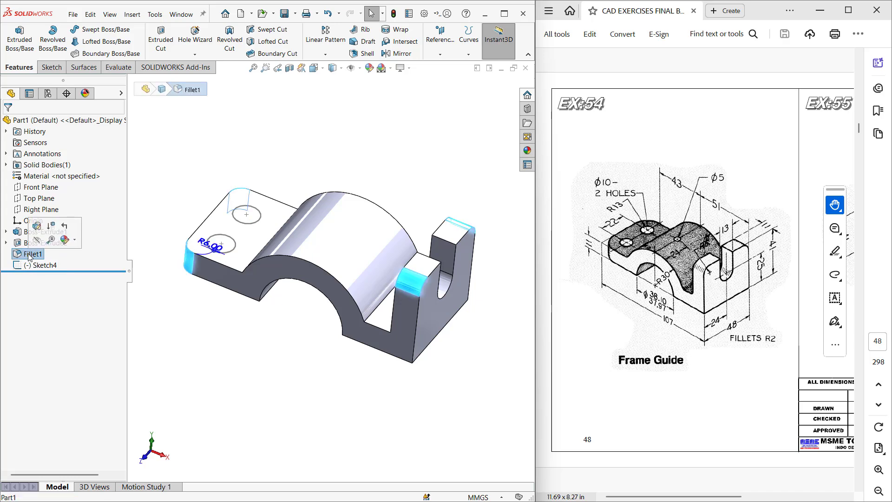
click(40, 265)
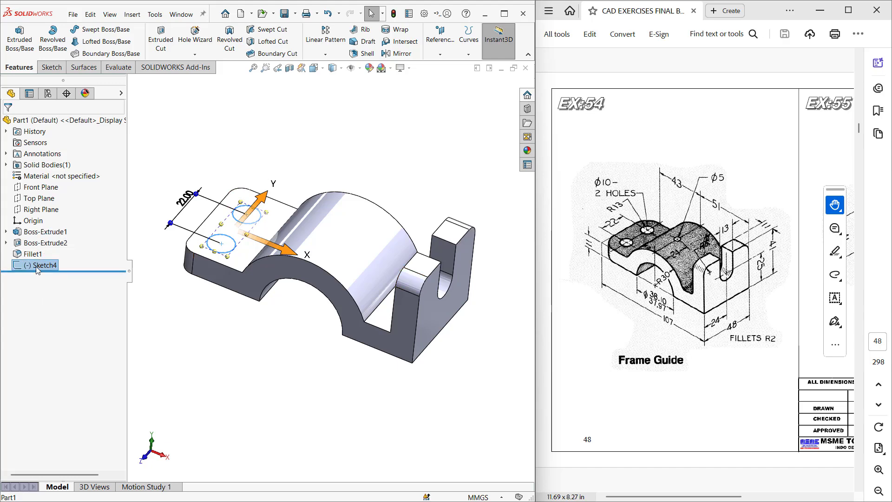
Open the sketch of the two hole circles on the flat plate for editing
double_click(36, 267)
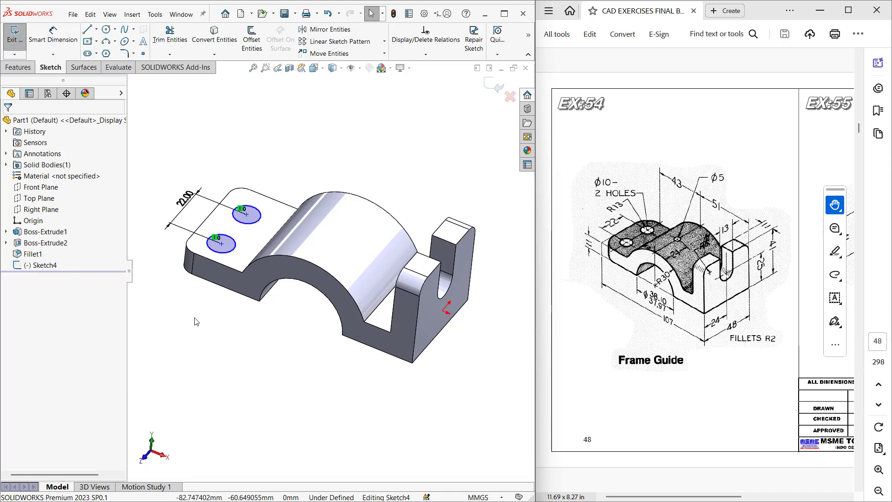
middle_drag(190, 312, 251, 197)
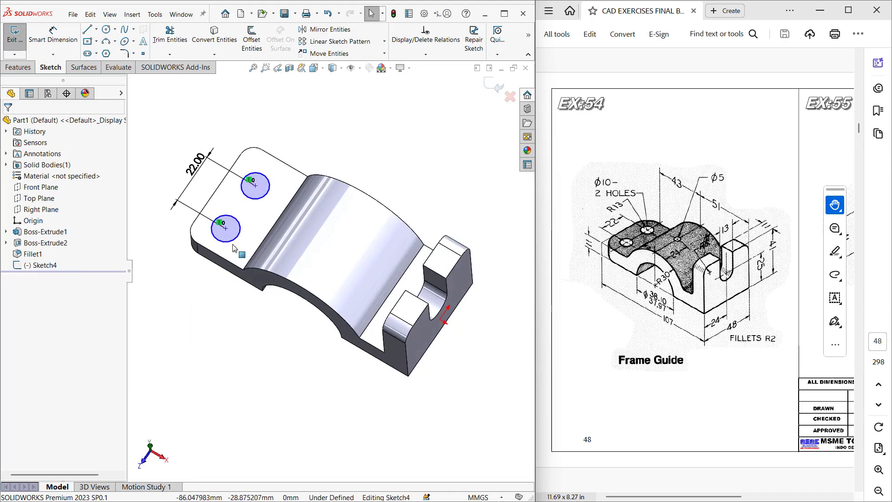
Try to make the far hole circle concentric with the plate's far rounded corner edge
click(255, 186)
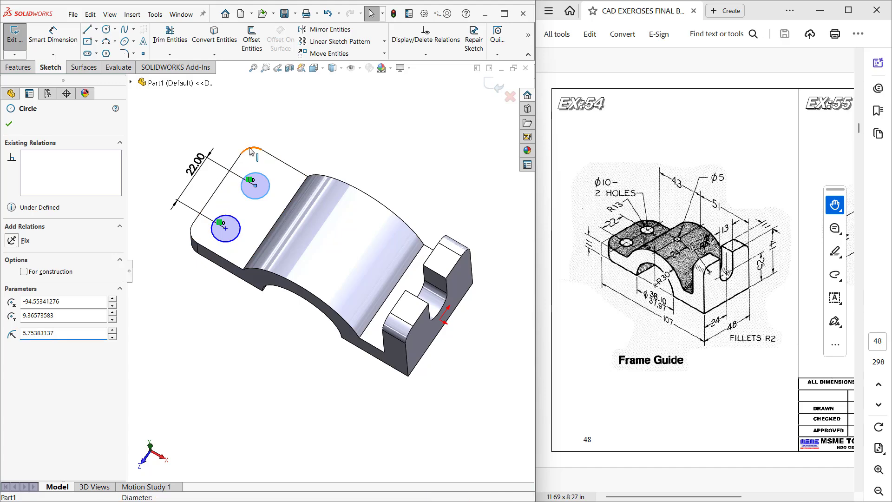
ctrl+click(250, 148)
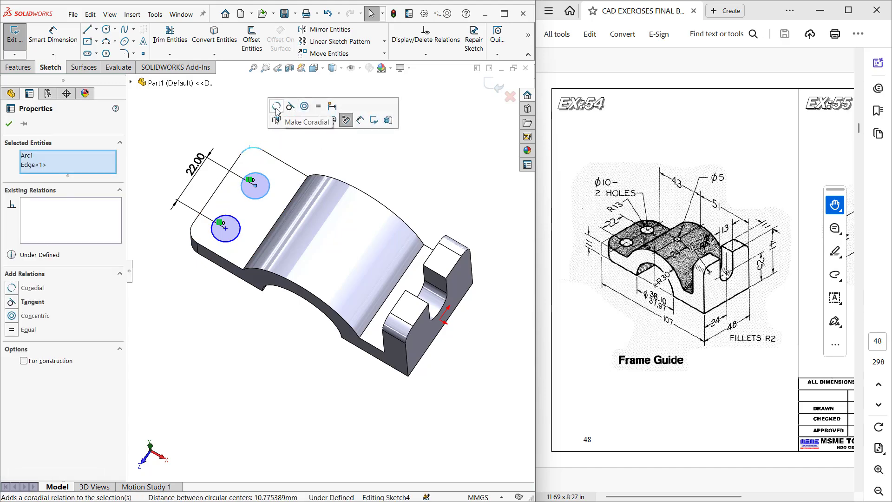
click(304, 106)
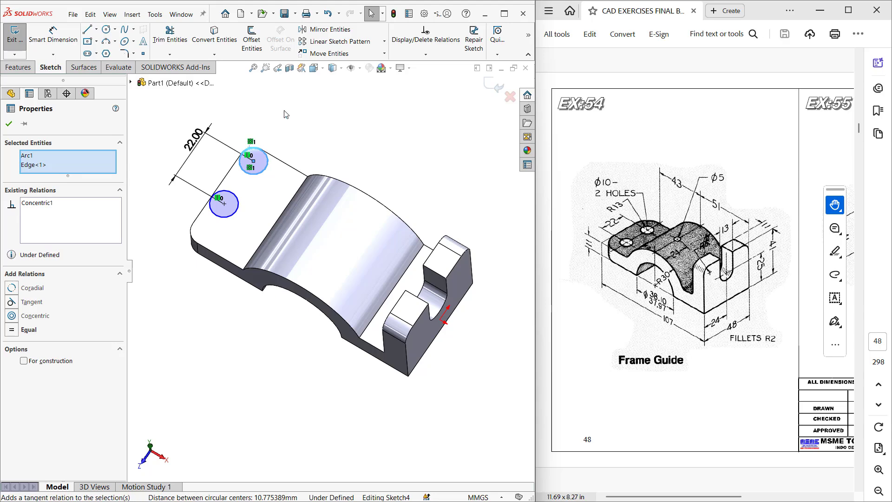
key(ctrl+z)
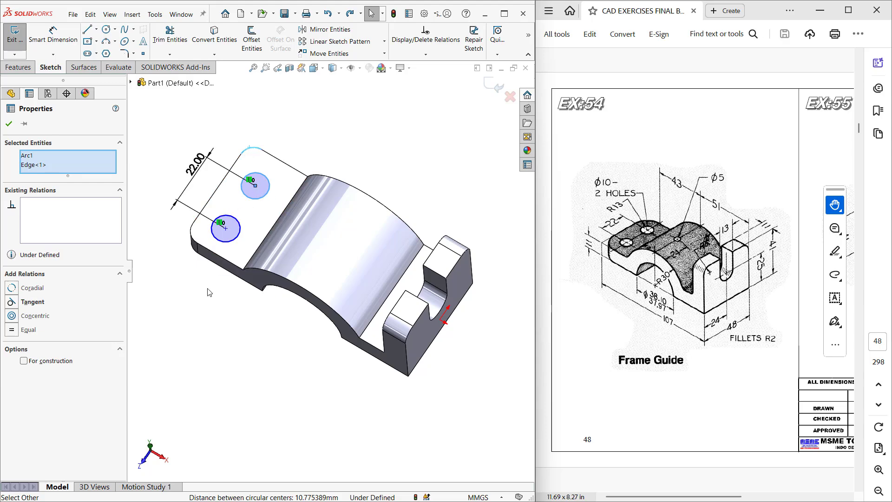
Try to make the far hole circle's centre point concentric with the rounded corner edge
click(205, 311)
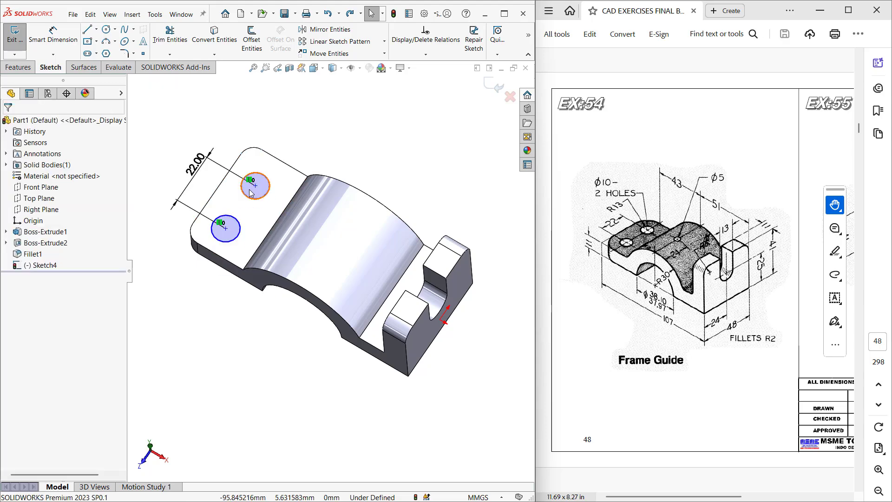
click(256, 173)
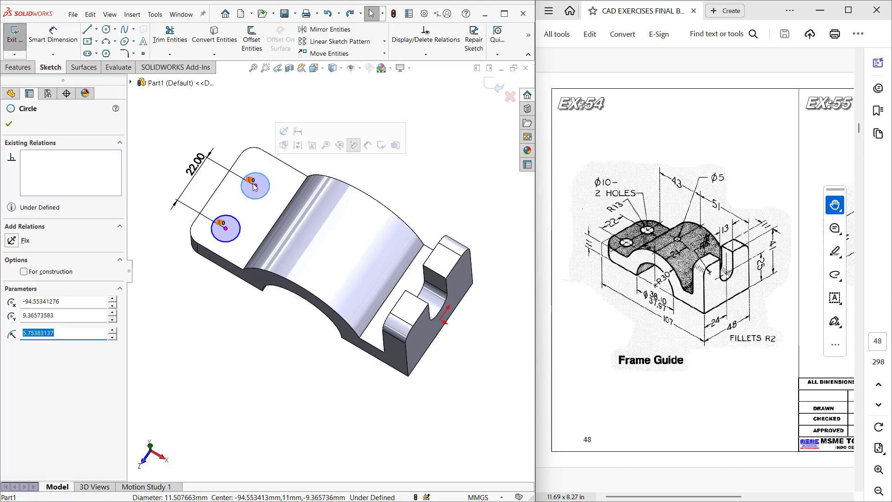
click(255, 185)
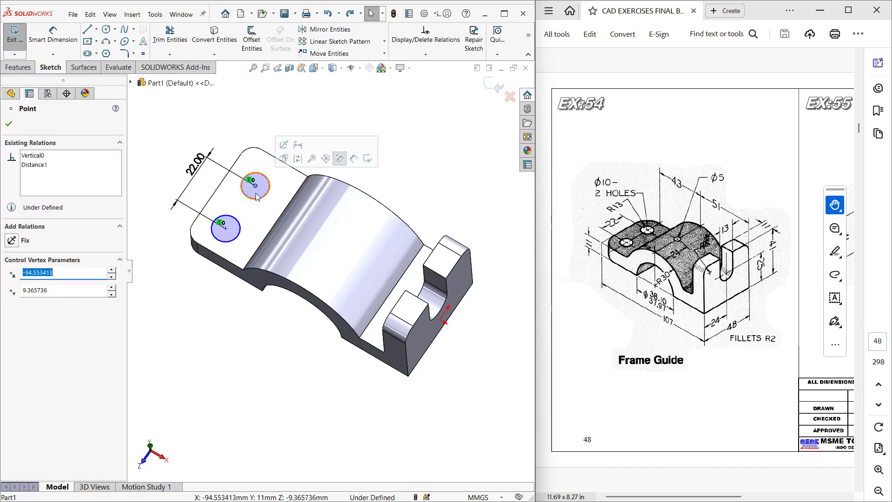
ctrl+click(246, 149)
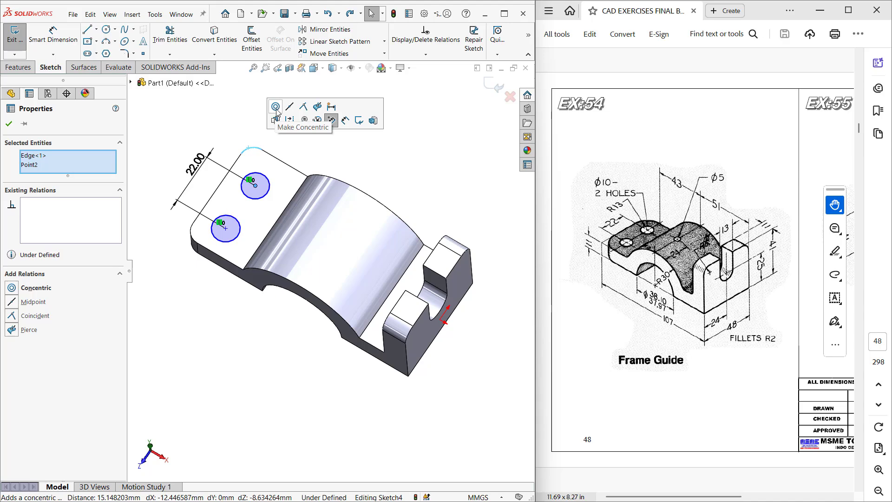
click(276, 108)
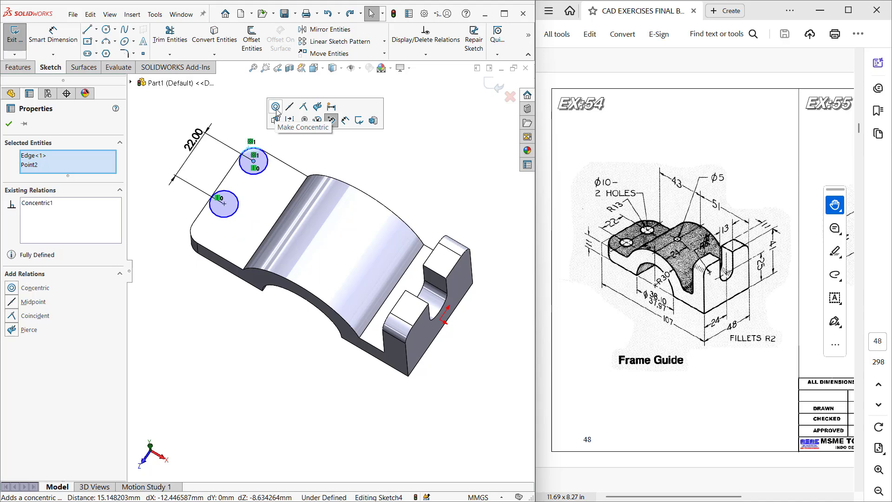
key(ctrl+z)
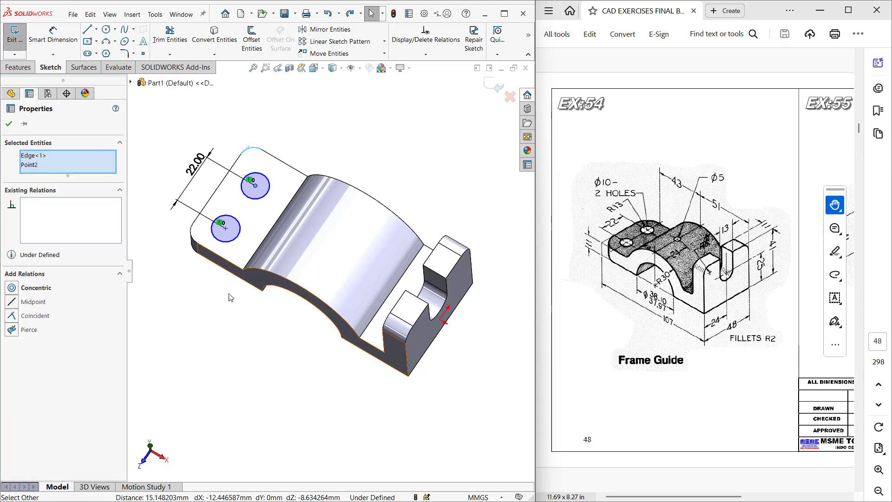
key(Escape)
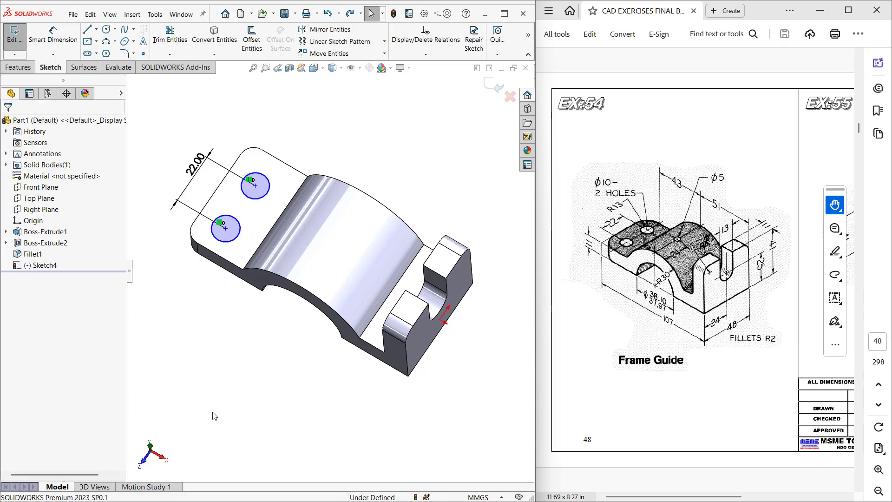
Try to make the far hole circle tangent to the plate's far rounded corner edge
click(255, 173)
ctrl+click(252, 148)
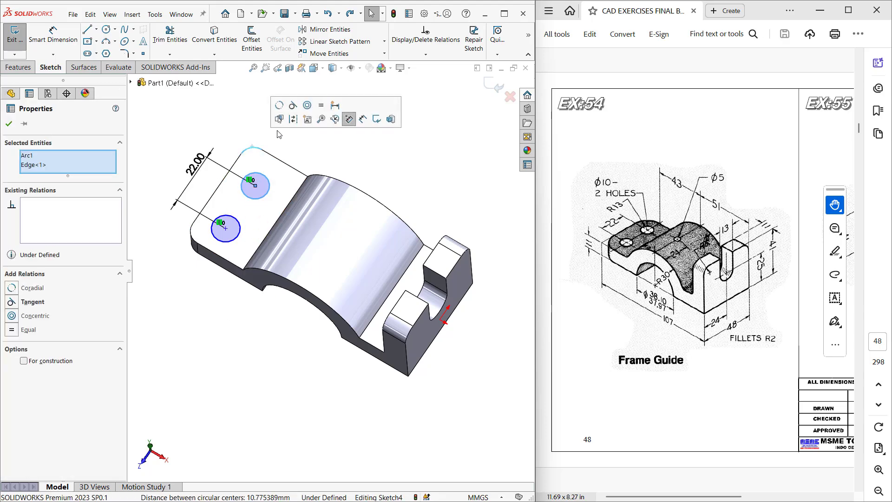
click(293, 106)
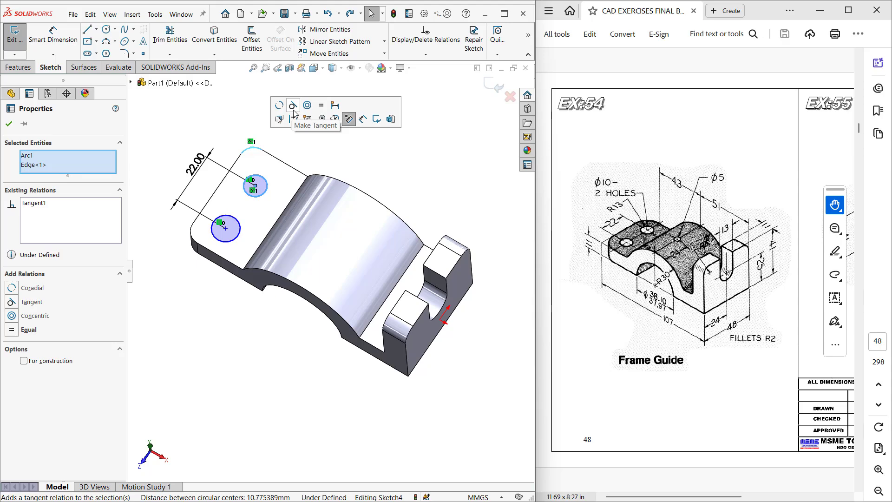
click(199, 366)
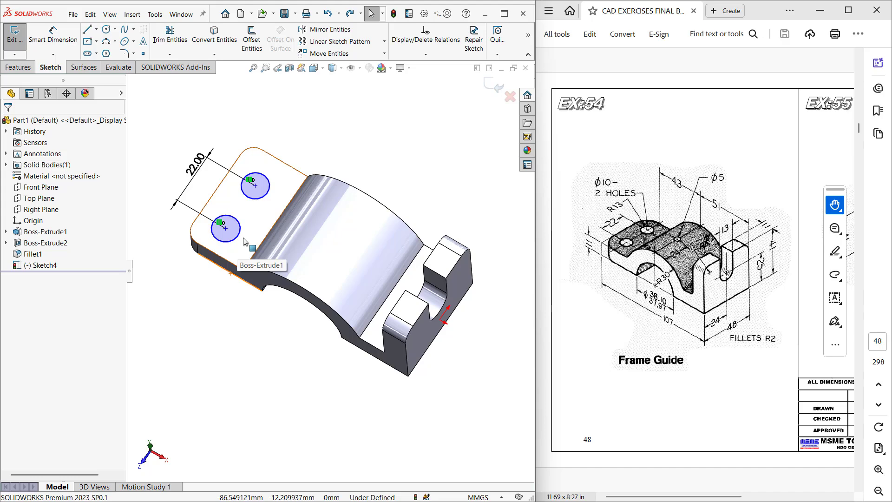
Dimension the diameter of the far hole circle as 23 mm
key(d)
click(254, 199)
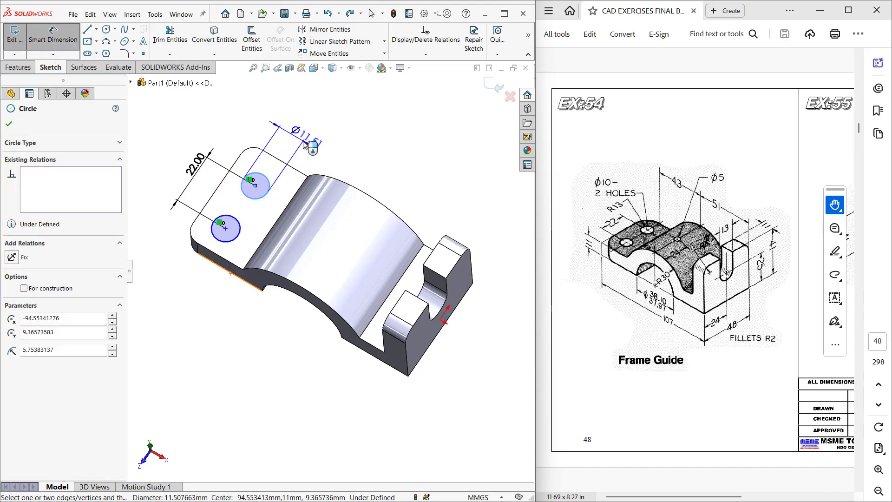
click(305, 145)
text(23)
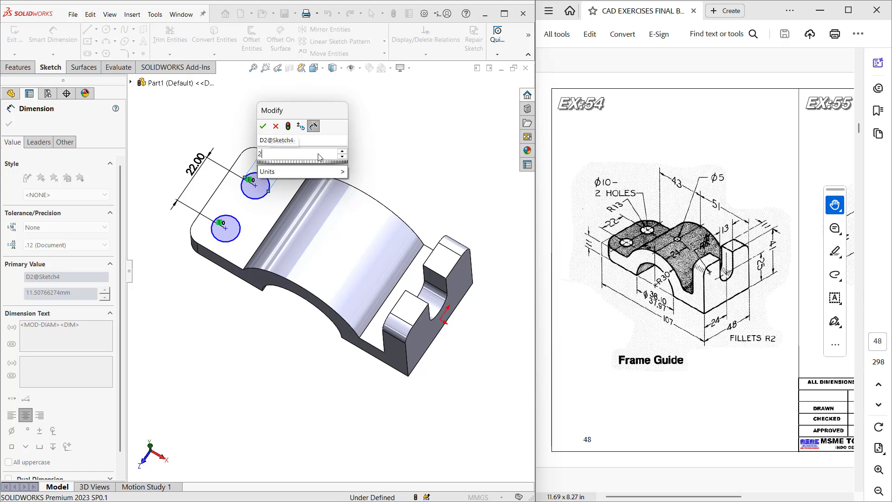
key(Return)
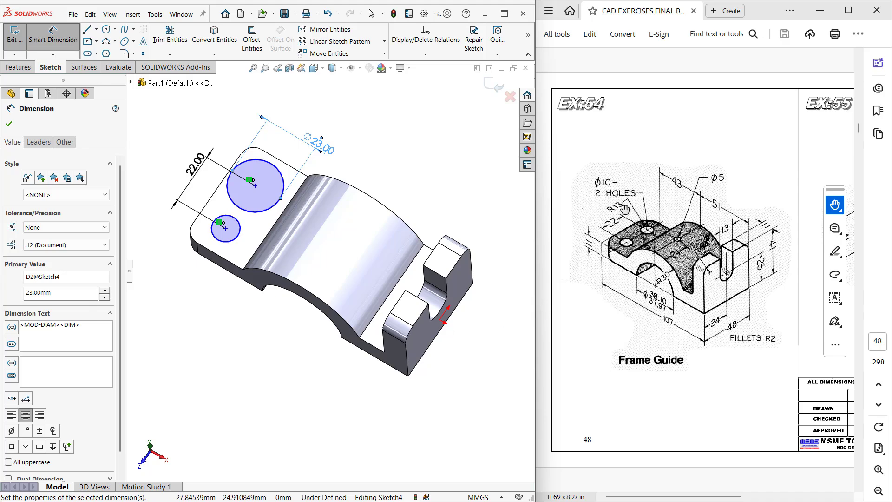
Set the far hole circle's diameter to 10 mm and end dimensioning
double_click(327, 146)
text(10)
key(Return)
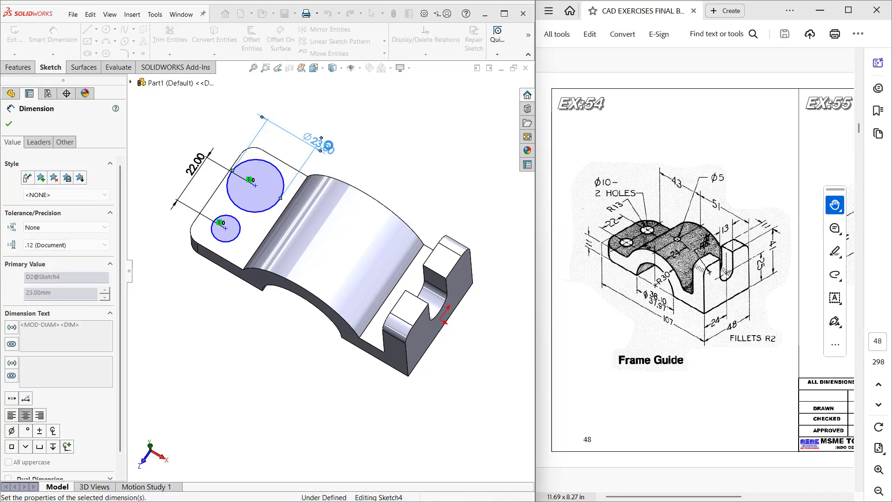
click(230, 390)
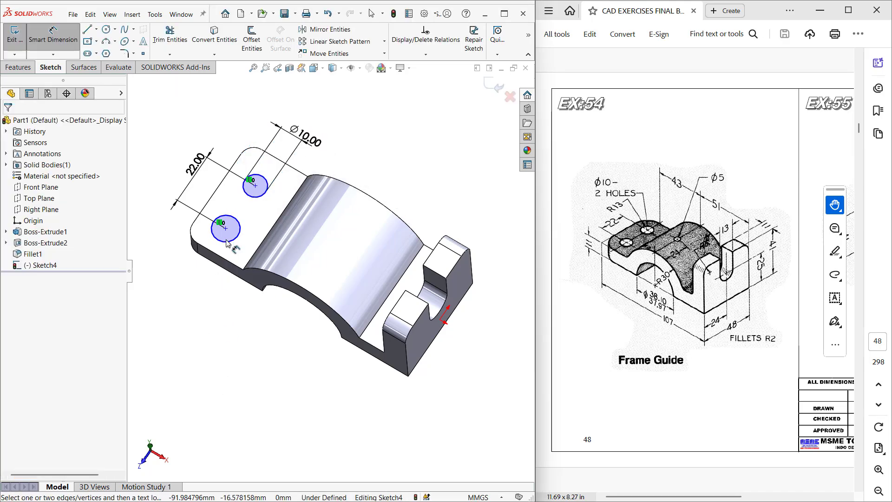
key(Escape)
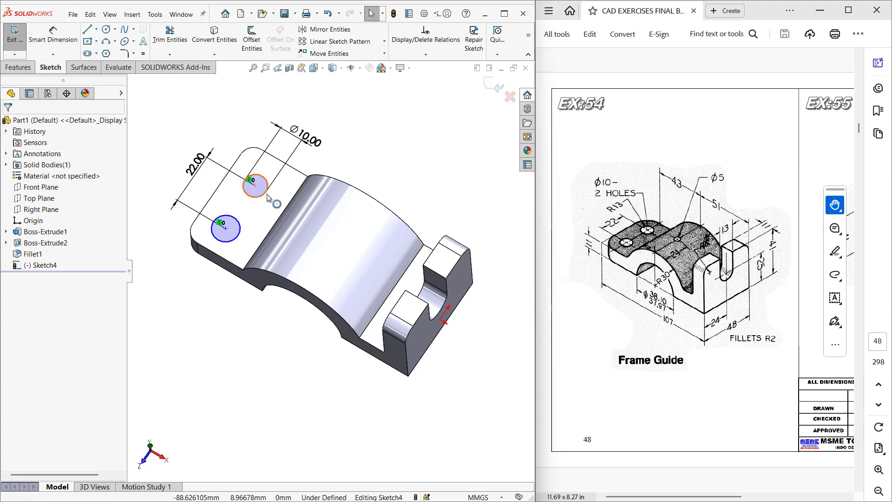
Make the two hole circles equal in size and exit the sketch
click(239, 228)
ctrl+click(255, 197)
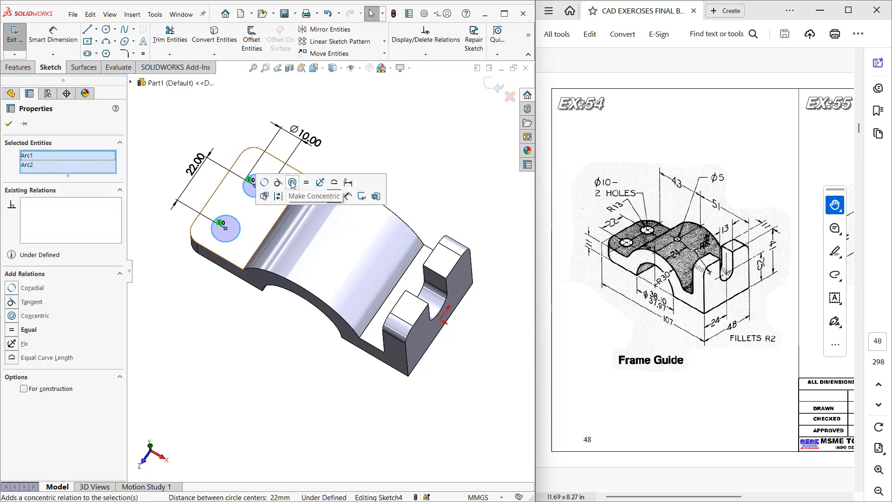
click(305, 185)
key(Escape)
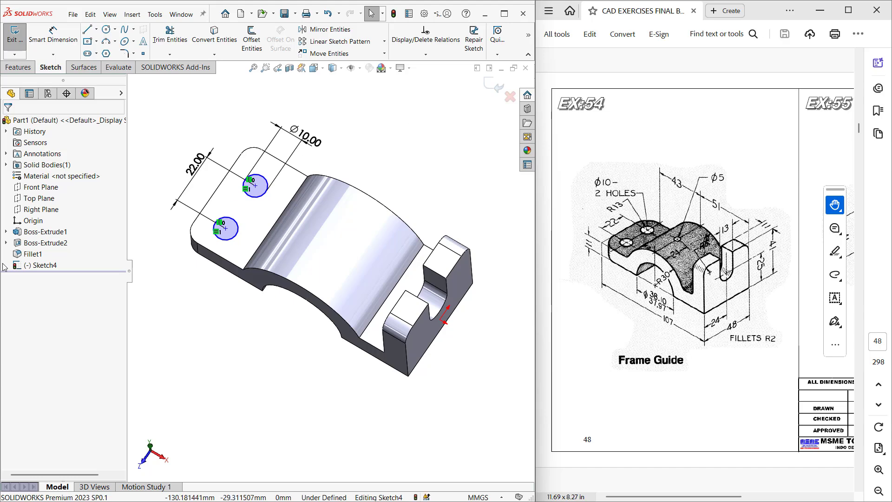
click(15, 35)
Set the radius of the existing fillet on the plate's corners to 13 mm
click(33, 253)
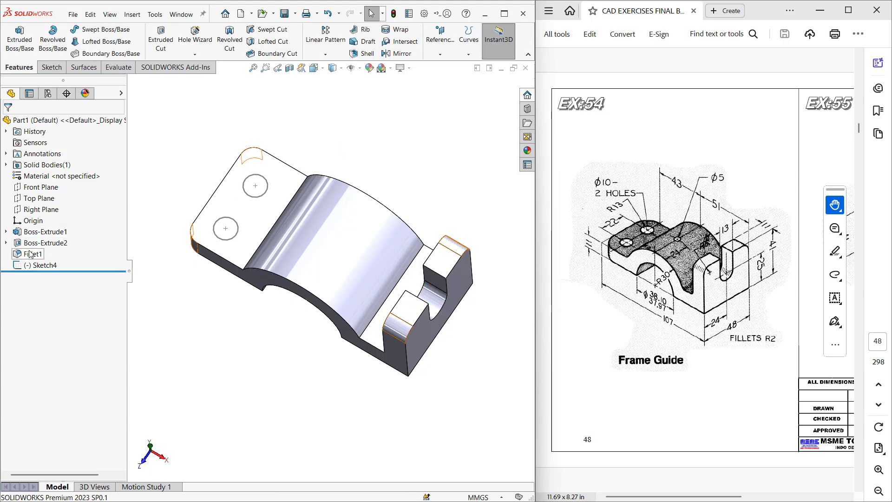
double_click(215, 231)
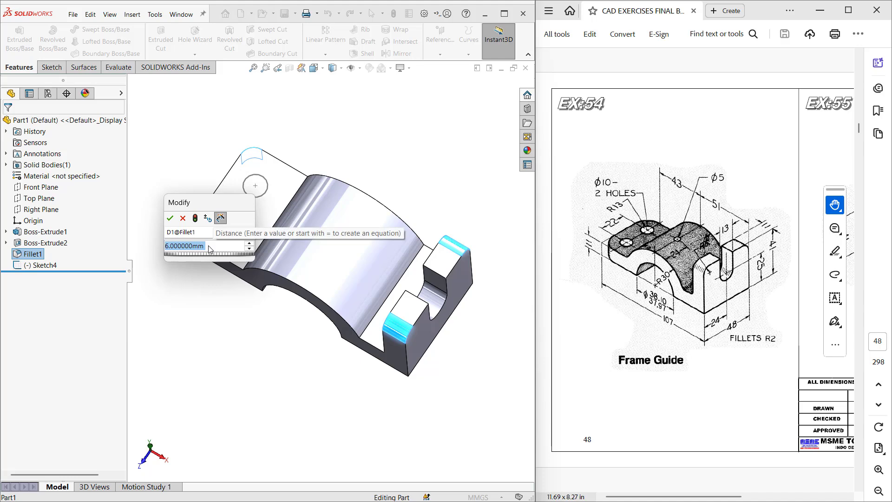
text(13)
key(Return)
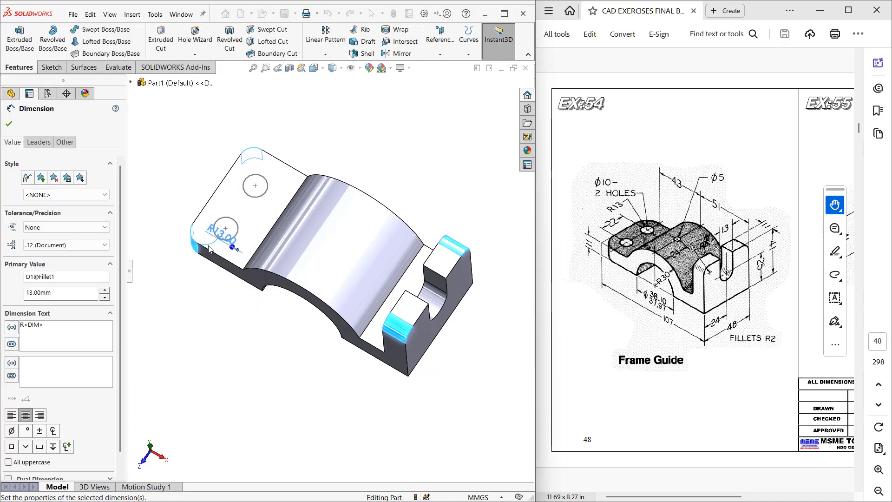
click(200, 327)
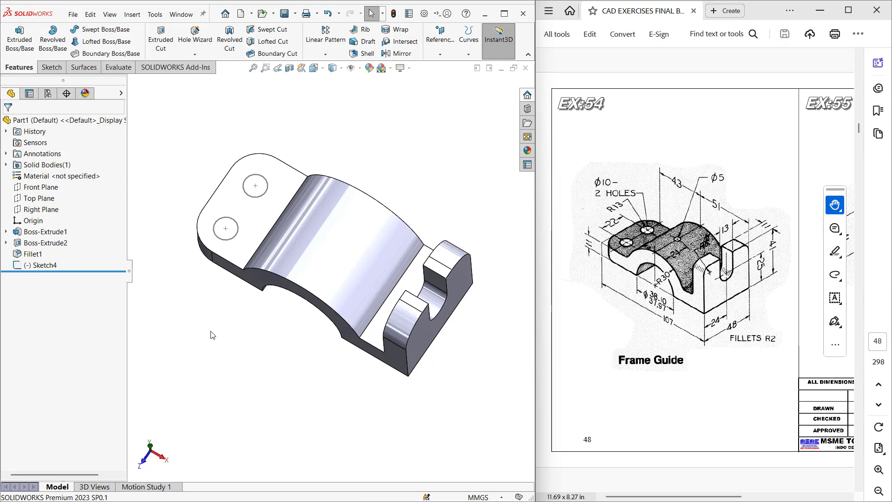
Reopen the sketch of the two hole circles for editing
middle_drag(228, 356, 229, 325)
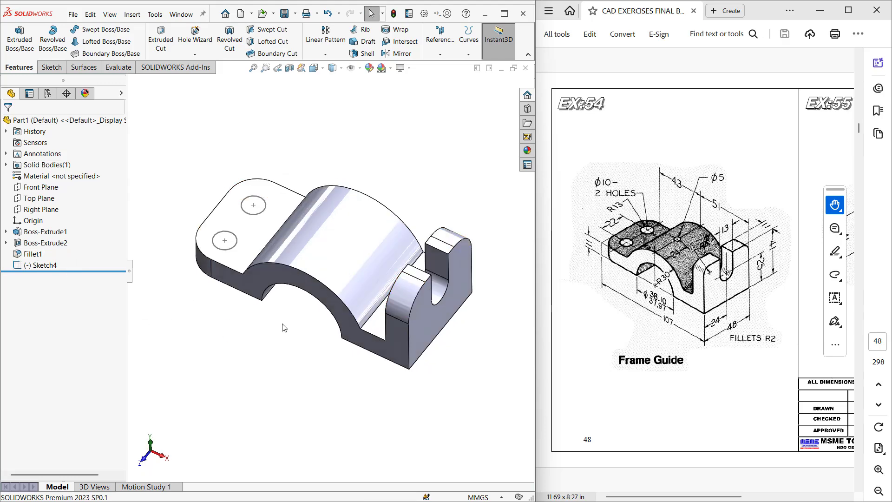
middle_drag(311, 398, 305, 382)
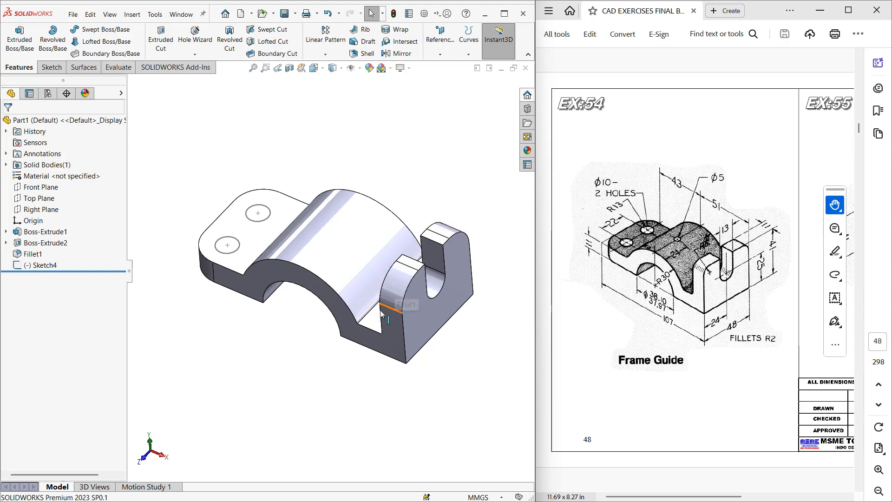
middle_drag(287, 395, 253, 418)
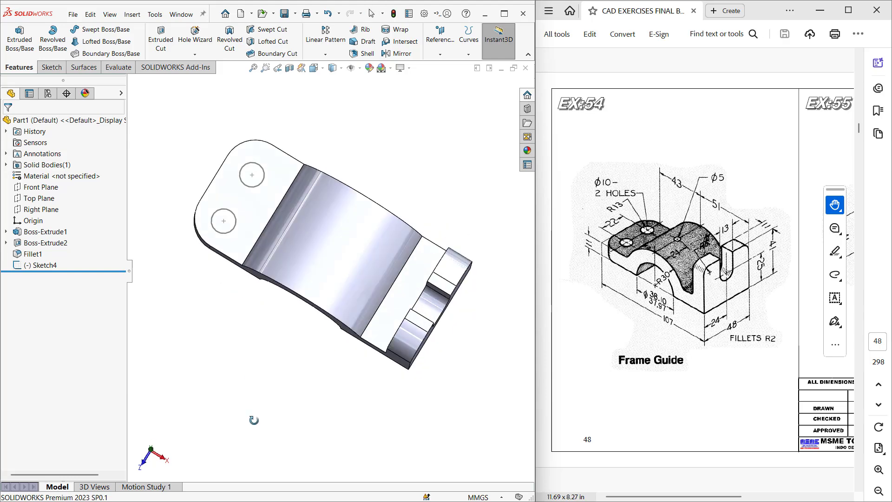
click(229, 213)
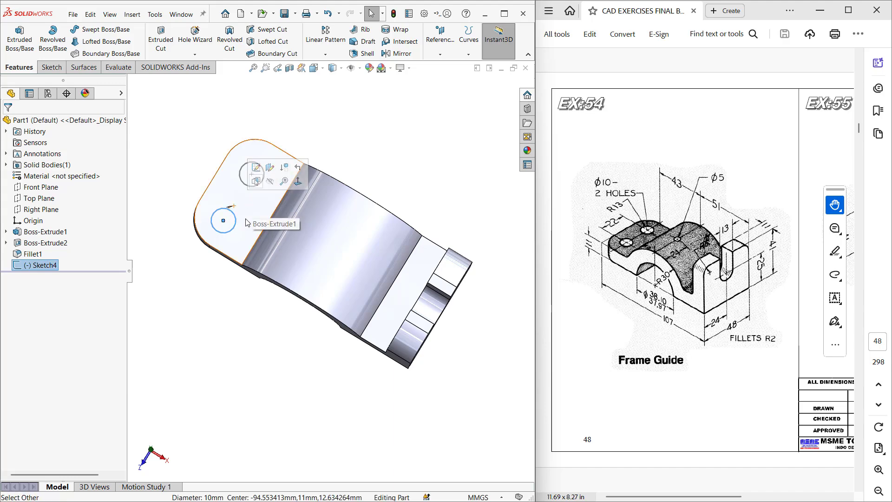
click(256, 168)
middle_drag(185, 345, 181, 325)
scroll(215, 175, down, 1)
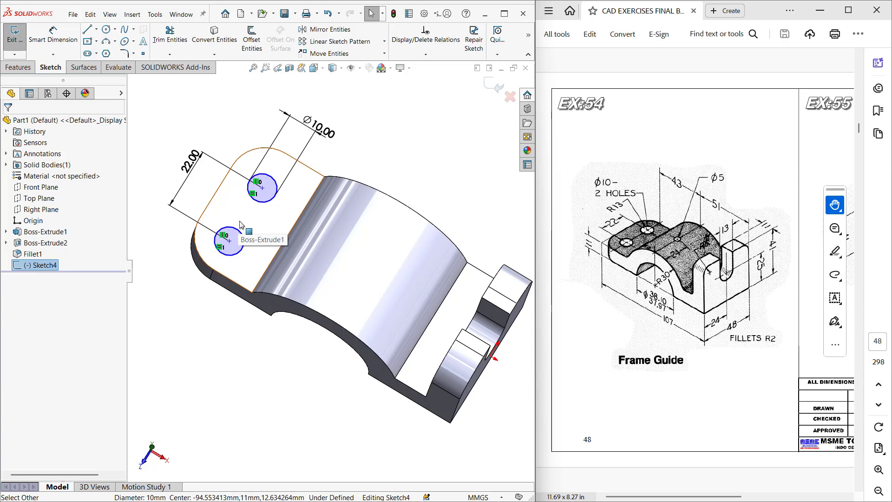
Make the far hole circle concentric with the adjacent rounded corner of the flat plate
drag(263, 189, 263, 176)
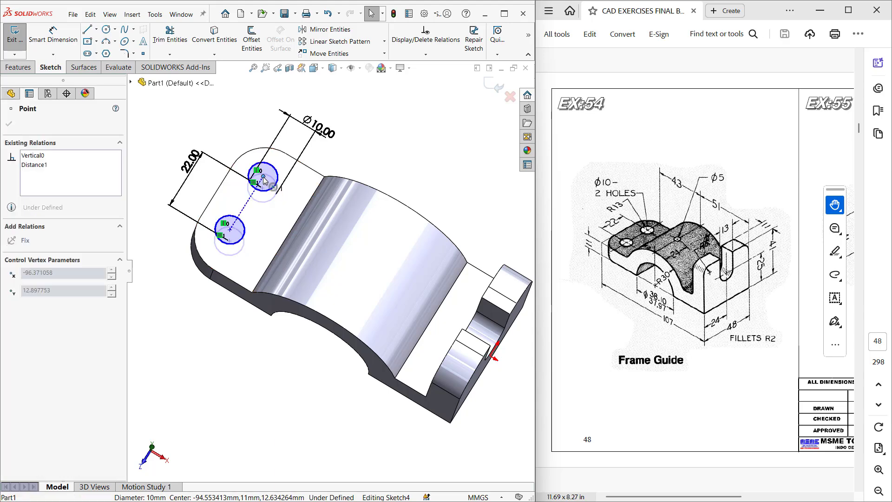
click(254, 151)
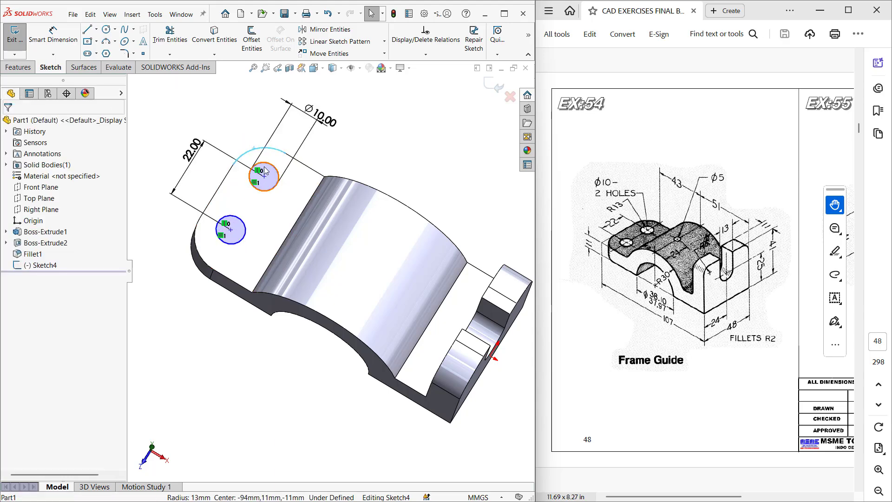
ctrl+click(267, 166)
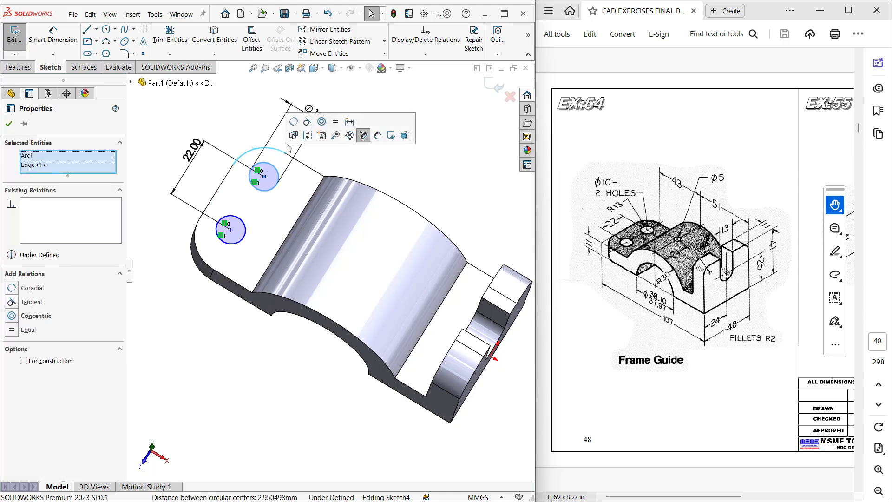
click(320, 121)
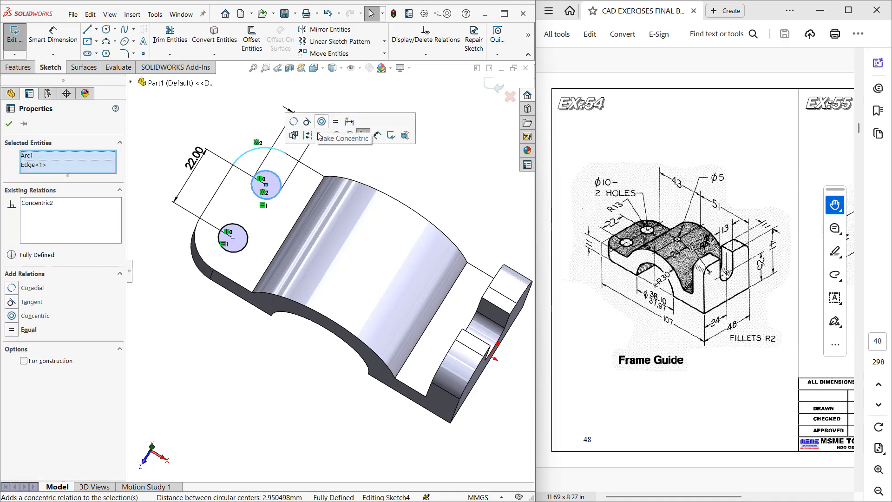
click(219, 335)
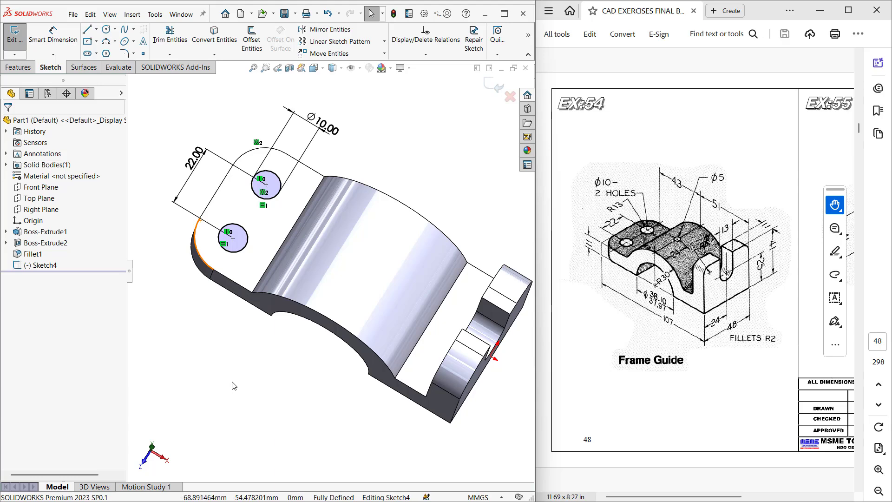
Exit the sketch and cut the two hole circles about 55 mm downward through the flat plate
mouse_move(236, 385)
middle_down()
mouse_move(201, 344)
mouse_move(216, 333)
middle_up()
ctrl+middle_drag(253, 363, 223, 348)
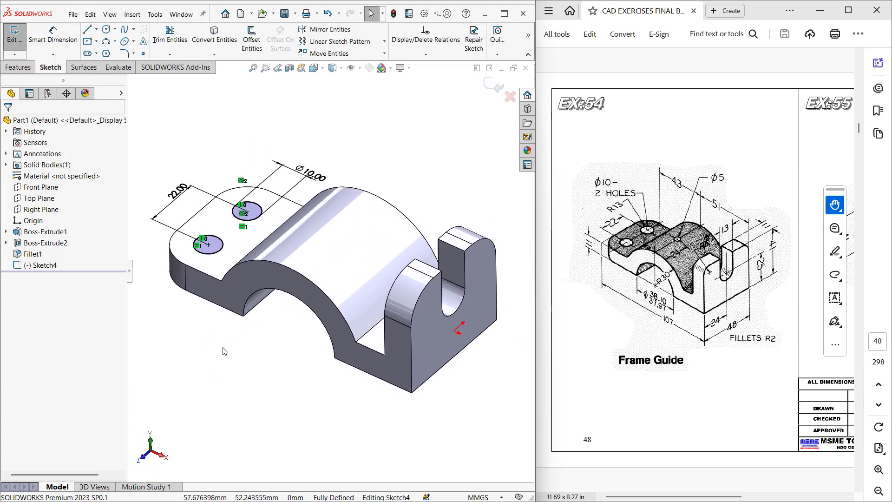
key(ctrl+b)
click(214, 254)
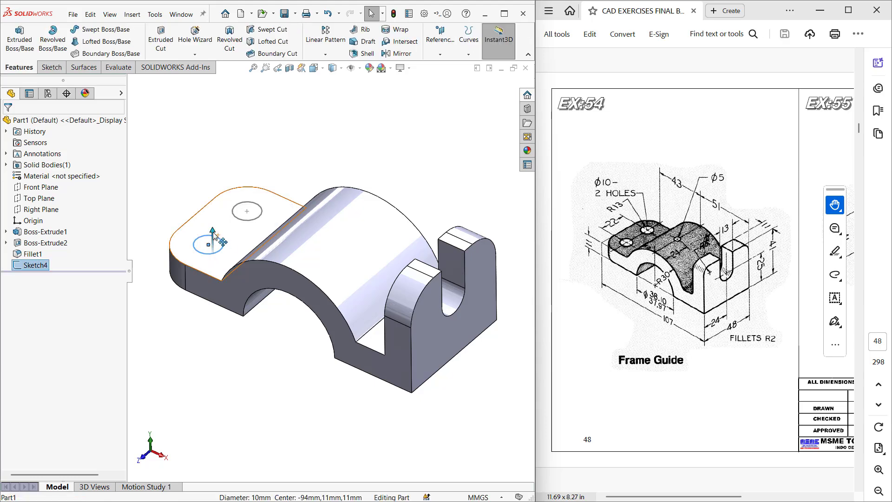
drag(213, 231, 198, 378)
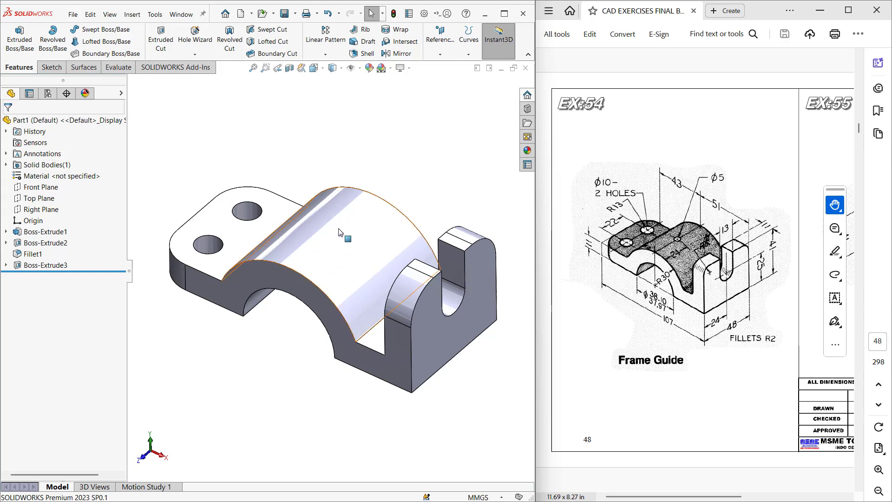
Edit the hole cut's sketch and add a 5 mm diameter circle on the arch's centreline, midway across its width
click(6, 265)
click(46, 276)
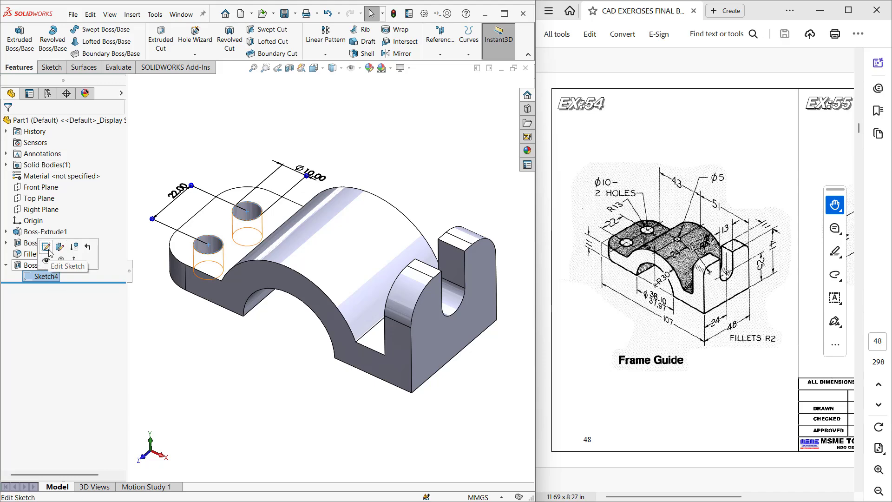
click(46, 247)
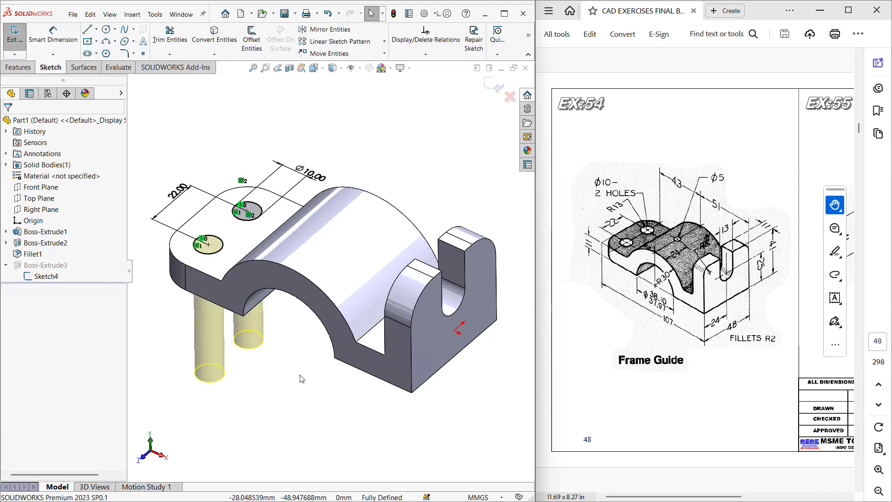
key(ctrl+8)
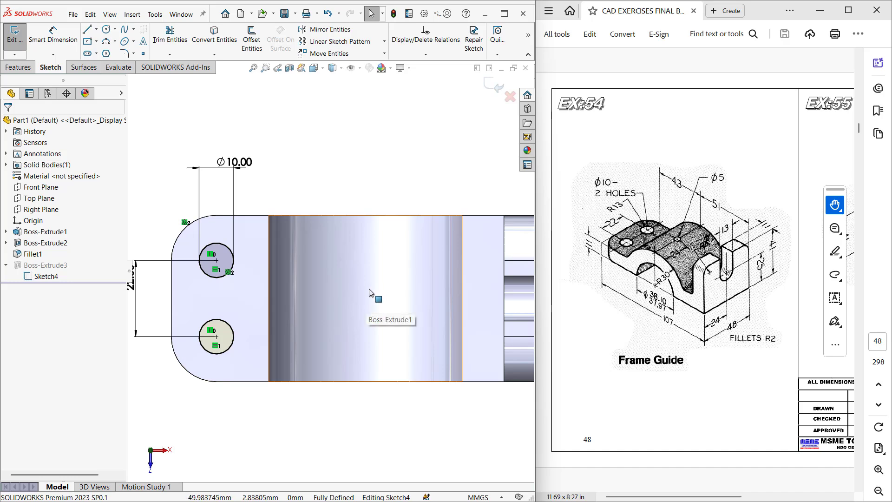
key(c)
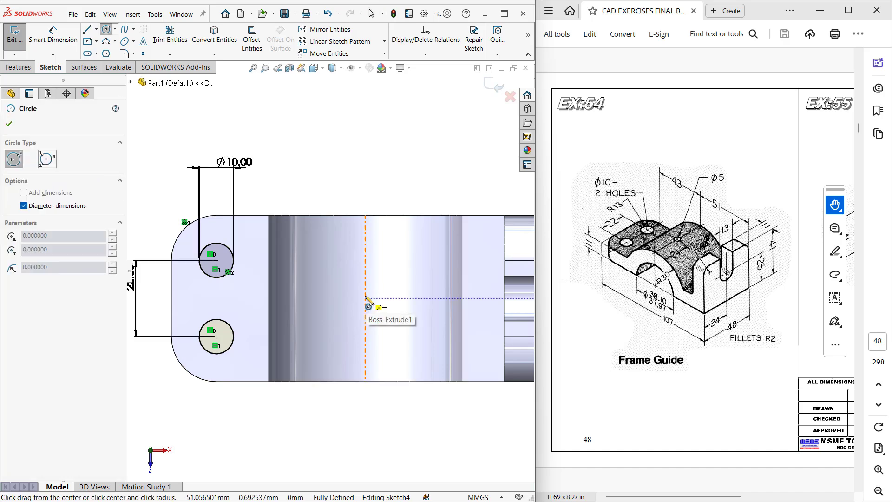
click(365, 298)
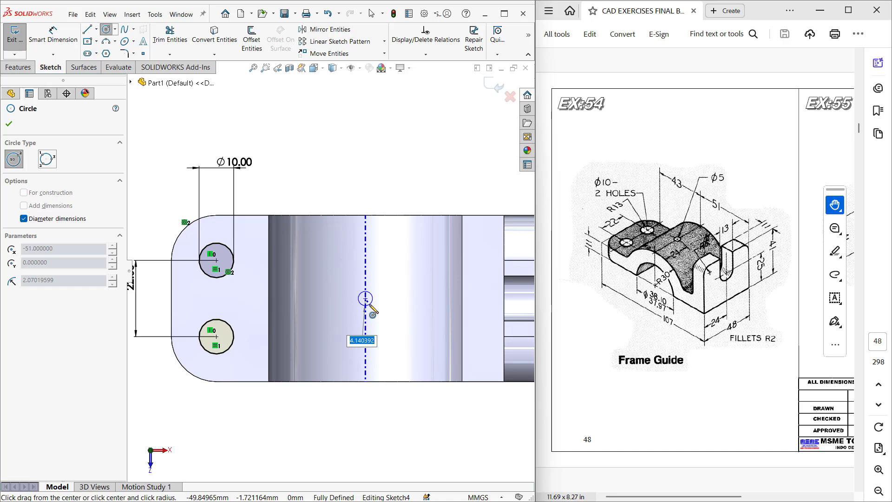
text(5)
key(Return)
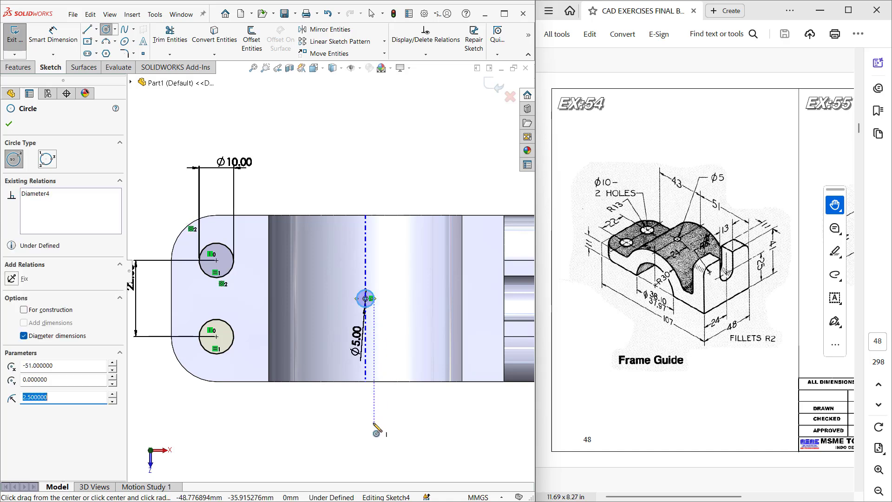
key(Escape)
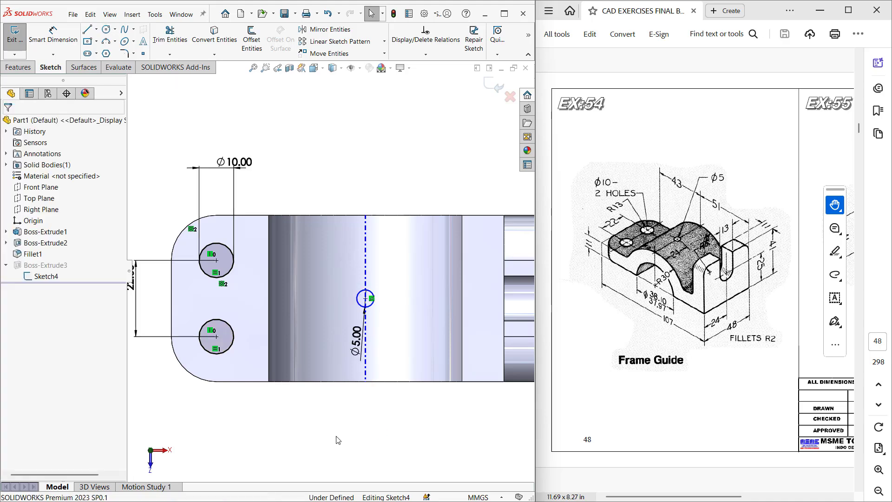
Align the 5 mm circle's centre horizontally with the origin and exit the sketch
ctrl+middle_drag(337, 428, 285, 421)
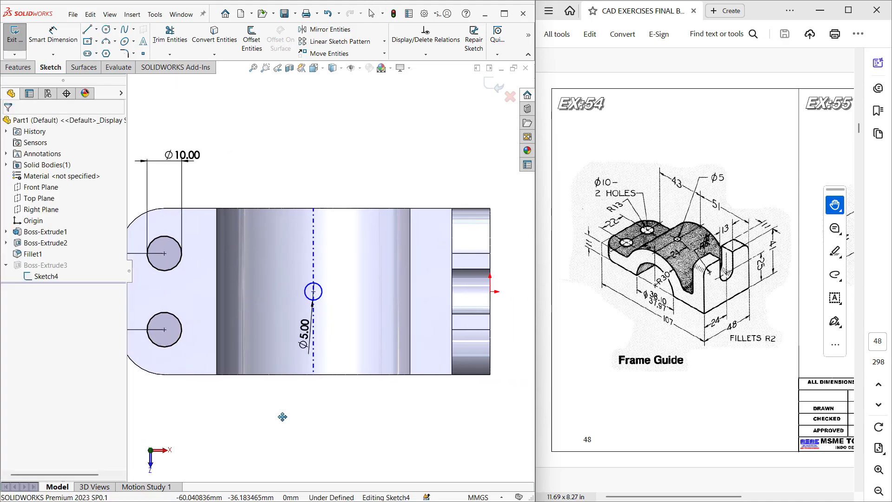
click(313, 291)
ctrl+click(490, 291)
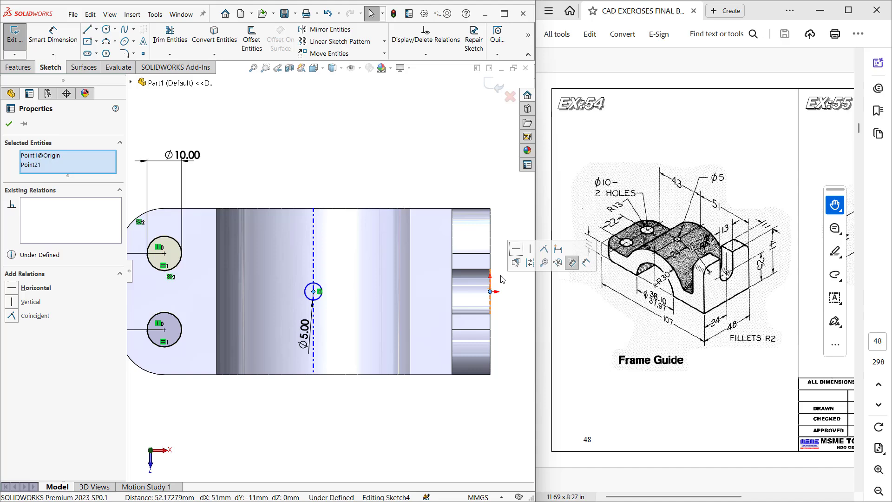
click(517, 253)
key(ctrl+b)
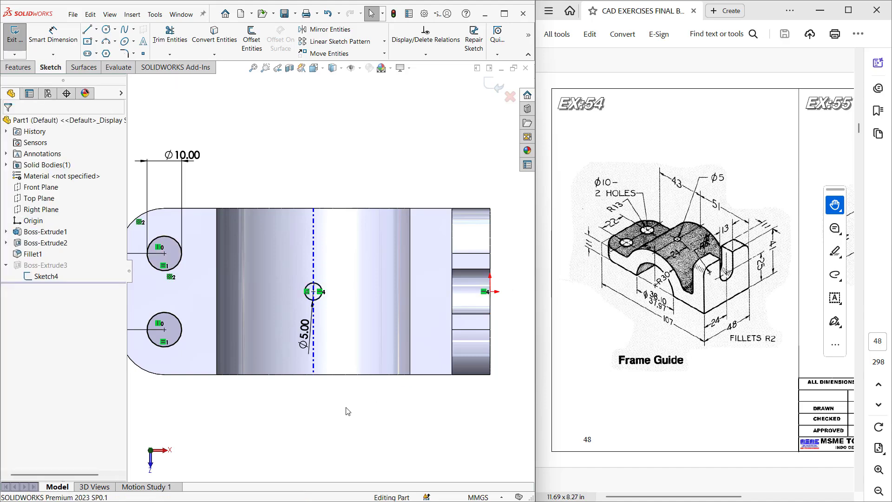
Change the hole cut's end condition to Through All - Both so it includes the 5 mm hole in the arch
key(ctrl+7)
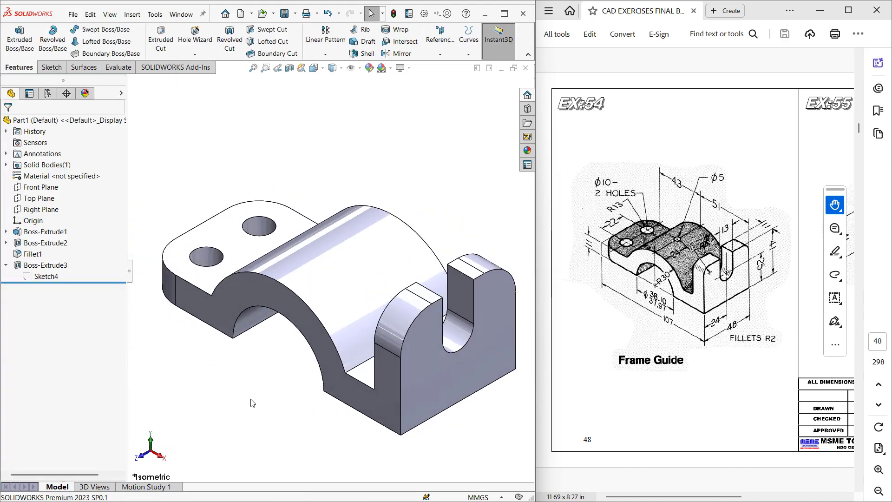
click(46, 265)
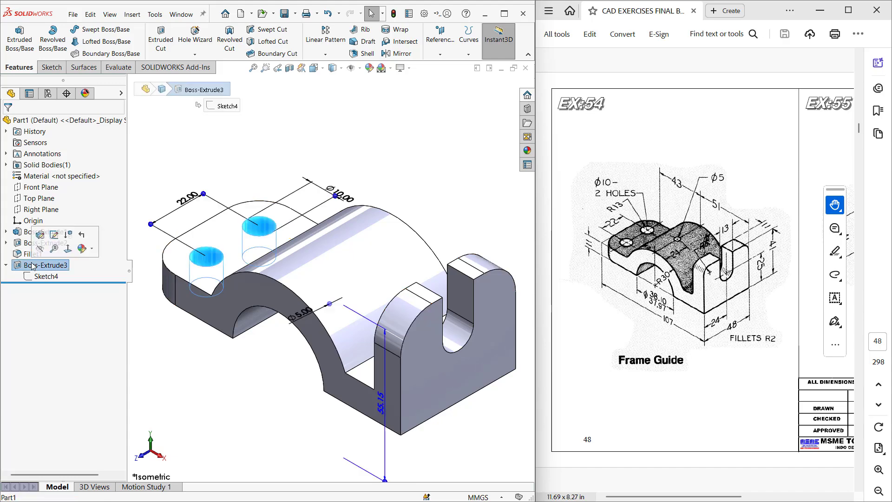
click(40, 235)
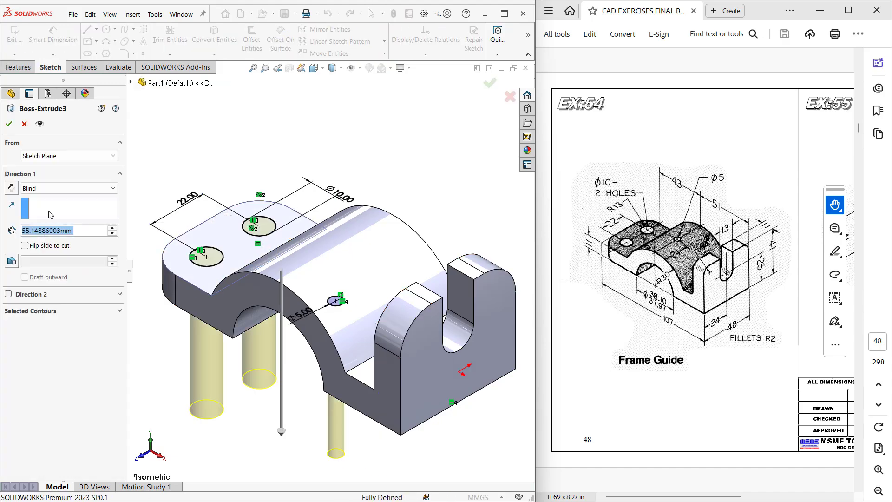
click(45, 189)
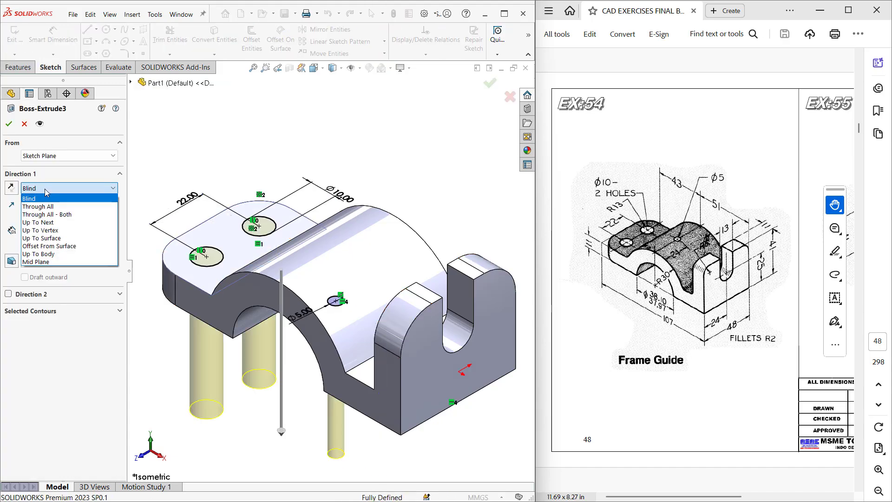
click(49, 216)
middle_drag(229, 384, 278, 316)
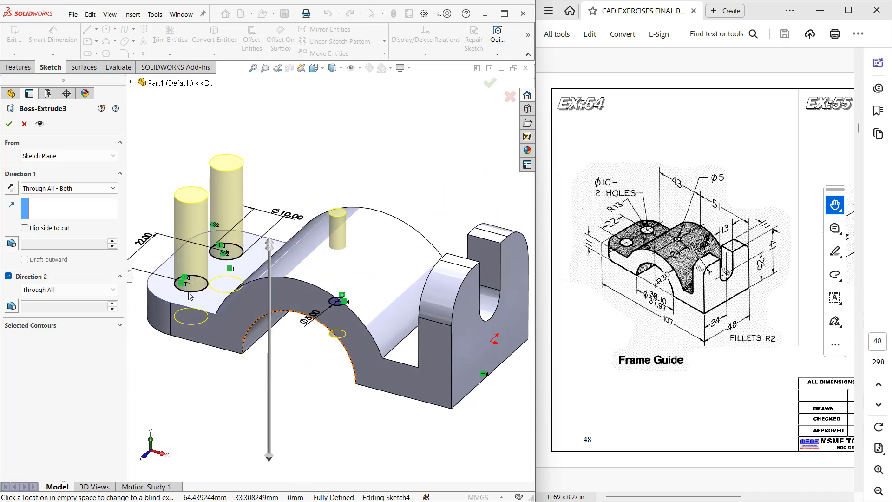
click(8, 123)
mouse_move(281, 182)
middle_down()
mouse_move(285, 173)
mouse_move(284, 191)
middle_up()
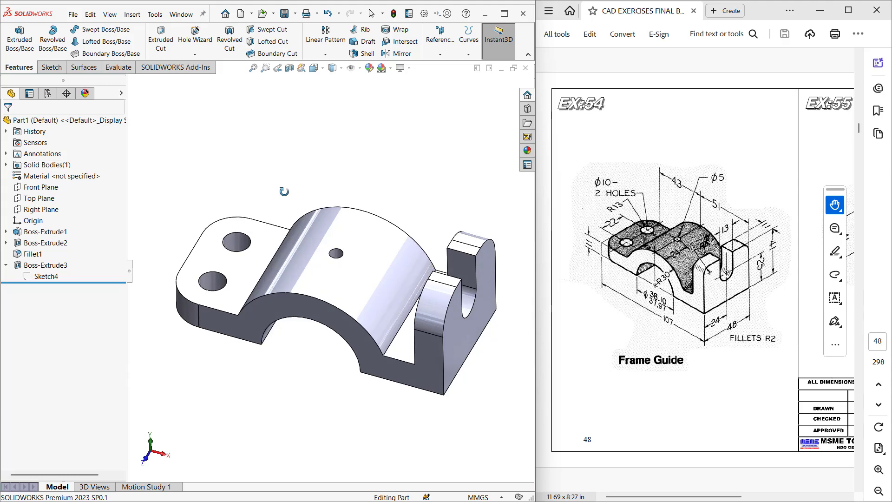
key(Escape)
Remove the two top edges of the slotted upright from the 13 mm fillet, keeping only the plate's corners
key(ctrl+7)
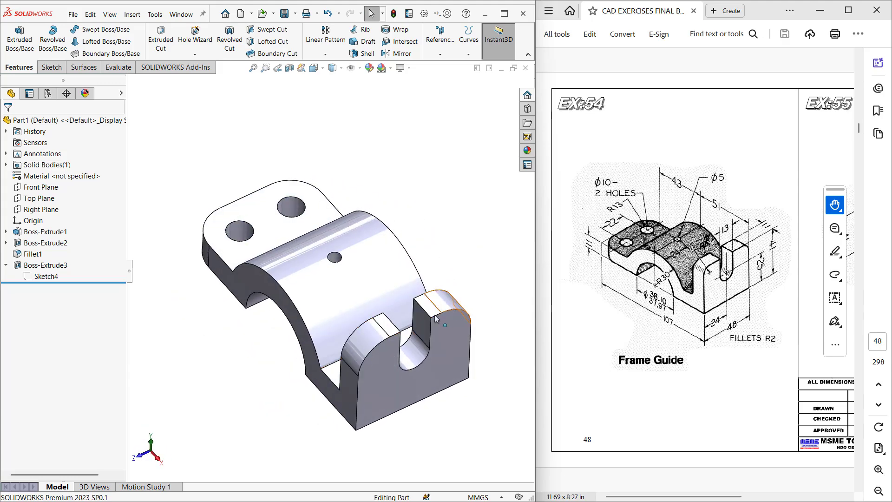
middle_drag(195, 403, 218, 400)
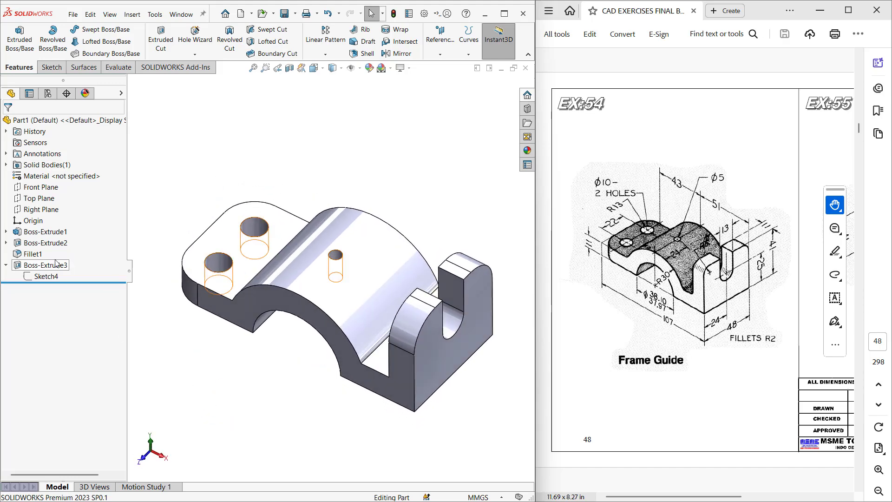
click(33, 253)
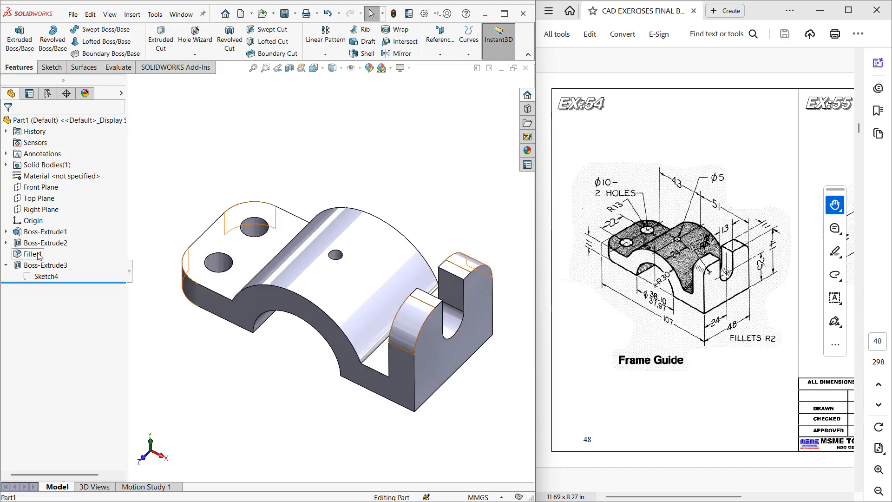
click(46, 225)
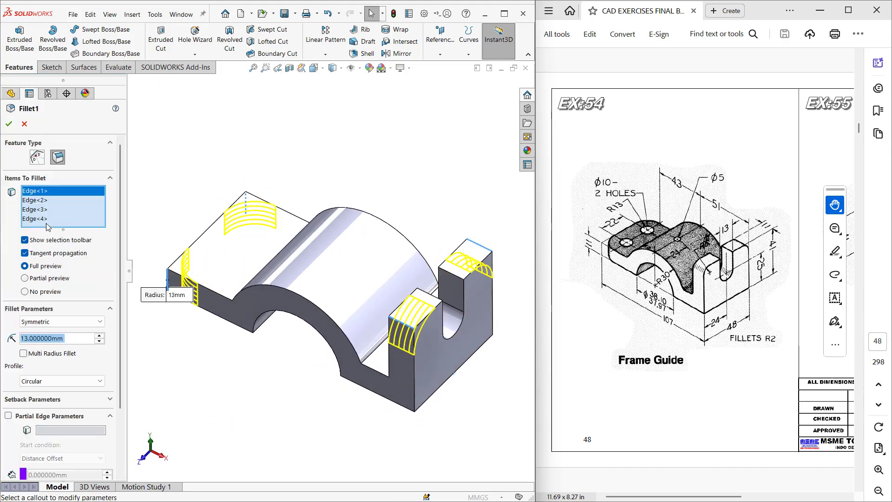
click(402, 326)
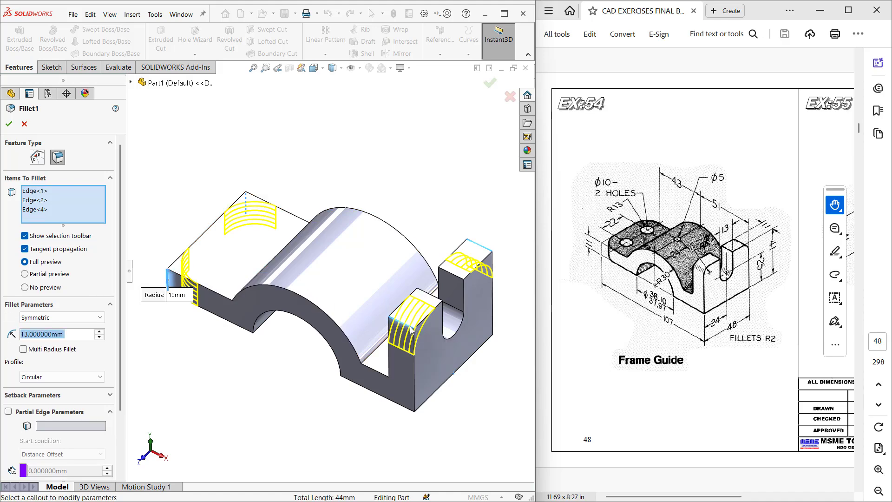
click(481, 255)
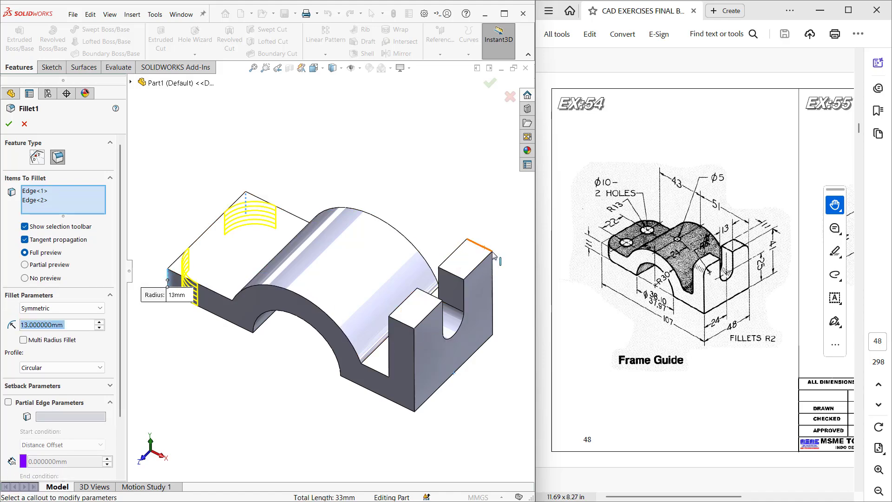
click(8, 123)
Fillet the two outer top edges of the slotted upright with a 6 mm radius
ctrl+middle_drag(297, 422, 283, 423)
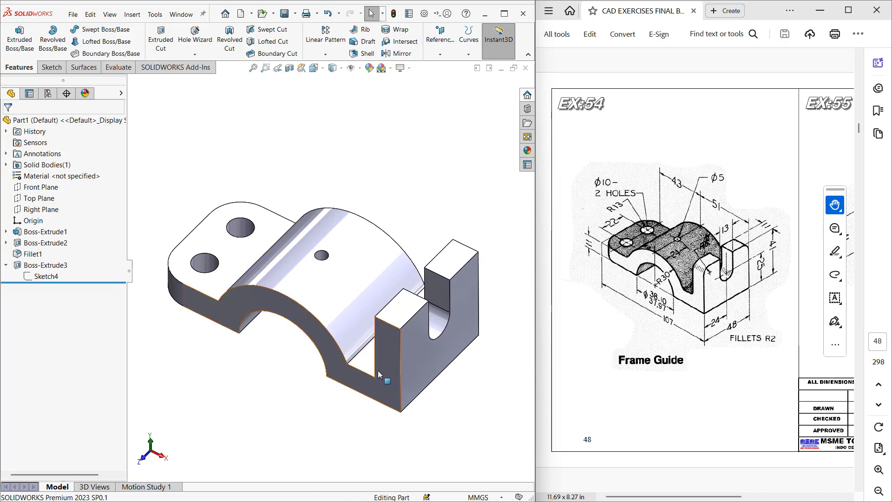
click(385, 324)
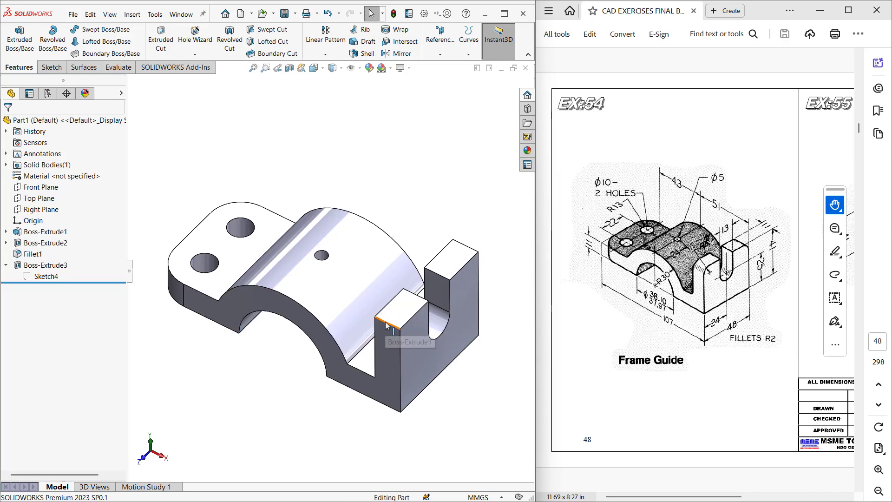
ctrl+click(466, 245)
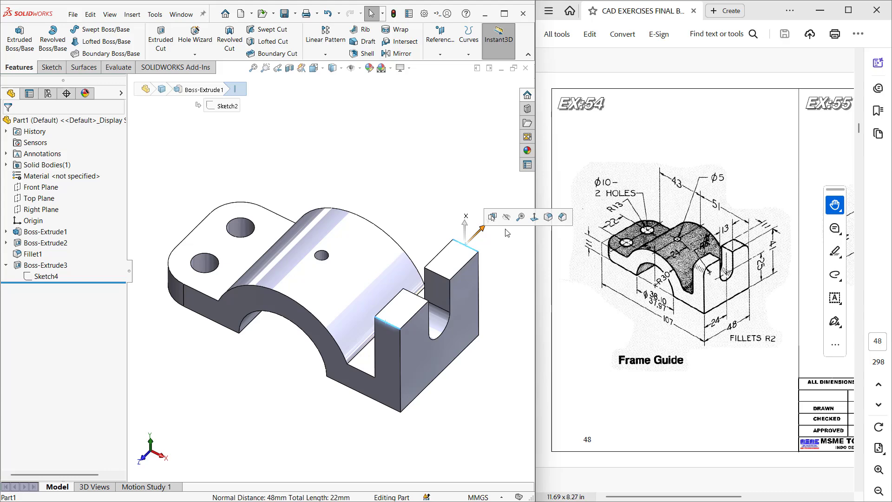
click(548, 217)
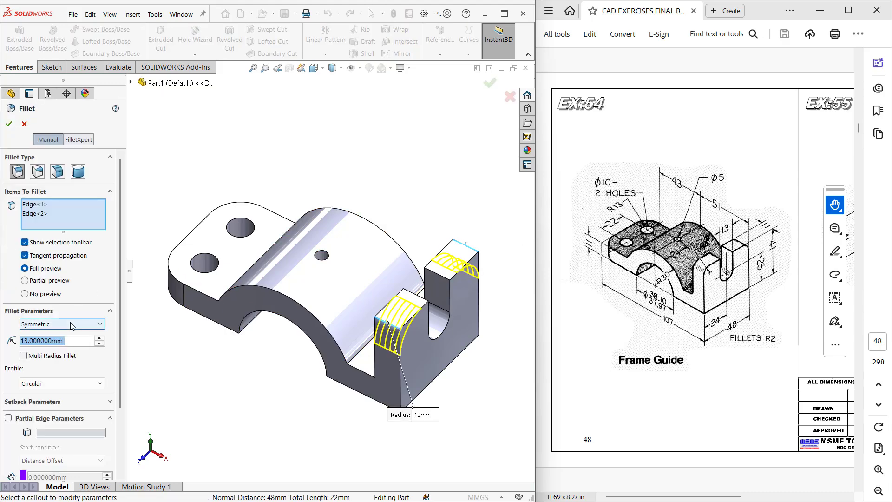
text(6)
key(Return)
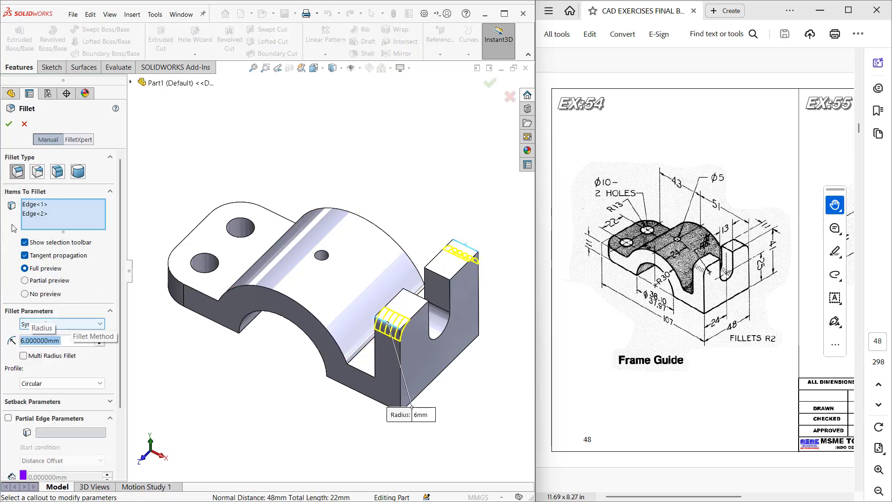
click(8, 124)
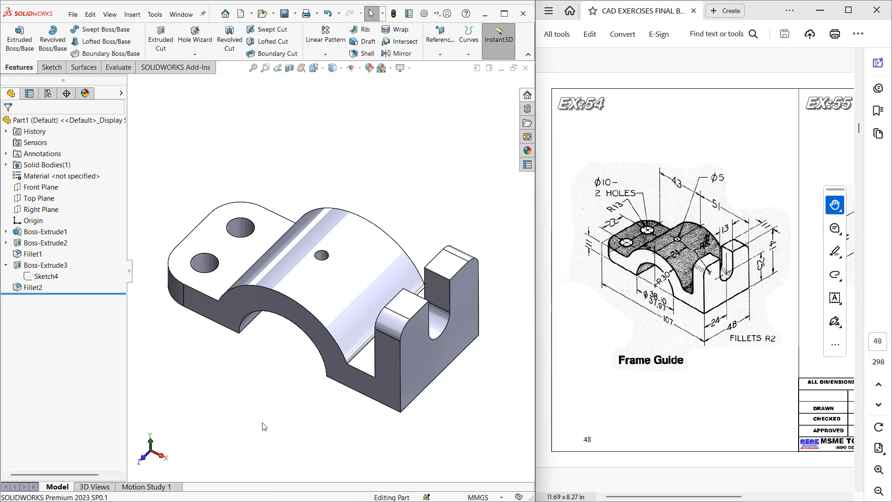
Show the part in isometric view and apply the candy apple red painted appearance to it
mouse_move(266, 426)
middle_down()
mouse_move(265, 362)
mouse_move(260, 420)
middle_up()
key(ctrl+7)
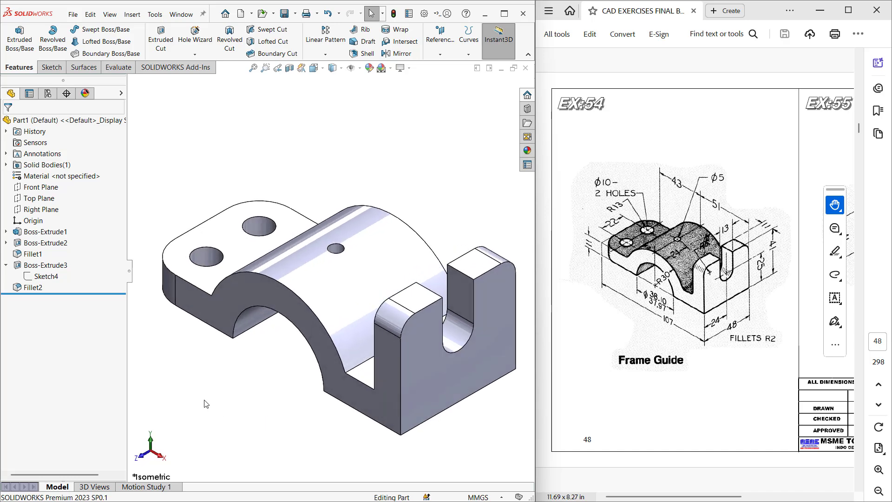
click(85, 92)
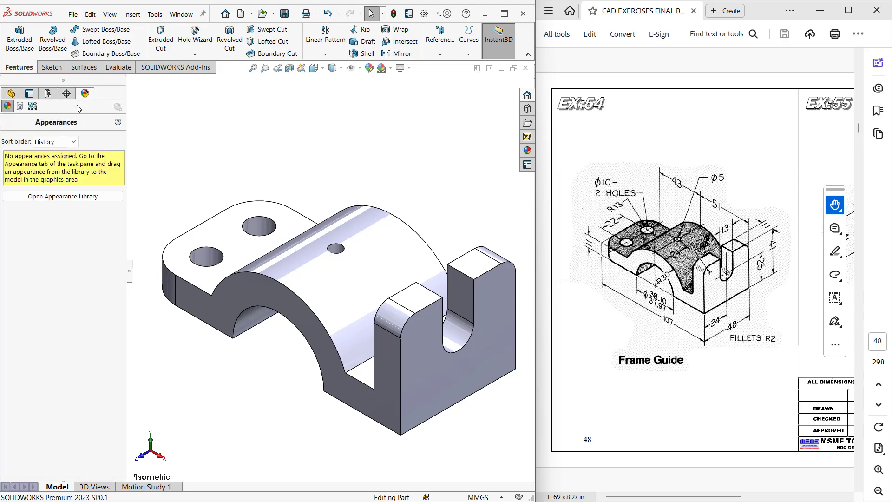
click(528, 151)
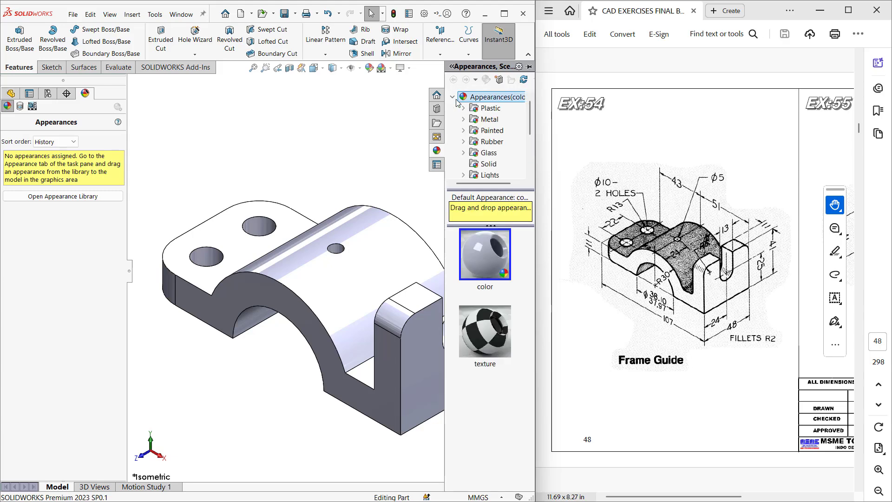
click(489, 131)
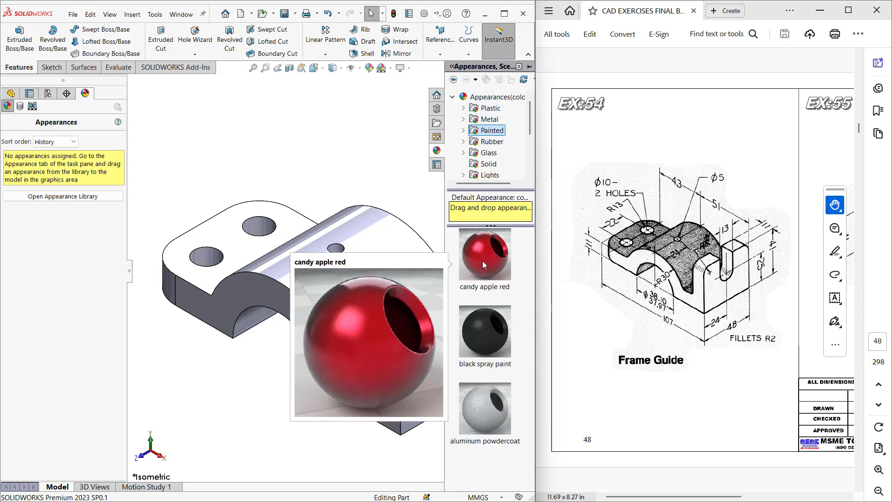
click(484, 259)
drag(483, 257, 367, 294)
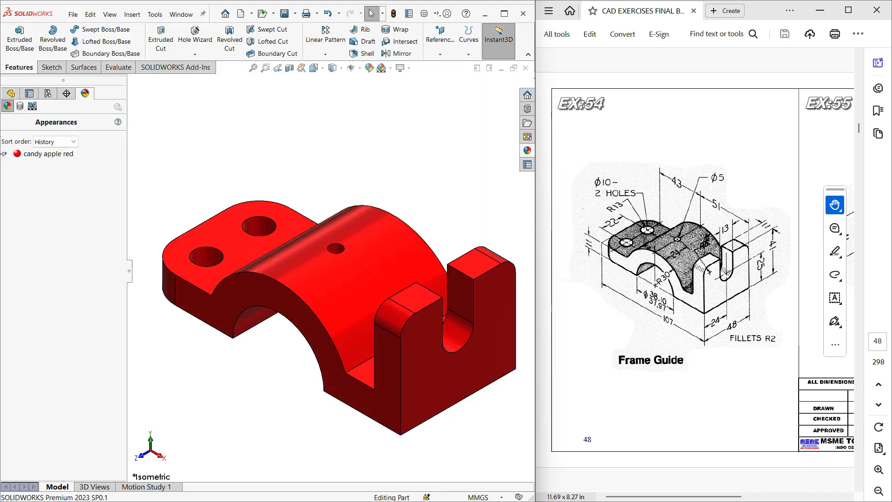
Change the colour of the part's candy apple red appearance to light yellow
click(31, 155)
right_click(42, 156)
click(58, 175)
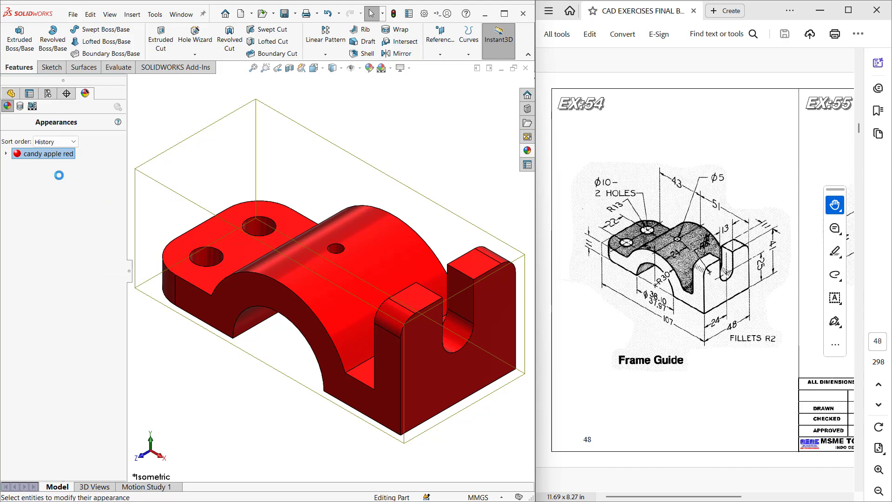
click(46, 374)
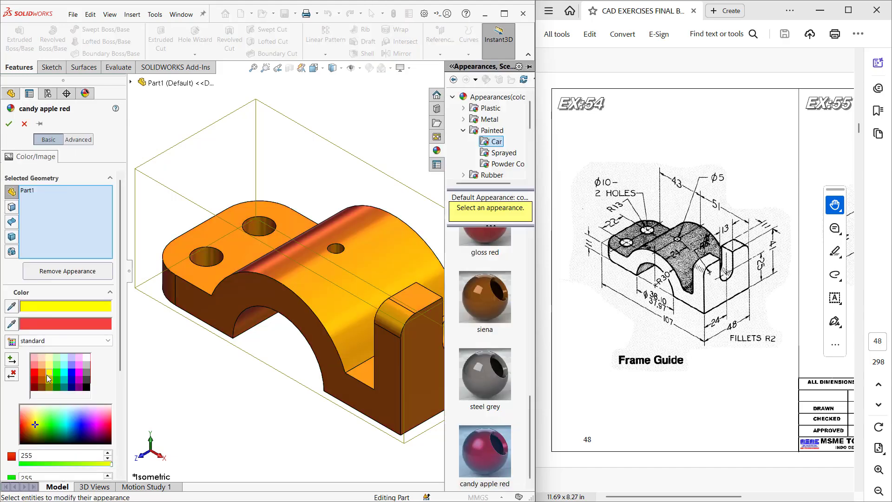
click(50, 378)
click(49, 374)
click(49, 366)
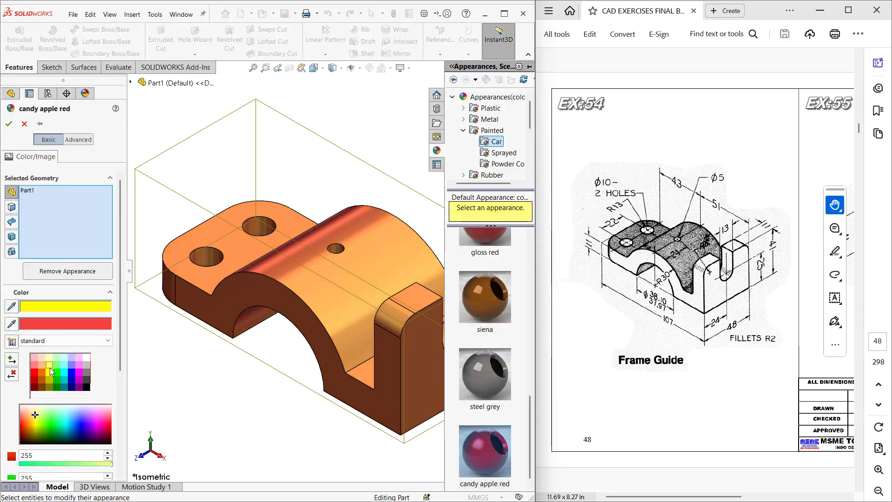
click(53, 374)
click(48, 367)
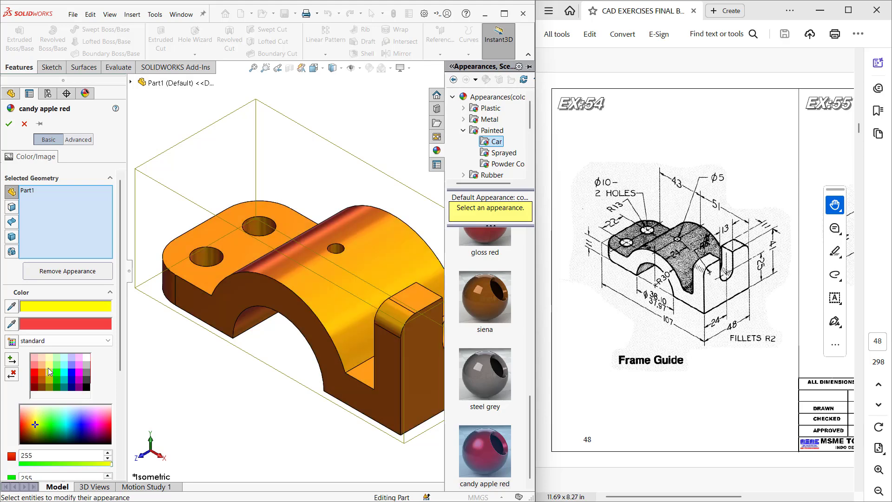
click(9, 124)
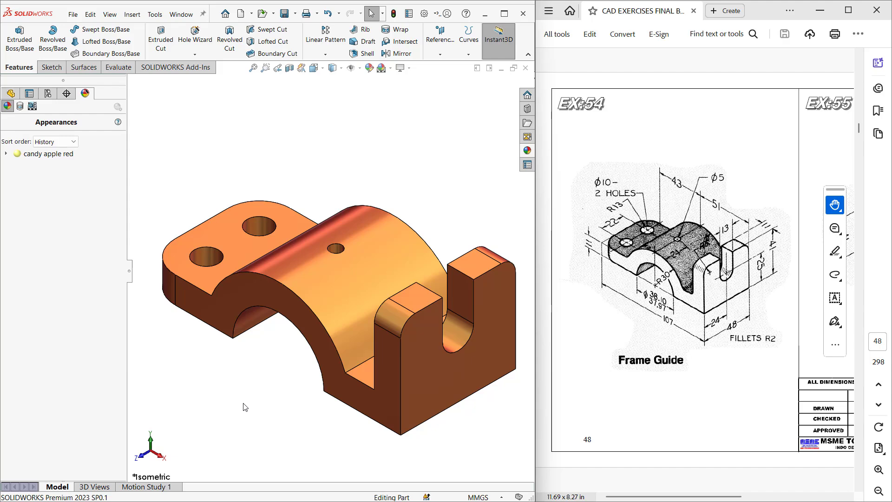
Replace the appearance of the whole part with the polished steel metal appearance
middle_drag(243, 402, 231, 374)
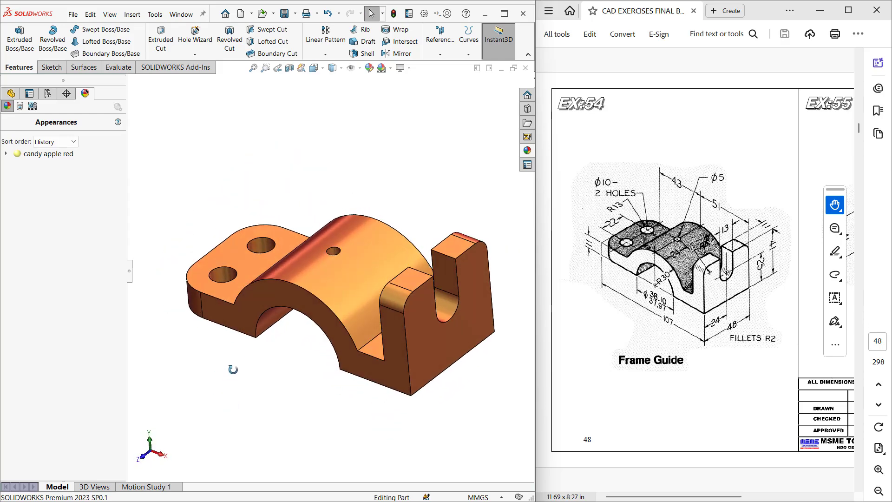
key(ctrl+7)
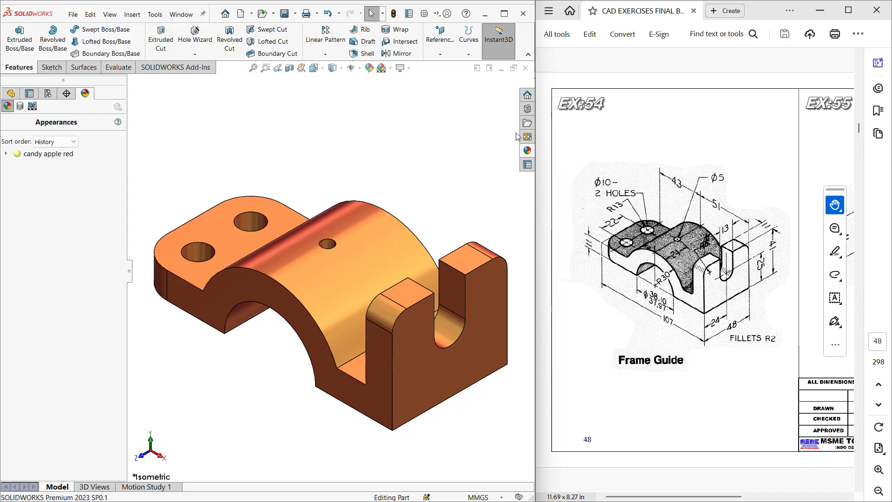
click(527, 150)
scroll(482, 281, up, 3)
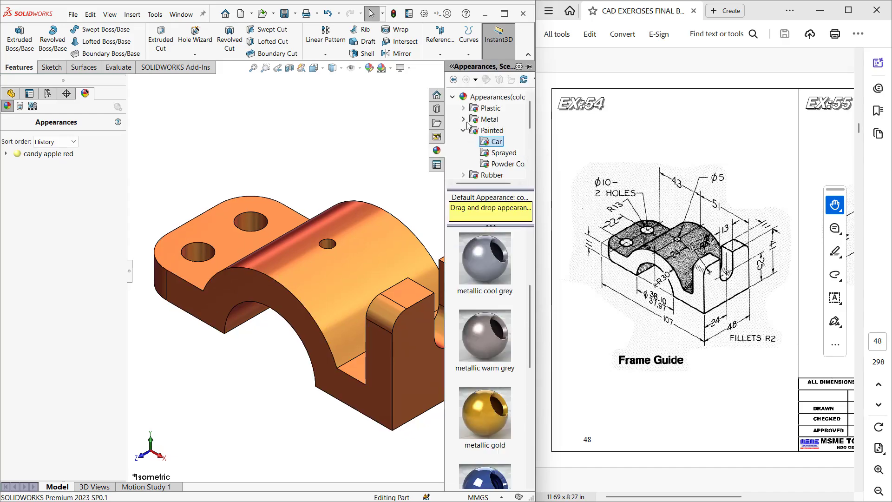
click(490, 119)
drag(487, 281, 355, 272)
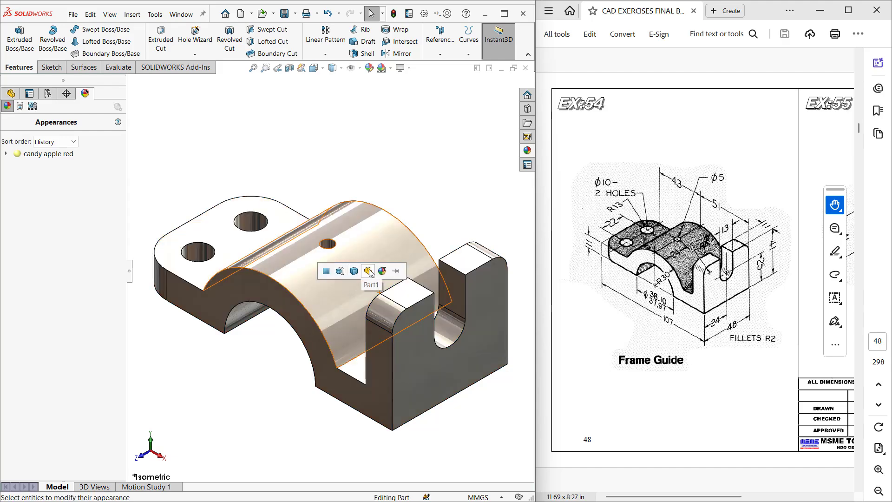
click(368, 271)
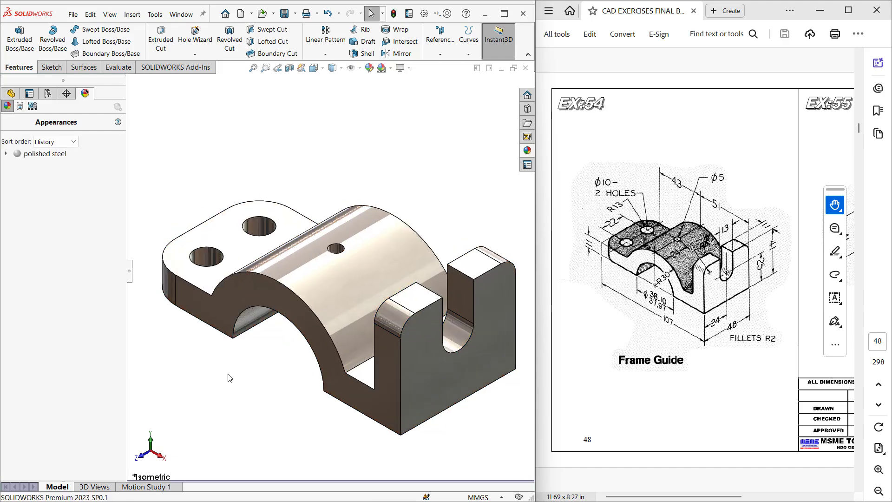
Collapse the appearances pane beside the model to enlarge the graphics area
mouse_move(243, 380)
middle_down()
mouse_move(249, 413)
mouse_move(235, 360)
mouse_move(246, 375)
mouse_move(245, 364)
middle_up()
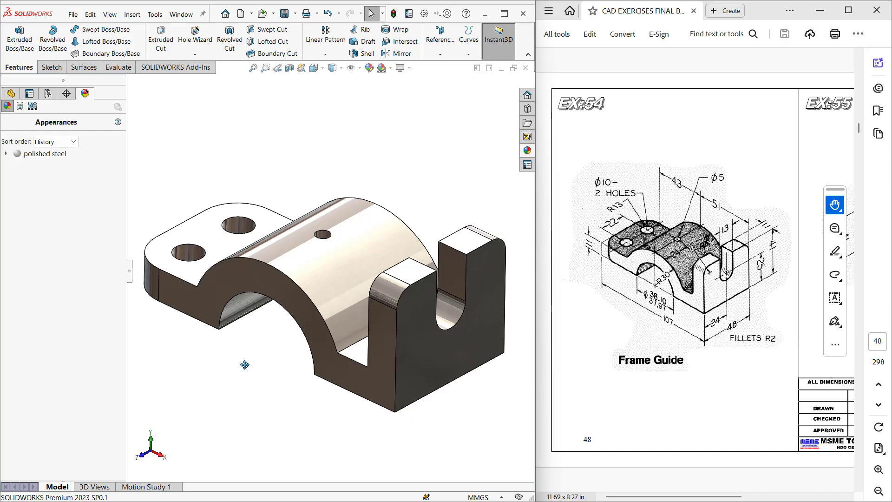
click(130, 277)
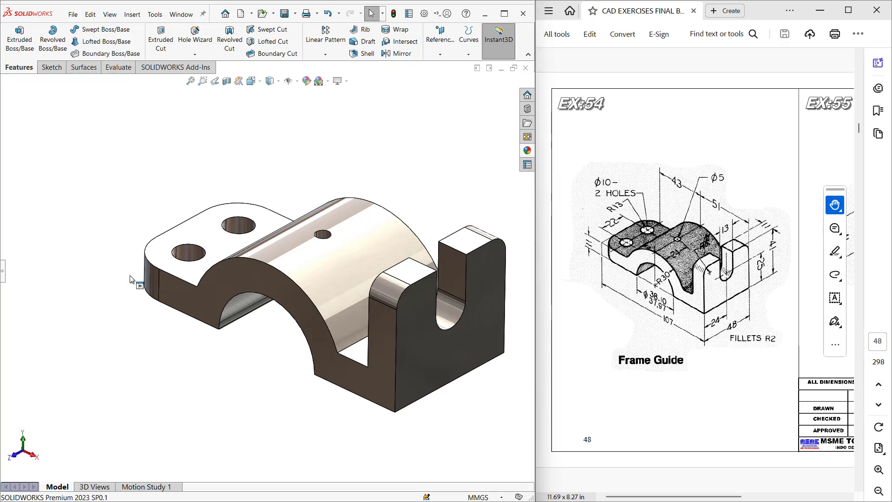
ctrl+middle_drag(324, 199, 244, 170)
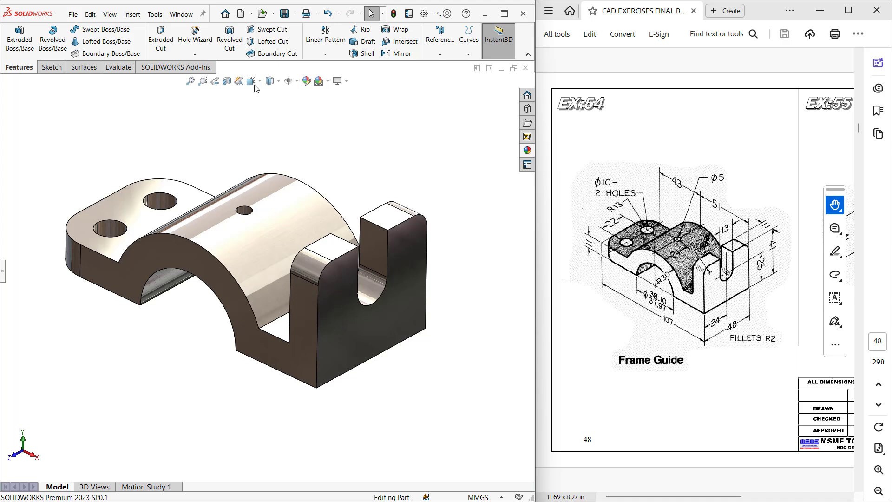
Create a drawing from the part, saving the part as Part1 on the Desktop
click(252, 17)
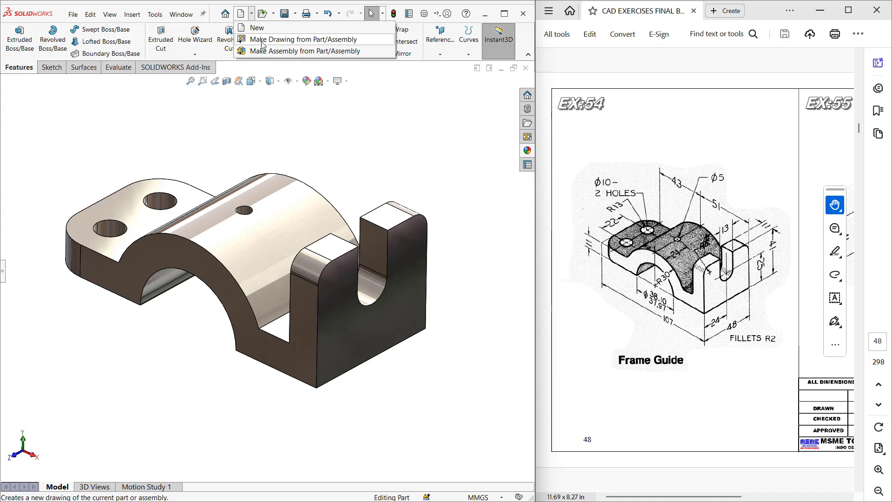
click(263, 45)
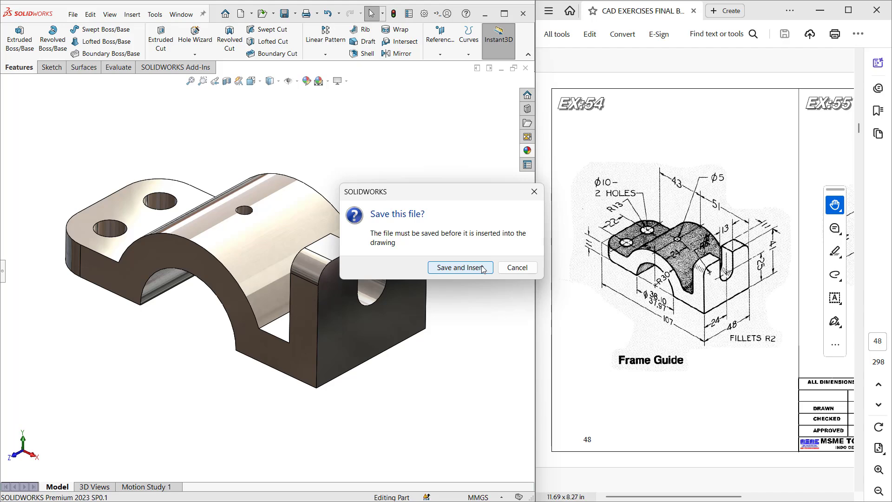
click(483, 268)
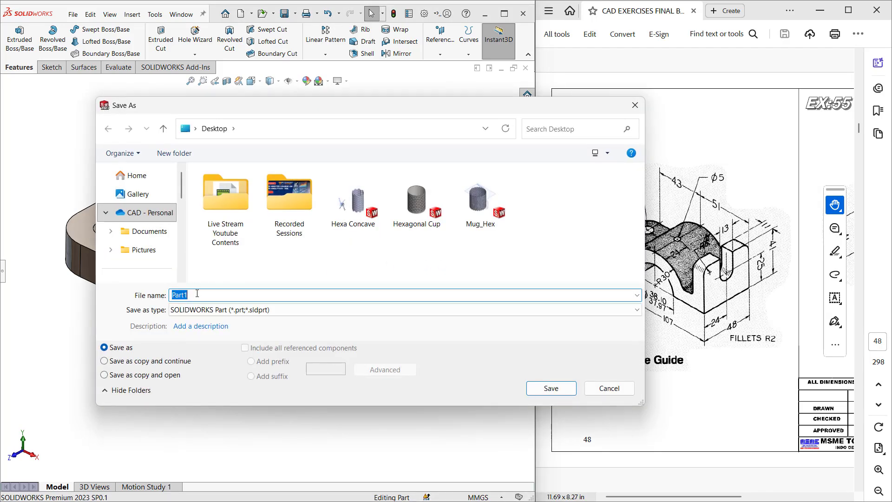
click(551, 389)
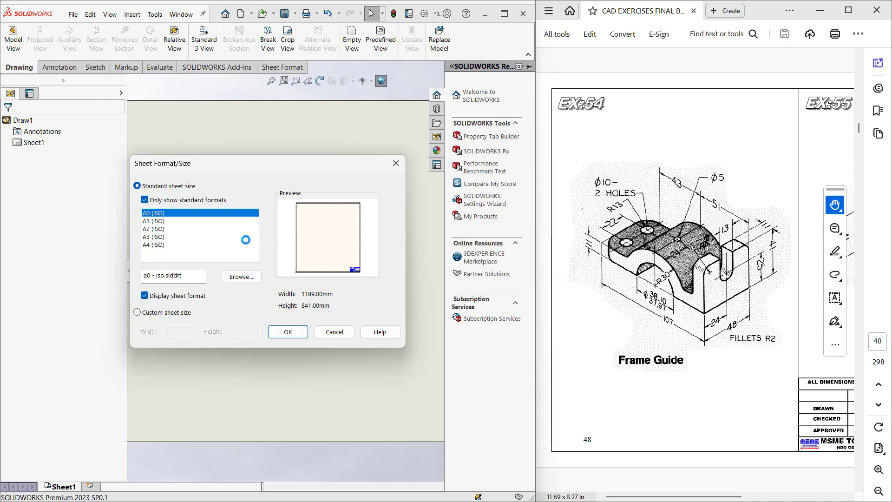
Set the new drawing's sheet to the standard A3 (ISO) size with the sheet format displayed
drag(269, 160, 288, 163)
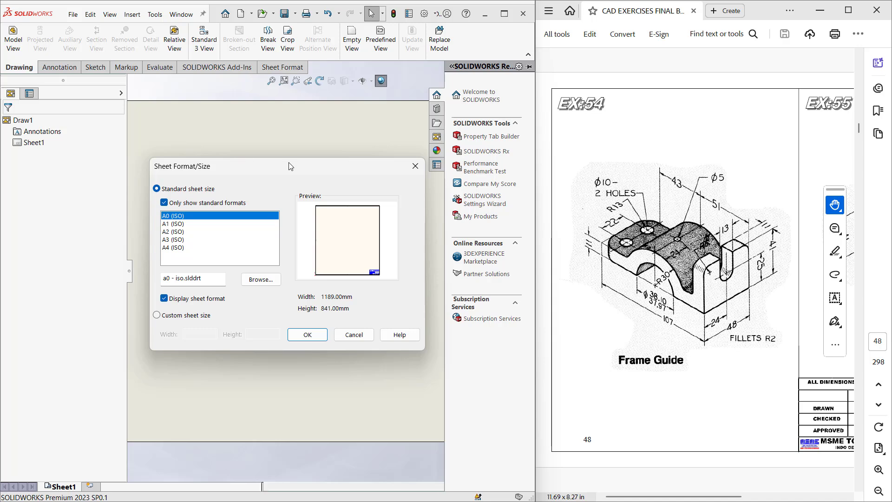
click(175, 239)
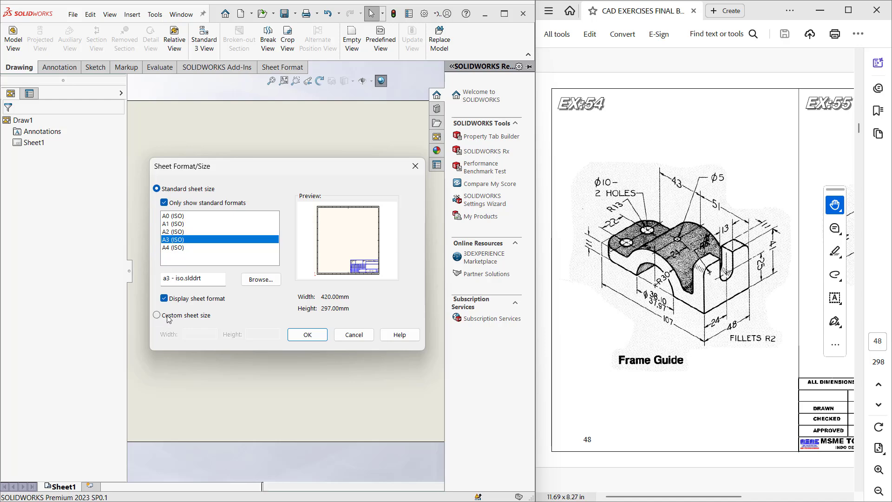
click(168, 216)
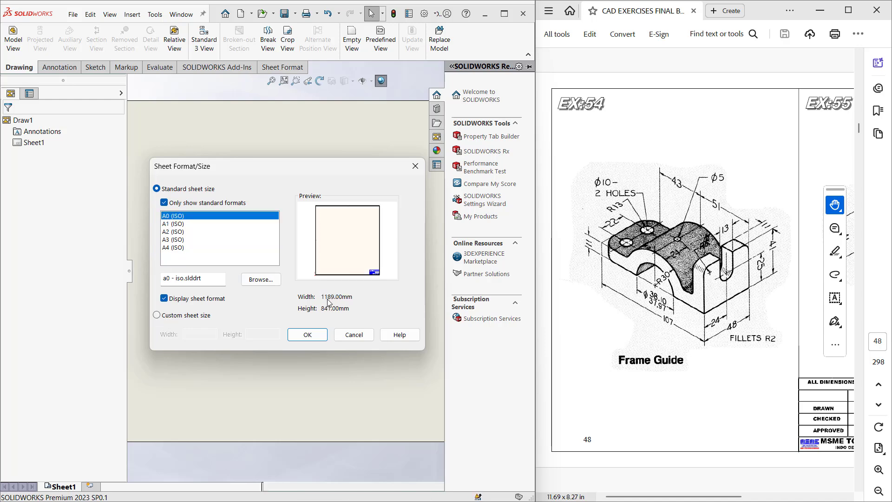
click(177, 247)
click(177, 232)
click(178, 239)
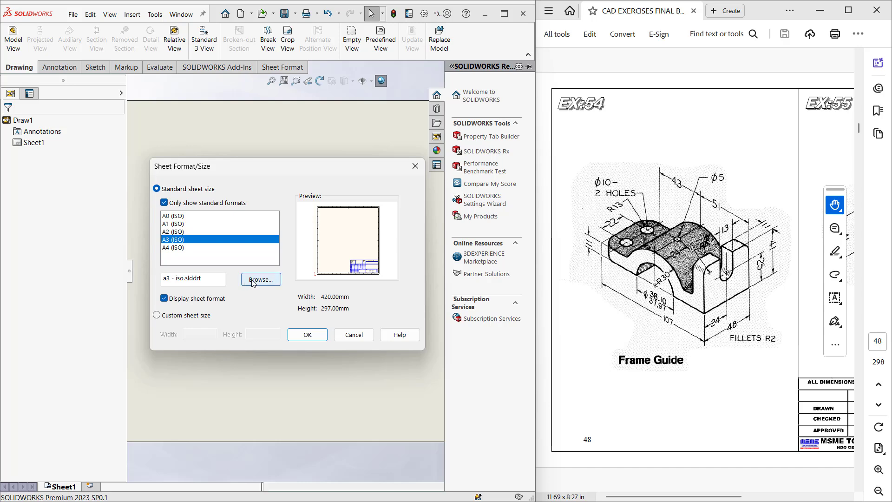
click(177, 249)
click(177, 241)
click(302, 334)
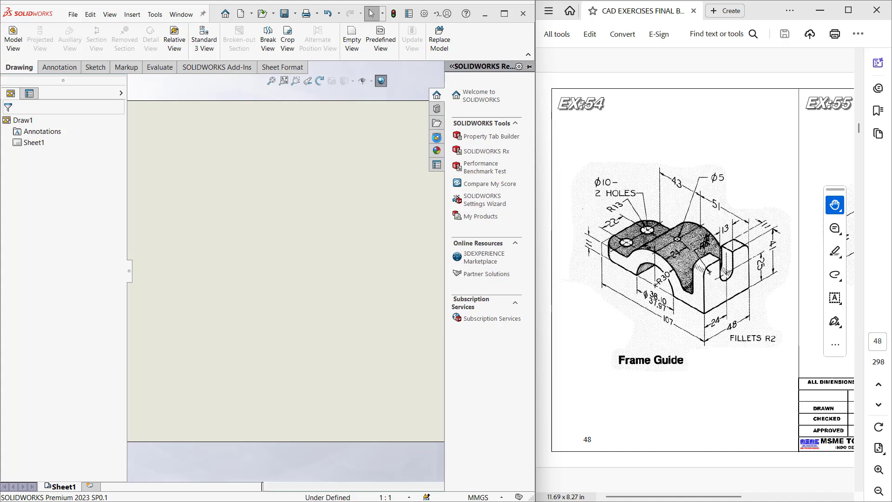
Place the part's Front view on the A3 sheet without adding any projected views
click(436, 137)
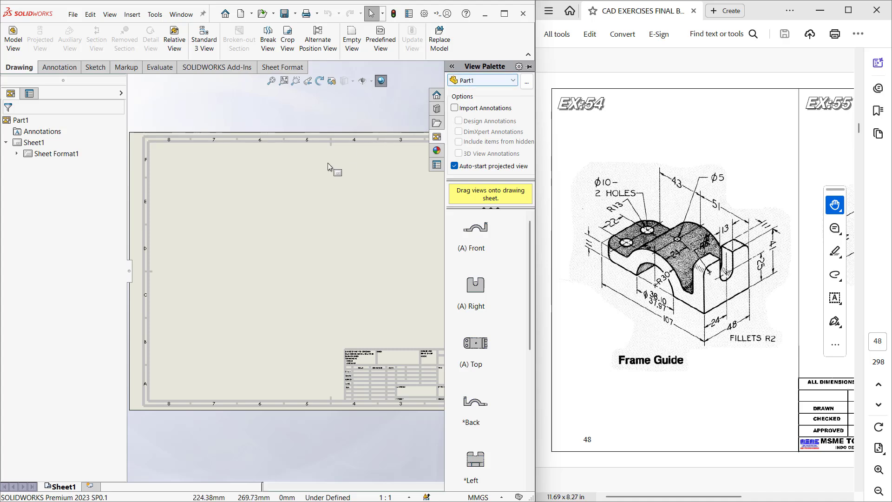
click(130, 271)
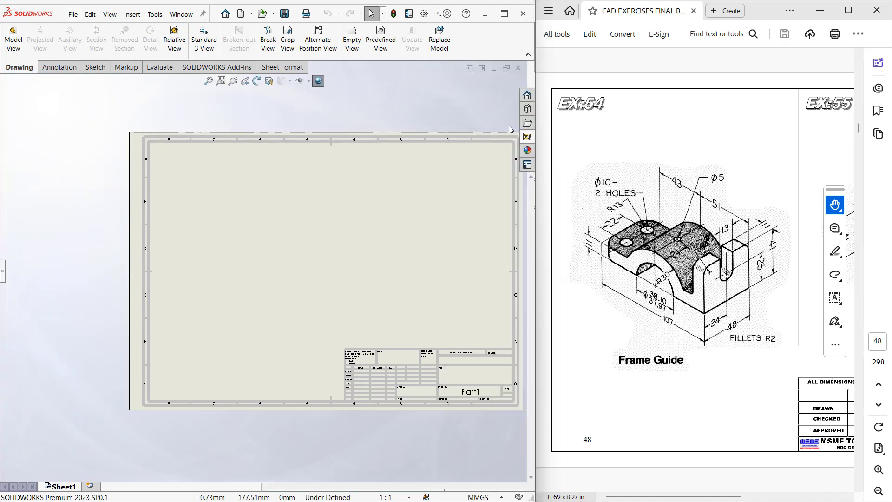
click(528, 138)
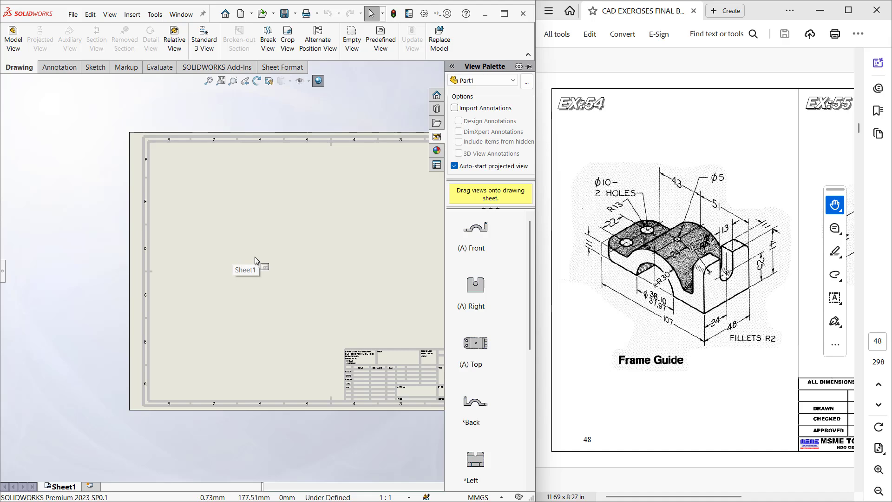
middle_drag(183, 246, 139, 243)
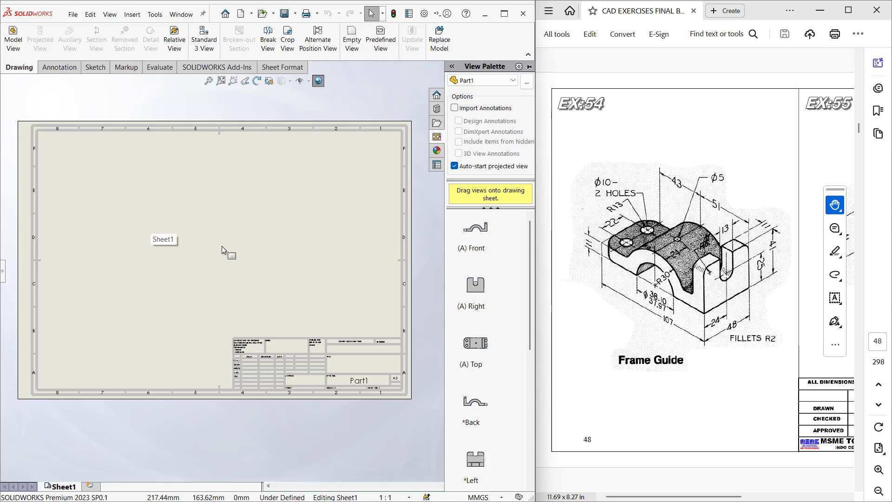
click(485, 233)
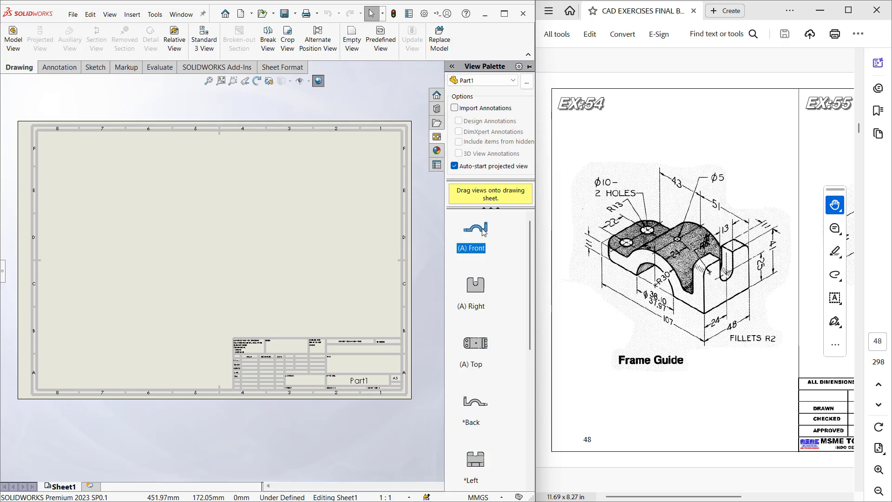
drag(483, 232, 138, 261)
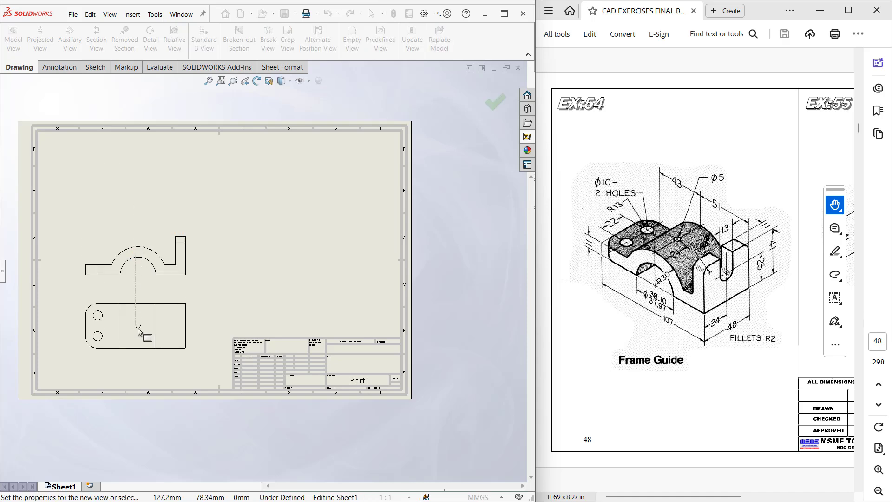
key(Escape)
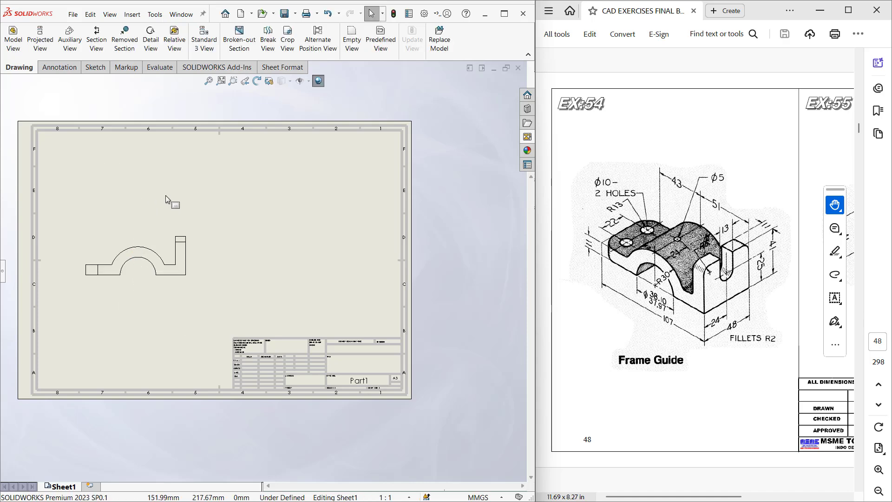
Add the part's Isometric view to the upper right area of the drawing sheet
click(526, 137)
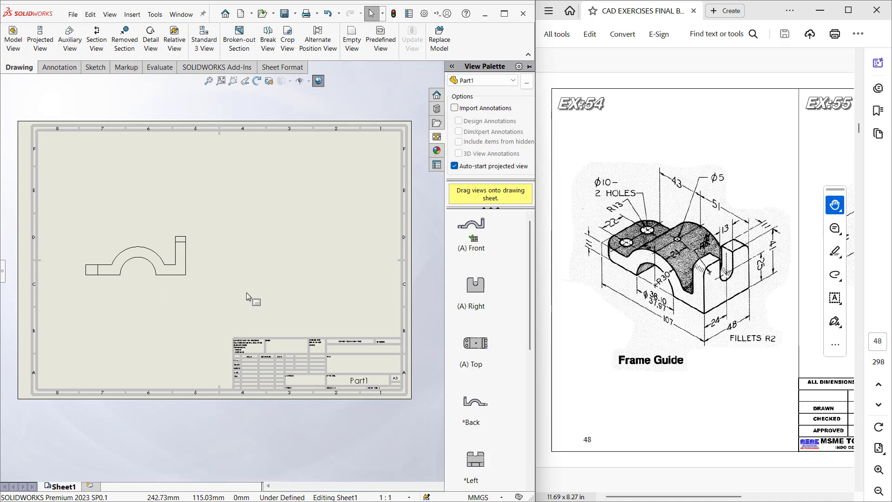
scroll(496, 346, down, 5)
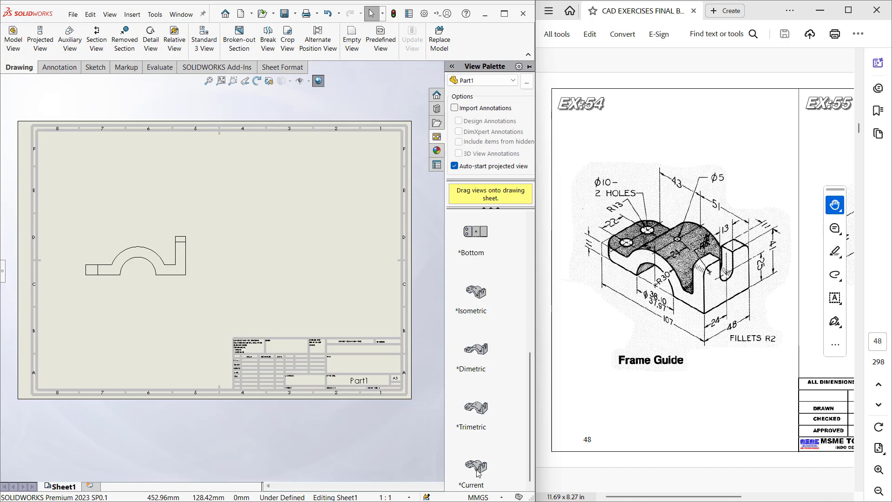
click(482, 296)
mouse_move(481, 295)
mouse_down()
mouse_move(339, 316)
mouse_move(316, 280)
mouse_move(320, 200)
mouse_up()
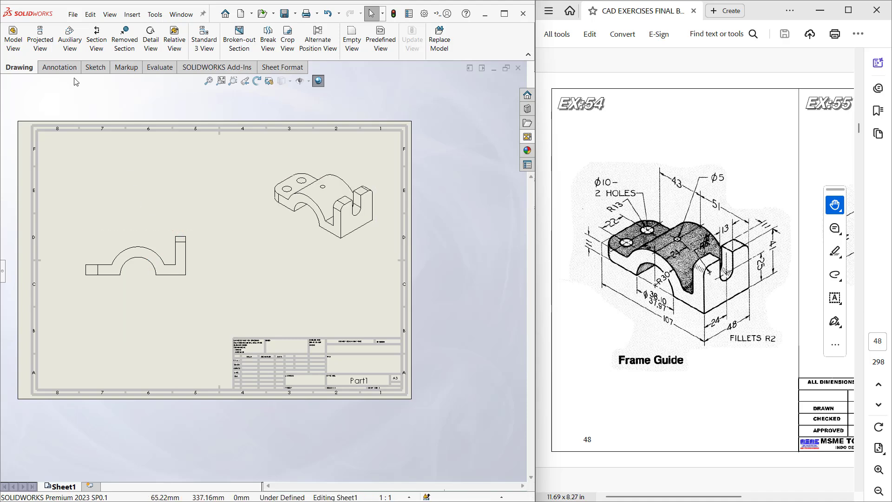
Project two views from the front view, one to its left and one above it
click(44, 54)
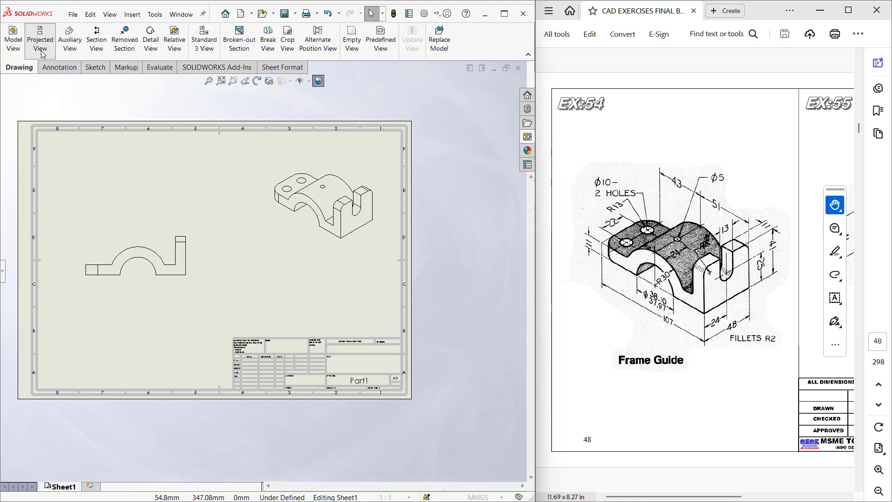
click(144, 243)
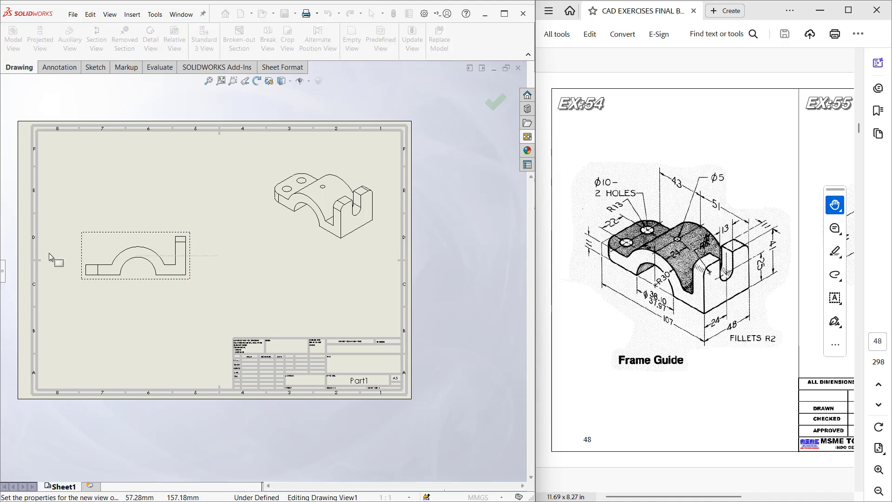
click(38, 258)
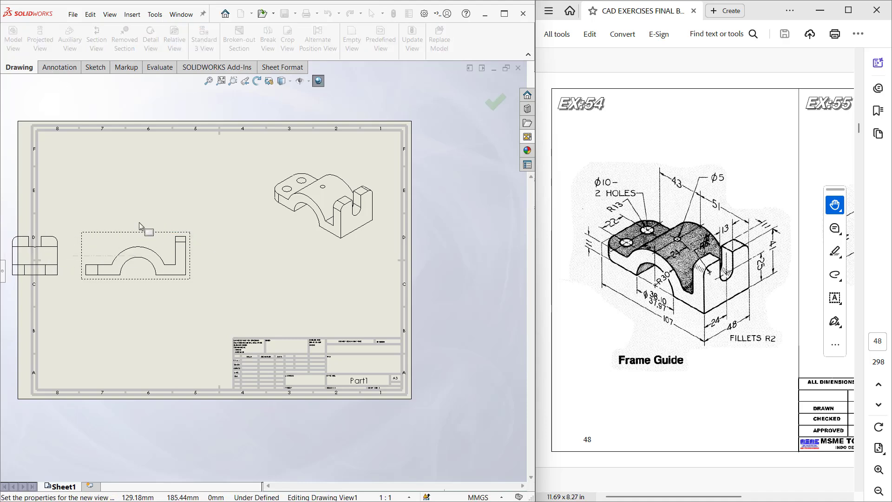
click(140, 189)
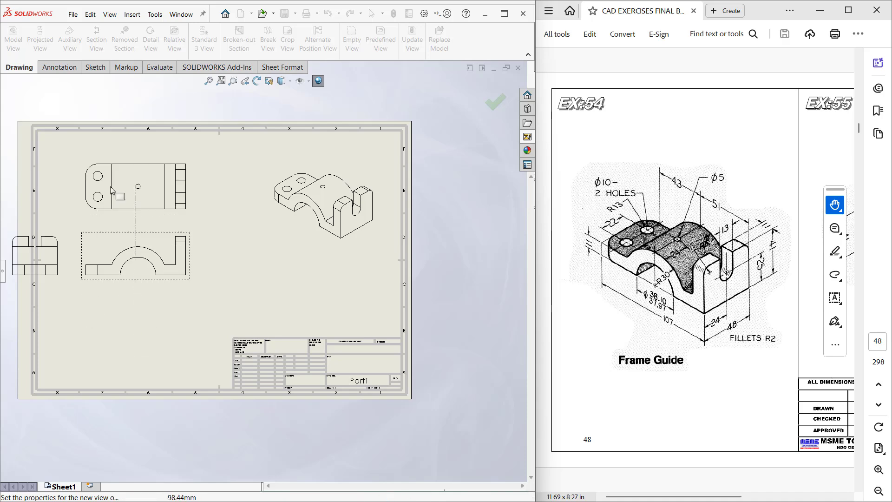
key(Escape)
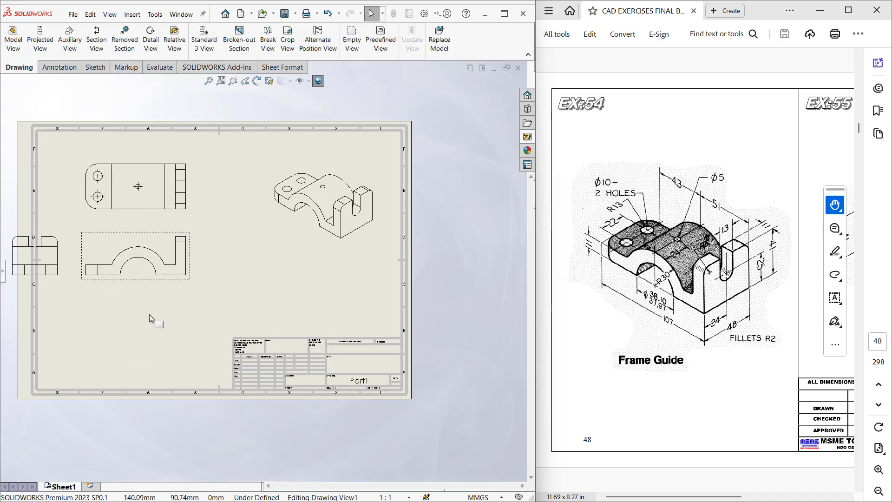
Arrange the views with the front view at upper left, the plan view below it, the side view beside it and the isometric at lower right
drag(142, 210, 142, 364)
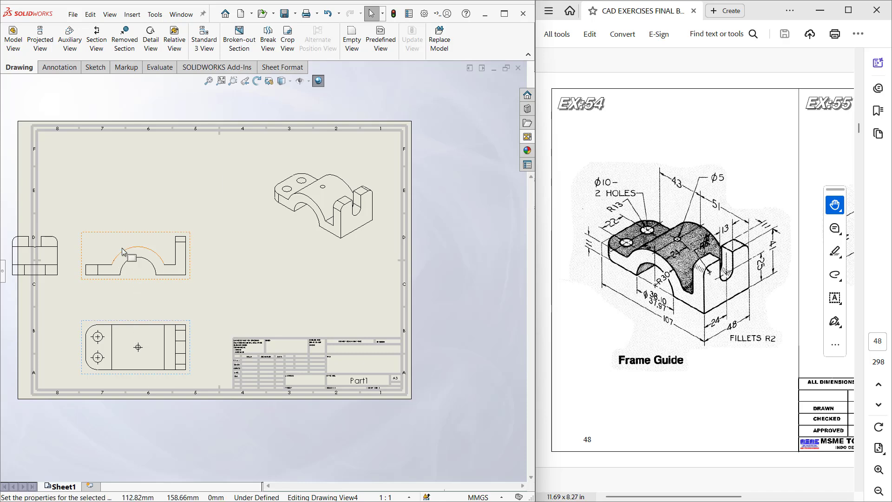
drag(63, 243, 284, 245)
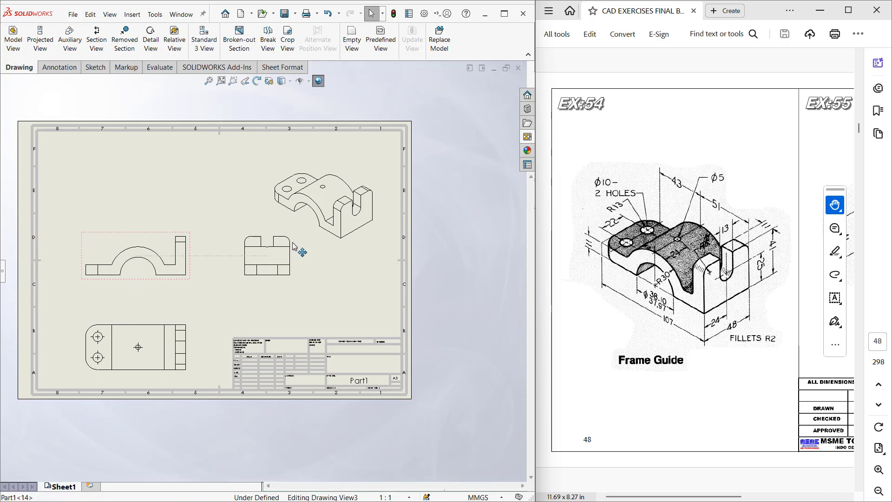
drag(170, 239, 148, 154)
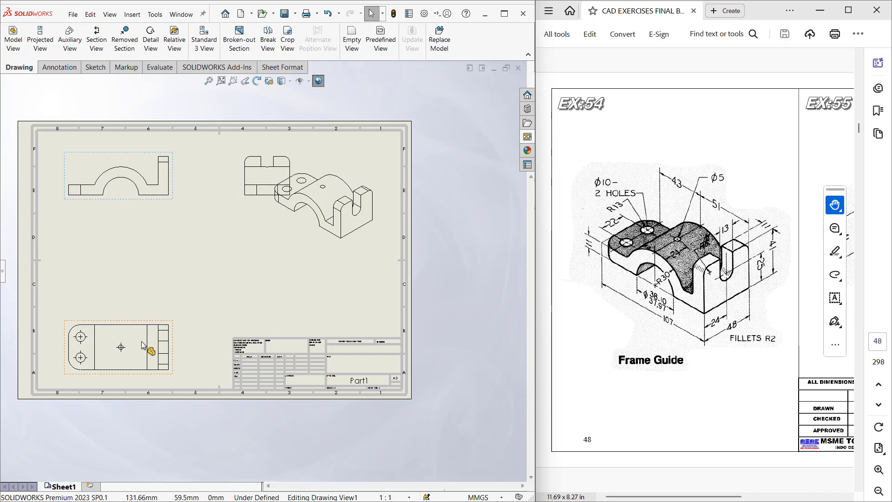
drag(145, 329, 153, 247)
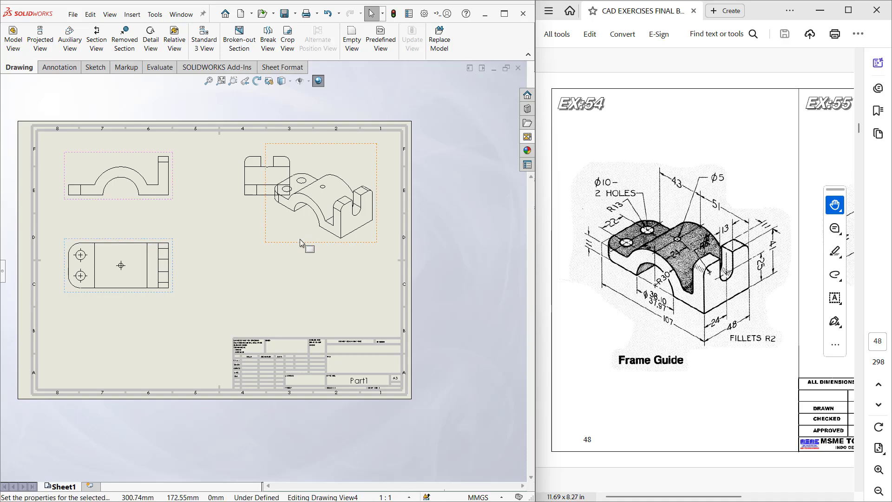
drag(299, 240, 284, 304)
mouse_move(285, 247)
mouse_down()
mouse_move(277, 322)
mouse_move(252, 303)
mouse_move(256, 310)
mouse_up()
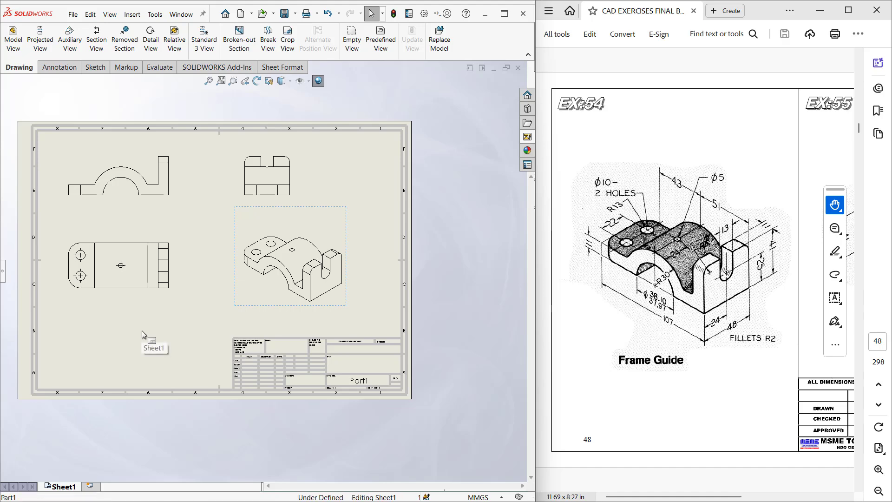
Set the isometric view's display style to Shaded, without edges
click(268, 282)
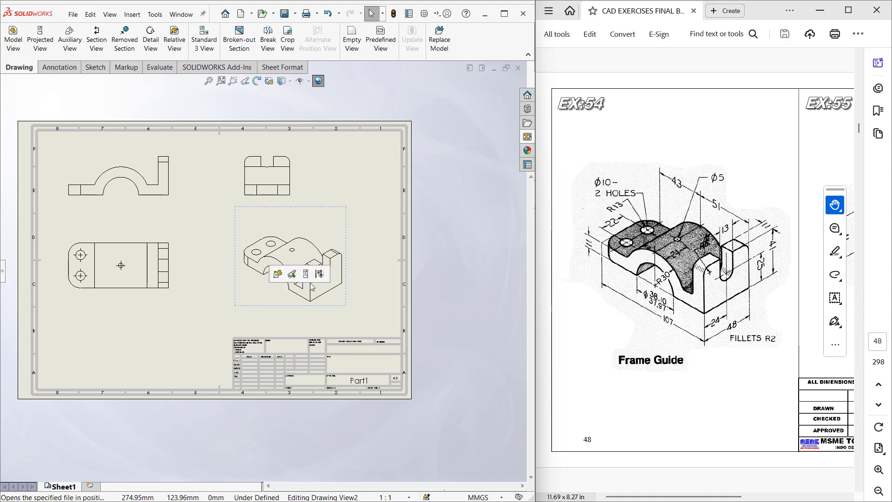
click(3, 271)
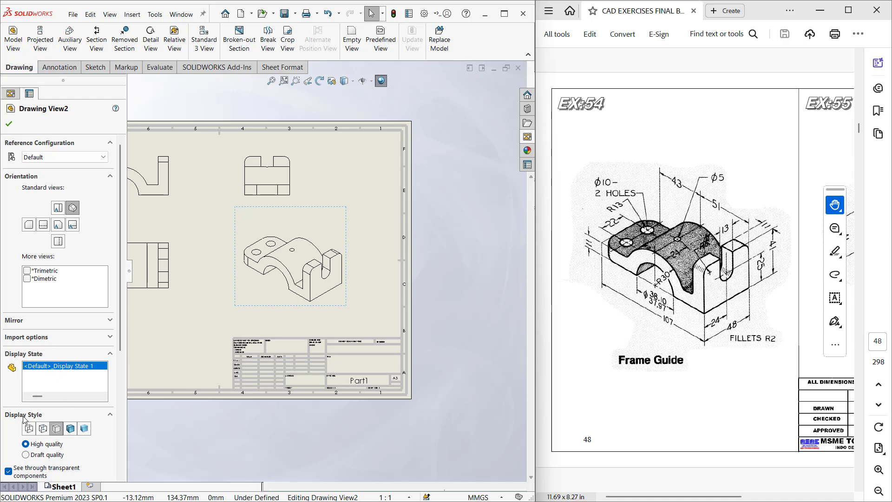
click(71, 428)
click(84, 429)
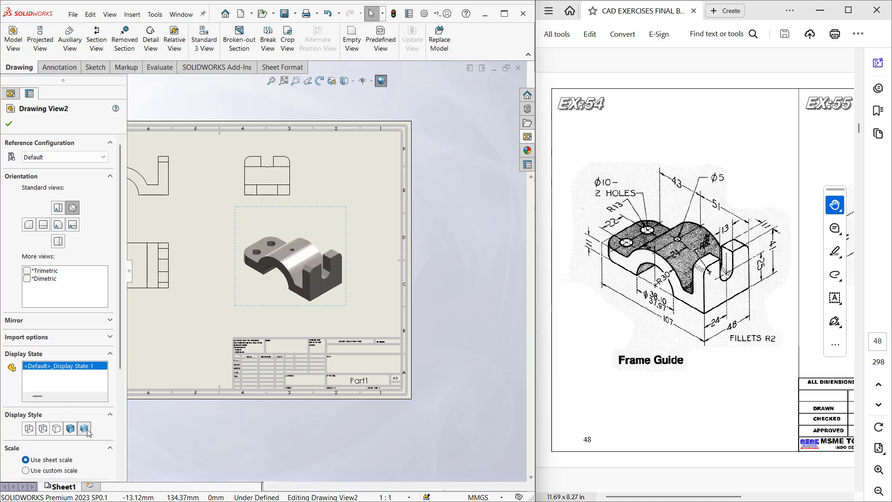
click(190, 352)
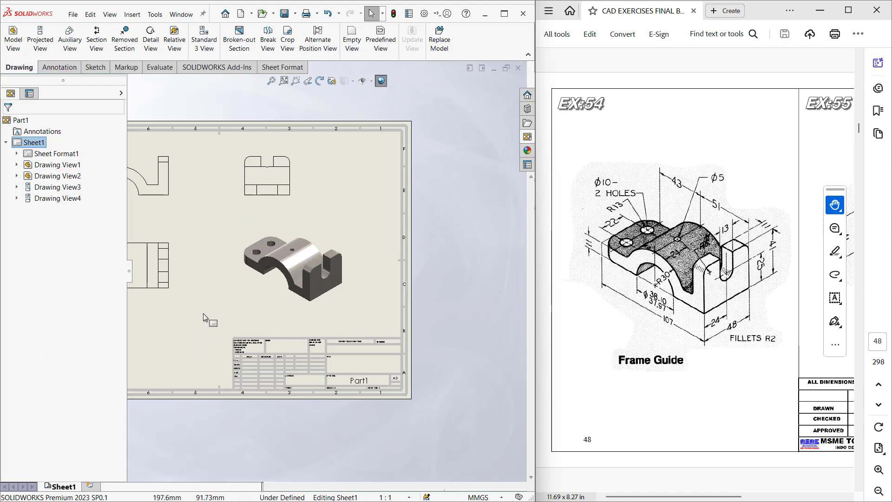
click(129, 277)
middle_drag(195, 340, 253, 351)
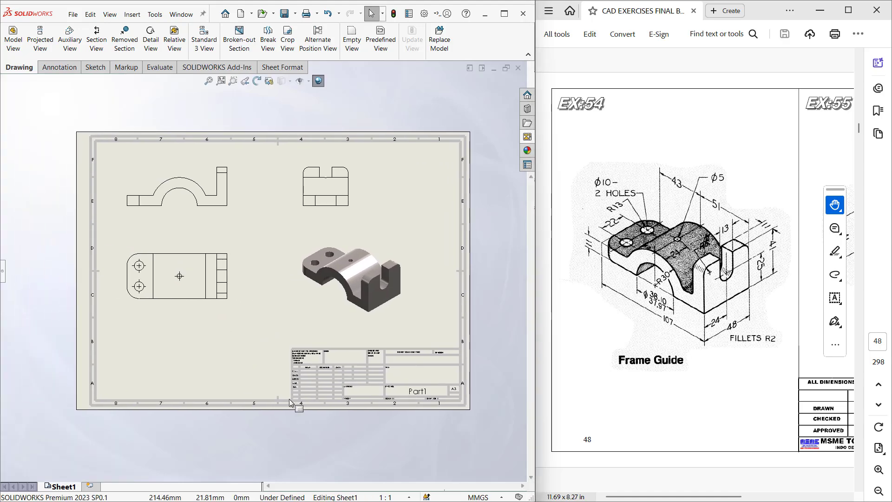
Try a sheet scale of 2:1 and return it to 1:1
click(408, 497)
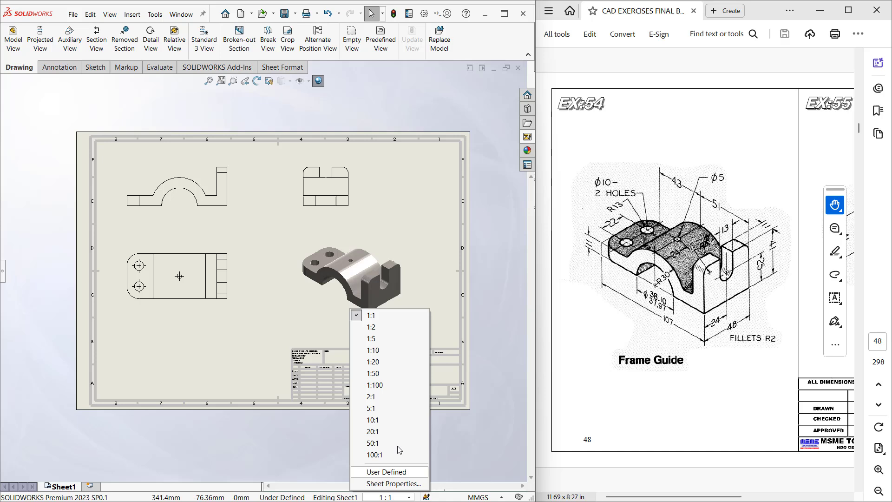
click(375, 397)
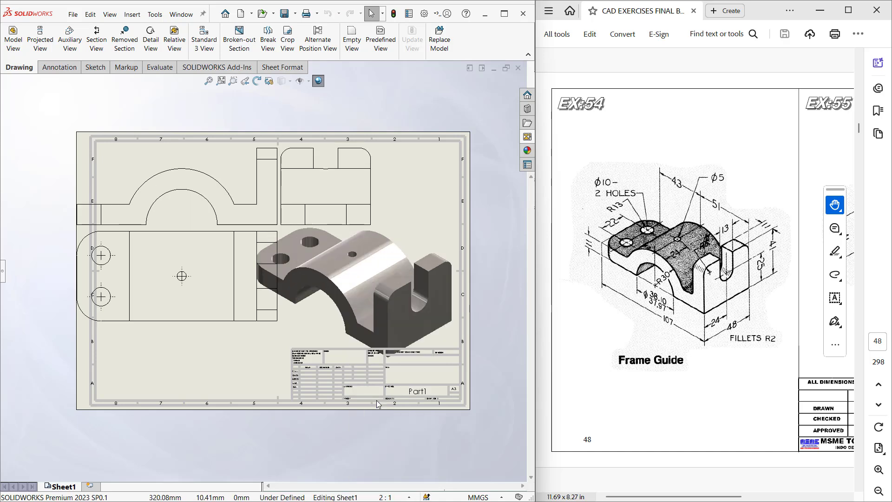
click(409, 497)
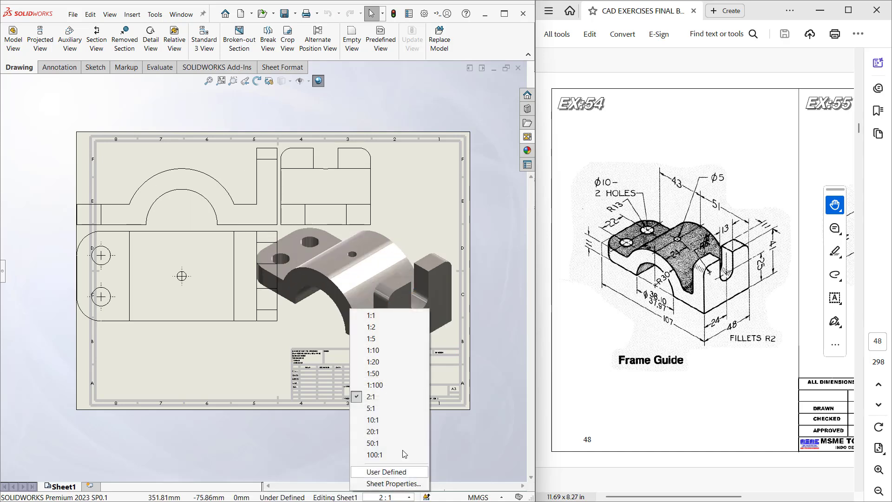
click(374, 316)
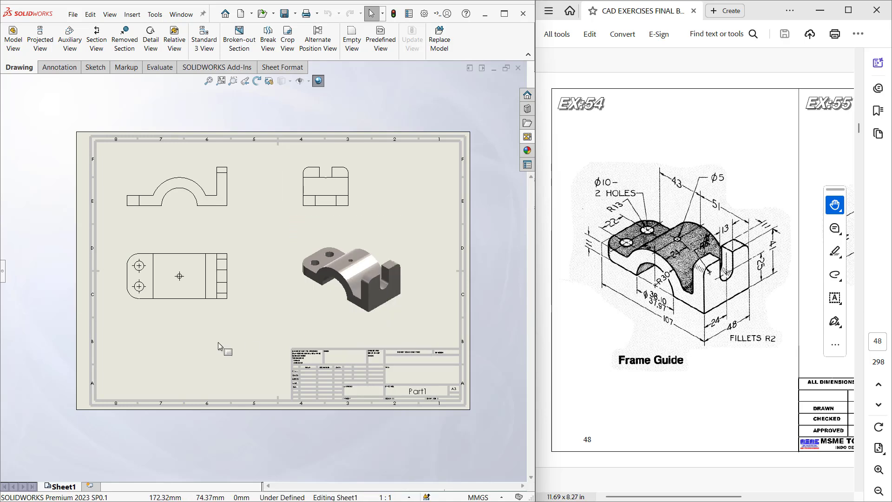
Move the shaded isometric view slightly lower and to the right, above the title block
click(308, 311)
drag(322, 313, 334, 328)
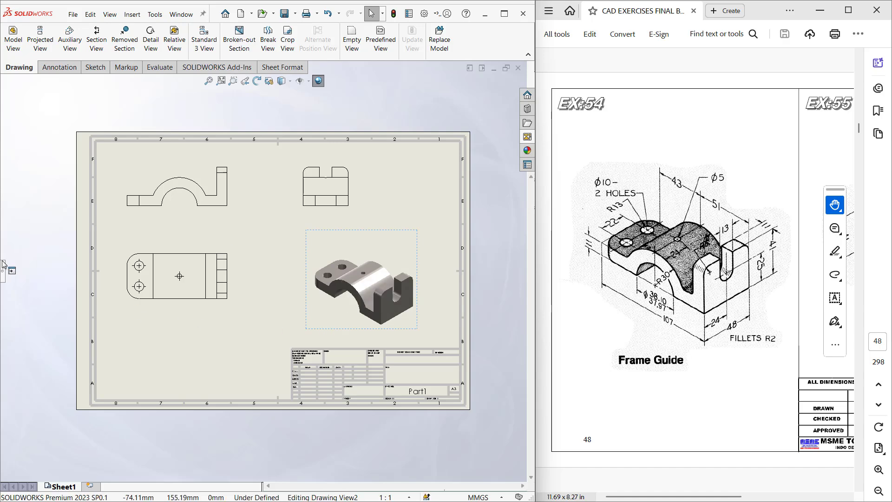
Switch the isometric view to a custom scale, trying 2:1 before settling on 1:1
click(3, 276)
scroll(52, 387, down, 3)
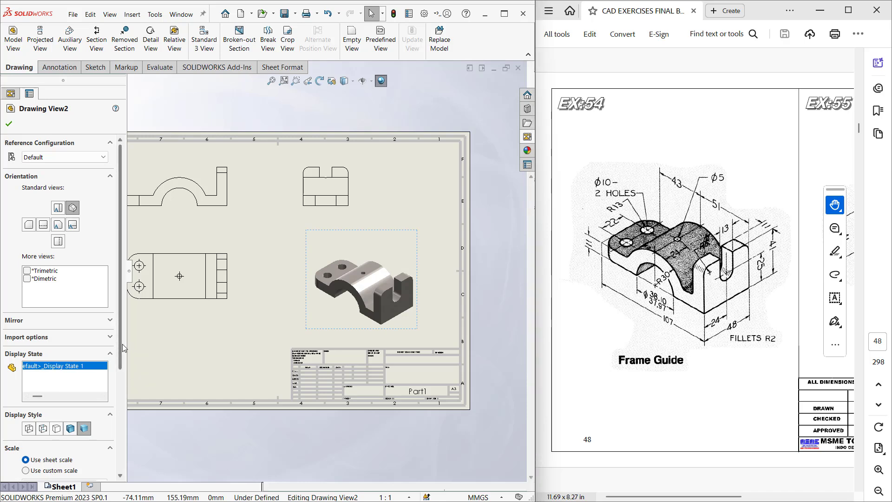
drag(119, 344, 119, 451)
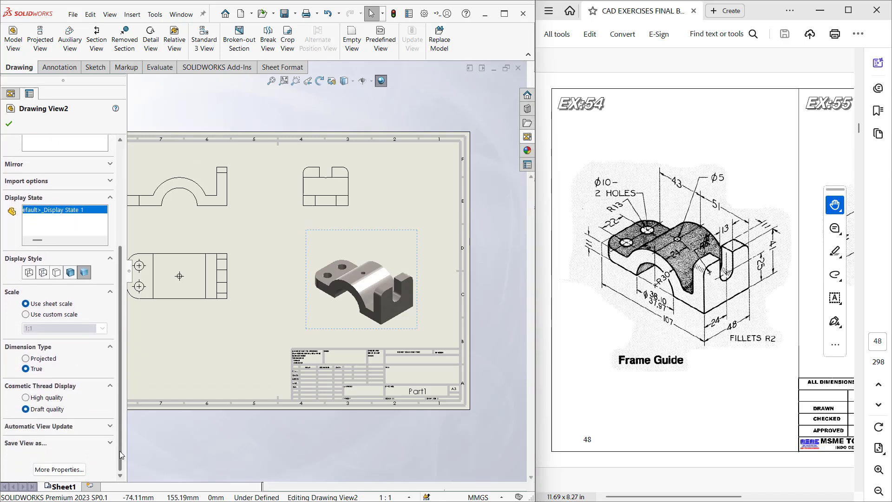
click(73, 315)
click(103, 328)
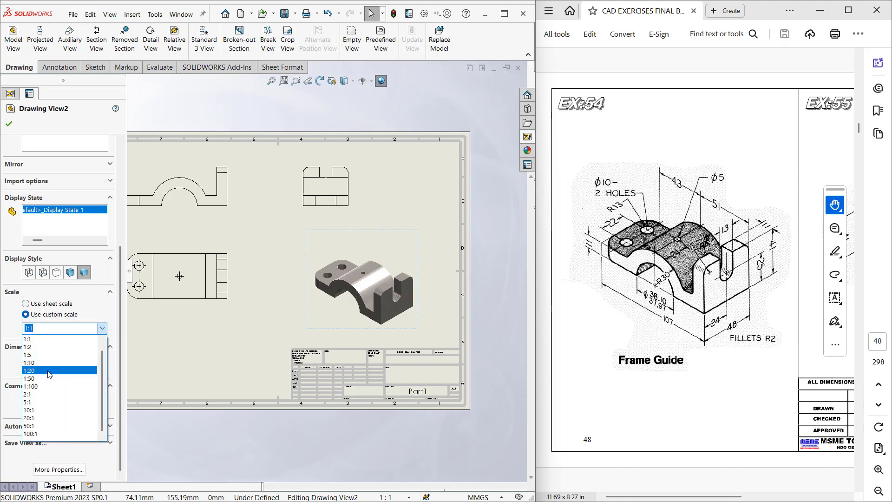
click(46, 396)
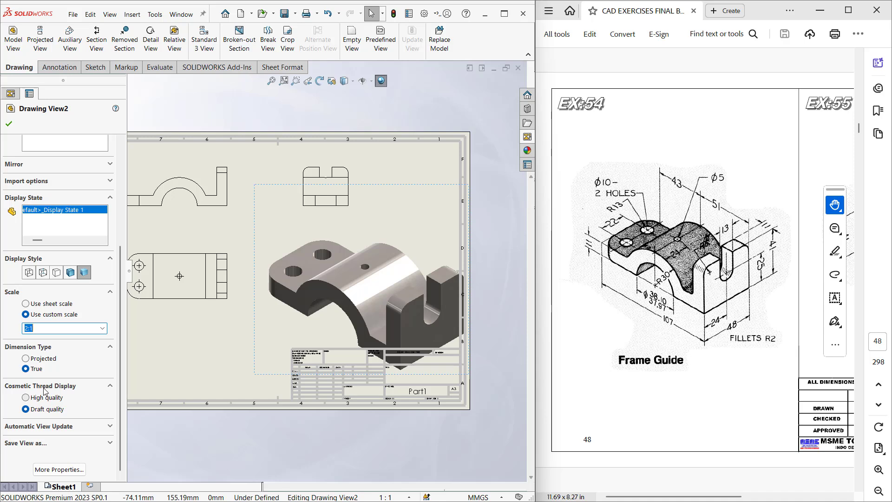
click(99, 329)
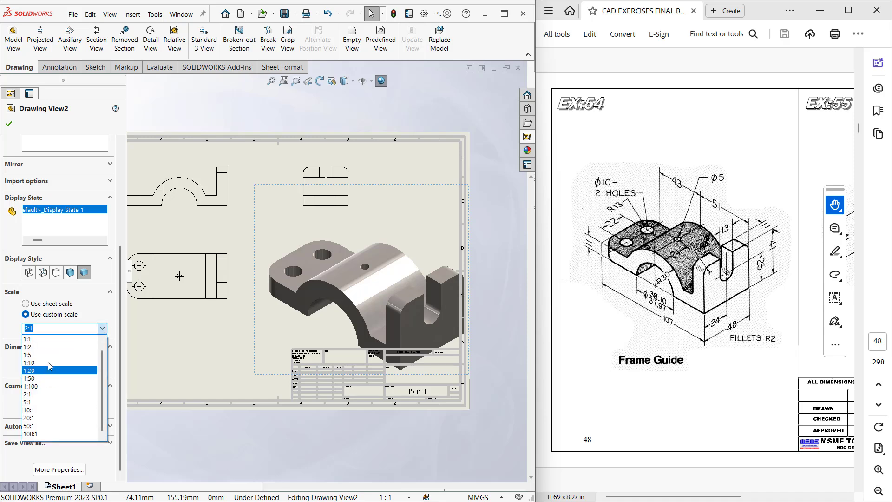
click(45, 340)
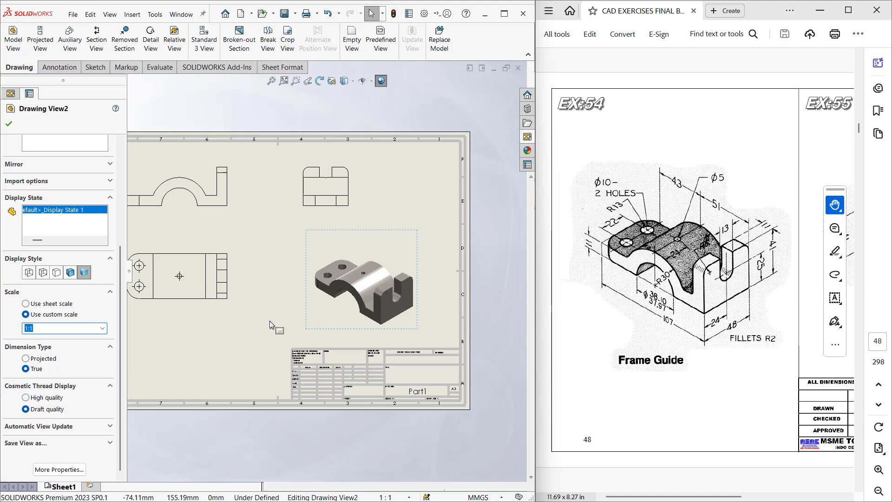
click(241, 341)
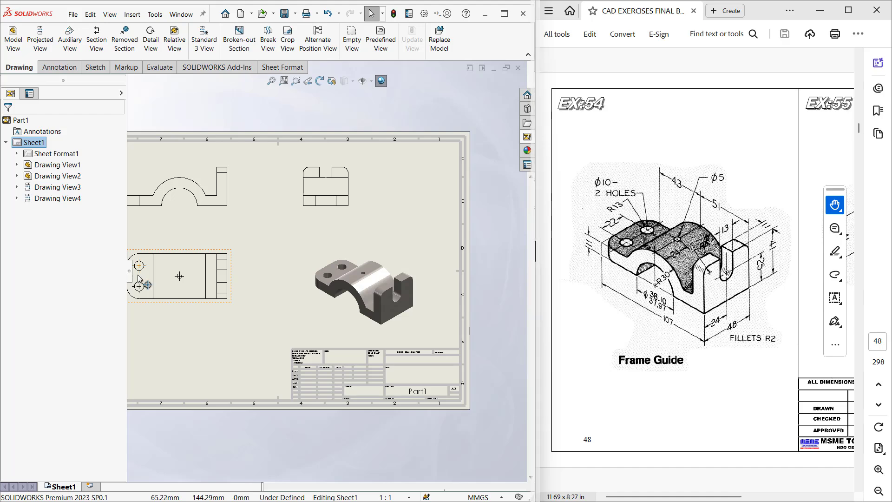
Shift the plan view and the front view further down the sheet to make room for dimensions
middle_drag(291, 239, 354, 250)
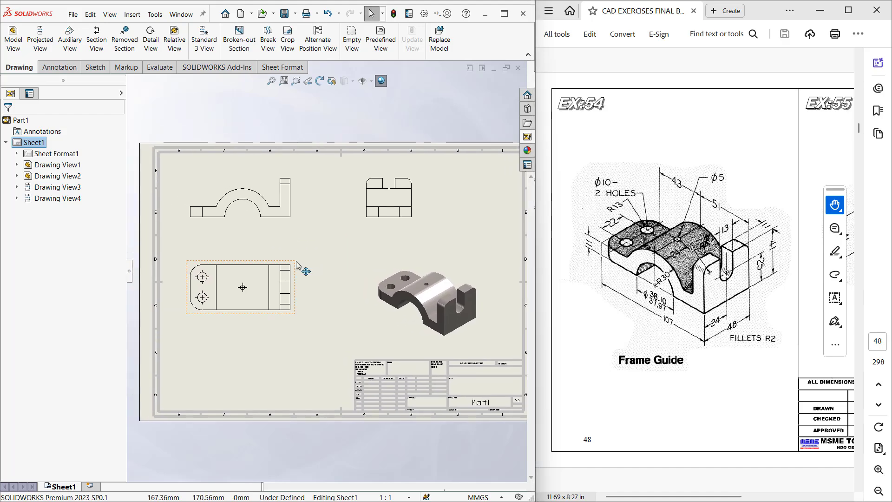
drag(307, 267, 304, 285)
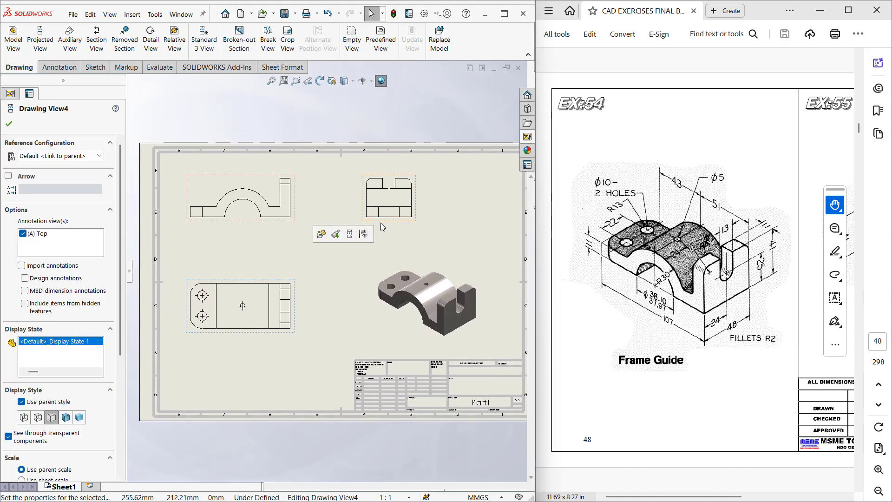
drag(278, 224, 281, 238)
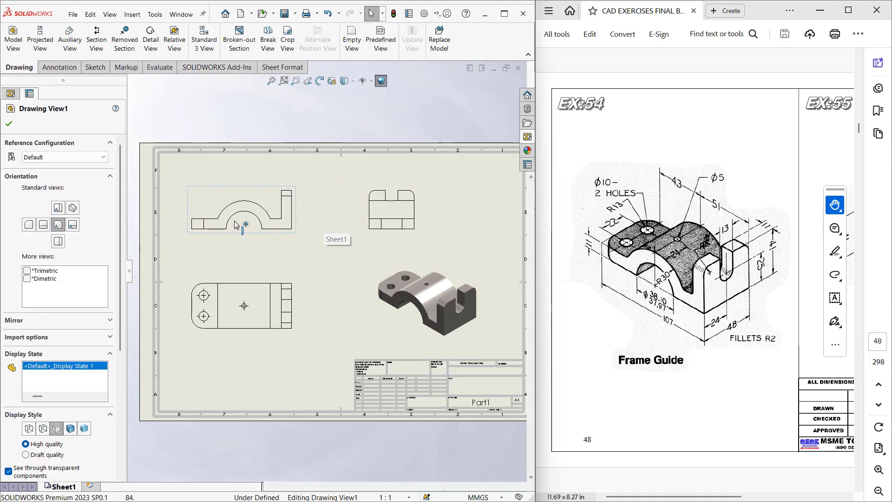
click(329, 212)
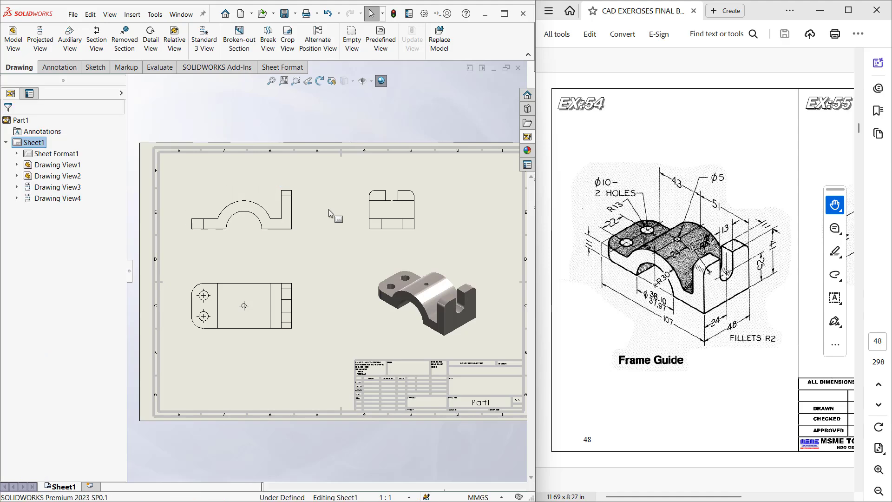
Insert model items from the entire model into all views, including hole callouts, all annotation types, axes and origins
click(53, 65)
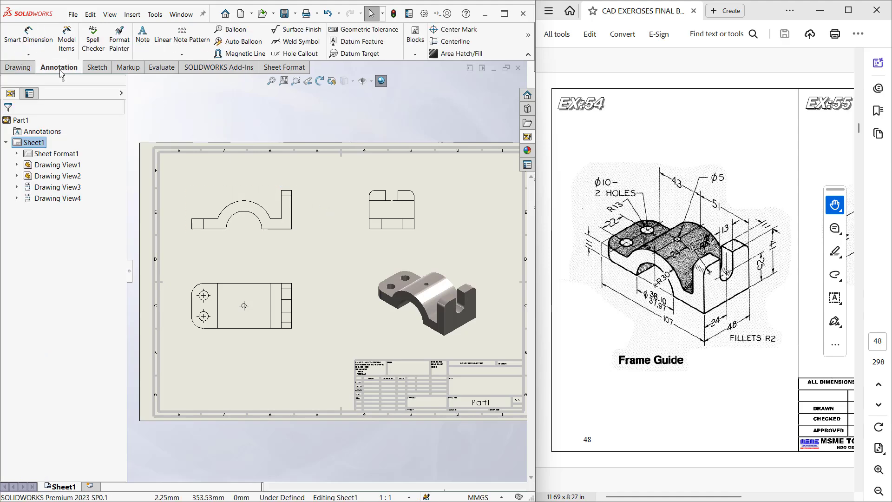
click(71, 49)
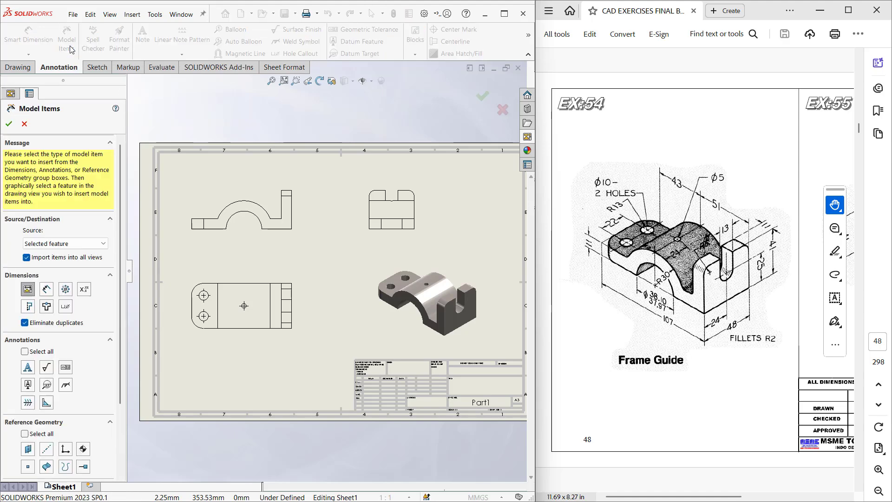
click(51, 243)
click(45, 258)
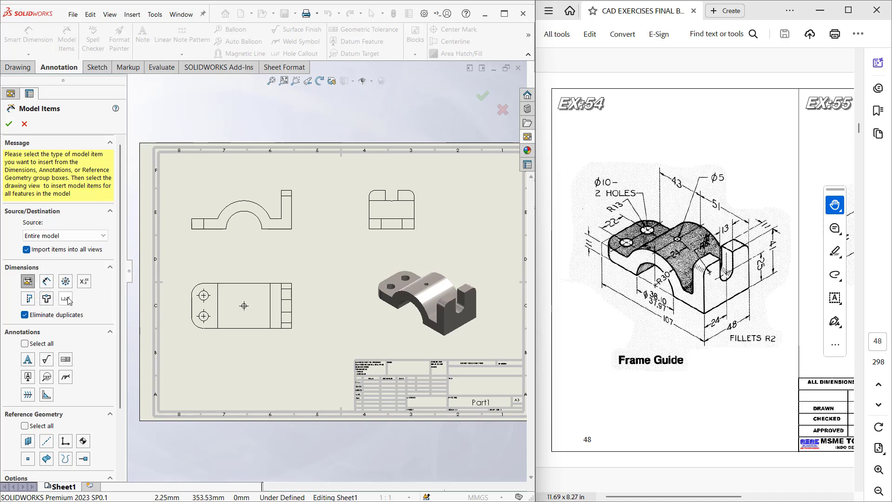
click(35, 344)
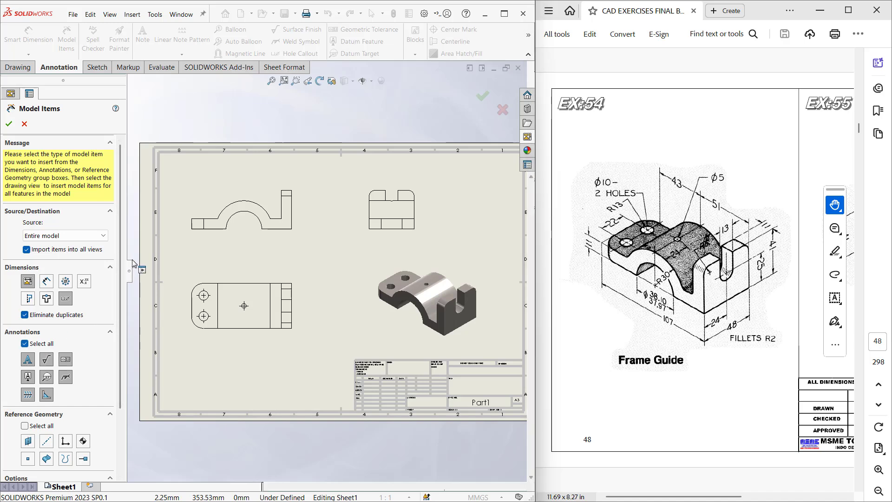
click(65, 444)
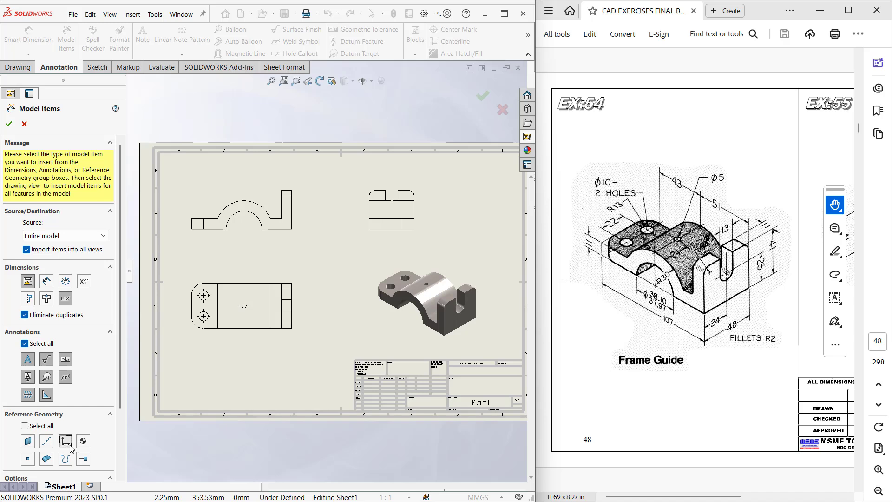
click(48, 445)
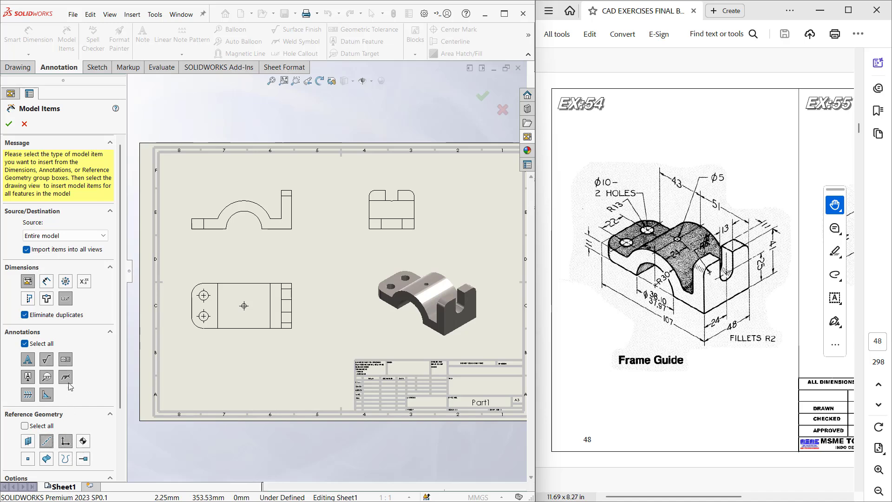
click(9, 124)
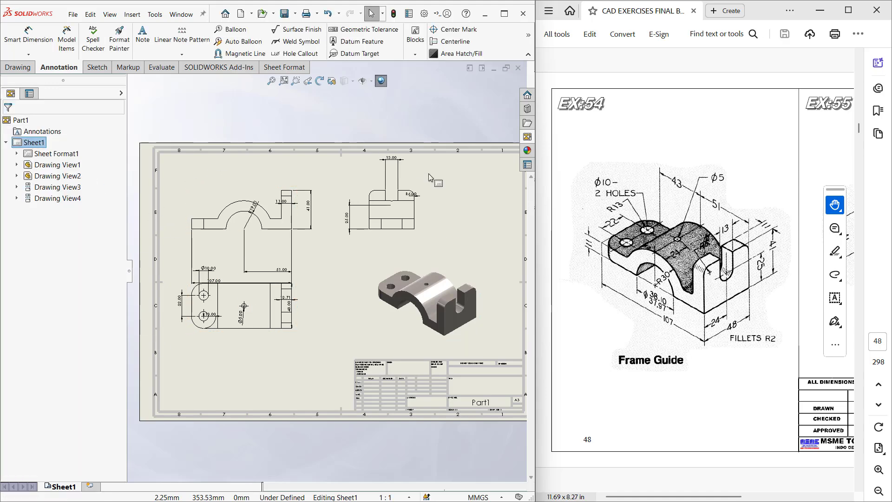
Select all the inserted dimensions on the three orthographic views and auto-arrange them
key(f)
scroll(310, 180, down, 1)
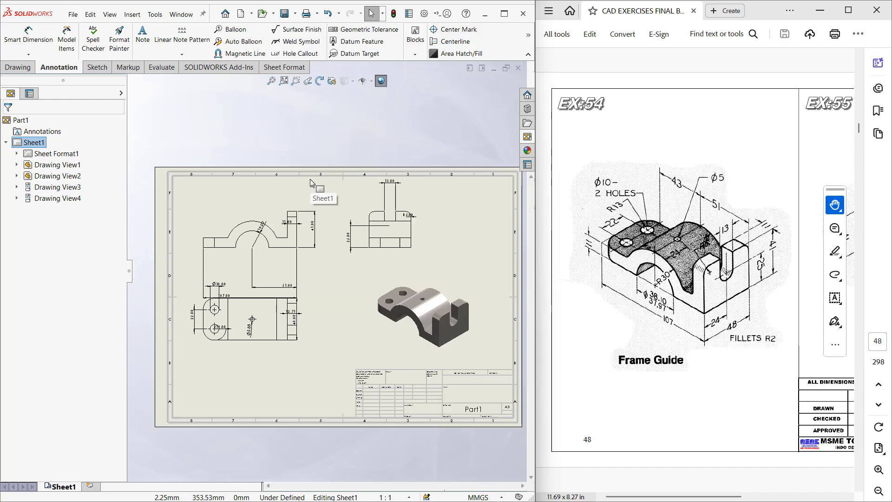
mouse_move(132, 127)
mouse_down()
mouse_move(347, 284)
mouse_move(431, 363)
mouse_up()
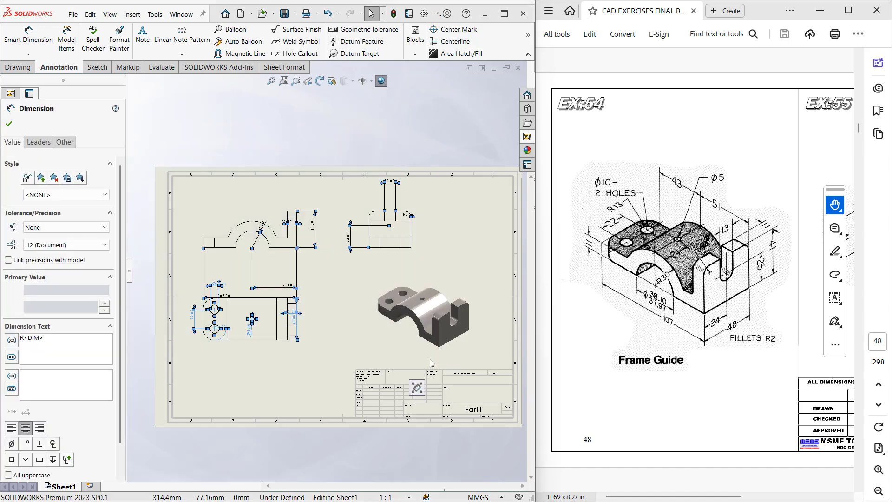
mouse_move(421, 385)
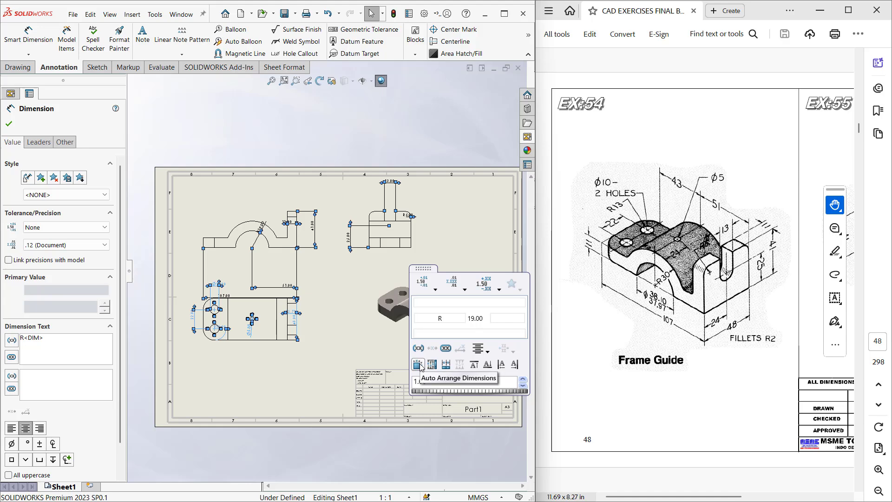
click(420, 365)
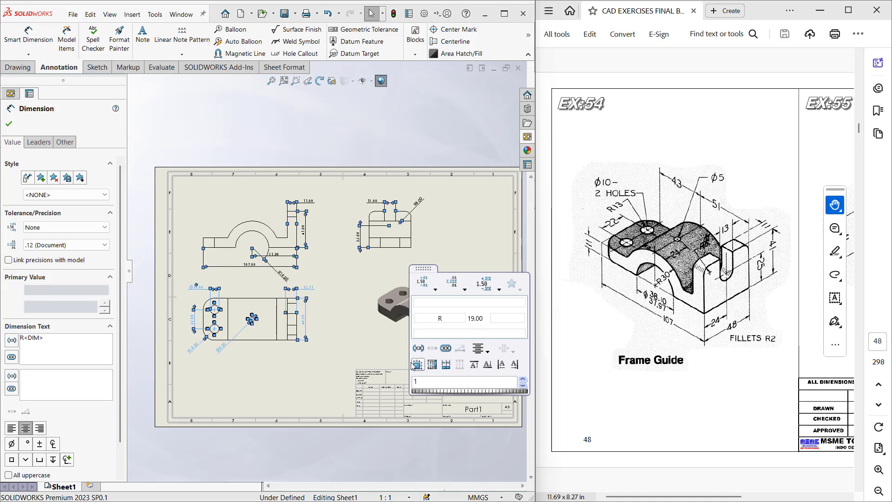
click(286, 379)
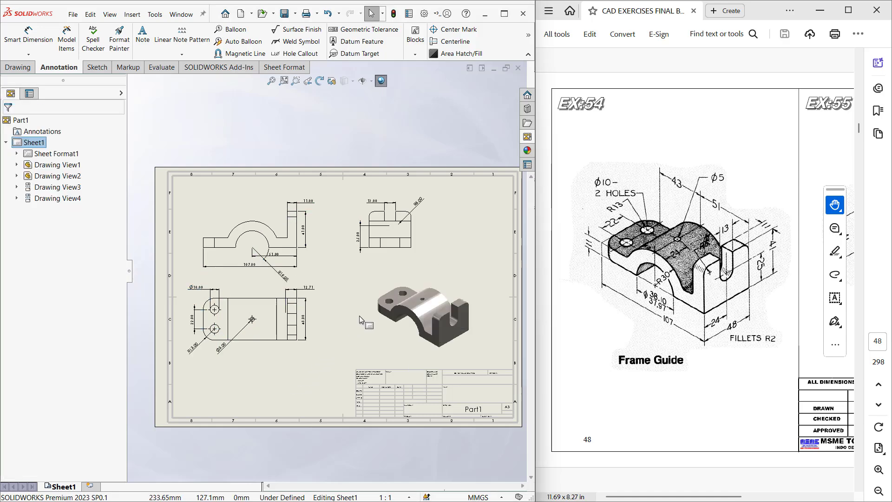
Maximize the drawing window and move the arch's R19 dimension above the front view
click(505, 15)
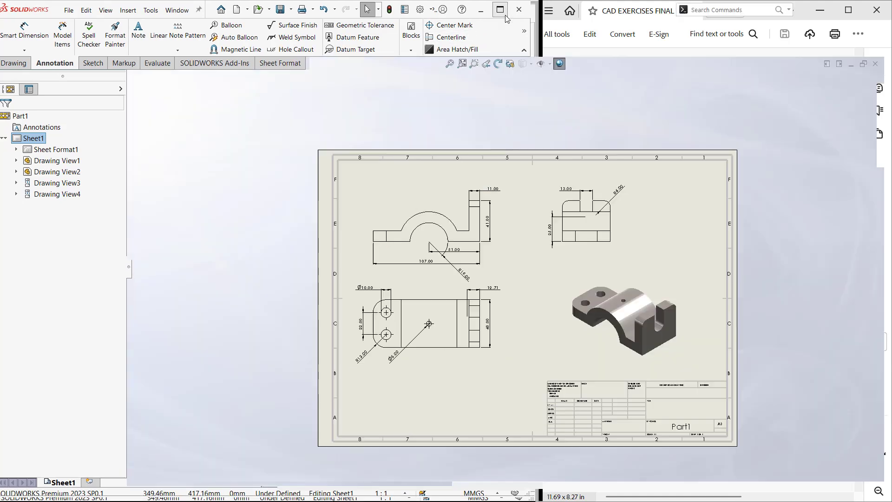
scroll(595, 261, down, 3)
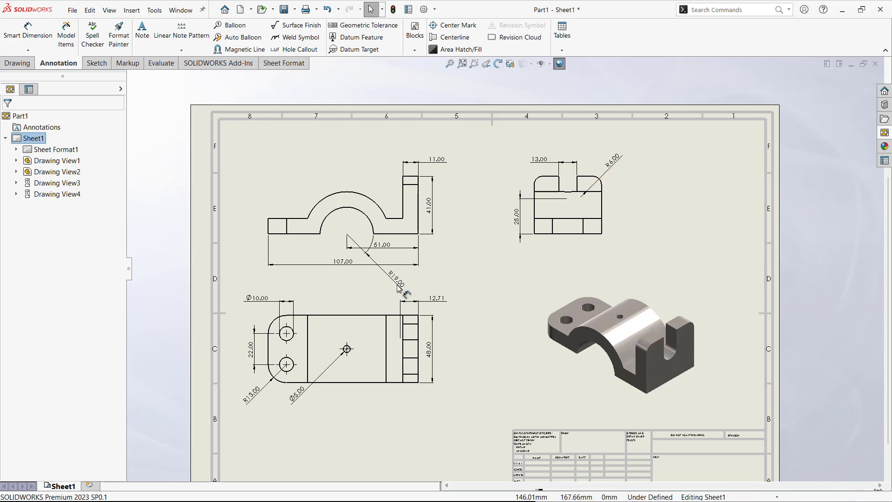
drag(399, 286, 389, 169)
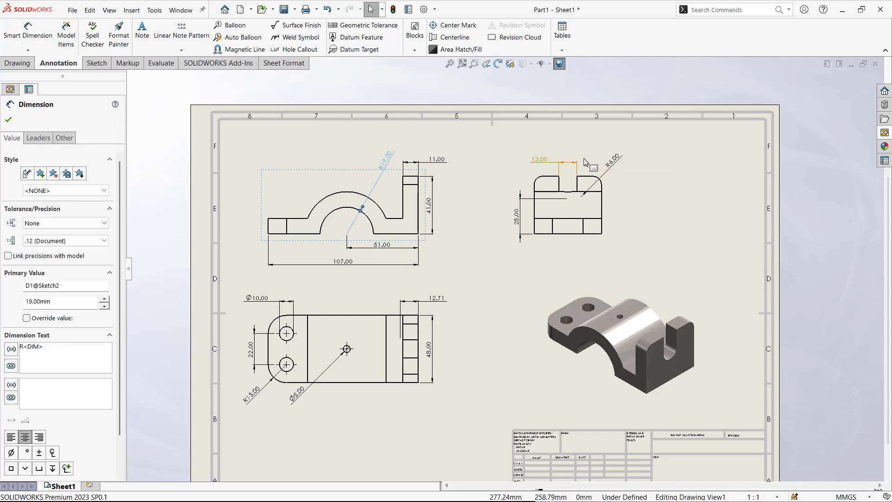
Keep the side view's R6 fillet dimension at 6 mm and choose a different leader display style for it
double_click(610, 162)
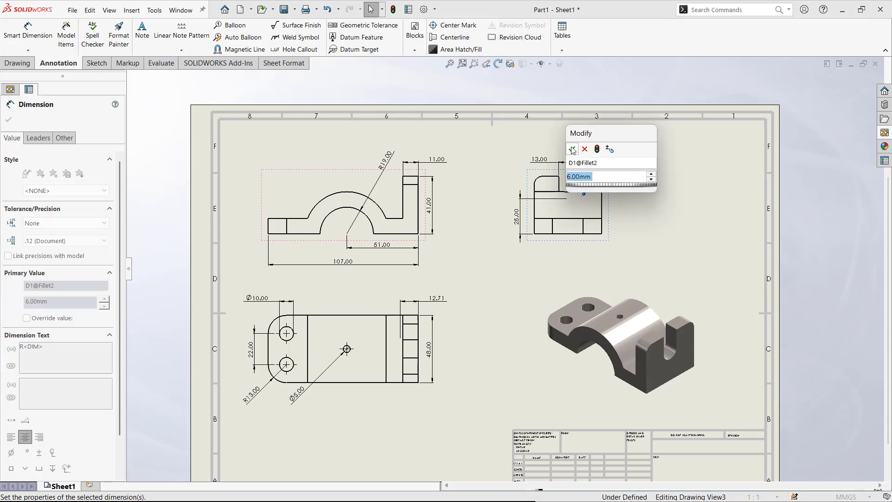
click(572, 150)
click(64, 138)
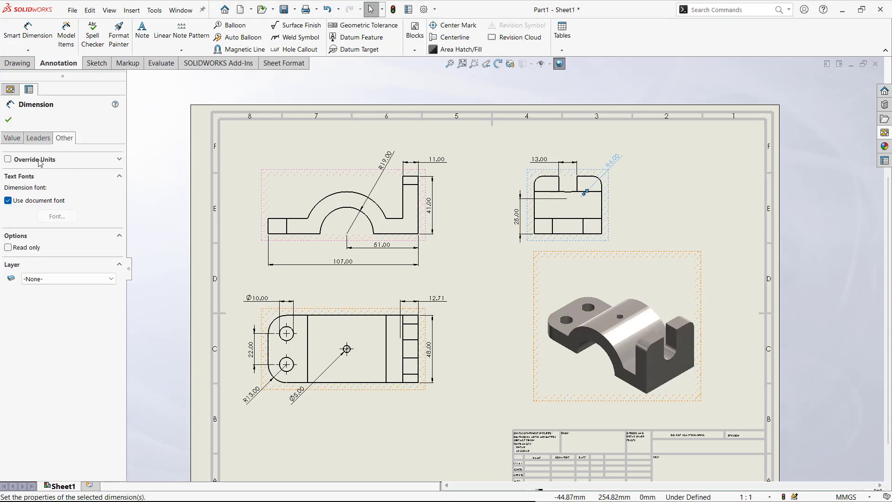
click(38, 138)
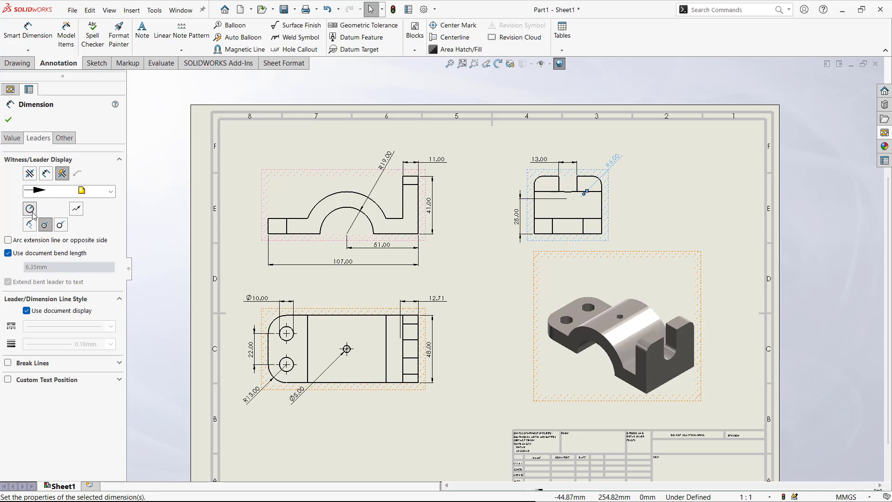
click(62, 225)
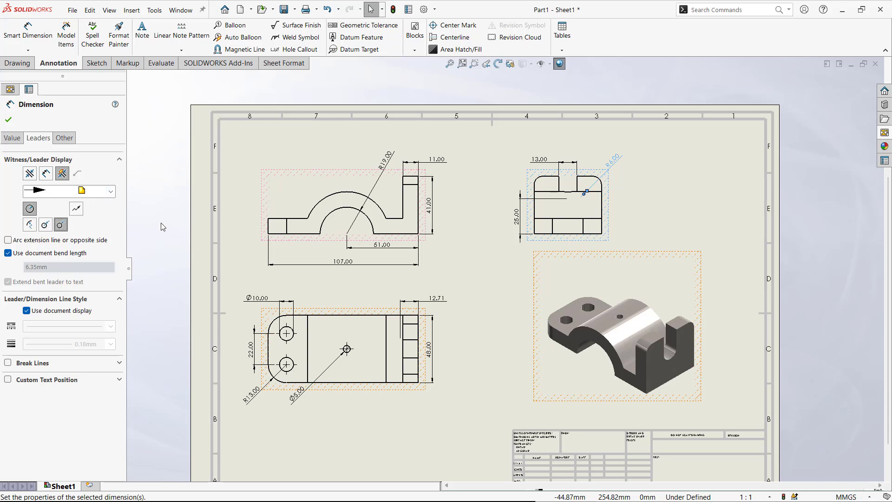
click(479, 266)
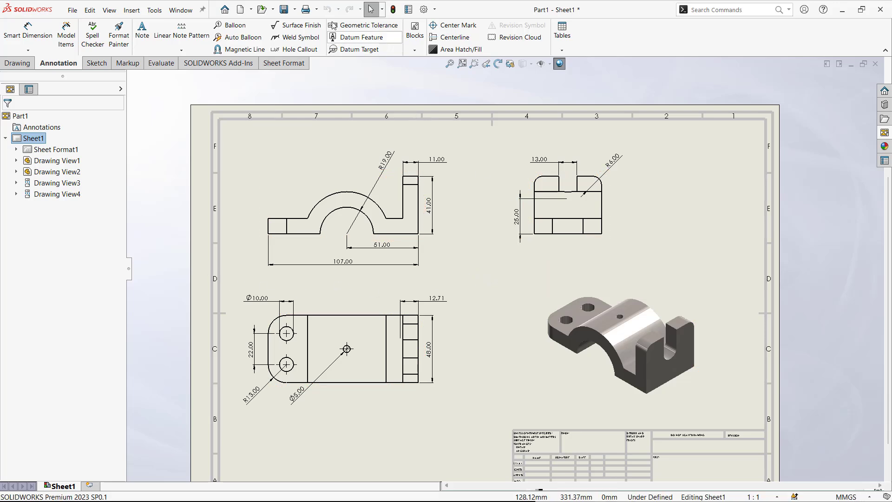
Set the document's radius dimension text position to a broken leader with horizontal text
click(424, 11)
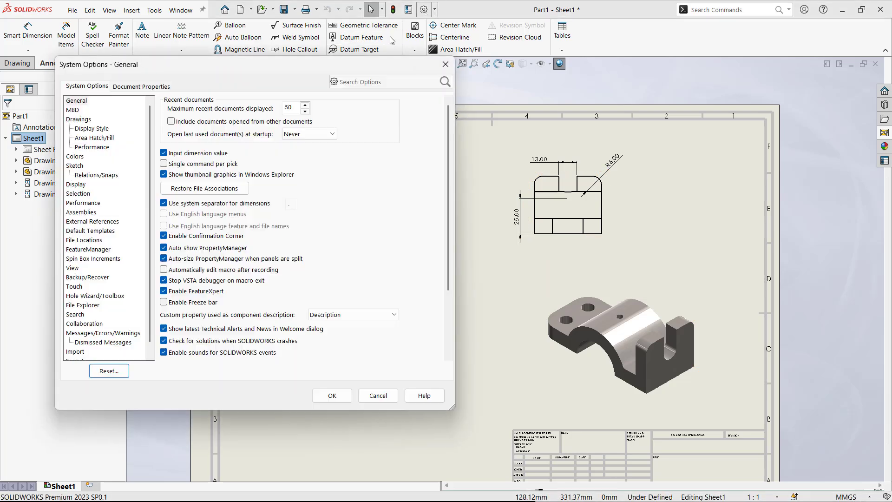
click(141, 86)
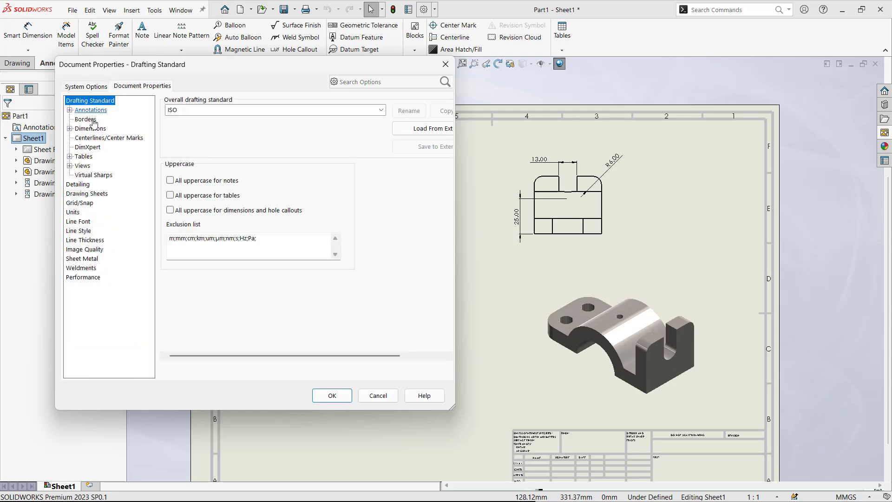
click(69, 128)
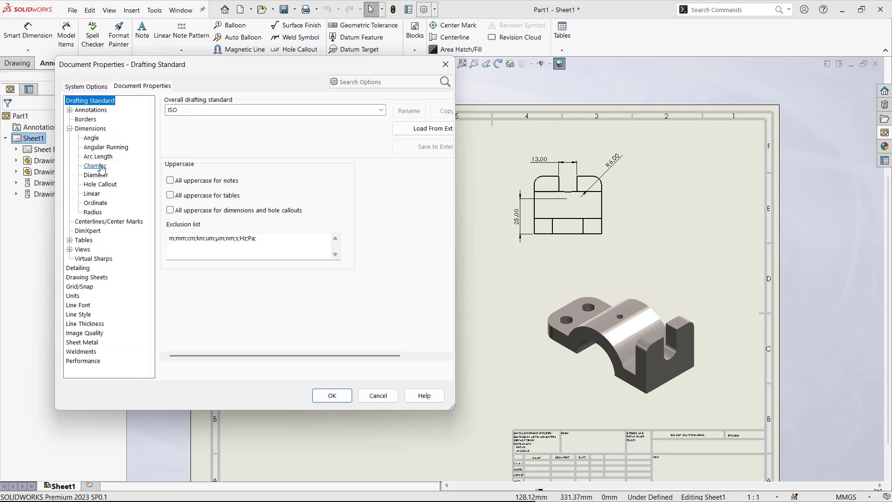
click(93, 212)
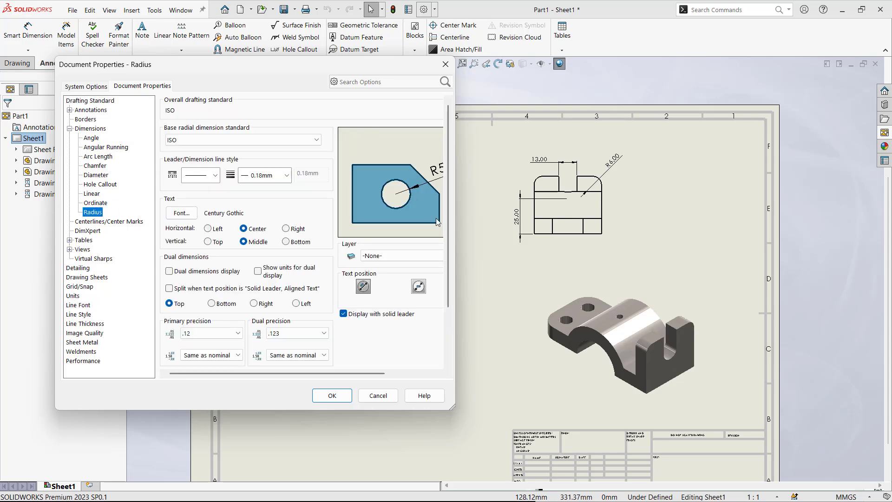
drag(455, 240, 564, 241)
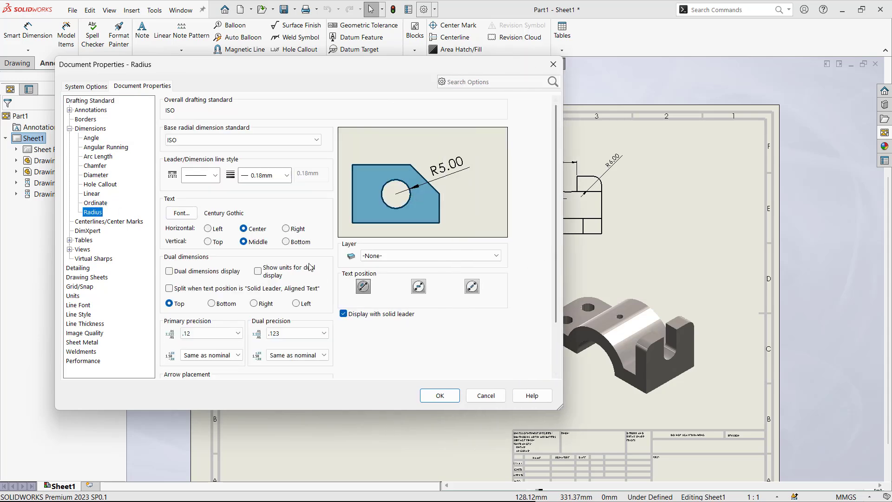
click(418, 287)
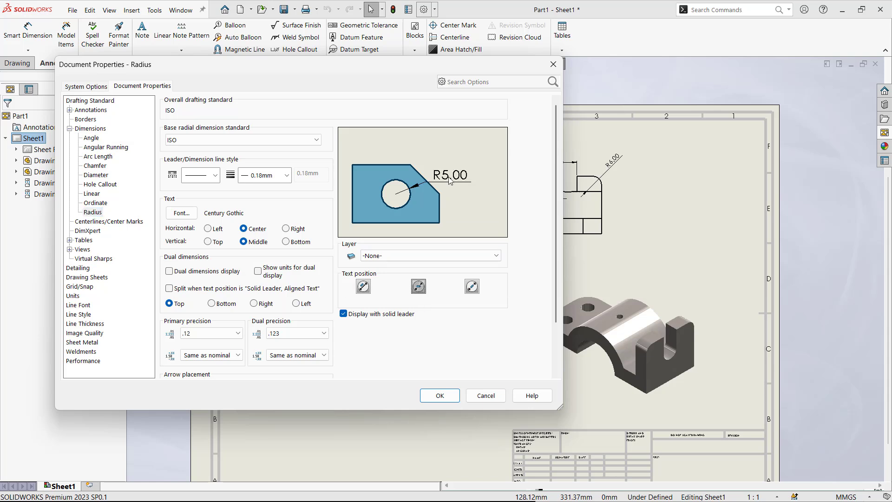
click(431, 394)
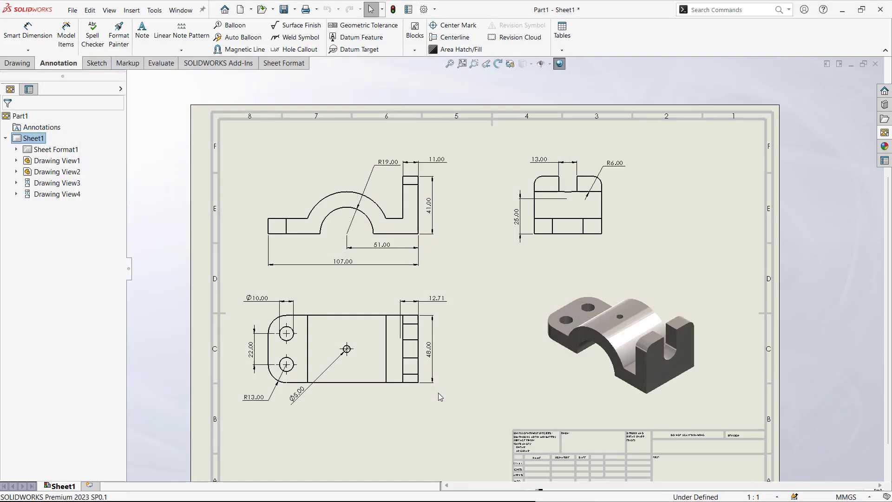
Move the arch's R19 dimension to the upper left of the front view and the small hole's Ø5 dimension above the top view
drag(297, 394, 343, 284)
drag(383, 166, 250, 170)
click(245, 271)
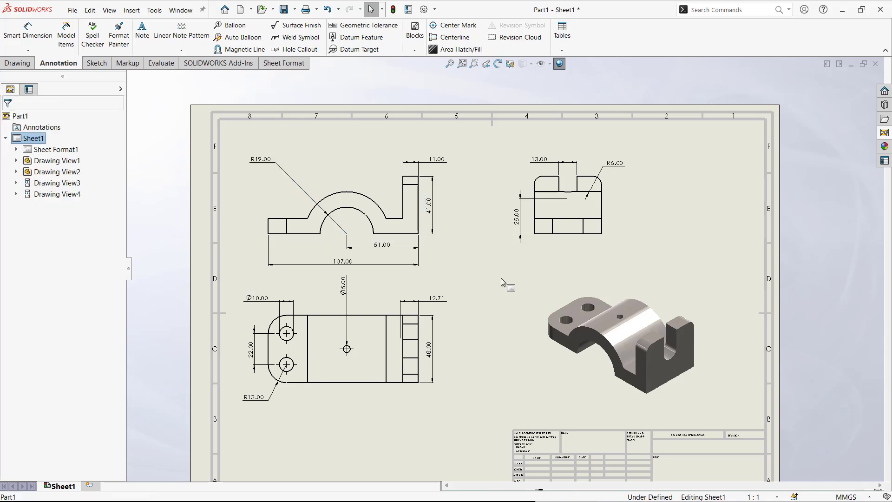
mouse_move(344, 289)
mouse_down()
mouse_move(367, 310)
mouse_move(358, 390)
mouse_move(397, 408)
mouse_move(390, 302)
mouse_move(381, 295)
mouse_up()
click(258, 248)
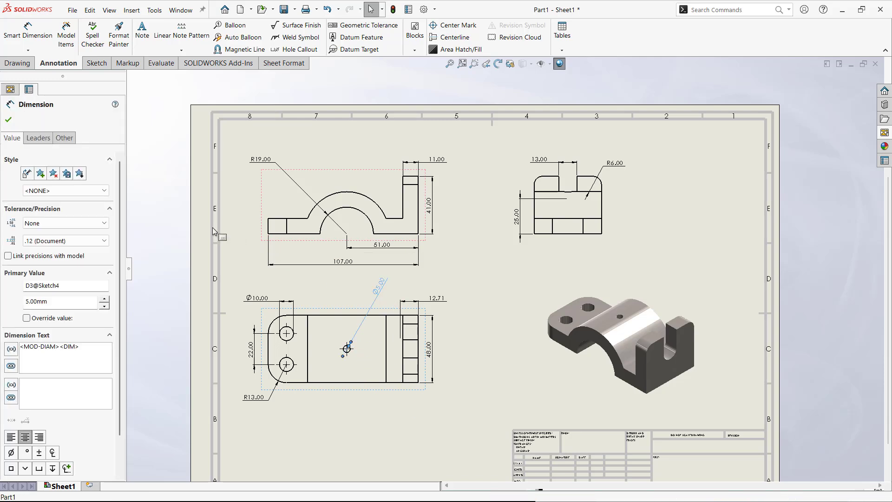
Set the document's diameter dimension text position to a broken leader with horizontal text
click(425, 12)
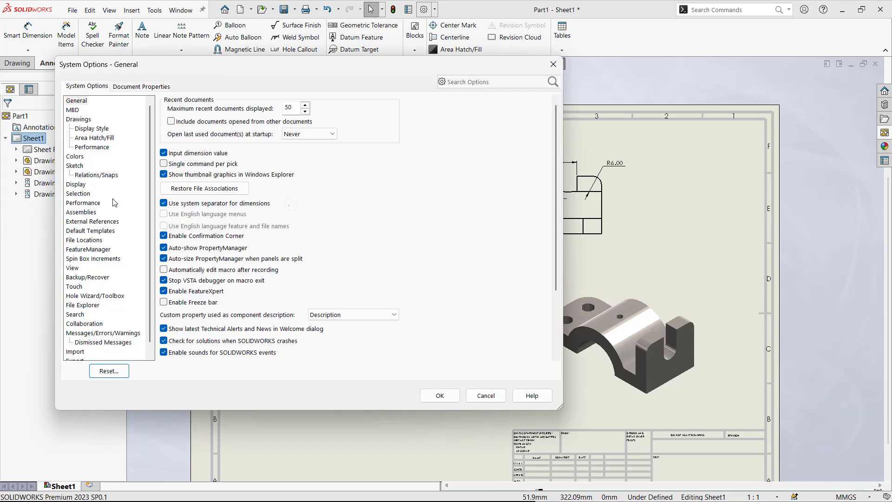
click(138, 87)
click(94, 175)
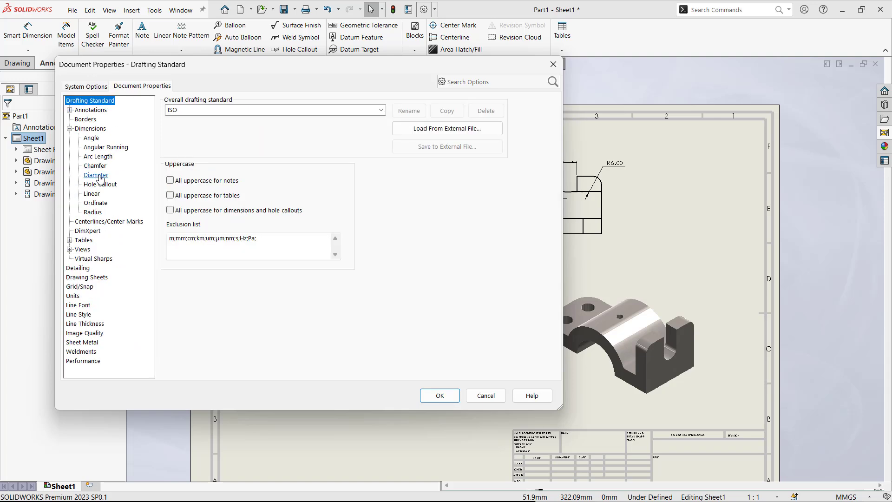
click(418, 287)
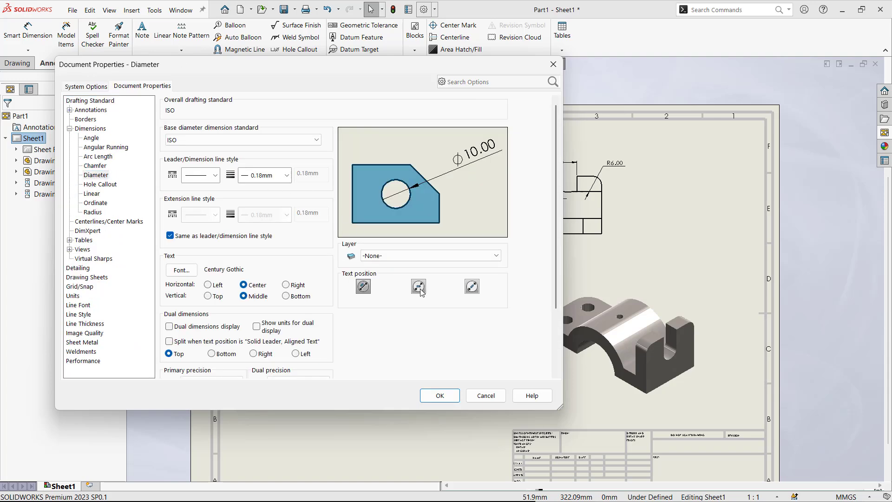
click(438, 396)
Place the Ø5 hole dimension below the top view and delete the 12.71 dimension above that view
drag(381, 288, 398, 411)
click(303, 433)
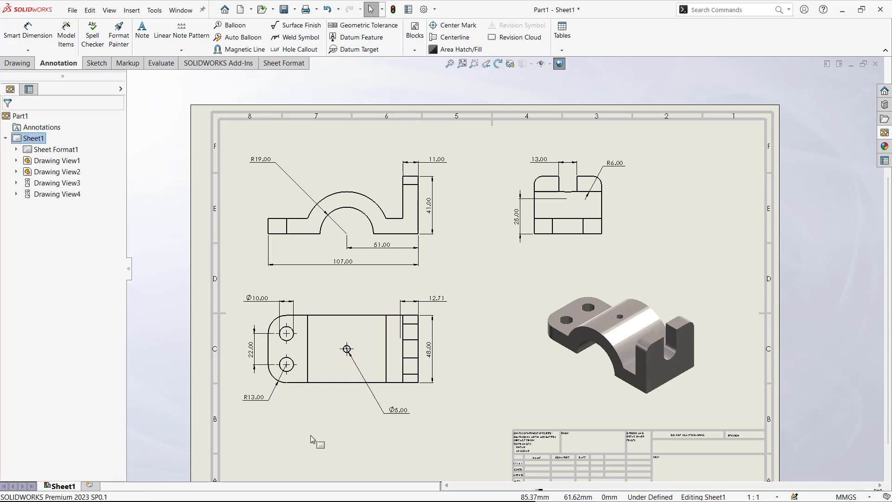
click(442, 302)
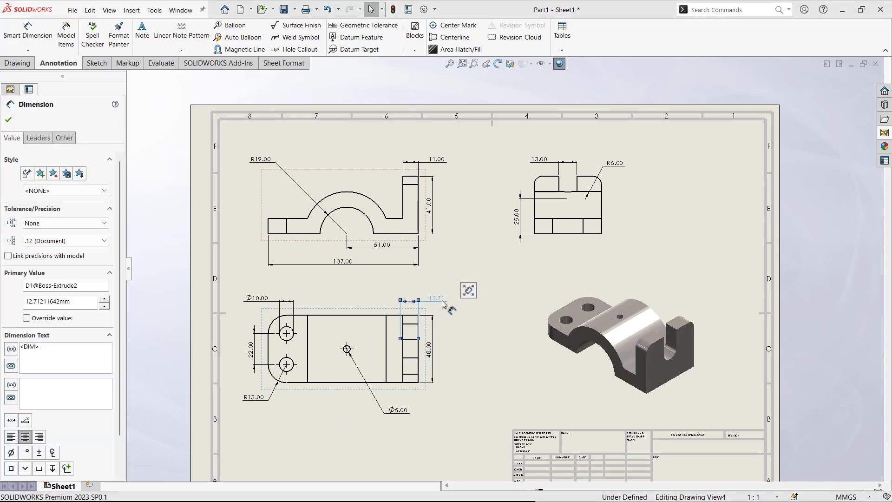
key(Delete)
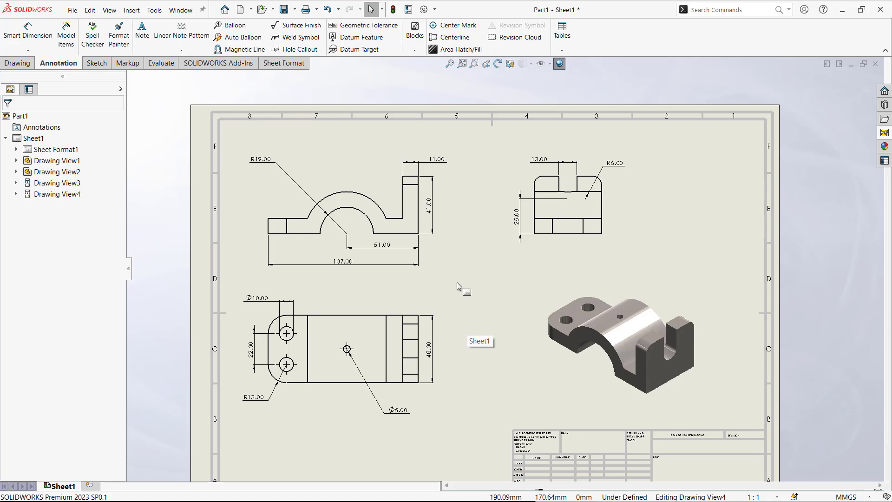
Copy the 48 mm width dimension from the top view to below the side view
click(433, 352)
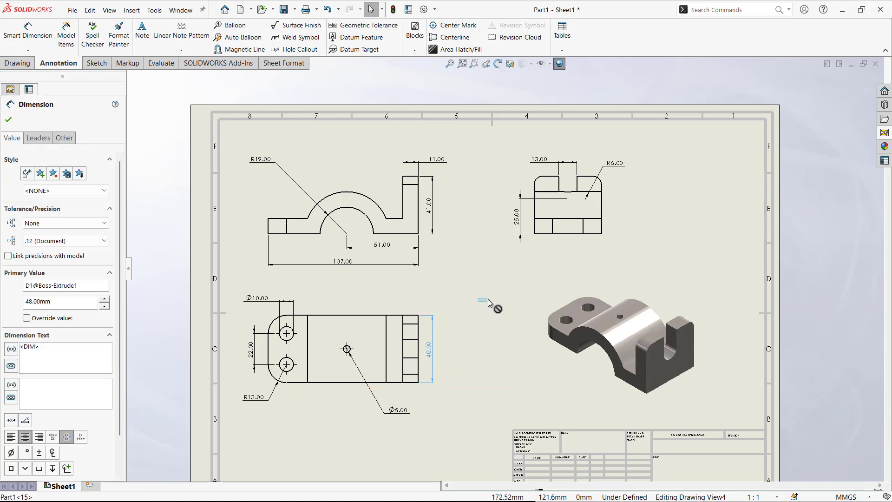
mouse_move(552, 247)
ctrl+mouse_down()
mouse_move(570, 234)
mouse_move(566, 256)
ctrl+mouse_up()
click(482, 308)
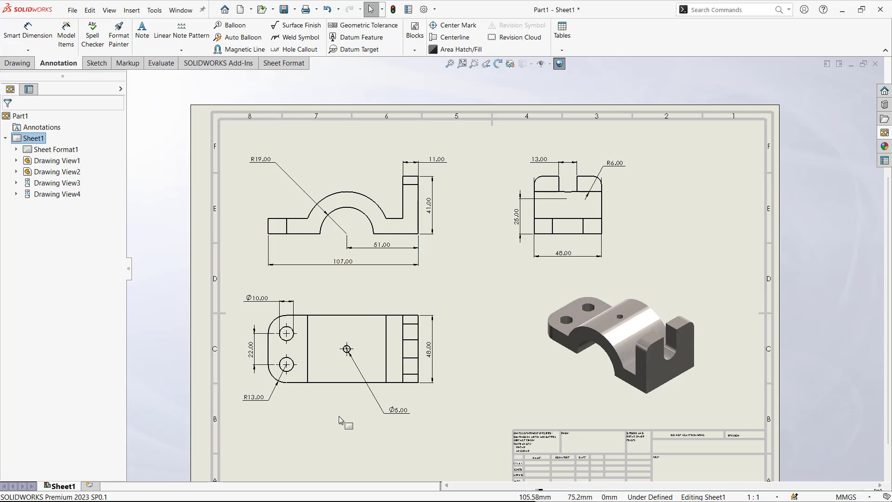
Move the overall length dimension from the front view to below the top view and set it to 108 mm
click(343, 261)
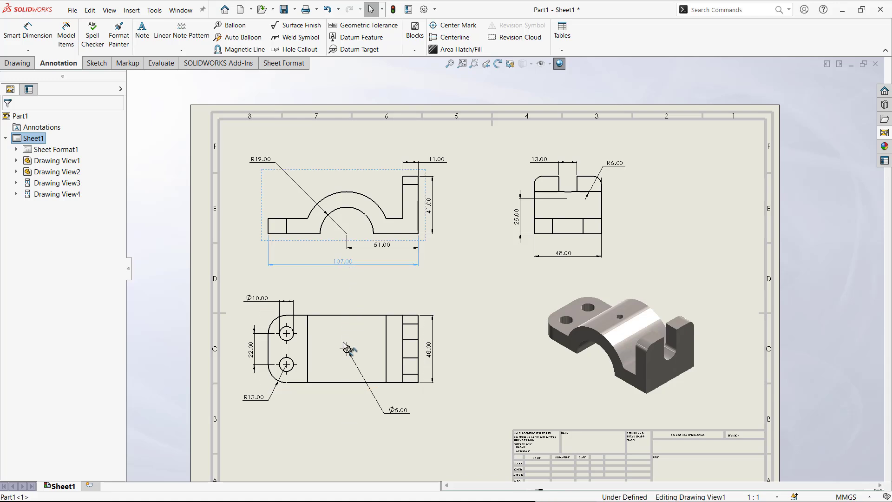
shift+drag(343, 366, 337, 437)
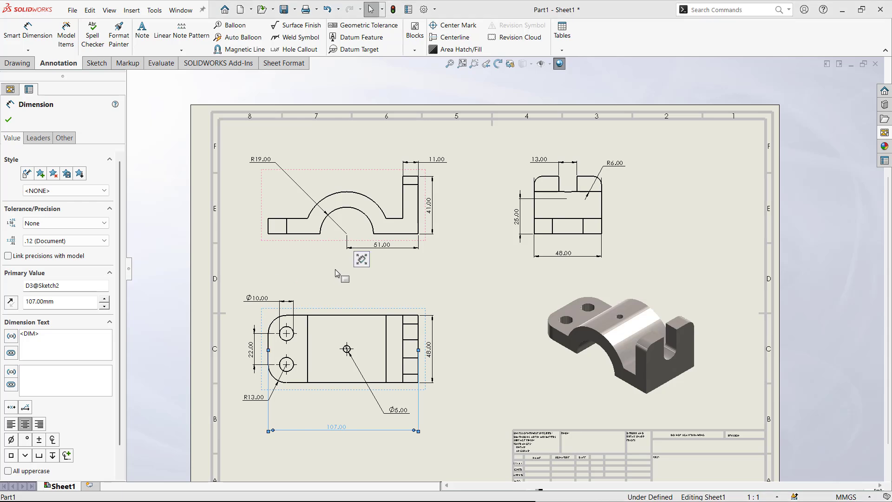
double_click(336, 428)
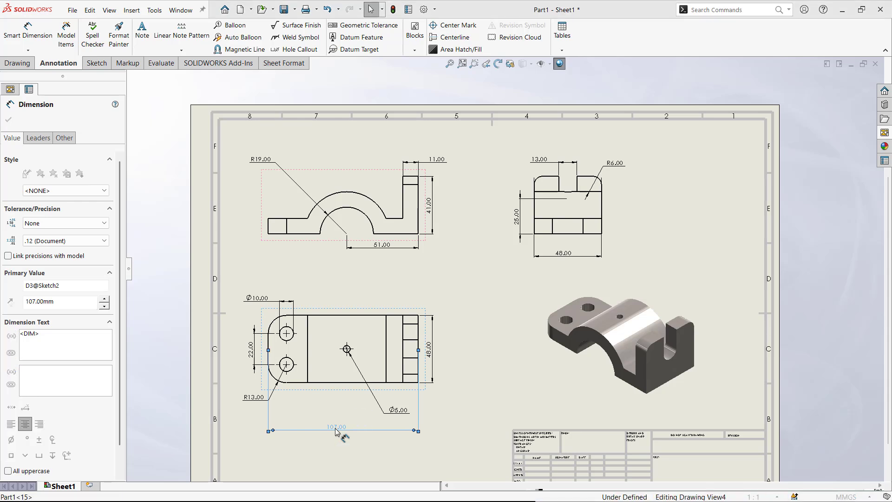
text(108)
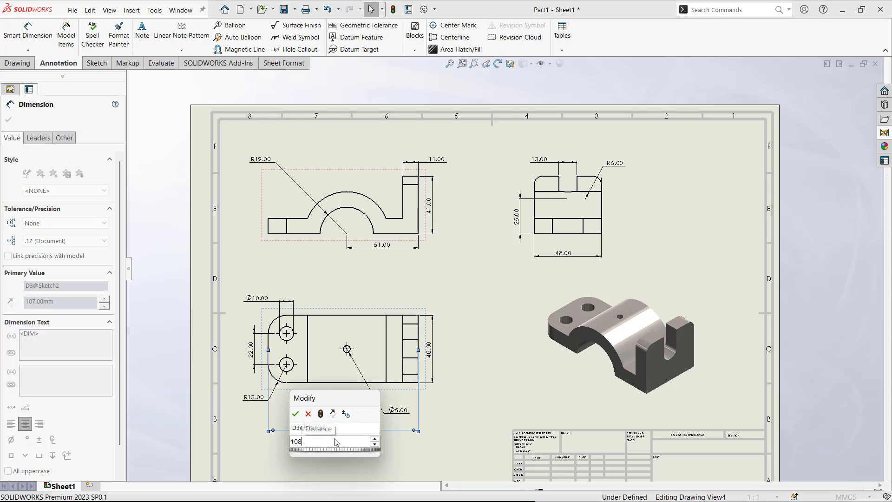
key(Return)
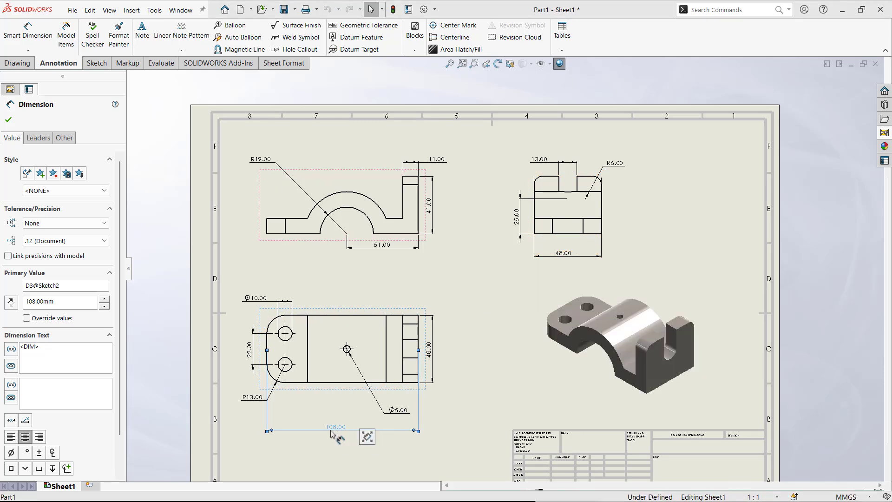
Check the overall length of the base extrusion in the part model and return to the drawing
key(ctrl+Tab)
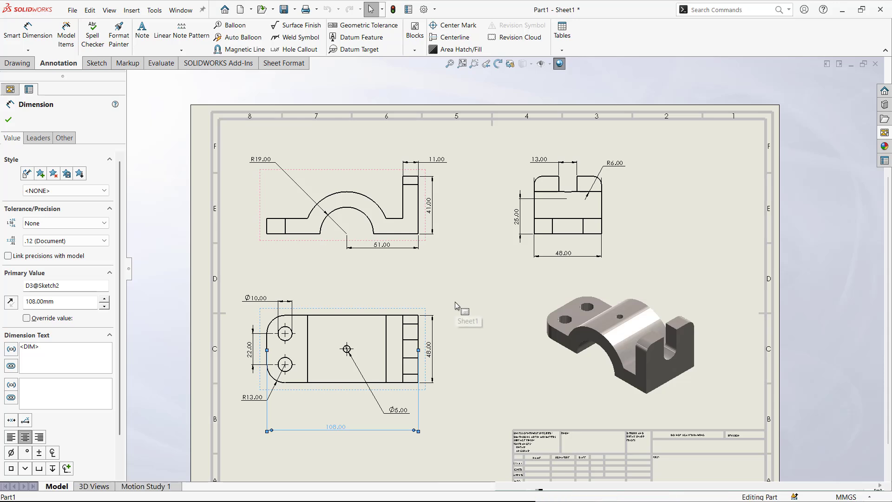
double_click(287, 274)
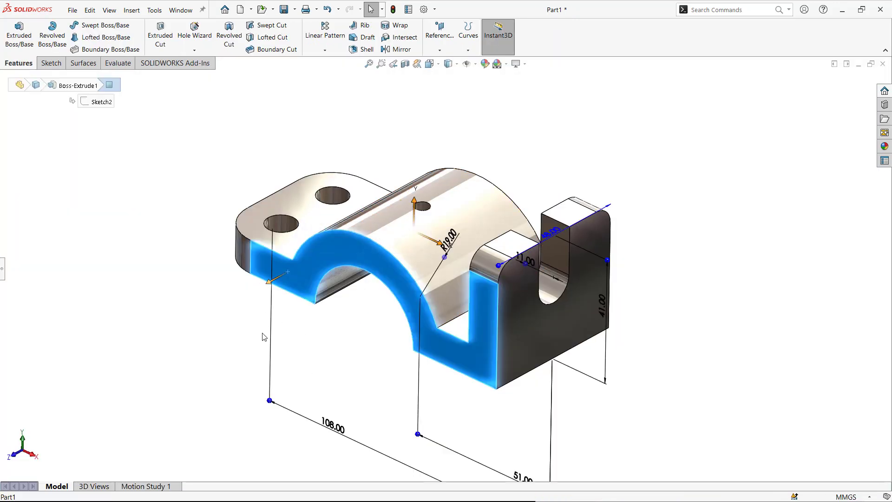
key(z)
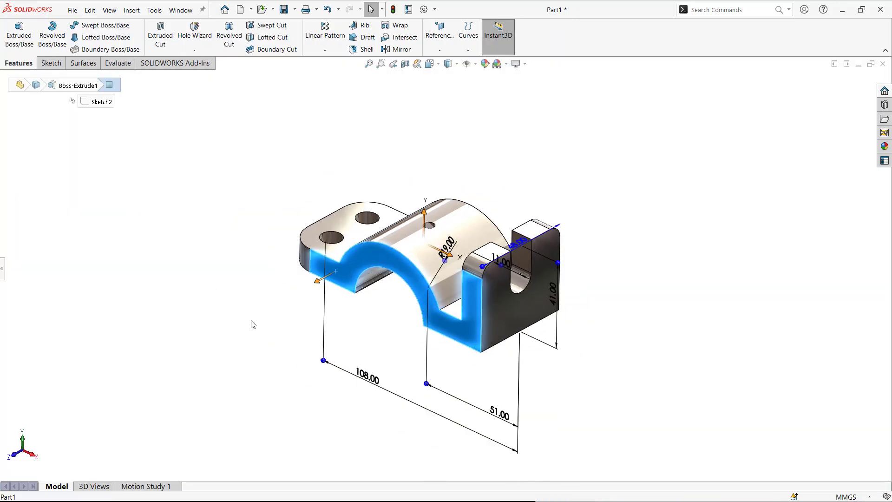
click(275, 381)
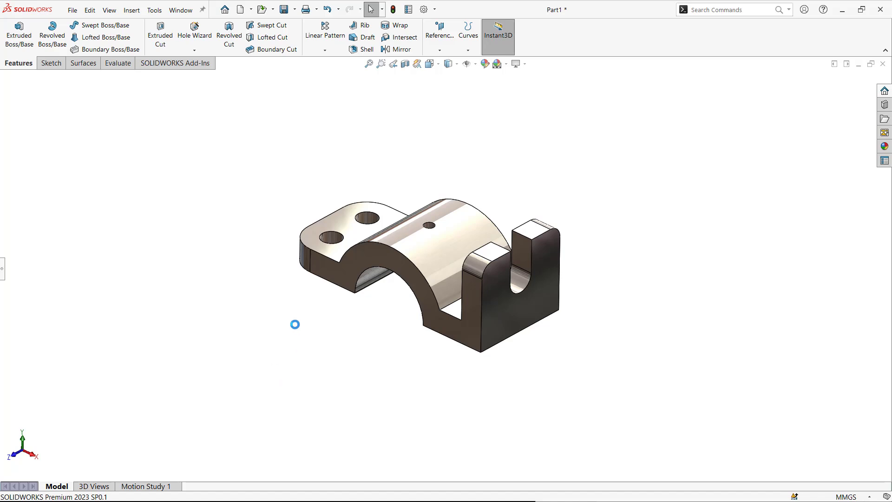
key(ctrl+Tab)
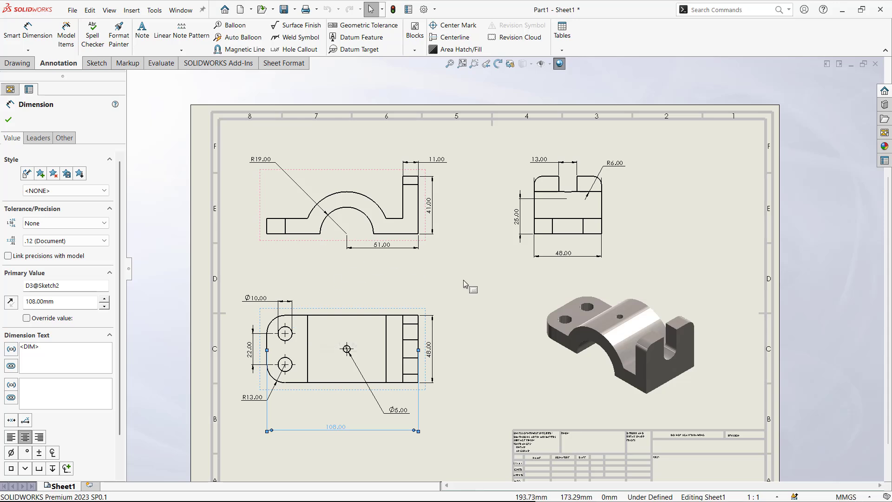
key(ctrl+Tab)
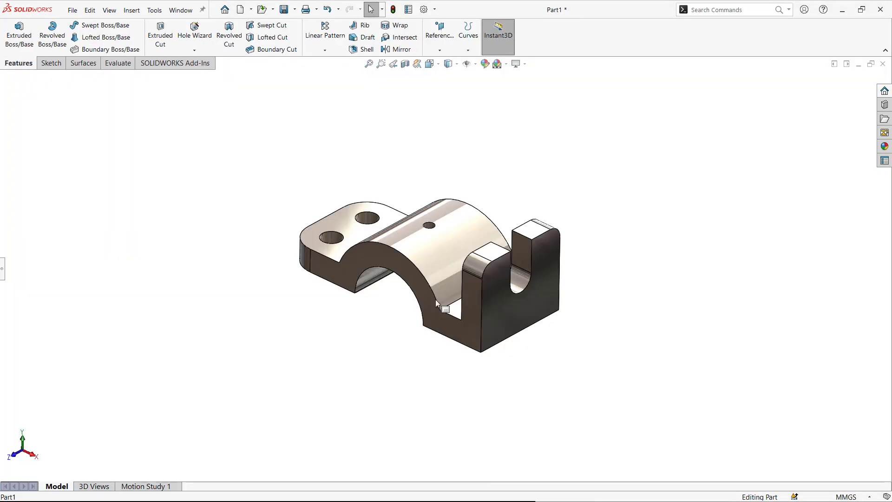
key(ctrl+Tab)
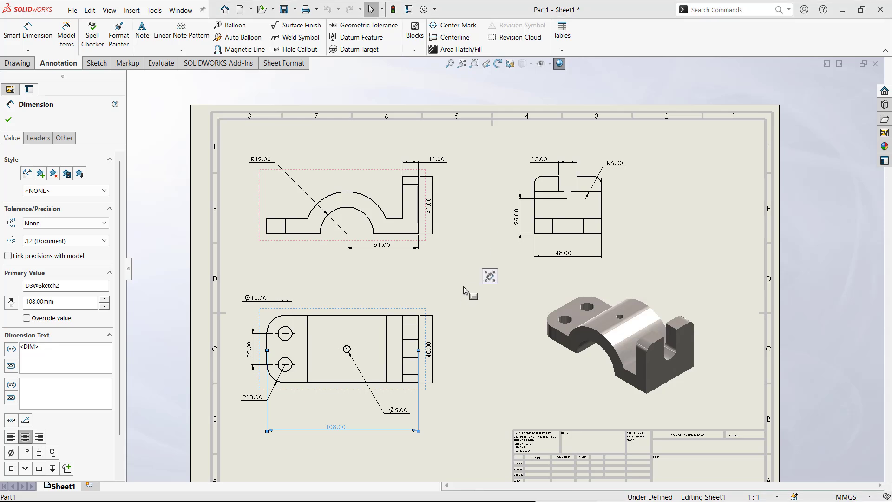
Save all modified documents and save the drawing to the Desktop as Part1 in Adobe Portable Document Format
middle_drag(445, 279, 453, 246)
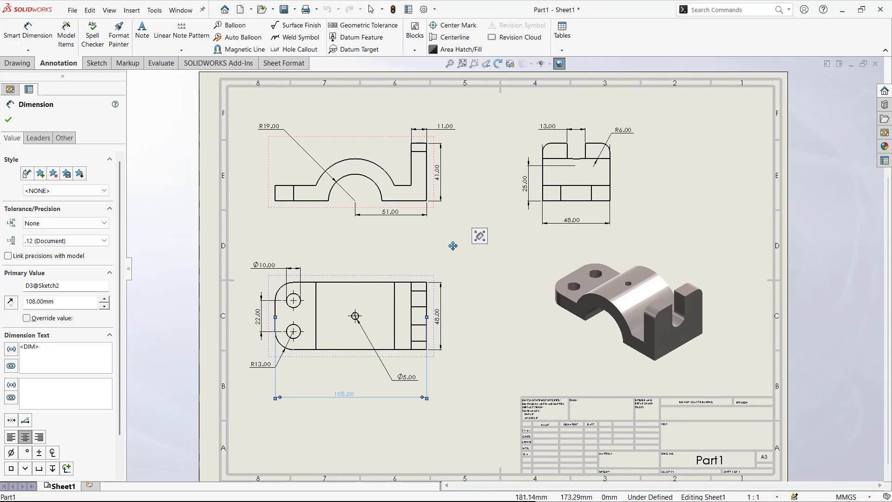
middle_drag(471, 282, 475, 287)
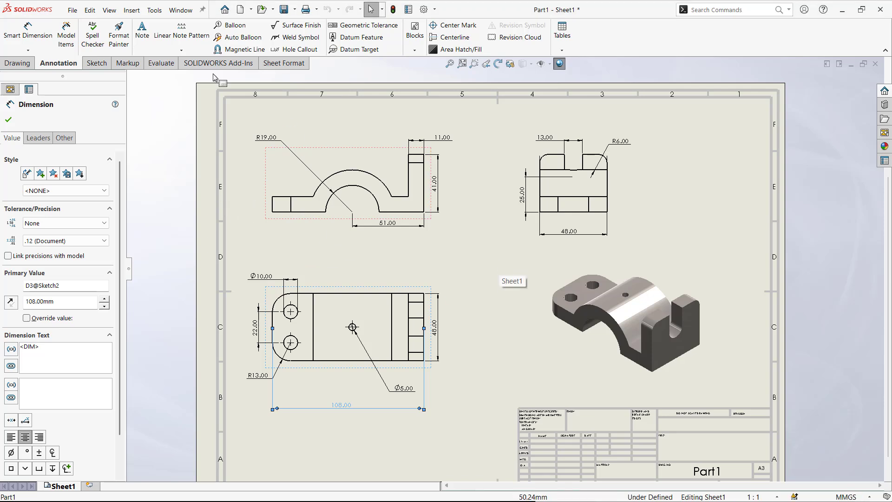
click(284, 10)
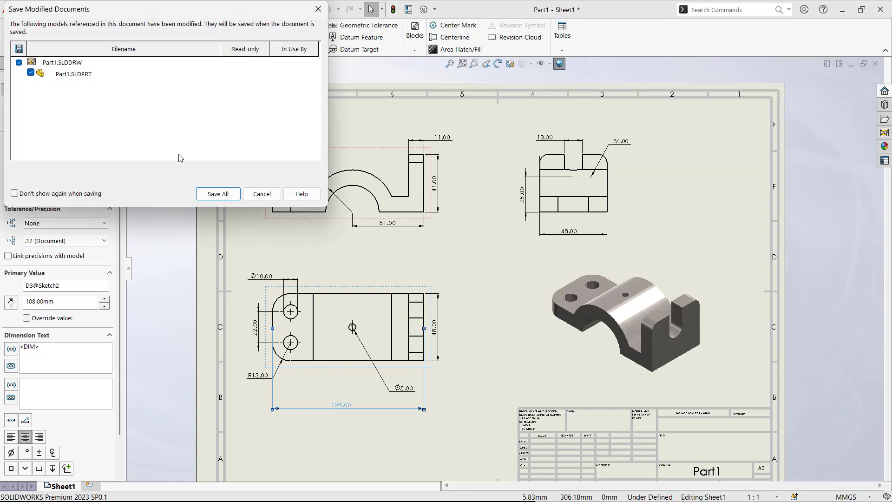
click(218, 194)
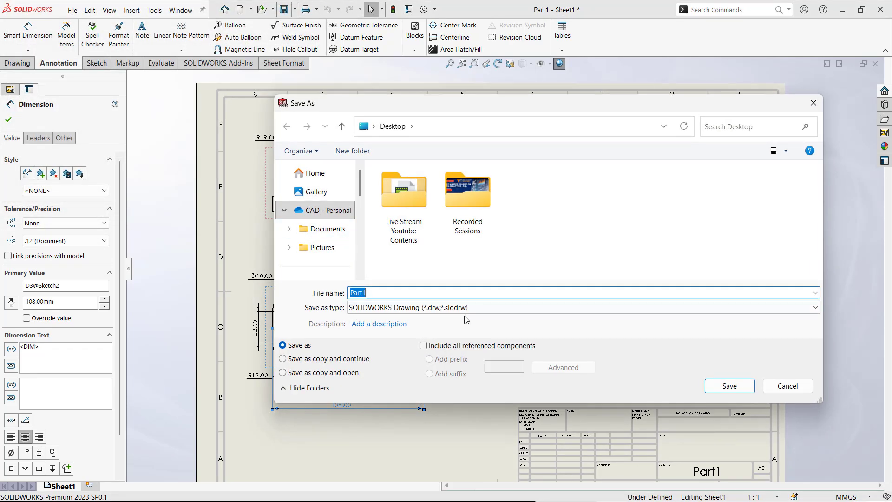
click(438, 309)
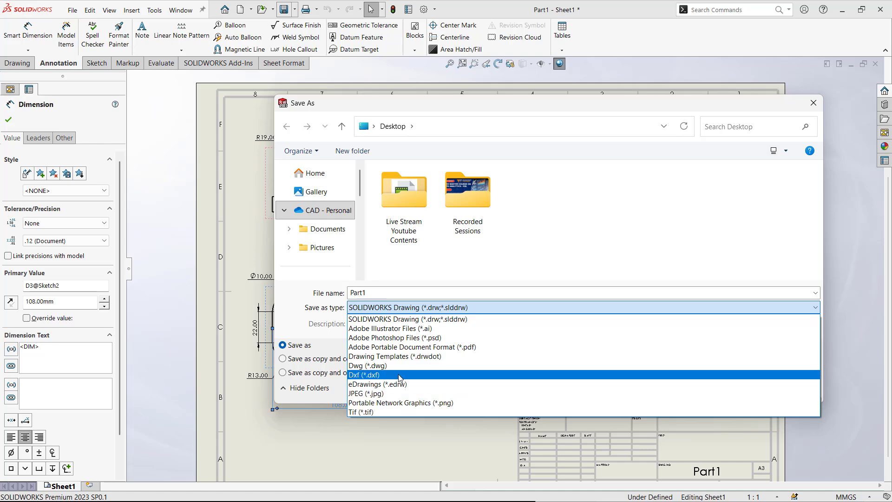
click(409, 346)
click(729, 406)
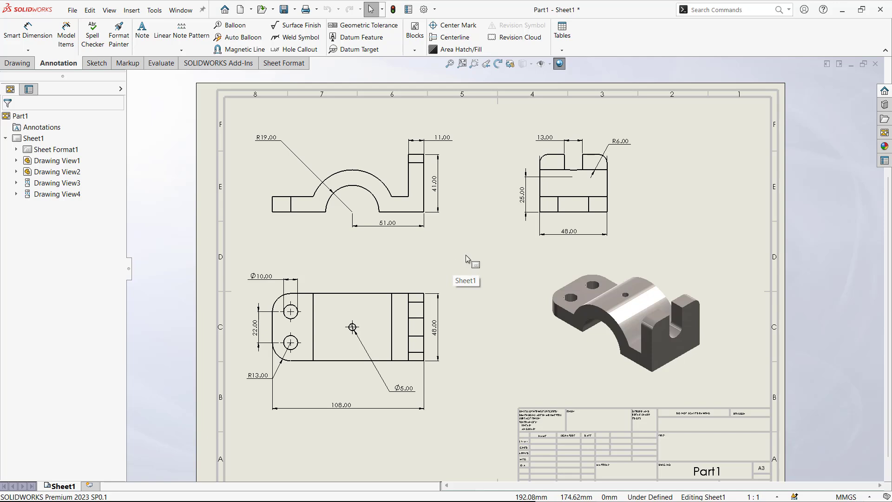
Switch from the drawing sheet to the Part1 model window
key(super)
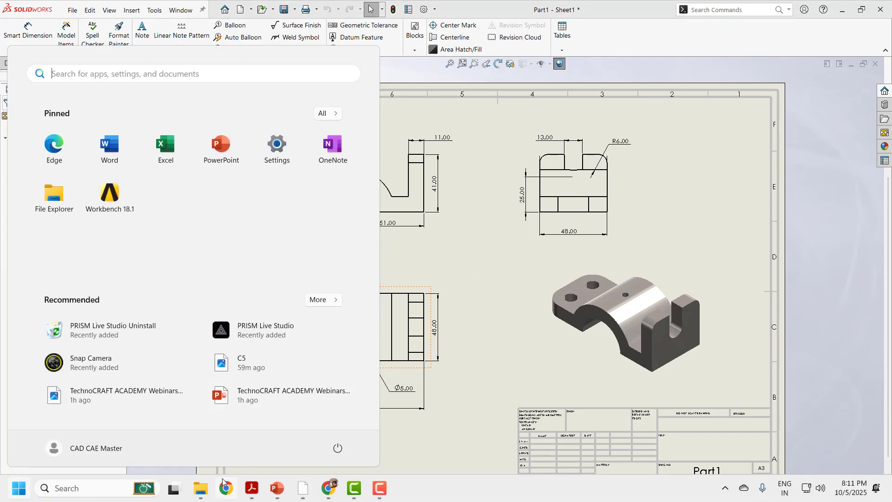
mouse_move(302, 490)
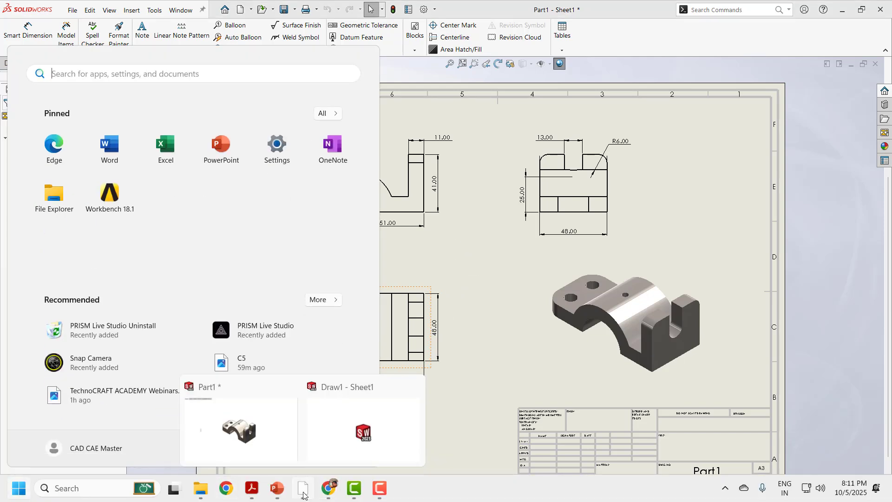
mouse_move(251, 432)
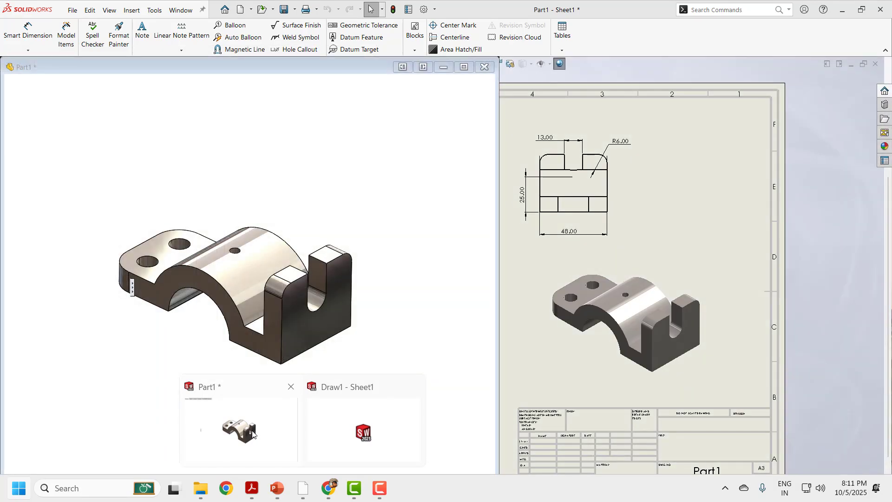
click(265, 437)
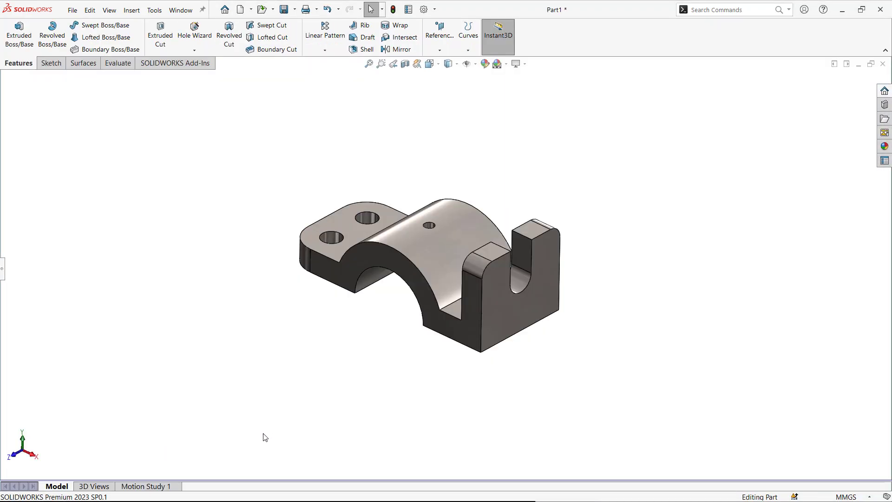
Open the exported Part1 PDF from the recent files in File Explorer and examine the drawing sheet at full window size
key(super)
click(200, 488)
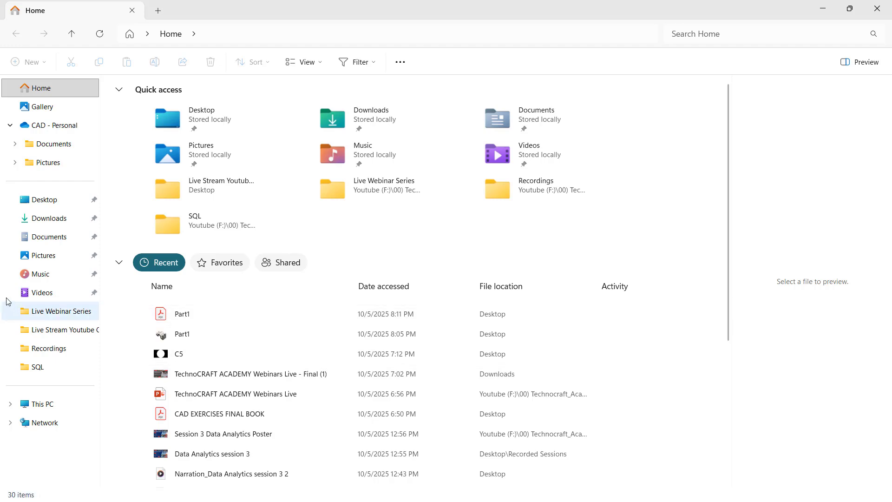
double_click(179, 319)
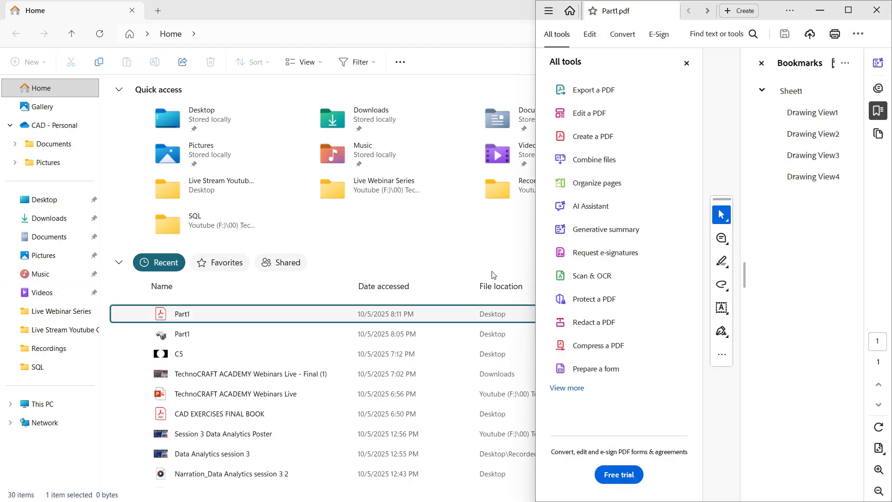
click(848, 10)
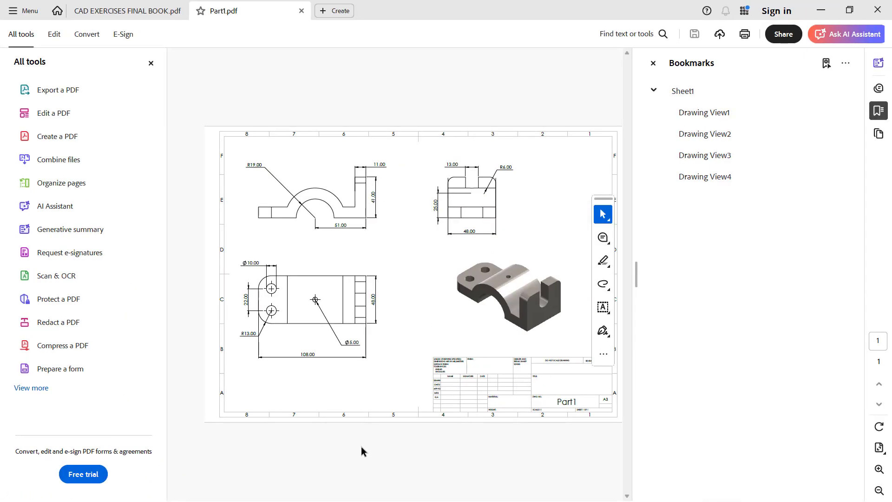
ctrl+scroll(435, 292, up, 2)
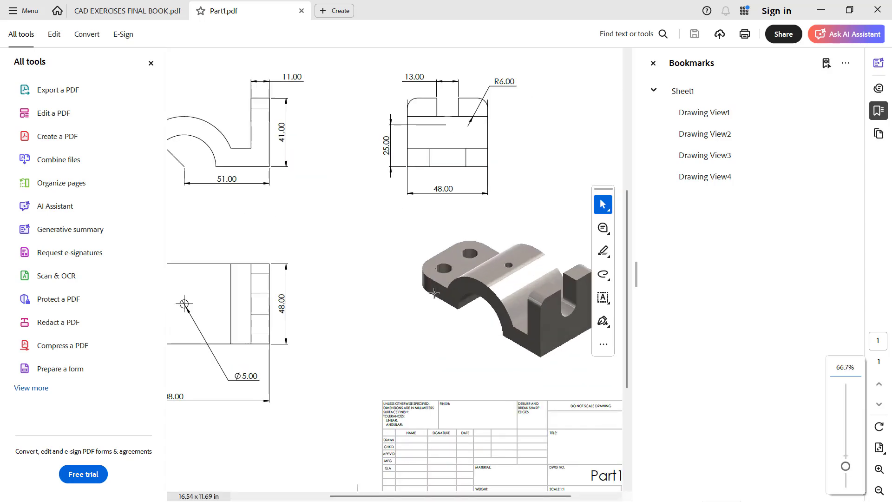
ctrl+scroll(434, 293, down, 2)
Bring up the CAD exercises book in the PDF reader and dock its window to one half of the screen
key(ctrl+Tab)
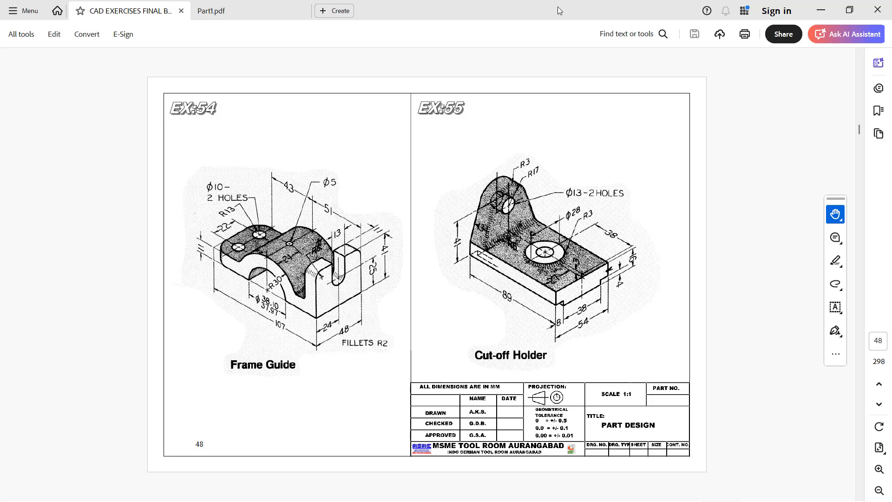
drag(534, 18, 891, 143)
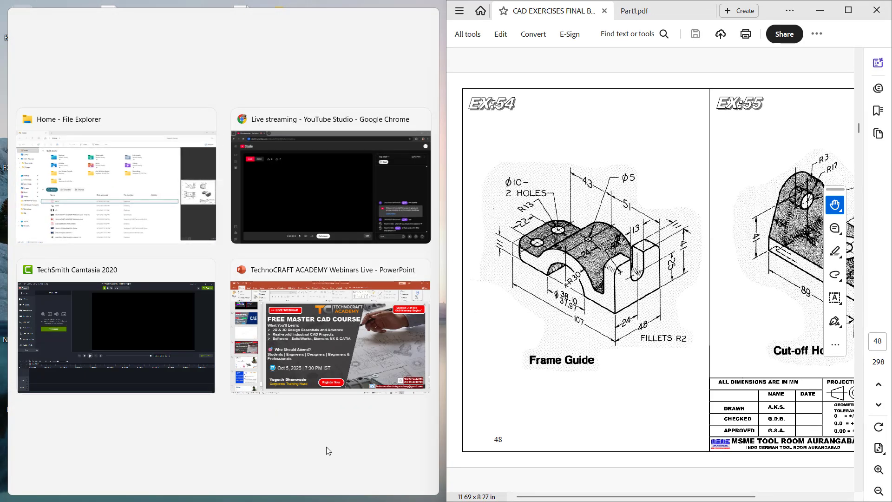
key(super)
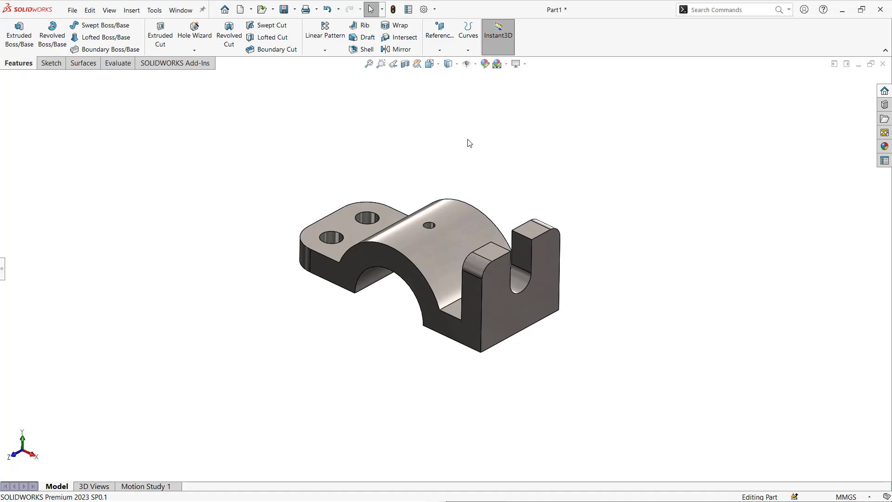
scroll(410, 181, down, 2)
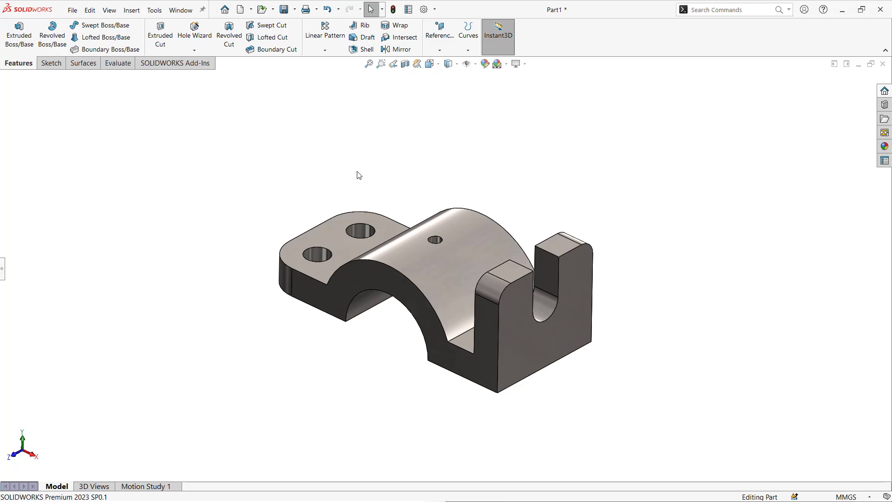
key(super)
click(578, 123)
double_click(589, 11)
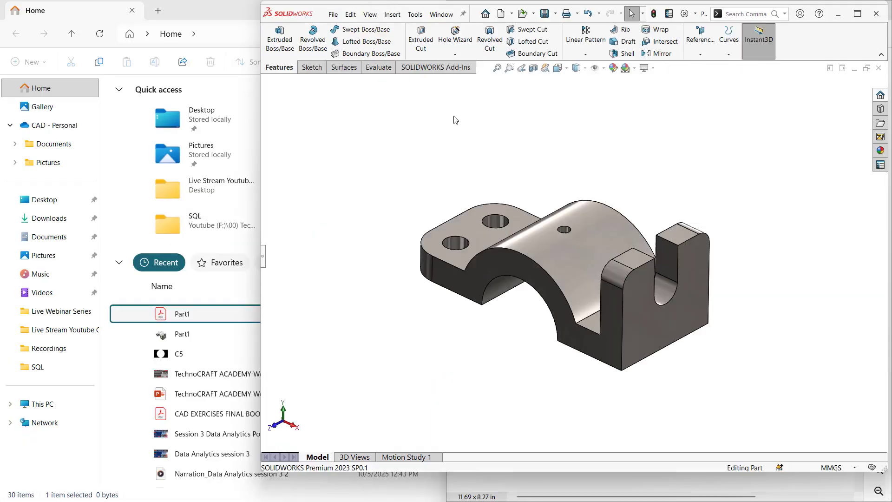
drag(591, 24, 253, 37)
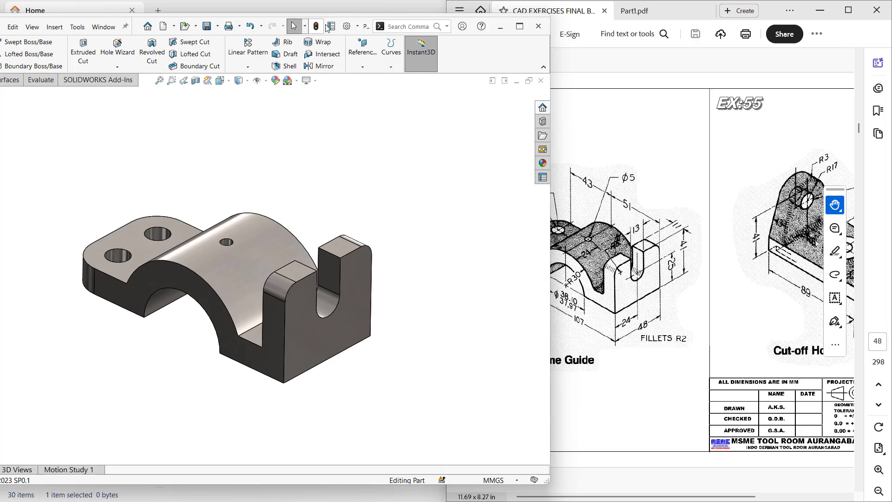
click(347, 26)
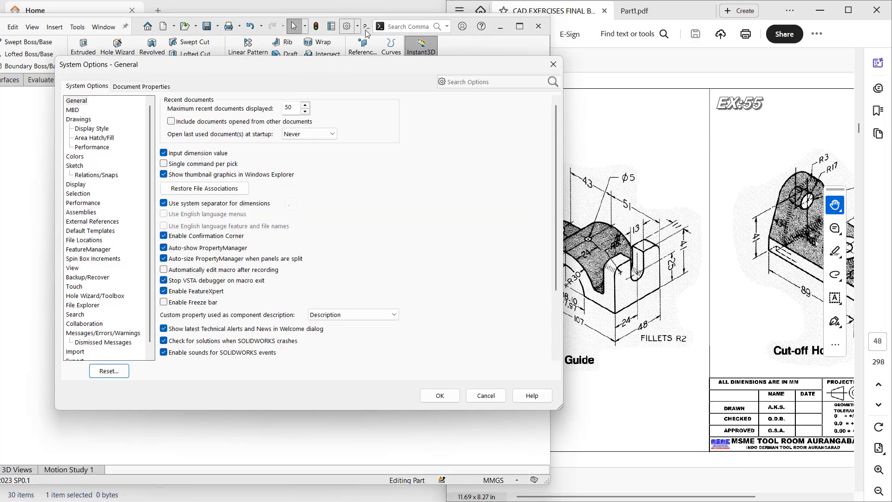
click(556, 66)
click(518, 30)
drag(526, 11, 483, 60)
click(420, 16)
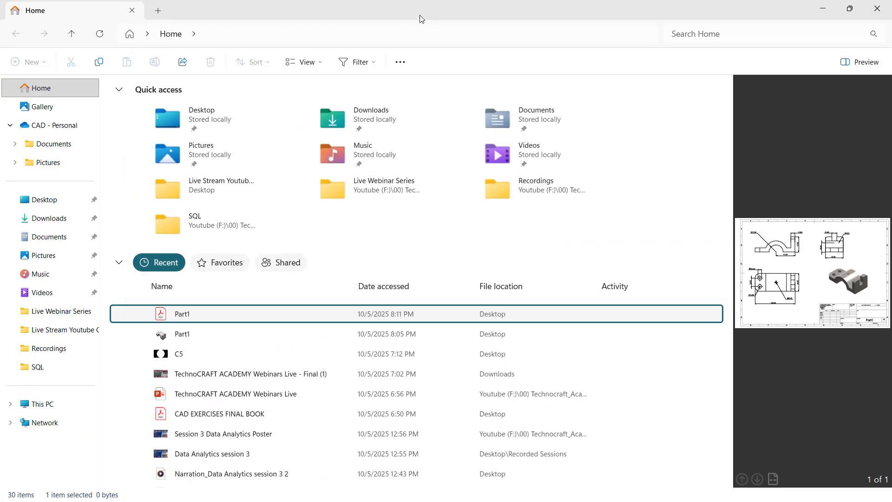
key(super)
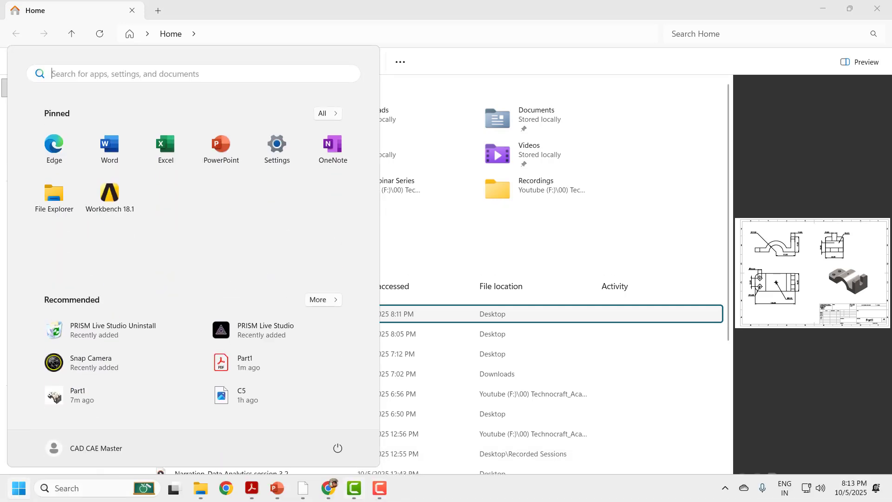
click(303, 491)
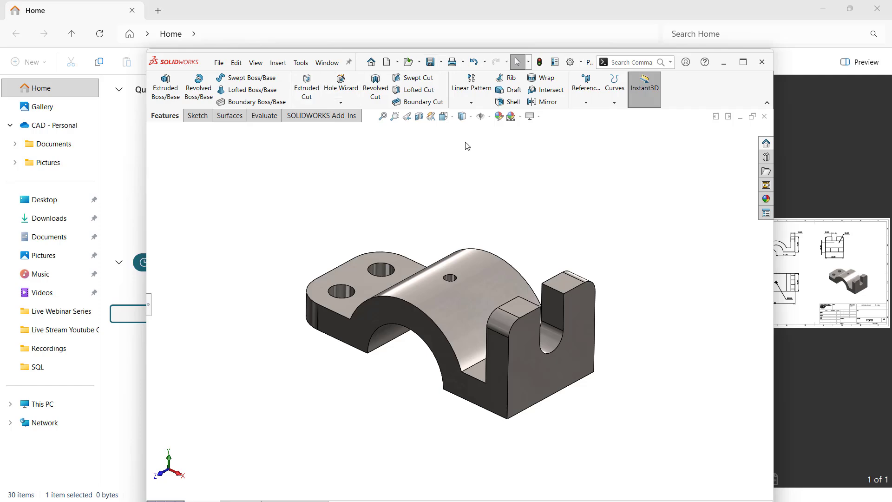
click(742, 62)
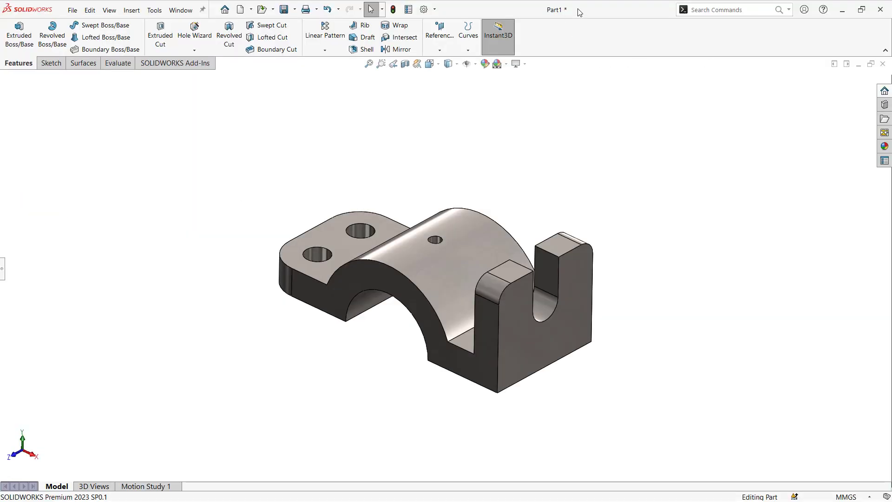
drag(605, 6, 110, 82)
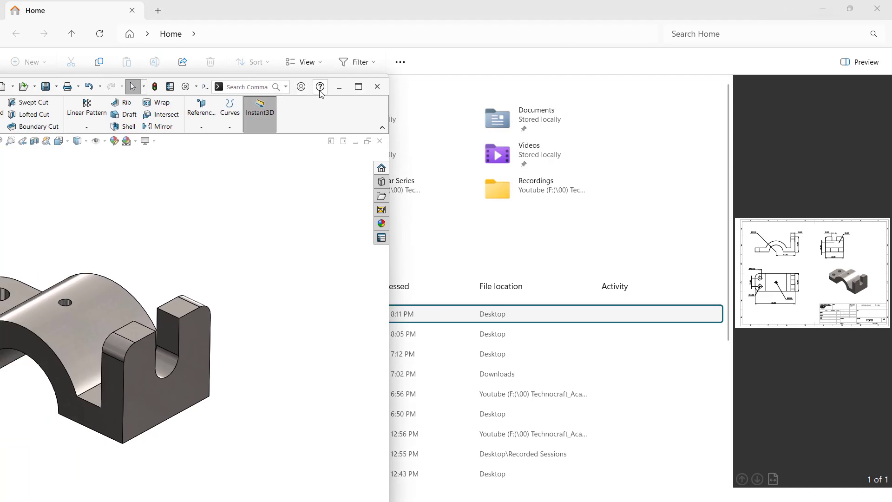
click(358, 86)
click(861, 10)
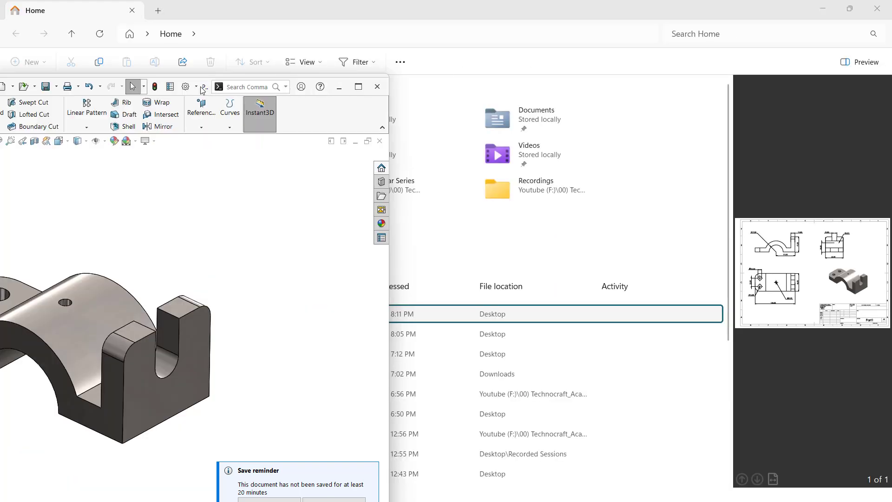
click(359, 87)
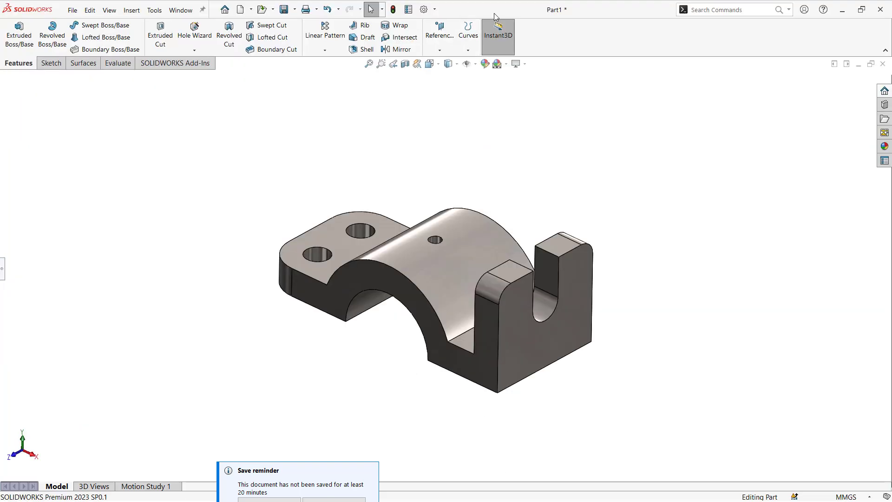
Arrange the SOLIDWORKS part window side by side with the CAD exercises PDF, giving SOLIDWORKS the wider share of the screen
drag(495, 14, 577, 2)
key(super)
click(588, 114)
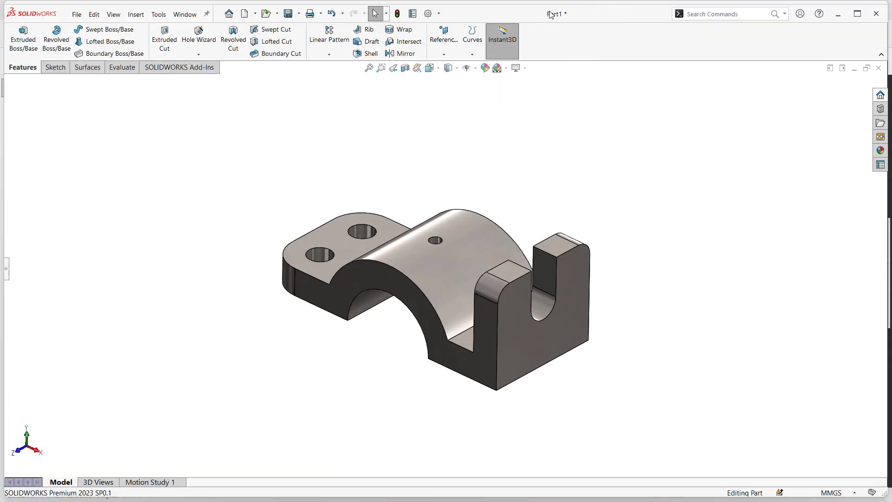
drag(526, 12, 499, 61)
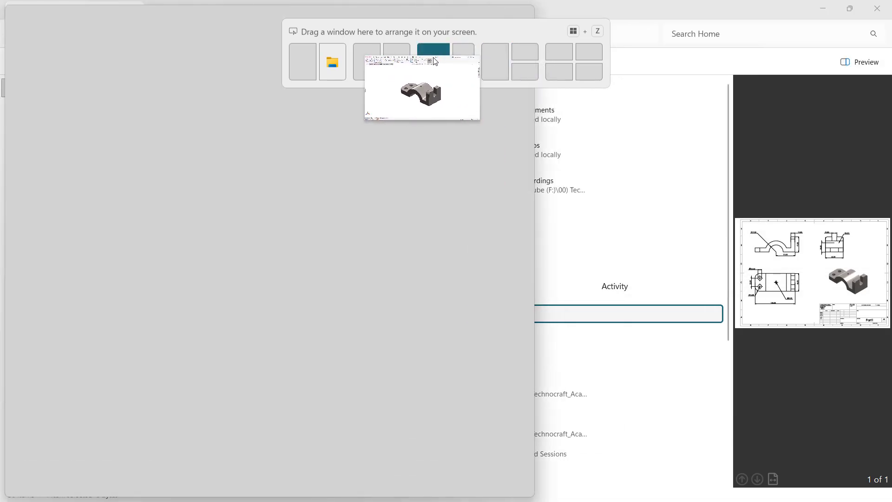
click(810, 159)
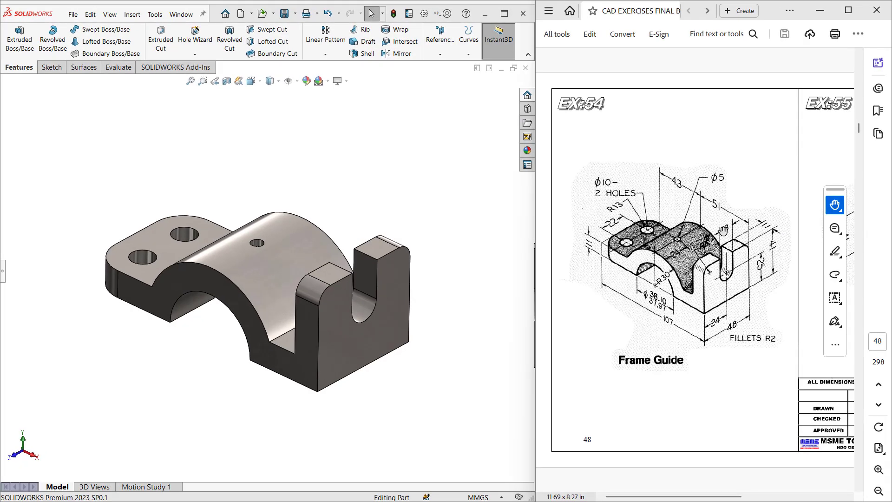
Browse the exercise book from exercise 54 to the Corner block drawing, exercise 79 on page 60
scroll(615, 314, down, 4)
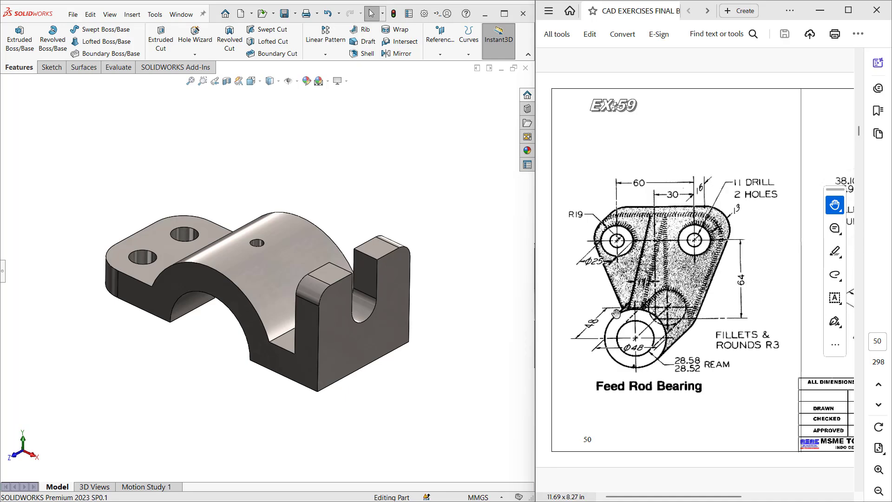
scroll(615, 313, down, 5)
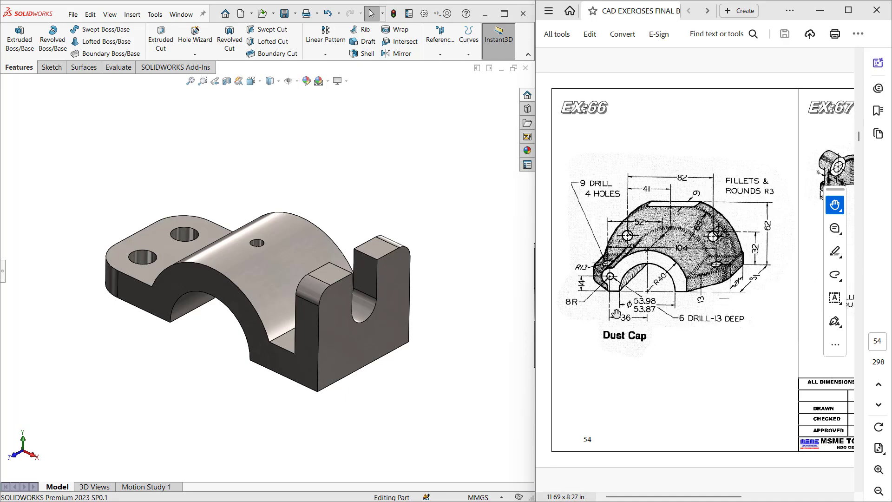
scroll(616, 313, down, 5)
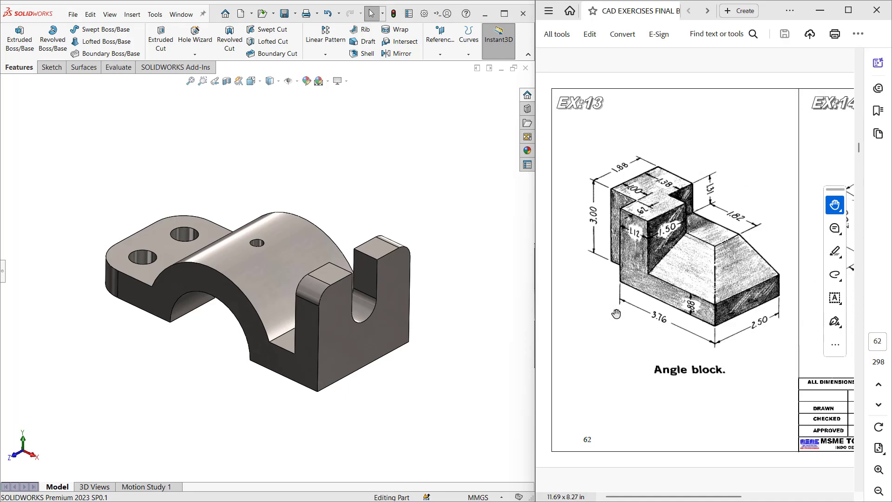
scroll(616, 314, down, 1)
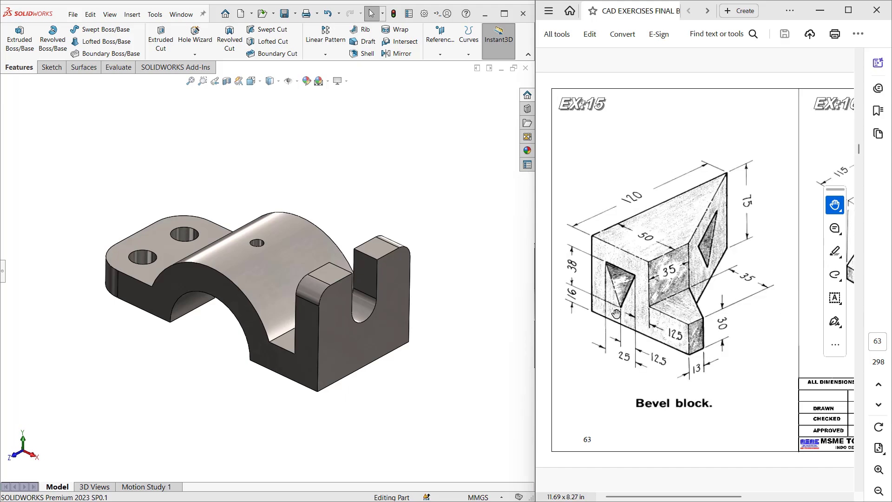
scroll(615, 314, up, 2)
scroll(616, 313, down, 1)
scroll(615, 313, up, 1)
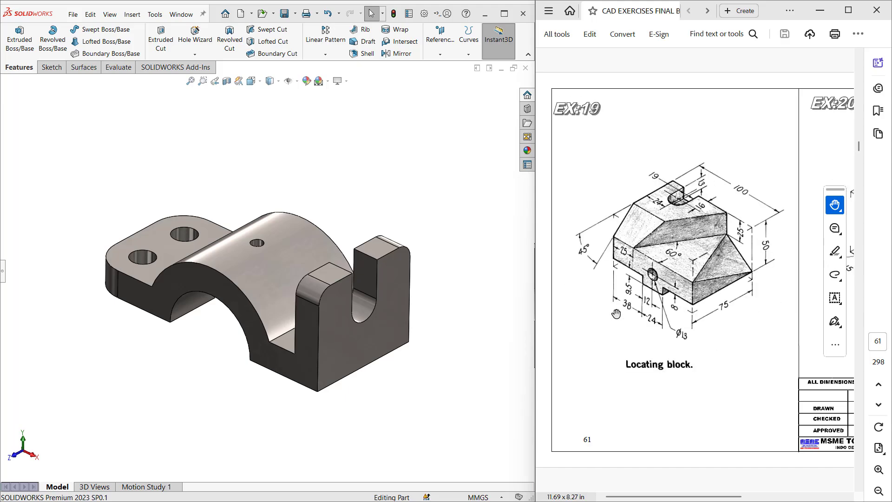
drag(654, 496, 749, 498)
scroll(670, 297, up, 3)
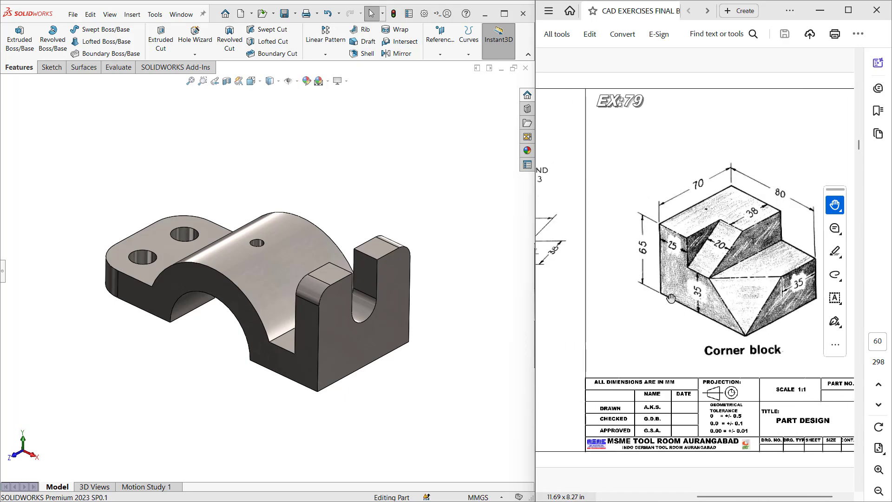
scroll(671, 298, down, 2)
Enlarge the exercise page to 100%, bring the whole Corner block drawing into view and move the floating PDF toolbar away from it
ctrl+scroll(648, 312, up, 1)
ctrl+scroll(648, 314, down, 1)
ctrl+scroll(656, 315, up, 1)
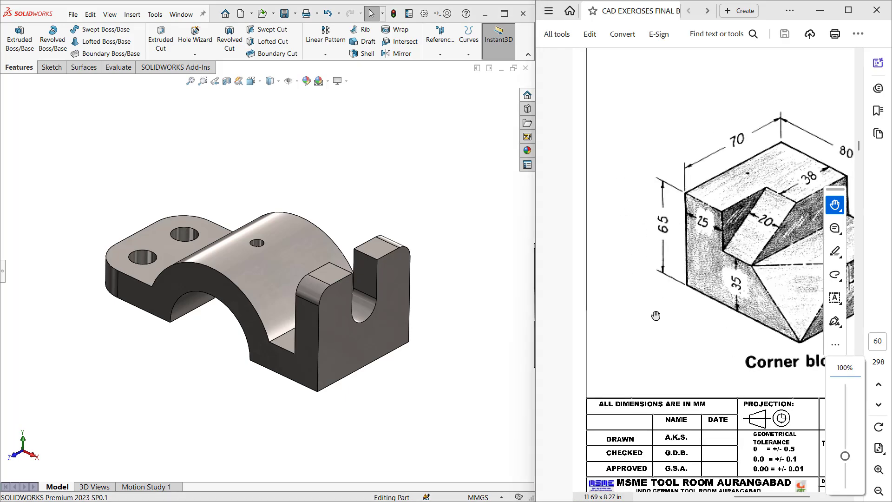
right_click(658, 318)
click(635, 333)
drag(675, 330, 599, 339)
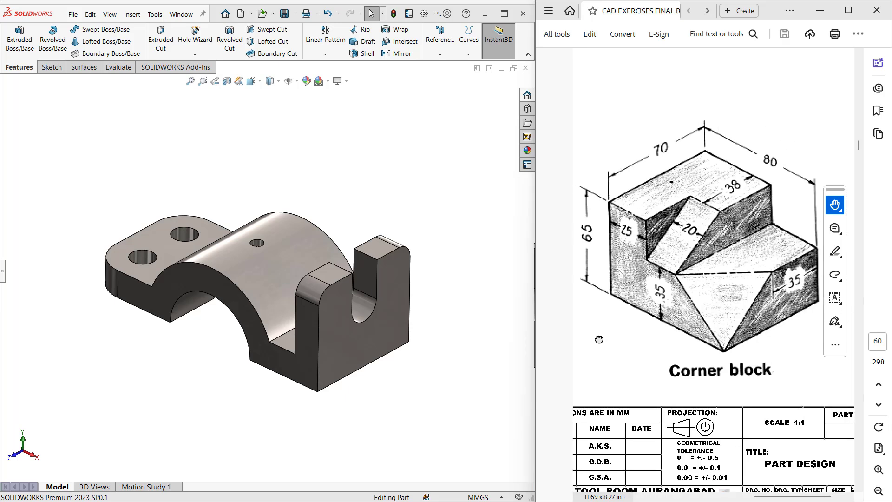
drag(836, 190, 863, 54)
Create a new part document and give its viewport a plain white background scene
click(267, 167)
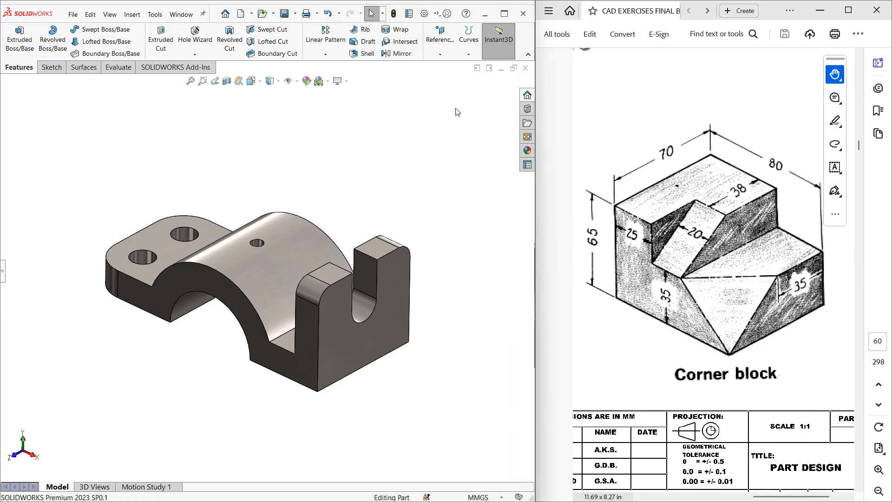
click(73, 14)
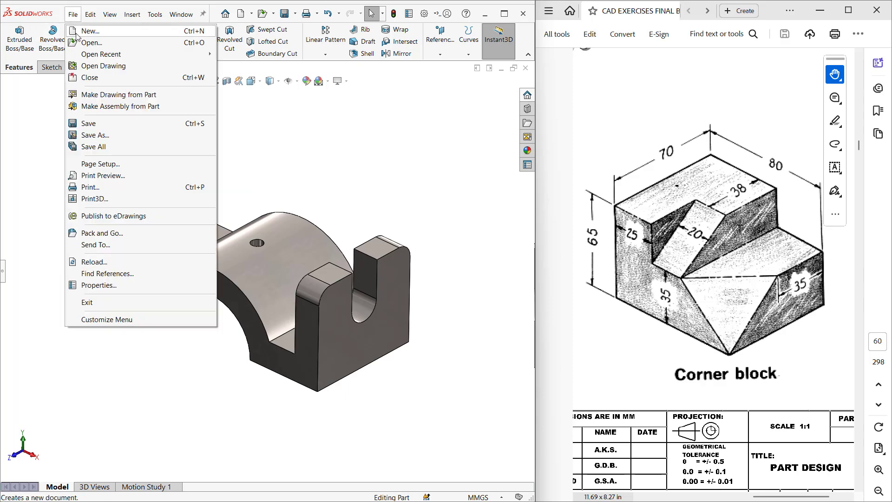
click(77, 30)
click(249, 359)
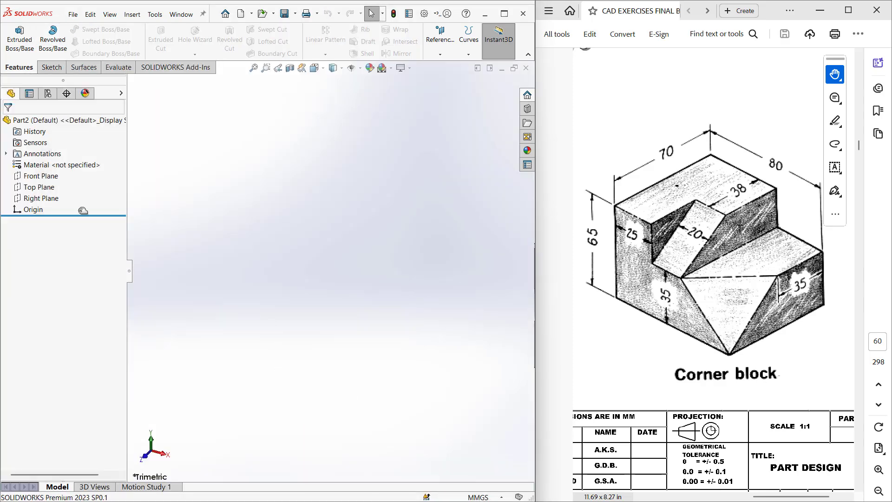
click(382, 68)
click(403, 92)
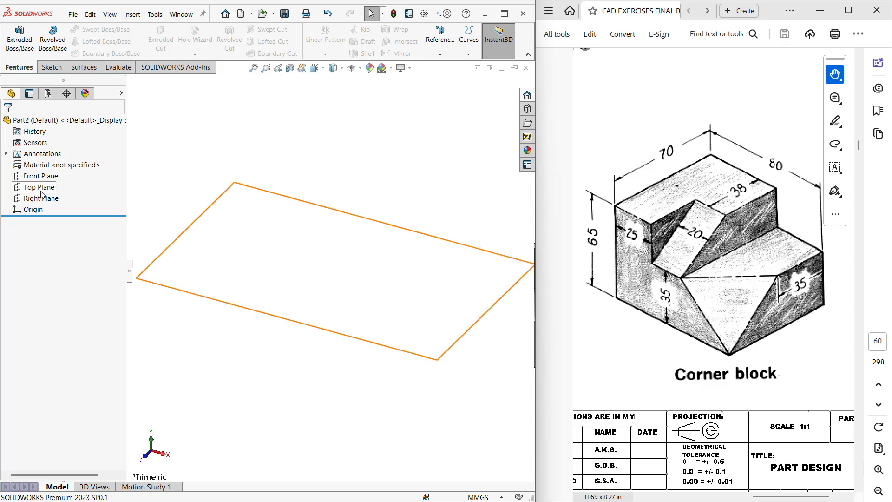
key(l)
click(203, 239)
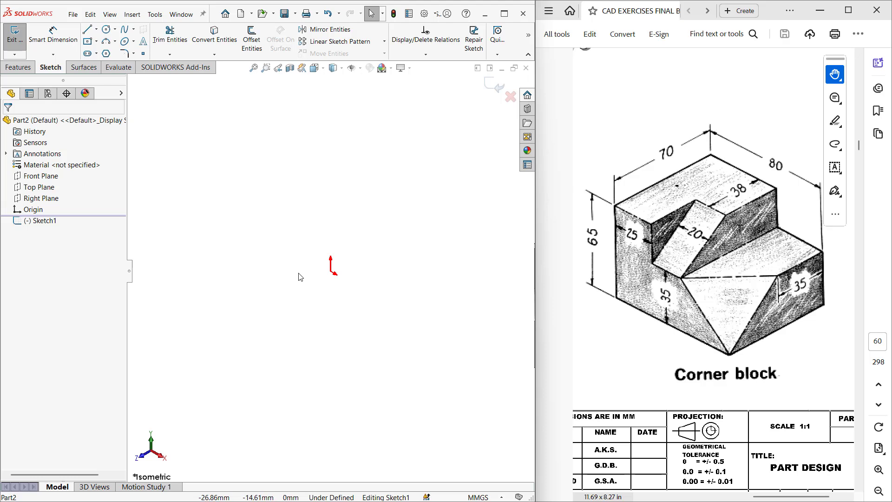
key(l)
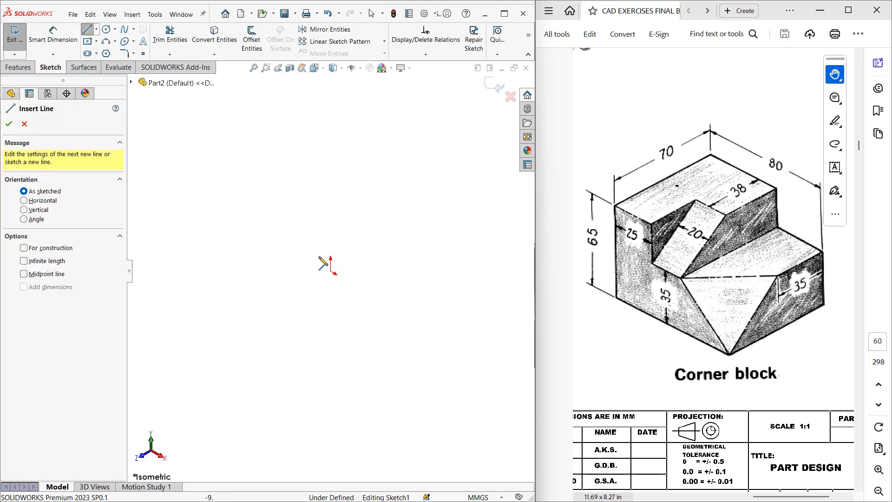
click(102, 43)
click(97, 41)
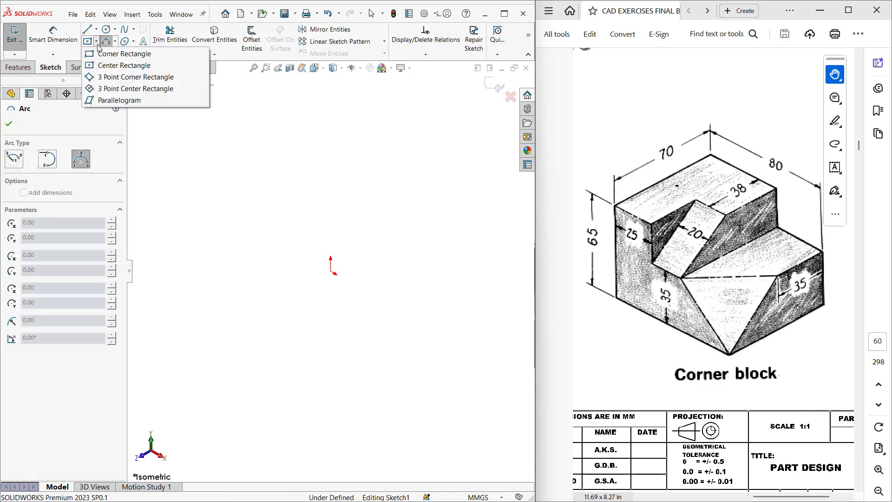
click(106, 55)
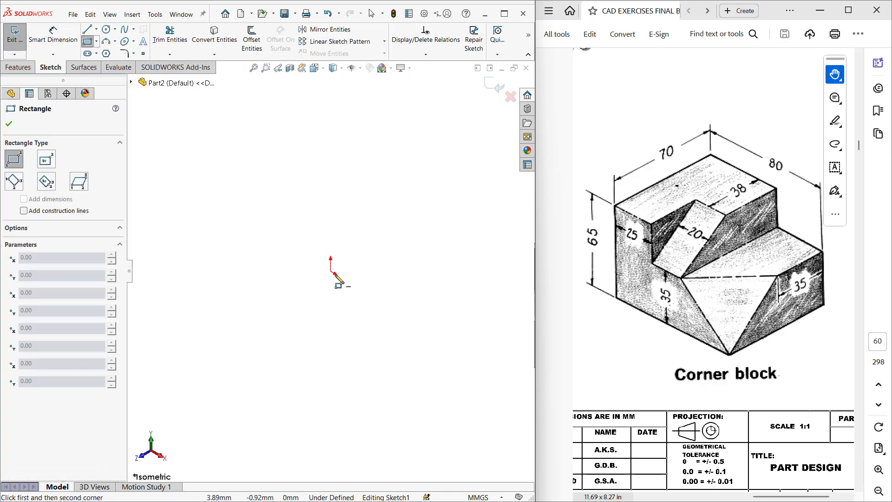
click(331, 273)
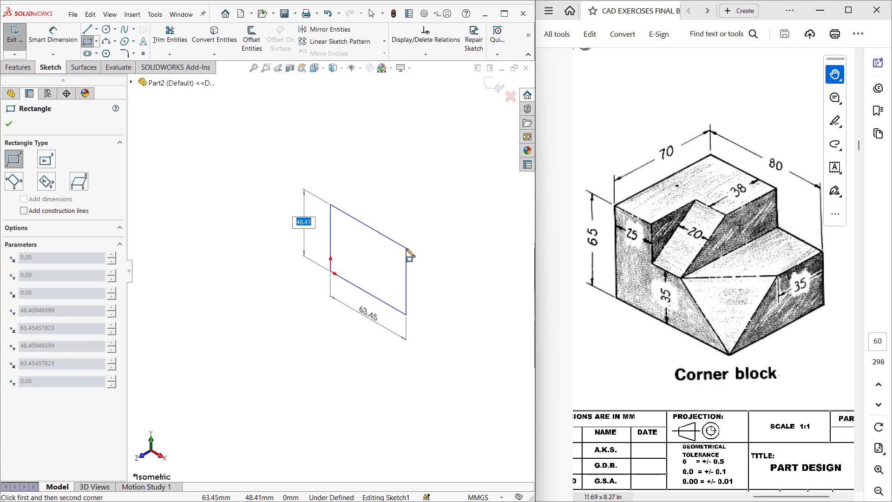
key(Escape)
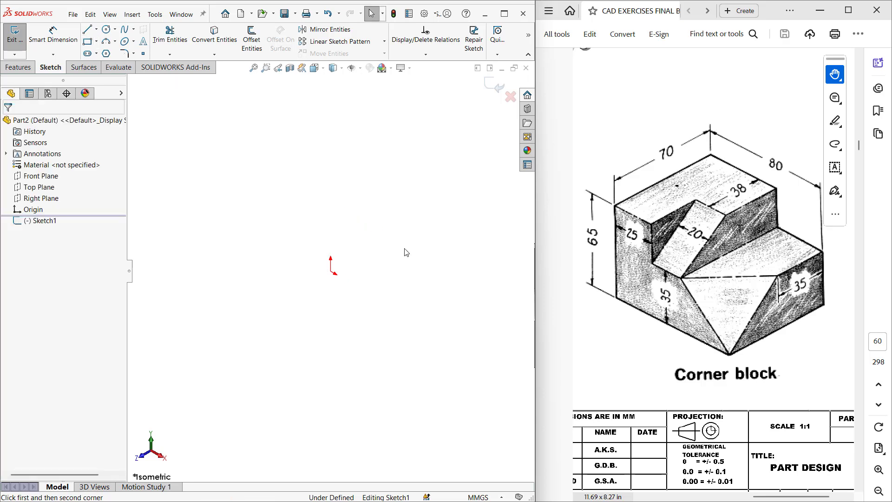
click(492, 91)
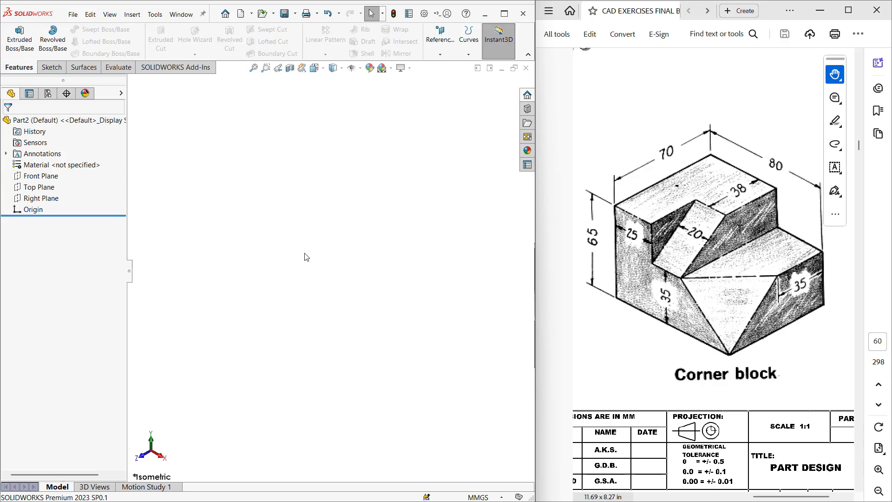
Sketch a corner rectangle from the origin on the Top Plane, 70 mm by 80 mm, and finish the sketch
key(l)
click(191, 242)
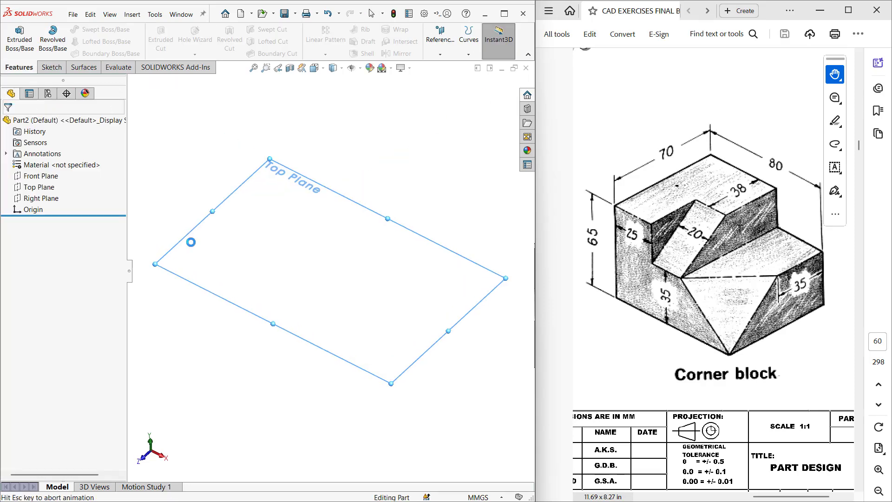
key(ctrl+7)
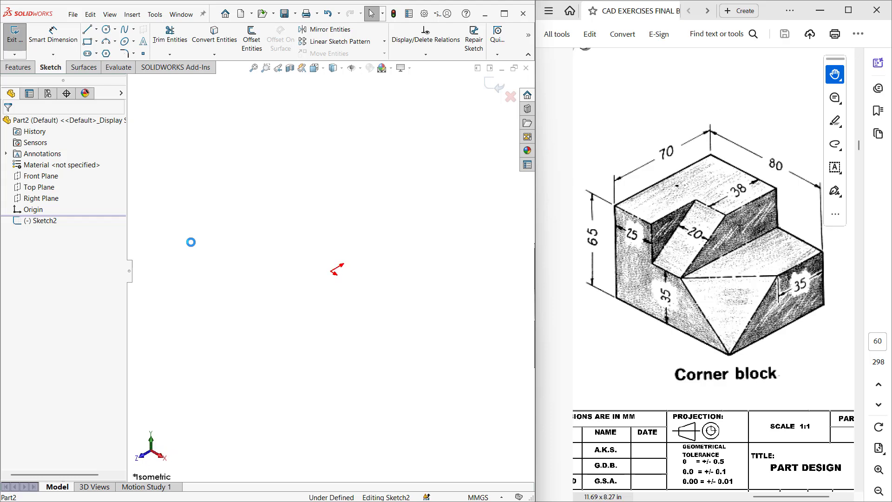
click(88, 41)
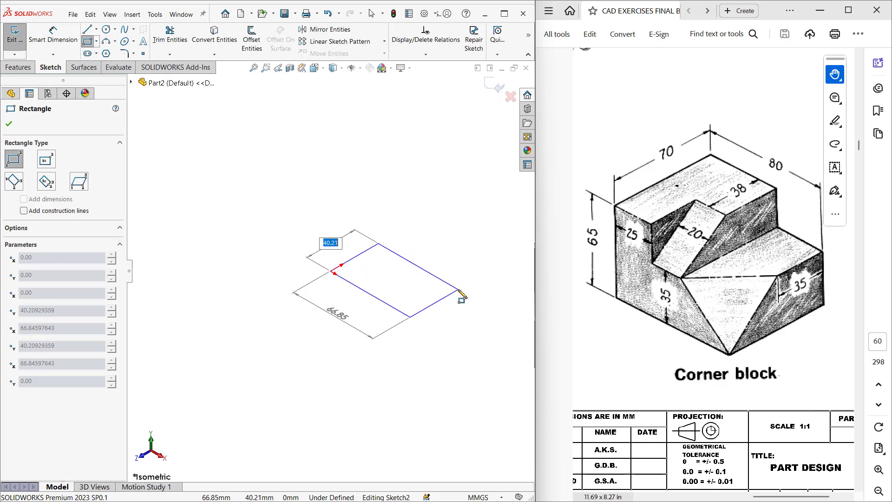
key(Tab)
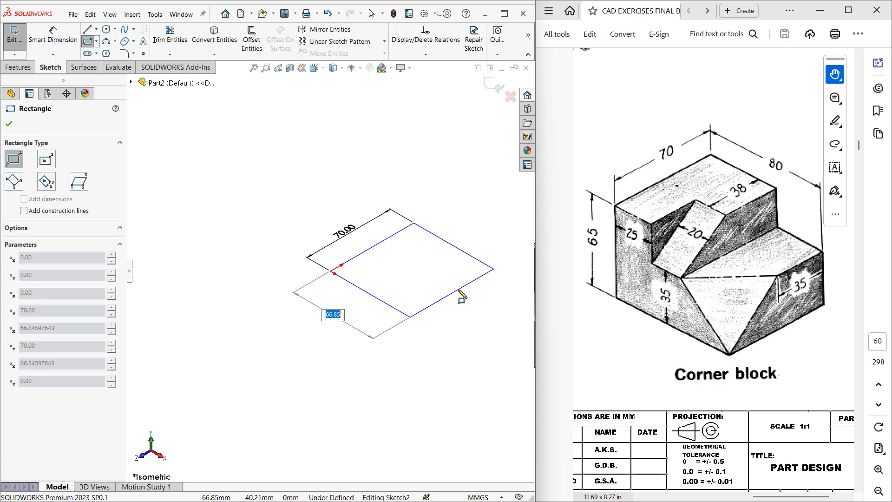
text(80)
key(Return)
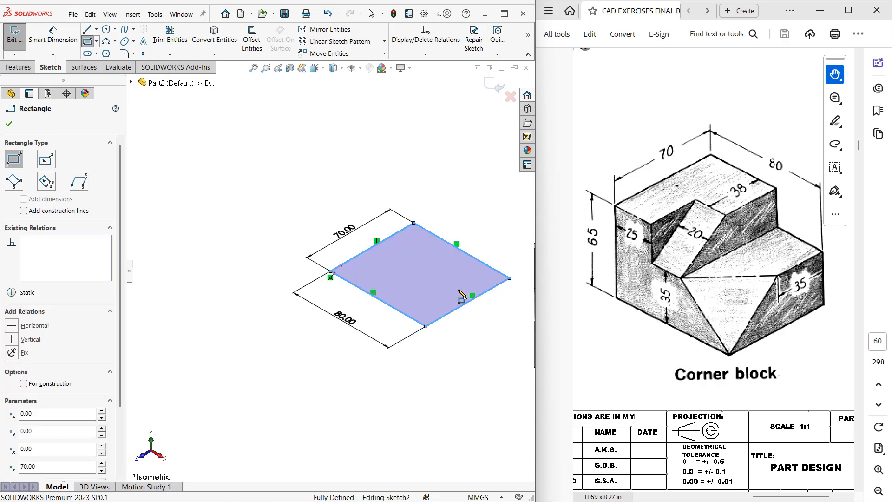
key(Escape)
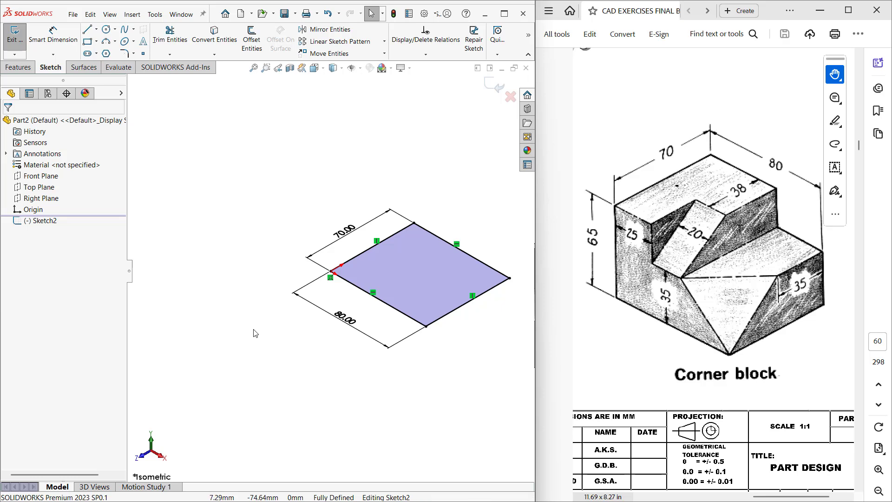
key(Escape)
ctrl+middle_drag(264, 351, 181, 368)
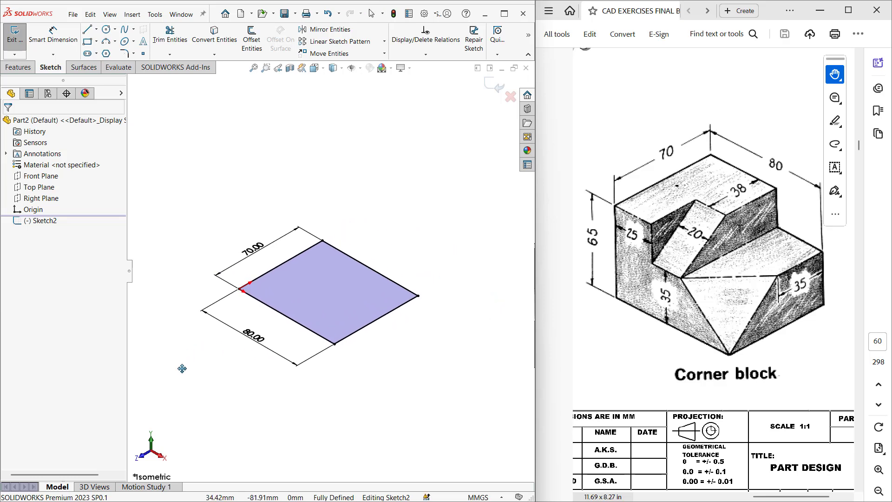
double_click(216, 364)
Extrude the rectangle upward into a solid block 65 mm high
click(345, 342)
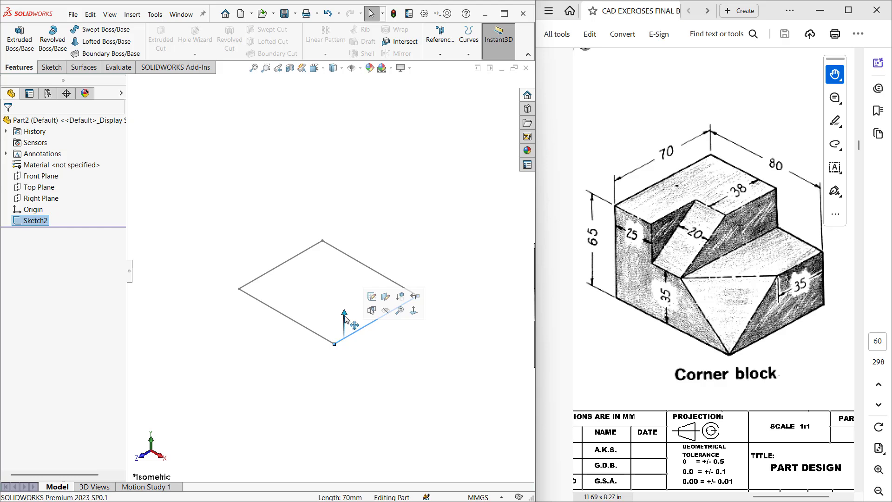
drag(345, 317, 357, 238)
double_click(394, 244)
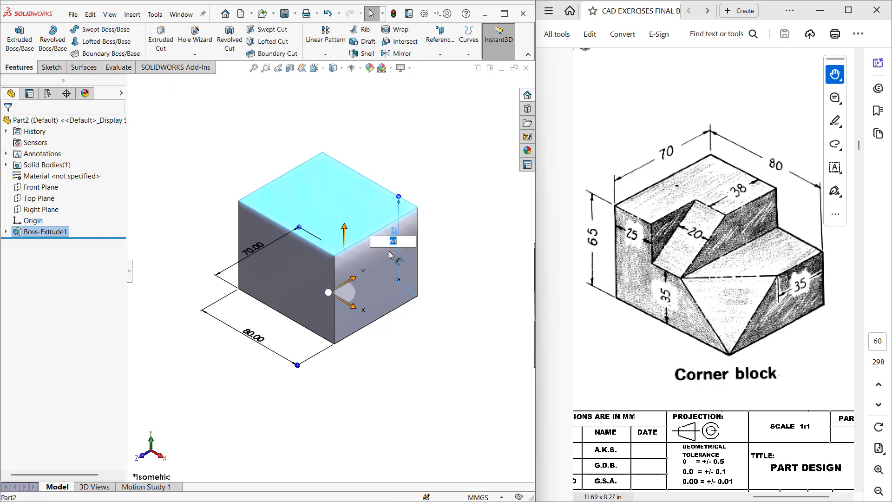
text(65)
key(Return)
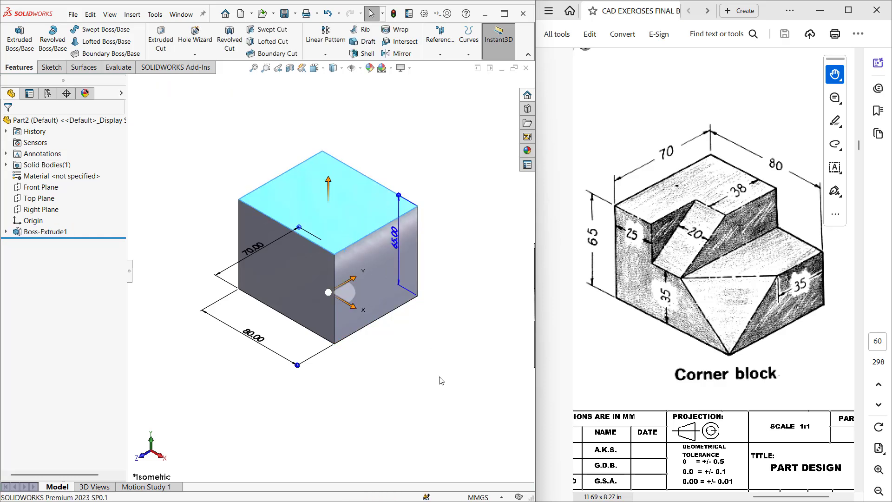
click(441, 380)
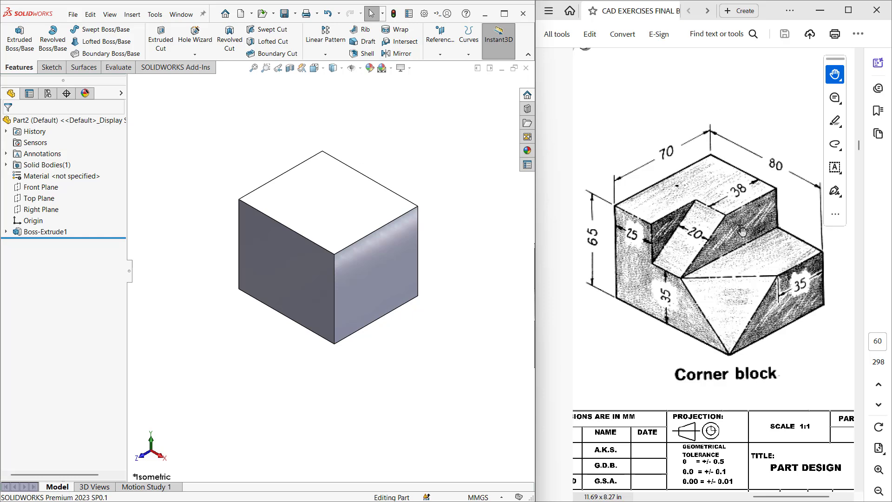
Sketch a rectangle about 29 mm high on the block's 70 mm wide end face, spanning its full width from the top edge
click(388, 278)
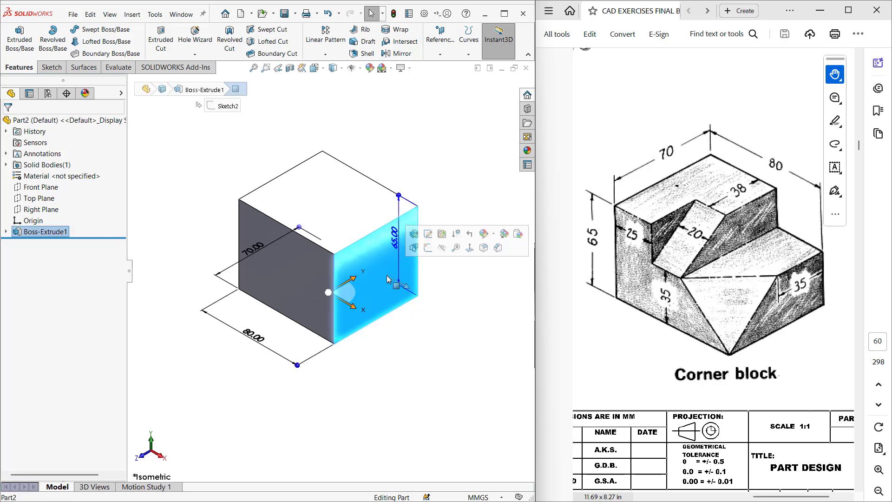
key(s)
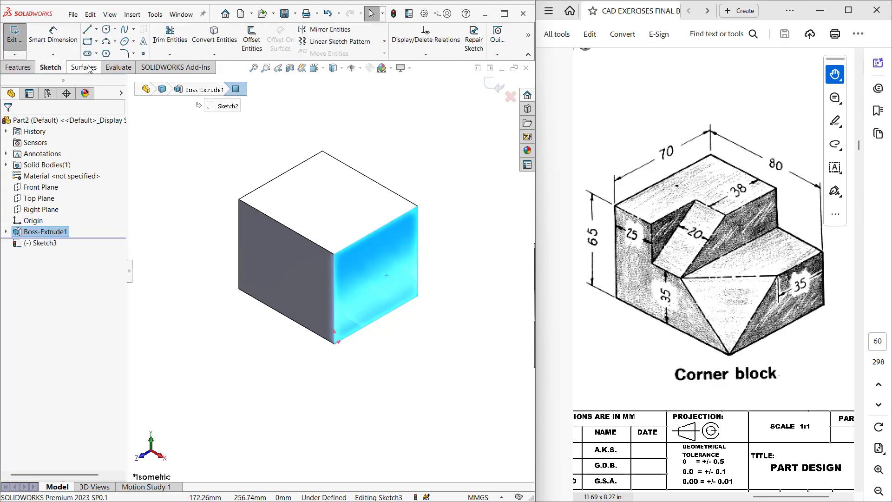
click(87, 43)
click(335, 254)
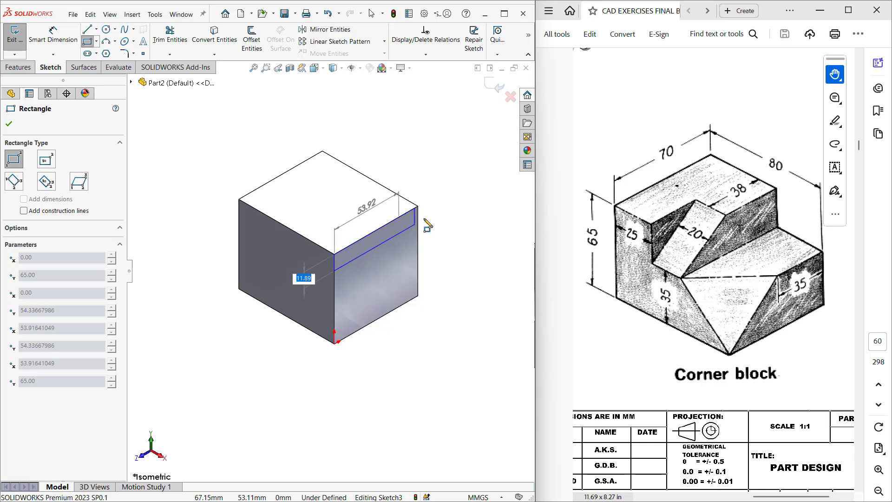
click(418, 248)
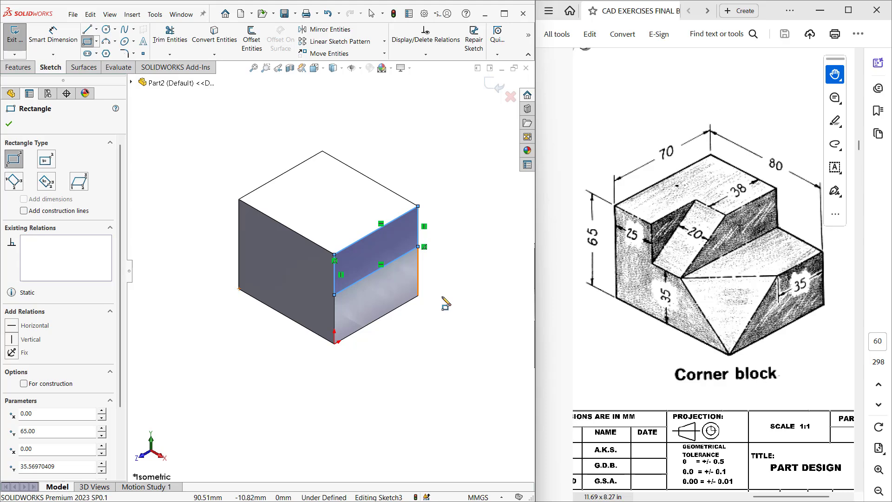
Dimension the rectangle's lower corner 35 mm above the block's bottom corner and finish the sketch
key(d)
click(334, 294)
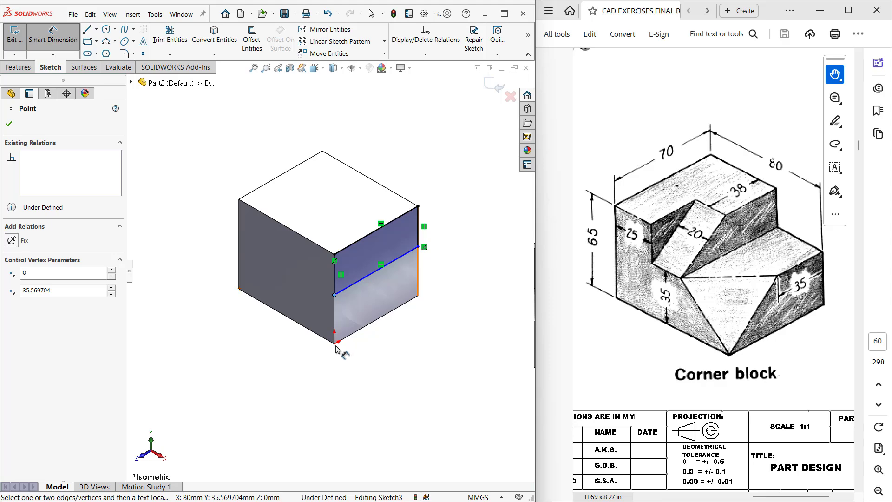
click(335, 343)
click(277, 351)
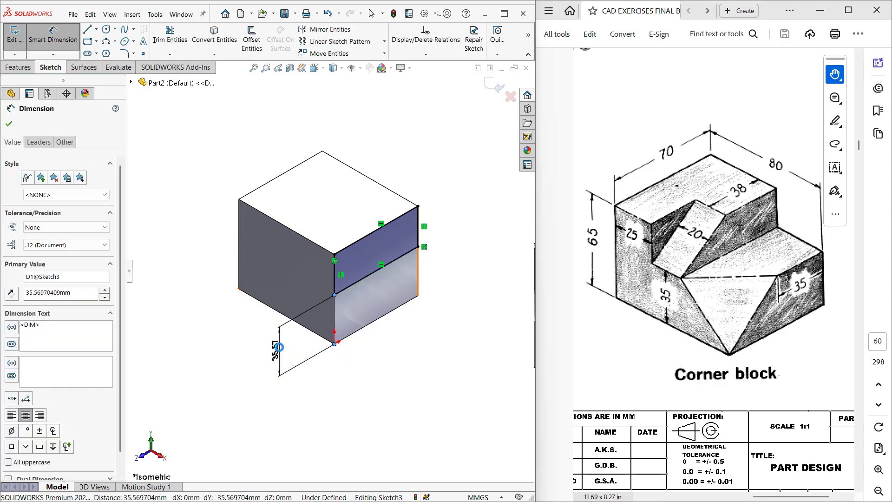
text(35)
key(Return)
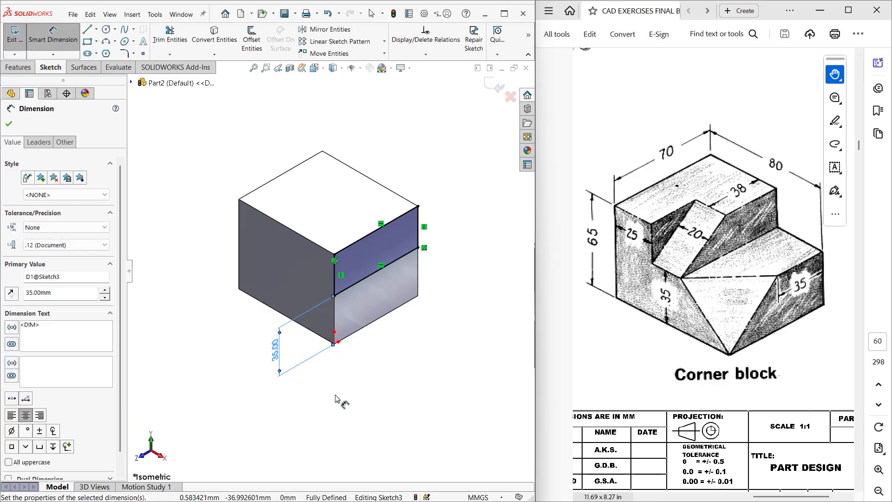
click(336, 396)
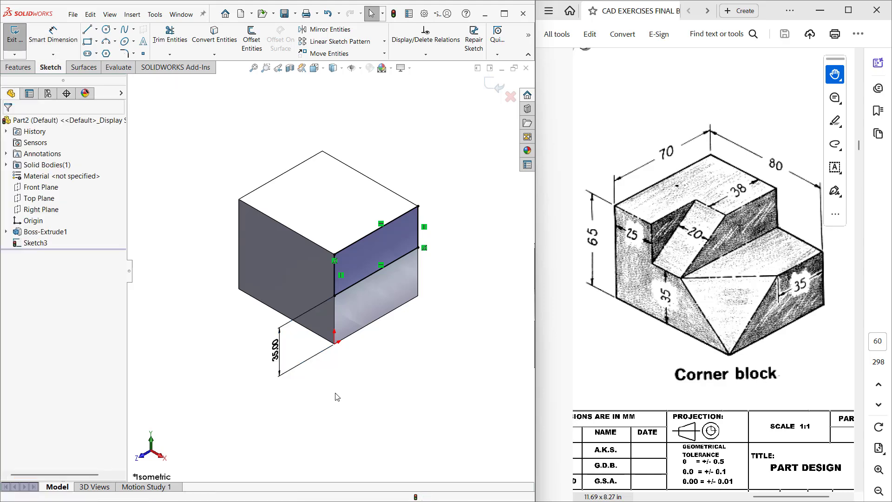
key(ctrl+b)
Cut the end-face rectangle into the block to form the step, with a depth of 80-25-20 mm
click(353, 288)
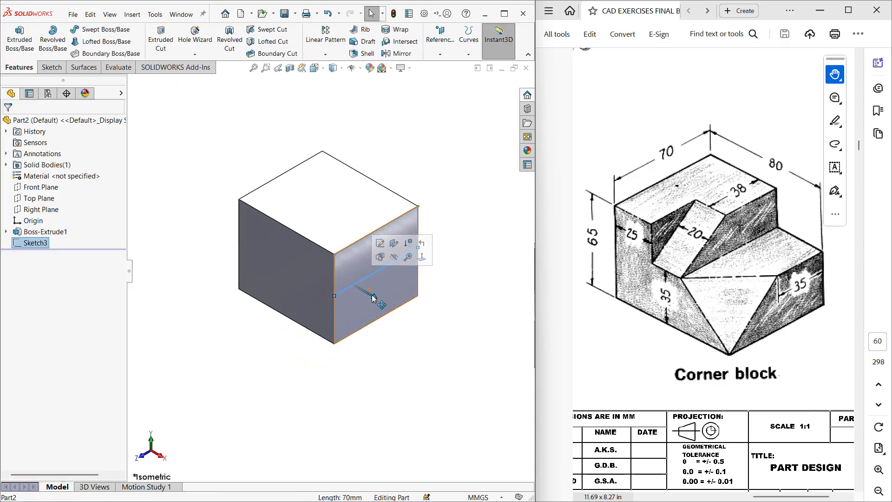
drag(365, 293, 331, 267)
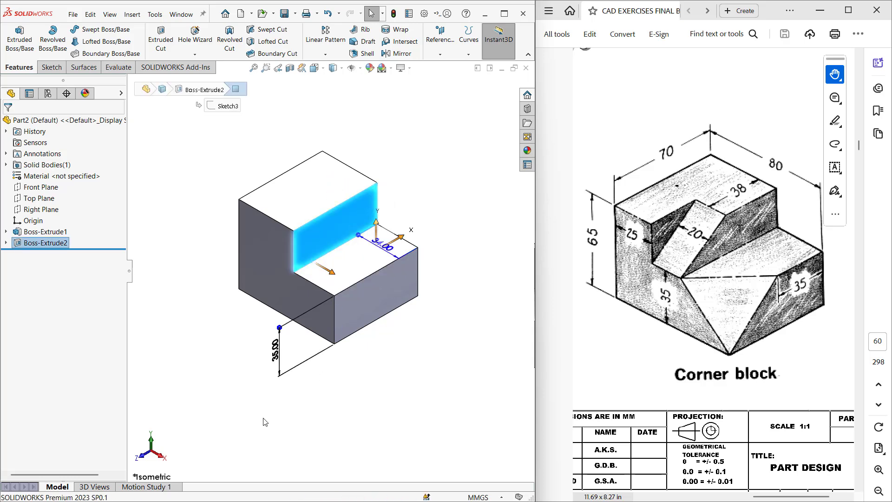
click(347, 235)
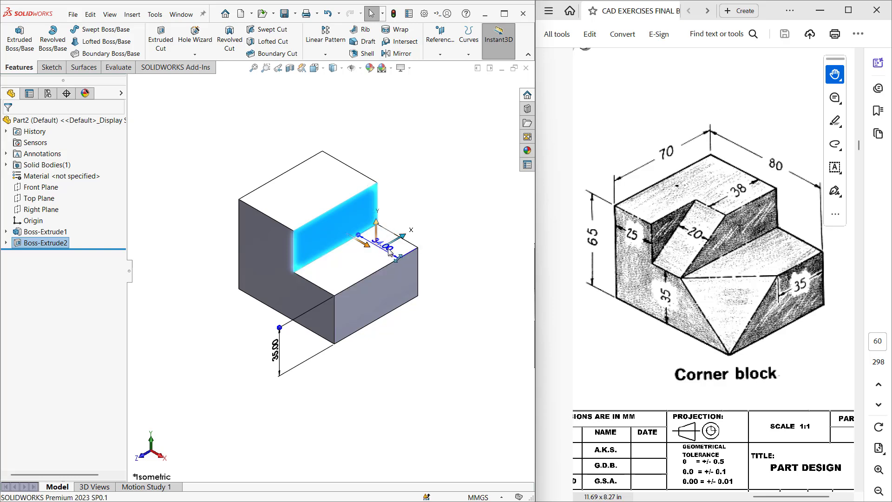
click(380, 247)
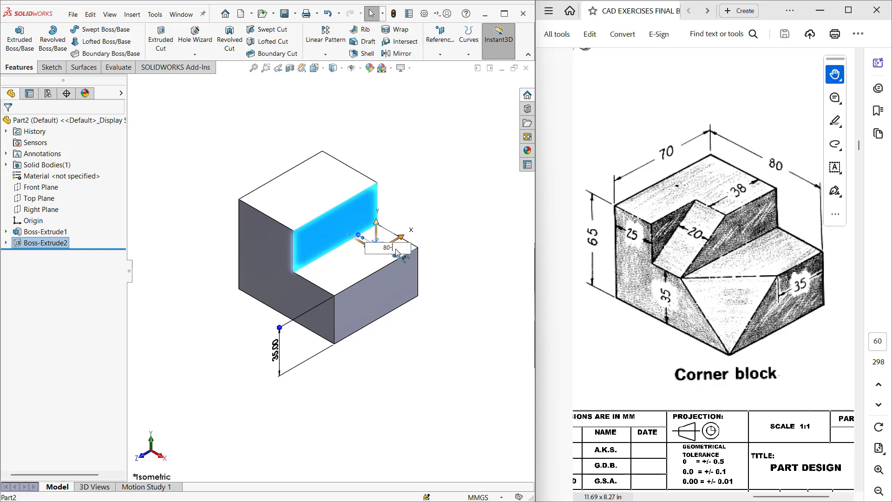
text(80-25-20)
key(Return)
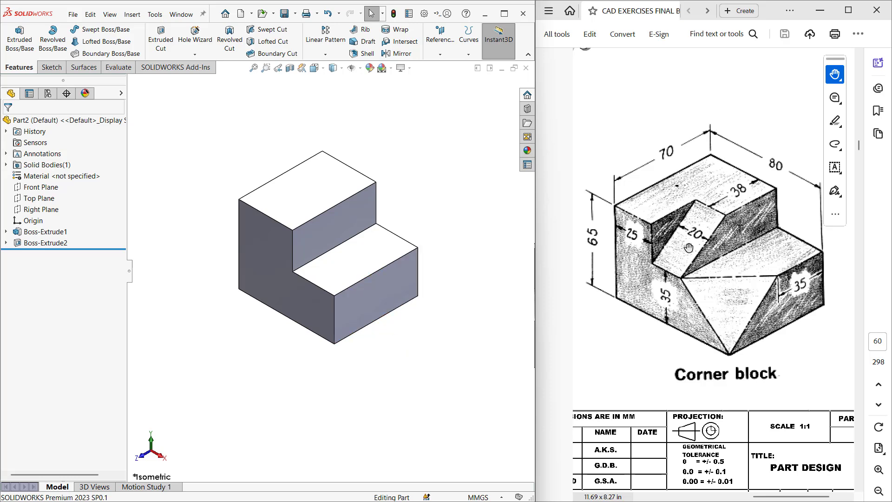
Sketch a closed triangle on the step's upright face, from its front top corner along the top edge and down to the front bottom corner
click(349, 223)
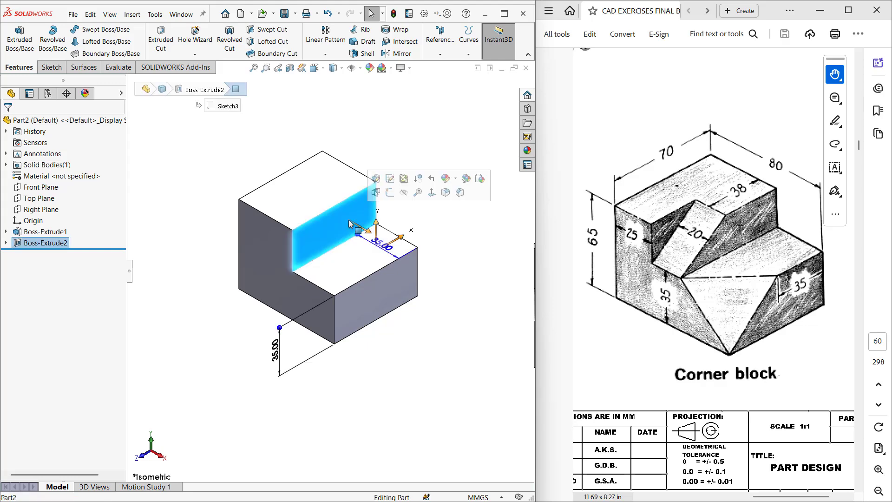
key(s)
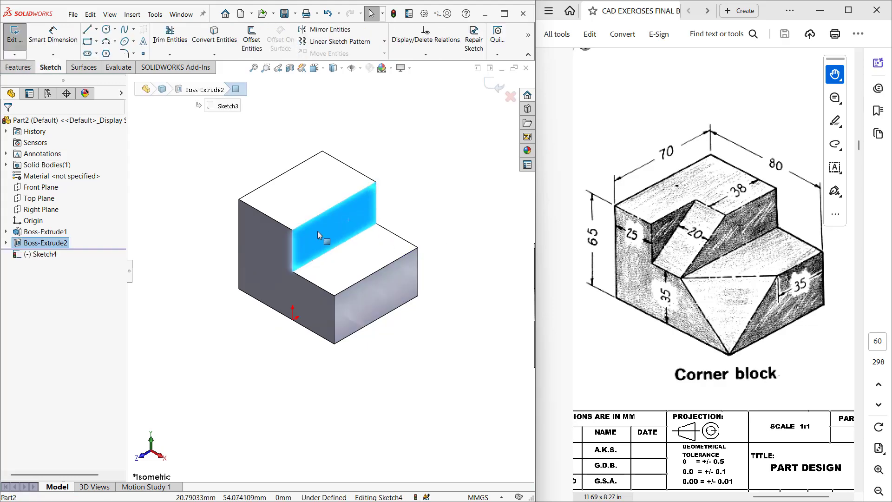
key(l)
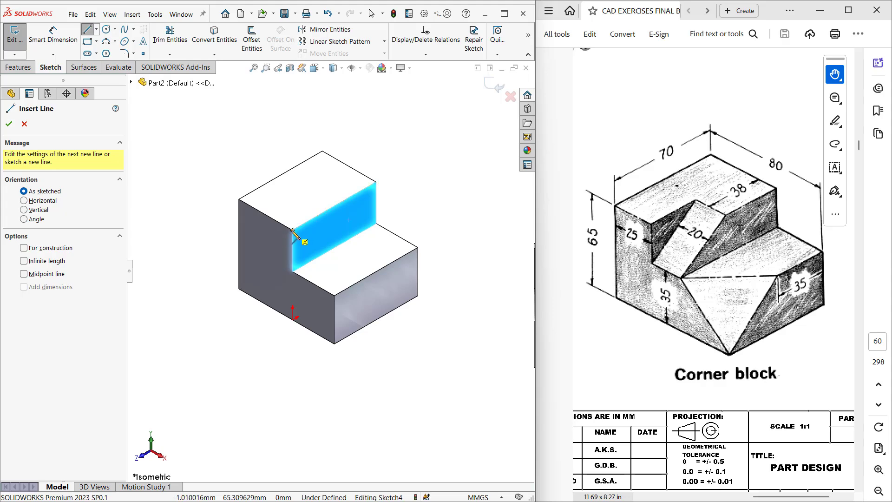
click(292, 229)
click(324, 212)
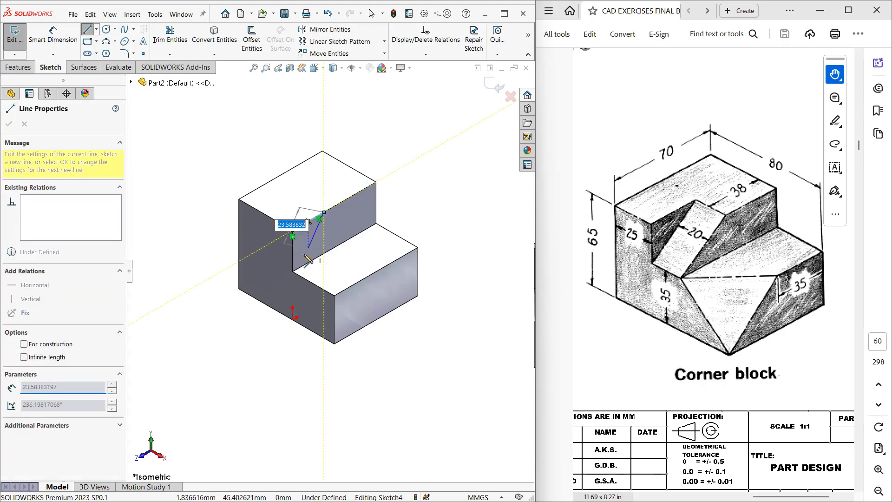
click(292, 272)
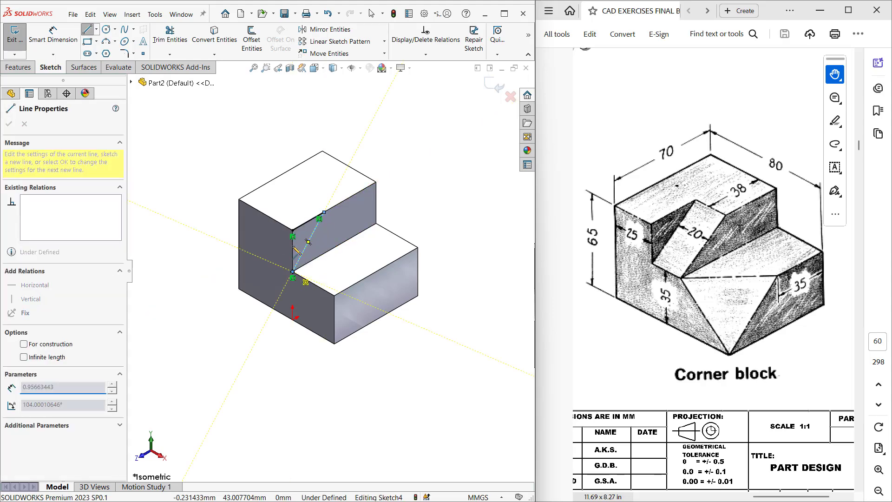
click(292, 229)
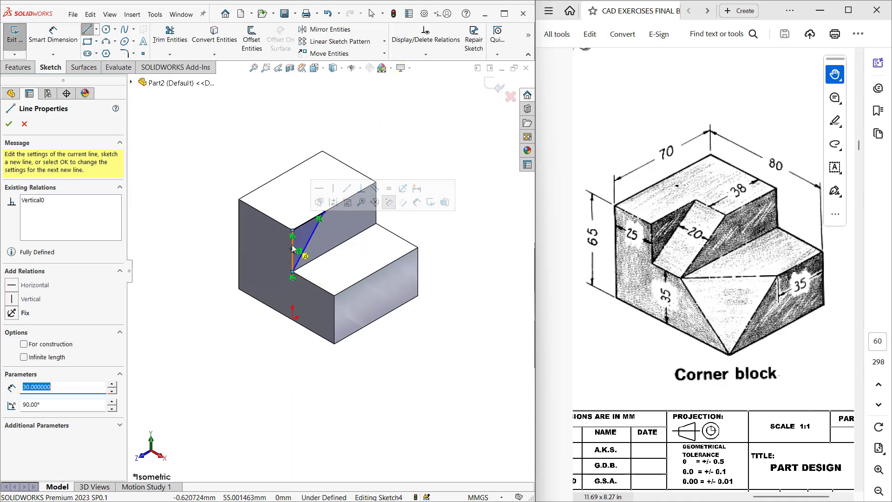
Dimension the triangle's free top point 38 mm from the far end of the top edge and finish the sketch
right_drag(324, 212, 324, 187)
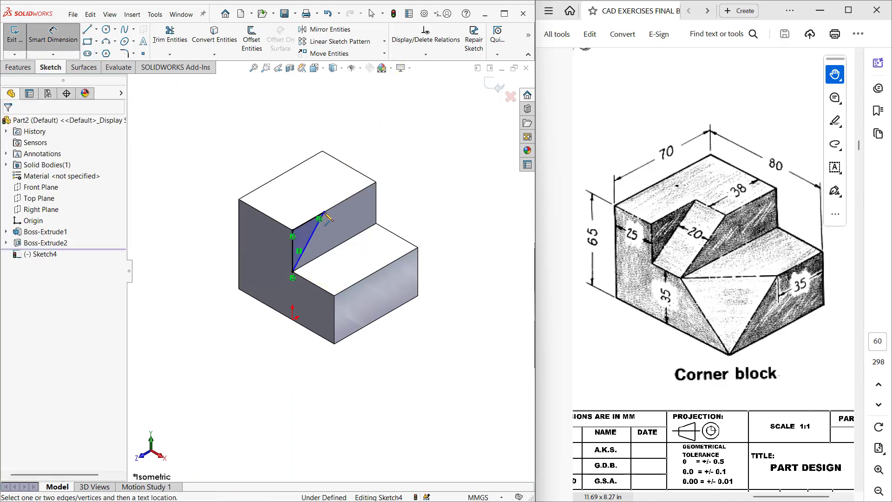
click(325, 212)
click(373, 185)
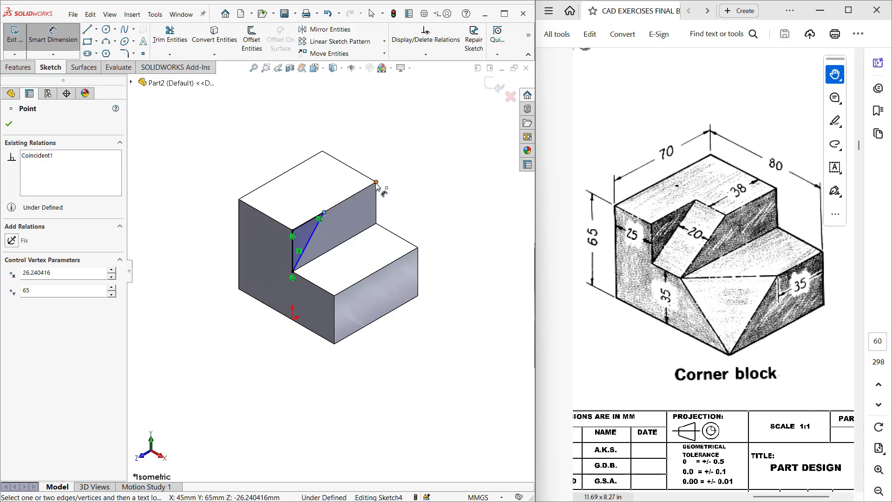
click(369, 162)
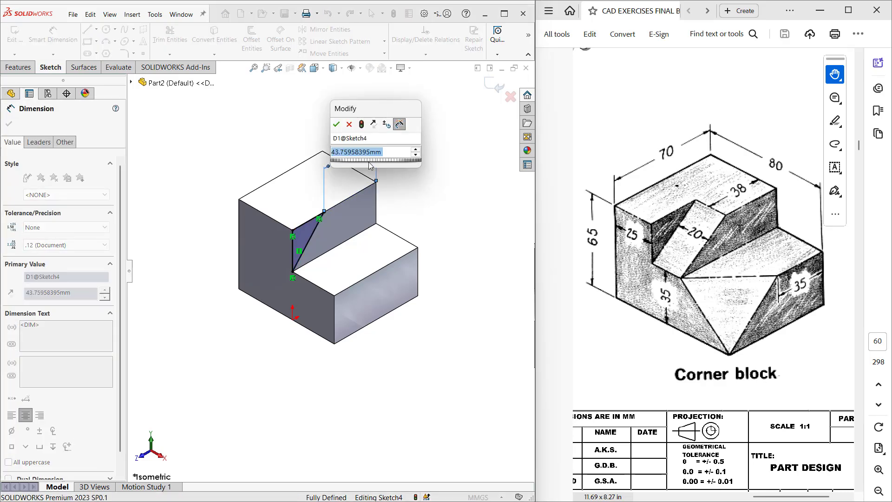
text(38)
key(Return)
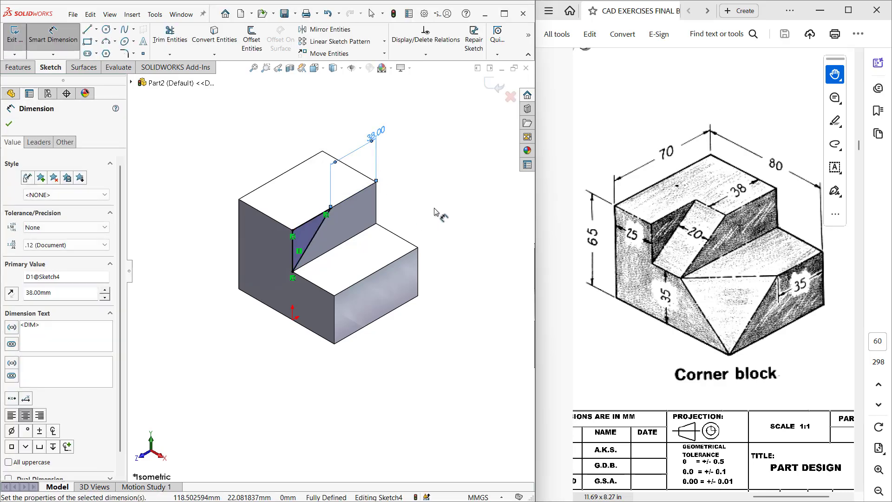
key(ctrl+b)
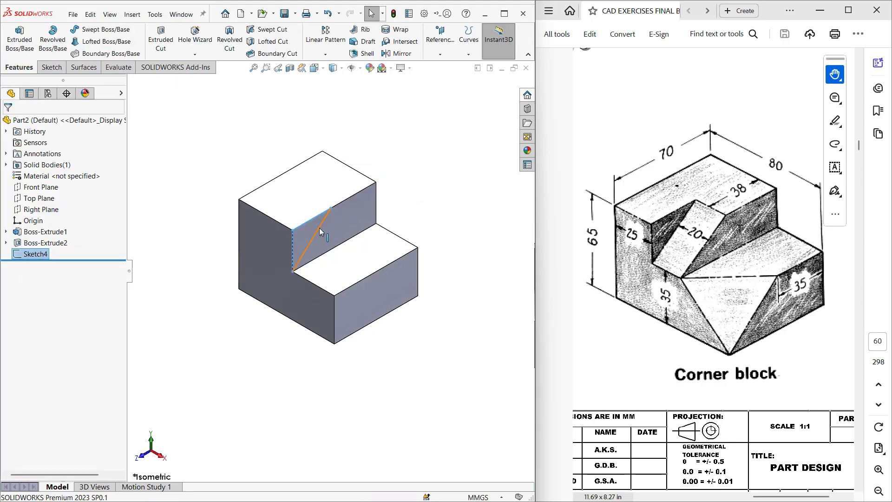
Cut the triangle 20 mm deep into the upper block to form the sloped notch
click(319, 227)
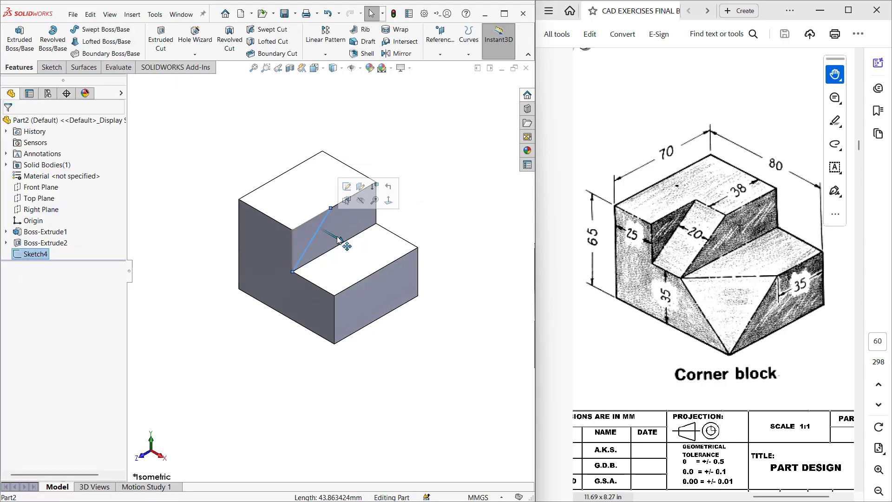
drag(341, 240, 316, 202)
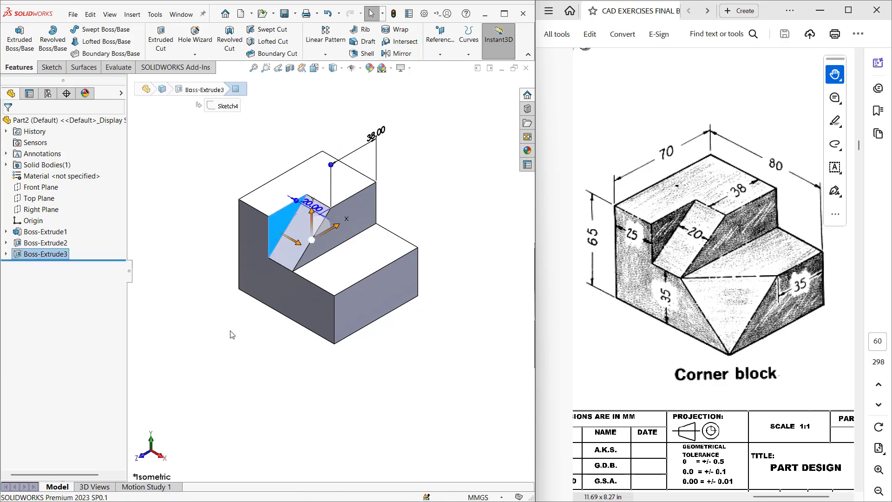
click(235, 338)
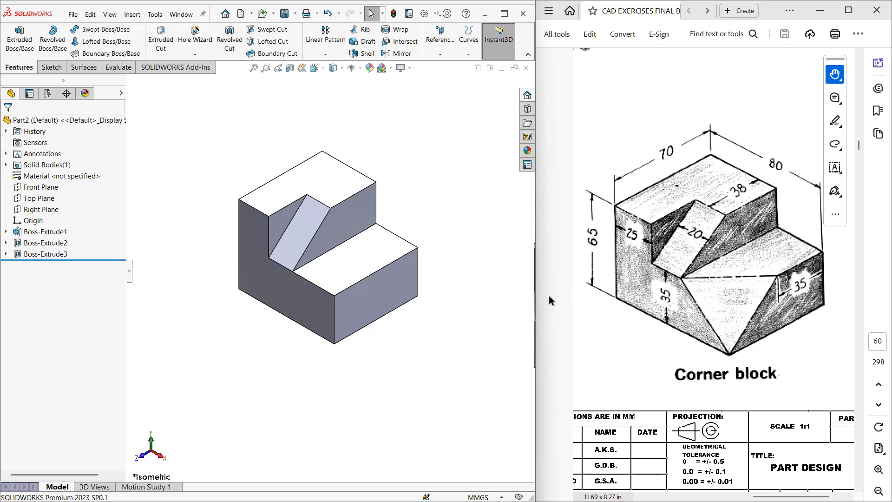
Sketch a 35 mm line on the lower end face along its top edge, starting at the far corner, and finish the sketch
click(384, 282)
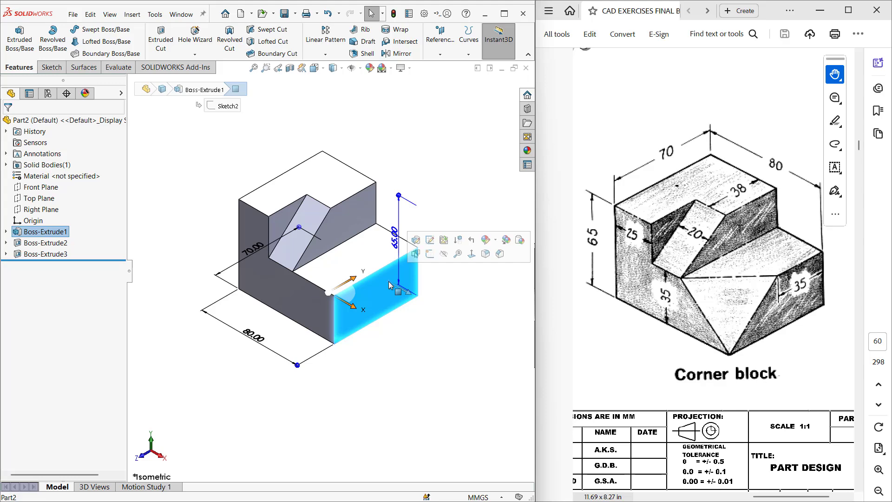
key(s)
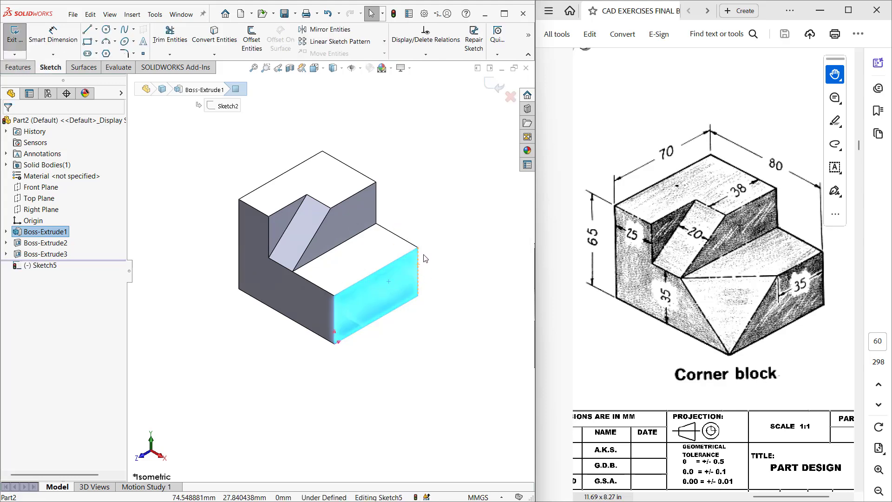
key(l)
click(418, 249)
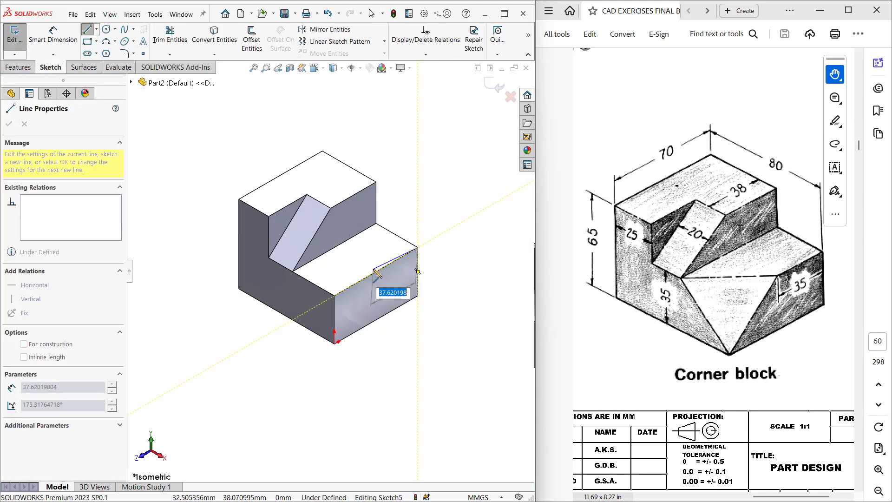
text(35)
key(Return)
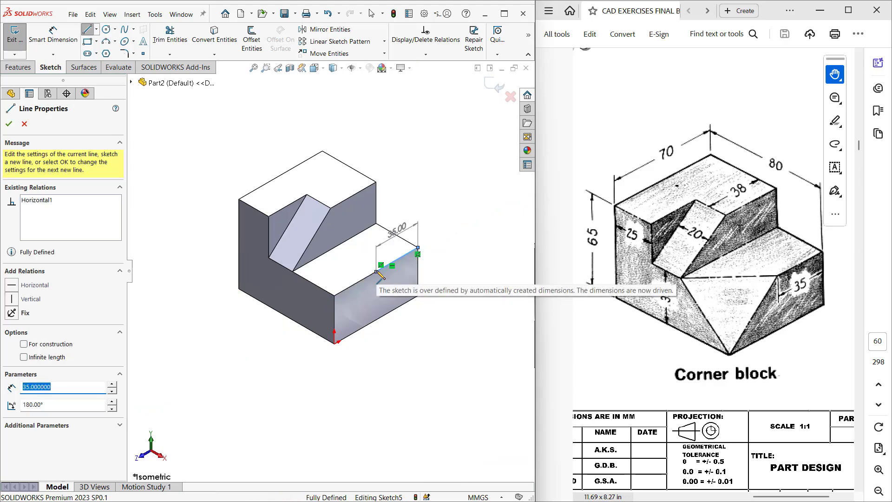
key(Escape)
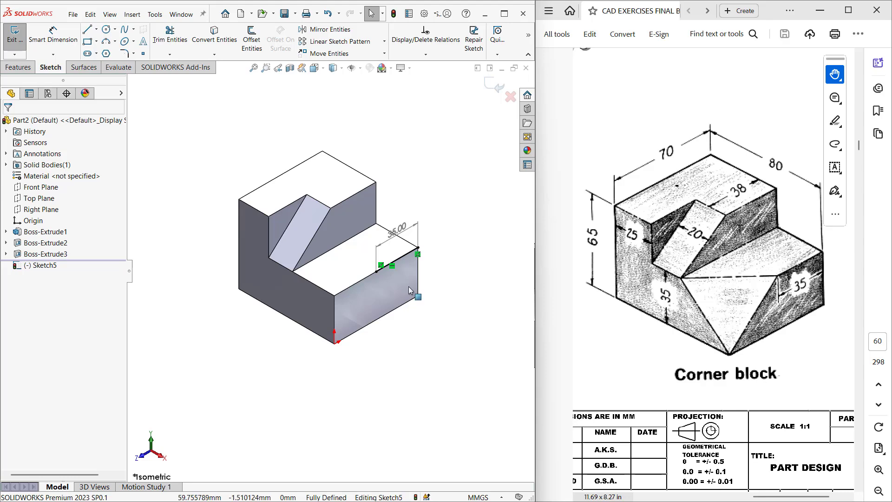
click(401, 258)
click(498, 231)
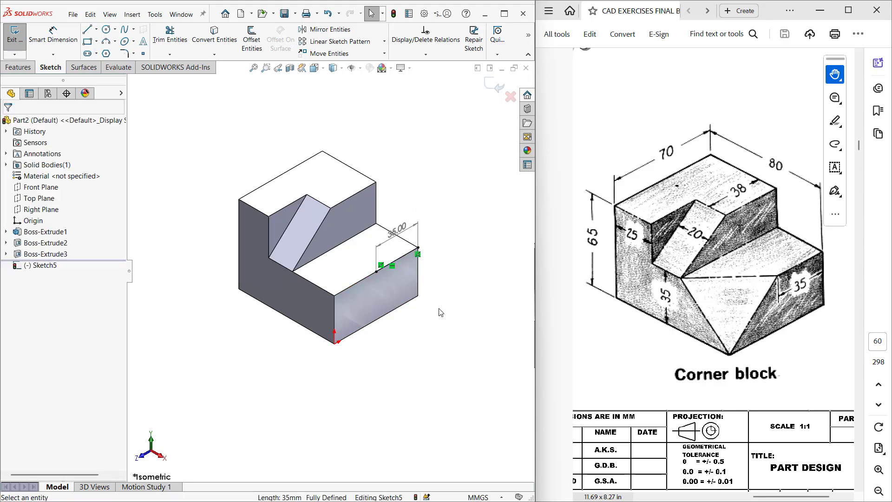
double_click(439, 310)
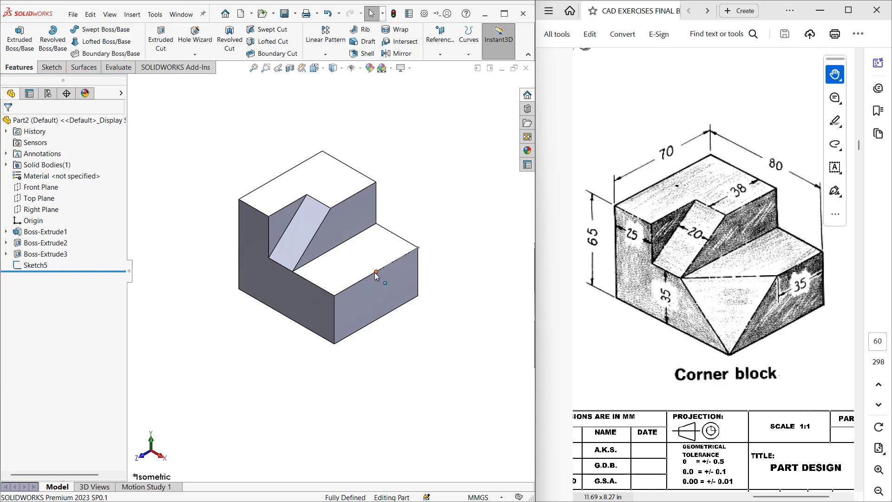
Create a reference plane through the notch's lower corner on the step, the 35 mm line's free endpoint and the block's bottom front corner
key(s)
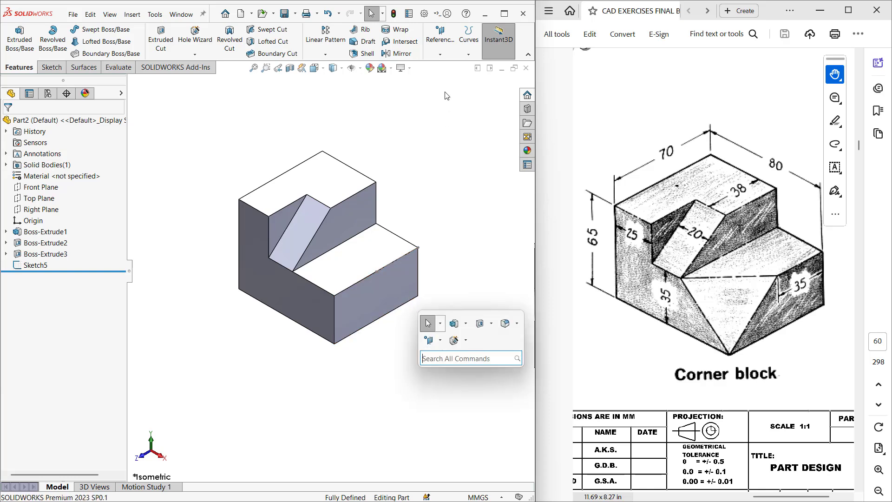
click(440, 342)
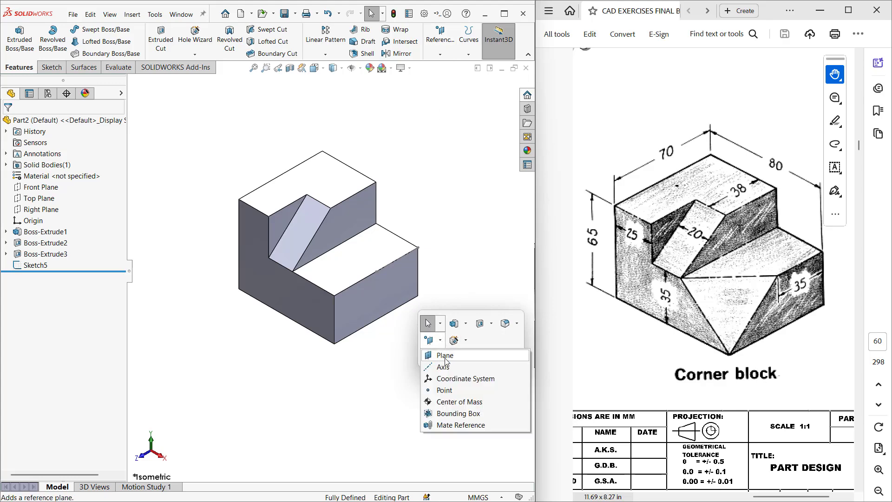
click(443, 355)
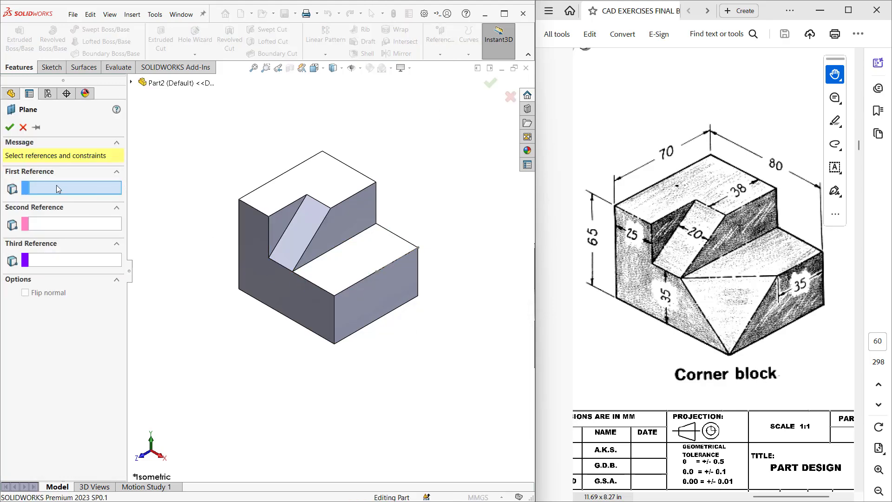
click(292, 271)
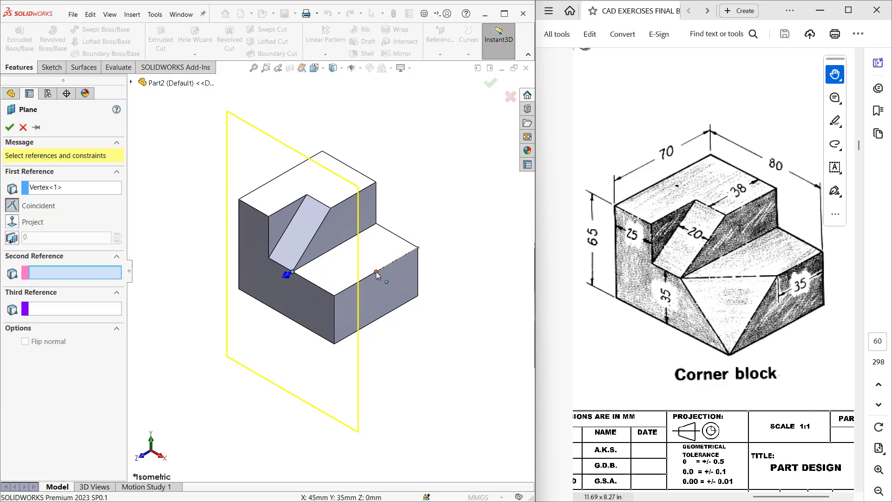
click(377, 271)
click(335, 344)
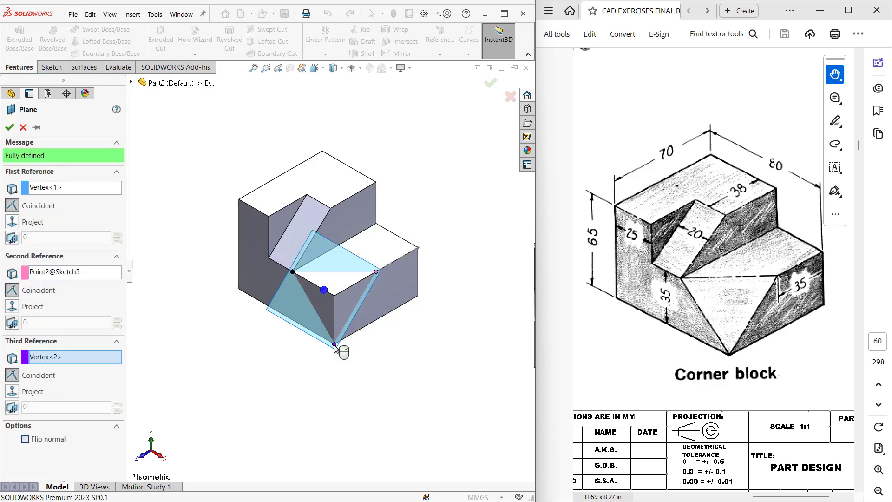
key(Return)
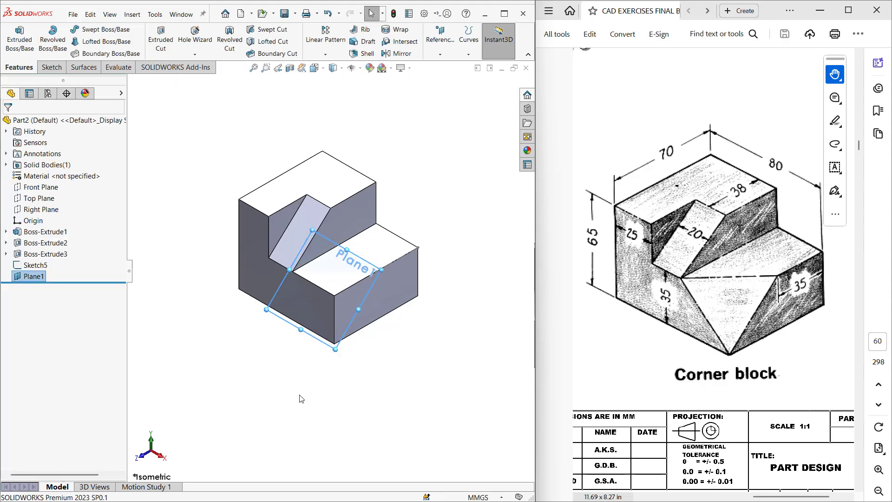
Sketch a closed triangle on the new inclined plane joining its three reference points, and finish the sketch
click(352, 259)
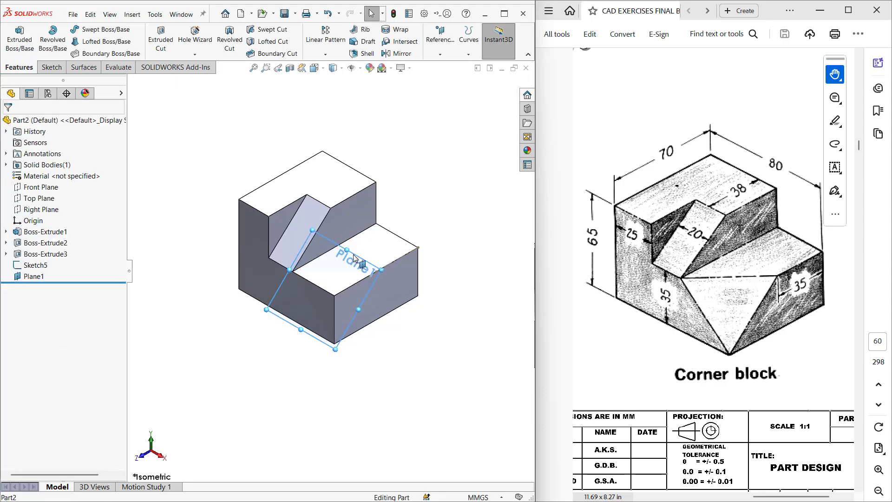
click(396, 233)
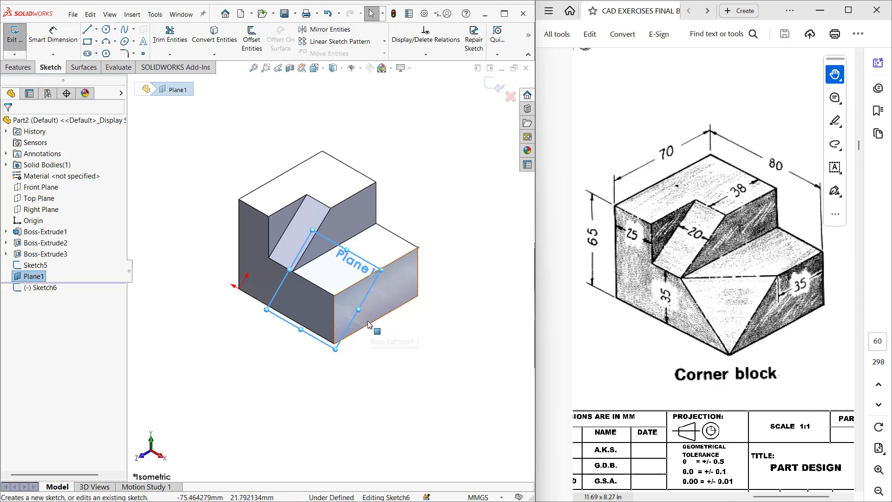
key(l)
click(292, 271)
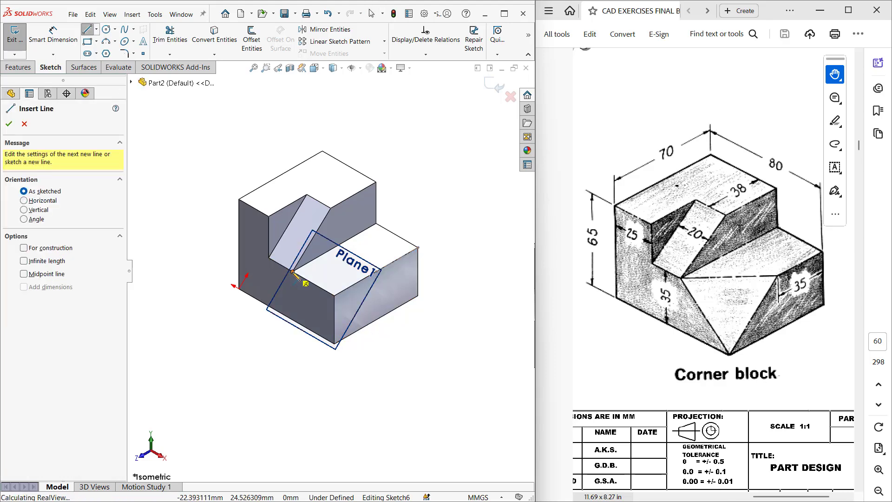
click(376, 271)
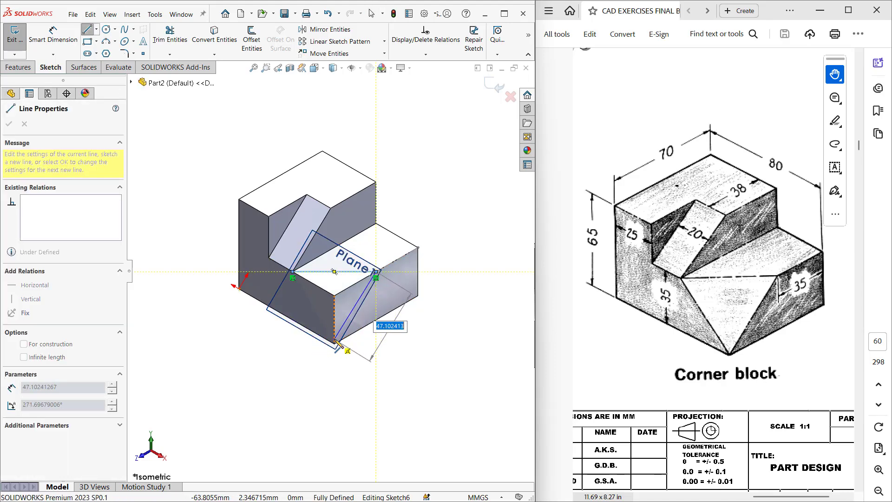
click(334, 344)
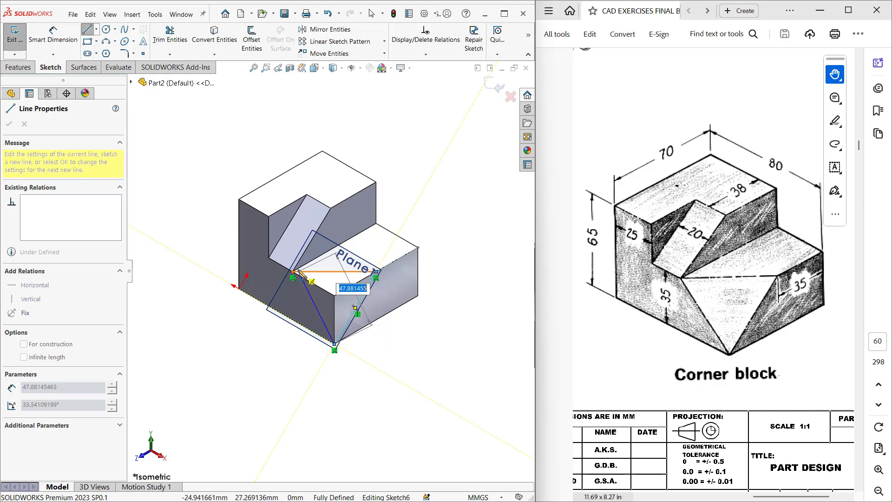
click(292, 271)
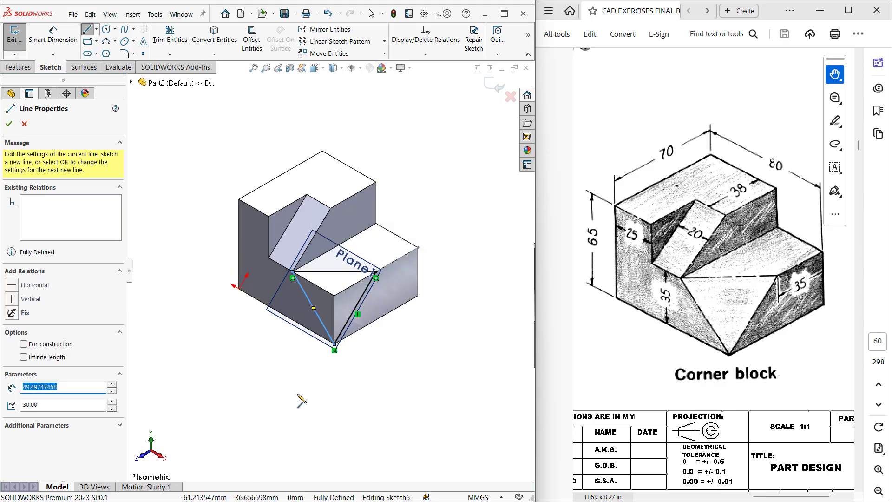
key(ctrl+b)
Extrude the triangle sketch outward from the inclined plane past the block's front corner and convert it to a cut that removes the corner
click(369, 280)
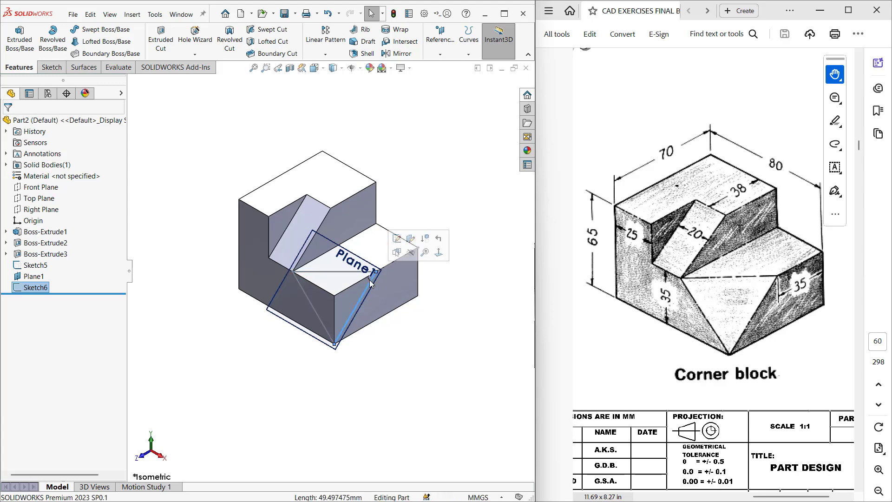
middle_drag(388, 361, 365, 330)
mouse_move(361, 276)
mouse_down()
mouse_move(350, 267)
mouse_move(307, 269)
mouse_move(299, 259)
mouse_up()
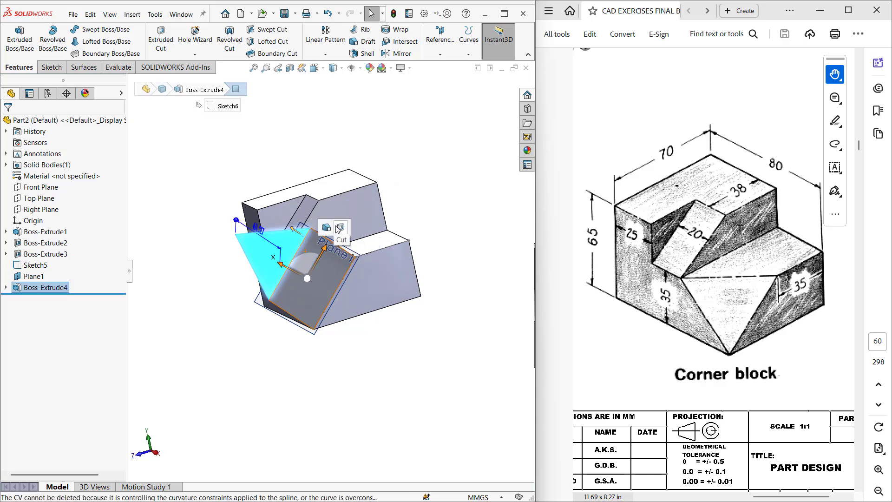
click(340, 229)
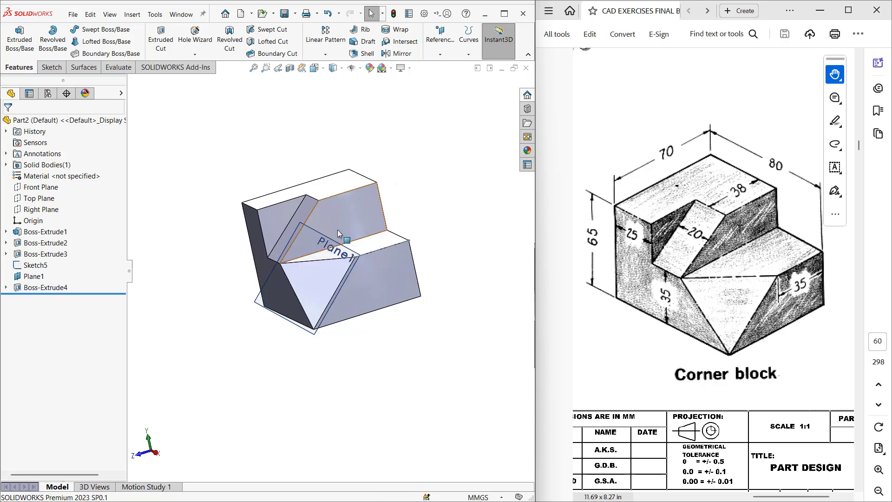
key(ctrl+7)
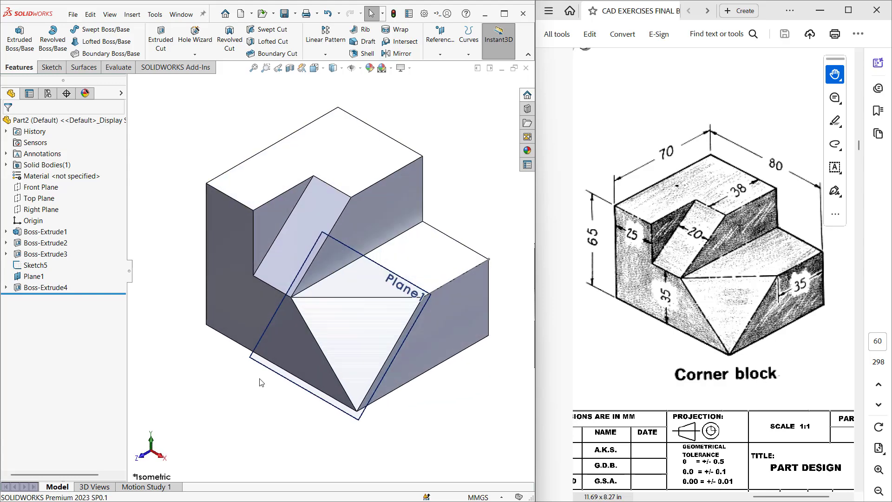
Hide the inclined reference plane and the 35 mm line sketch
click(385, 279)
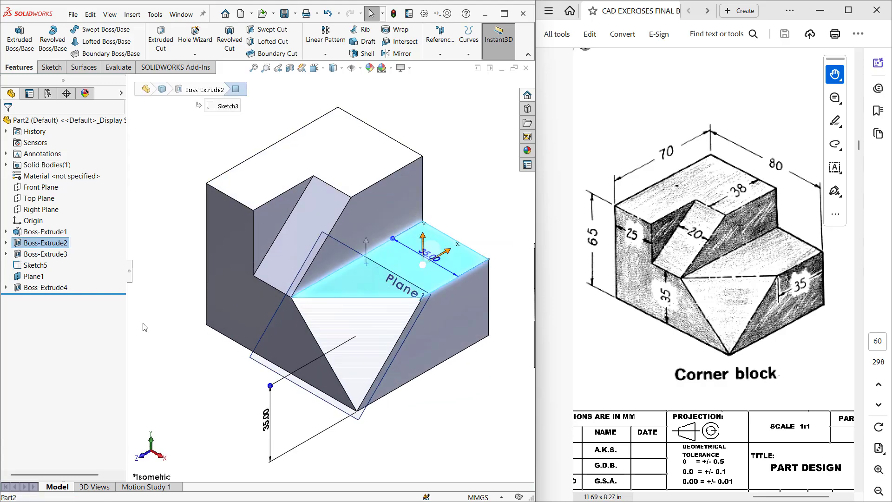
click(34, 276)
click(52, 266)
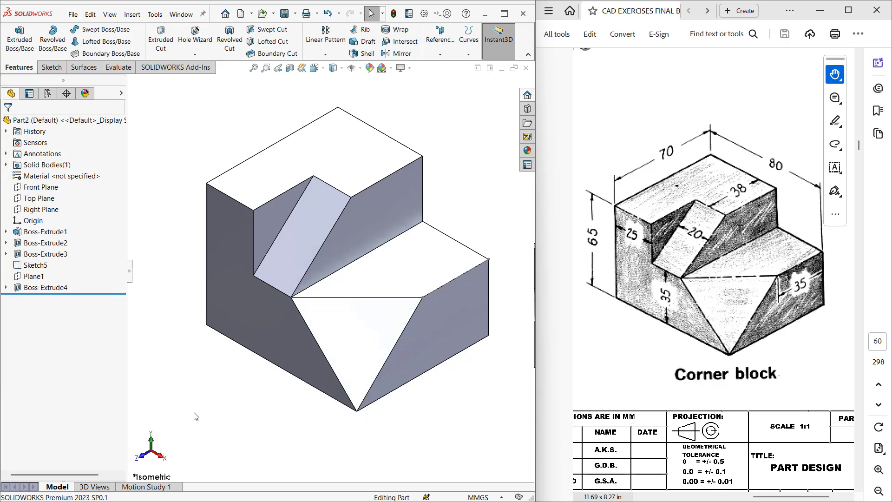
click(34, 265)
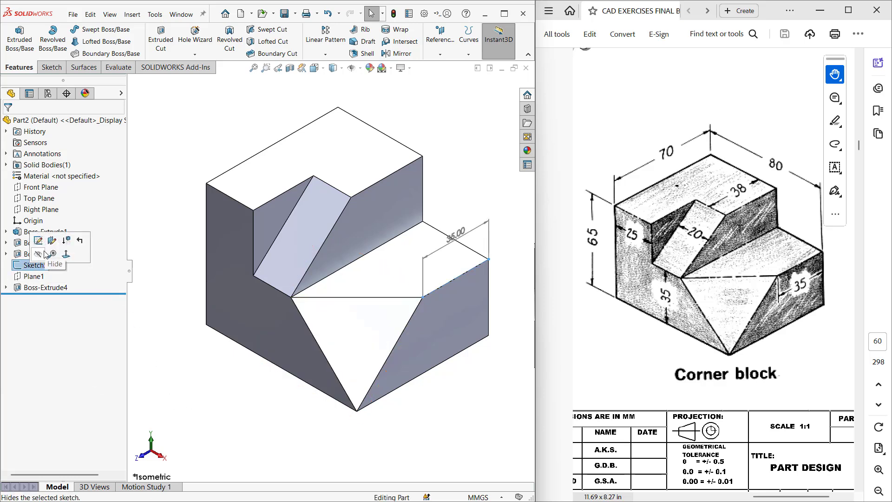
click(45, 253)
Display the model shaded without edges and apply the brushed nickel appearance to the whole body
click(342, 69)
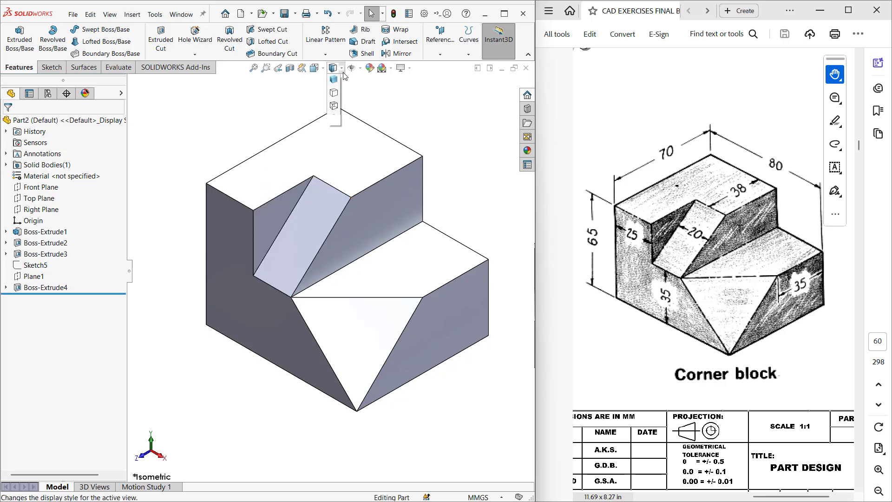
click(334, 92)
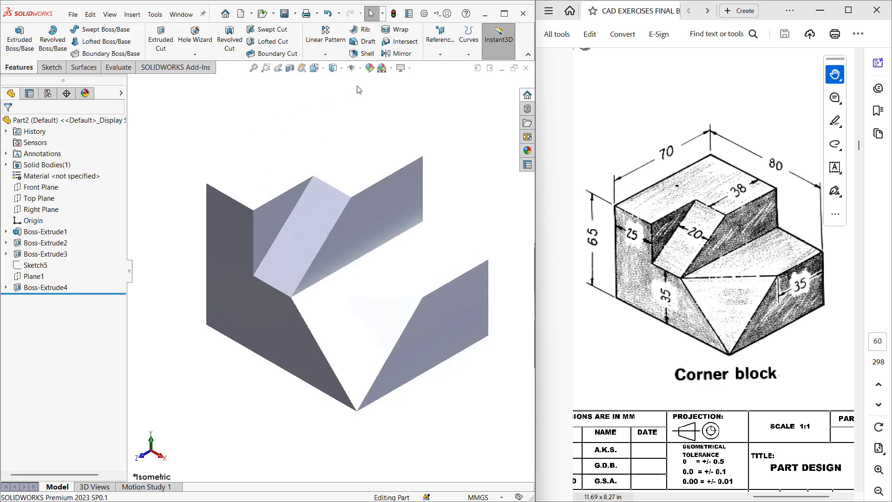
click(527, 150)
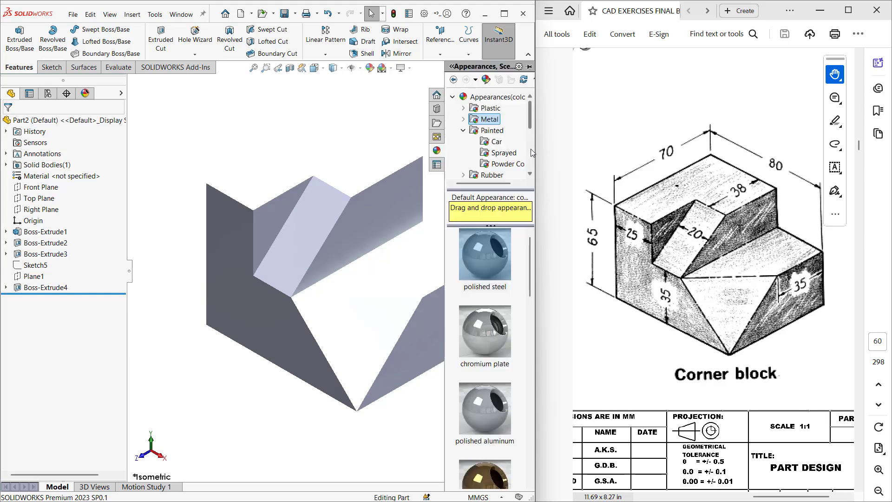
mouse_move(499, 277)
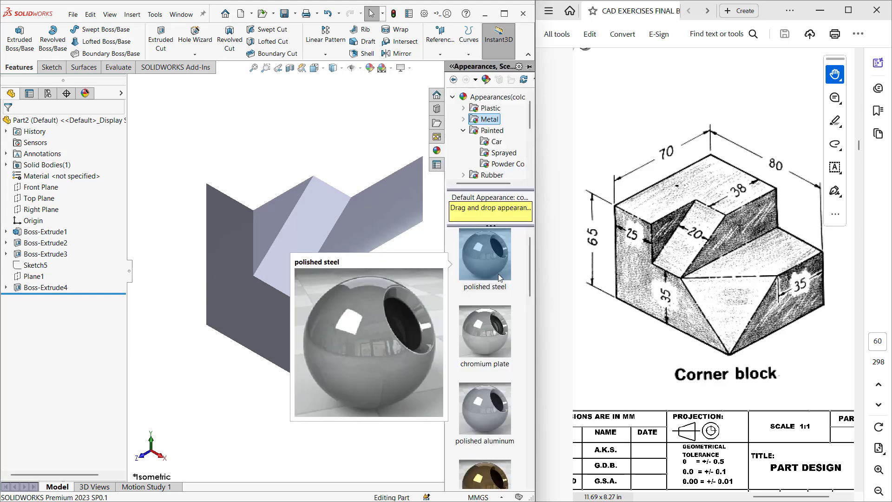
scroll(484, 418, down, 5)
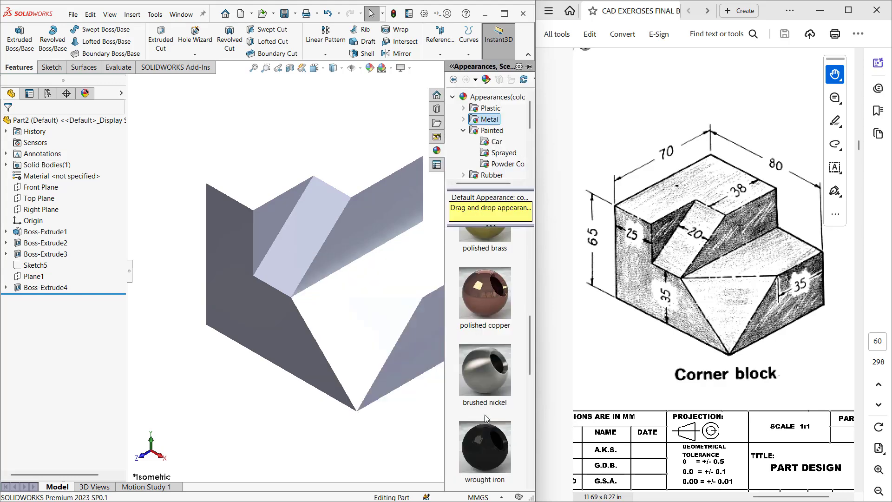
mouse_move(487, 387)
mouse_down()
mouse_move(494, 394)
mouse_move(371, 316)
mouse_up()
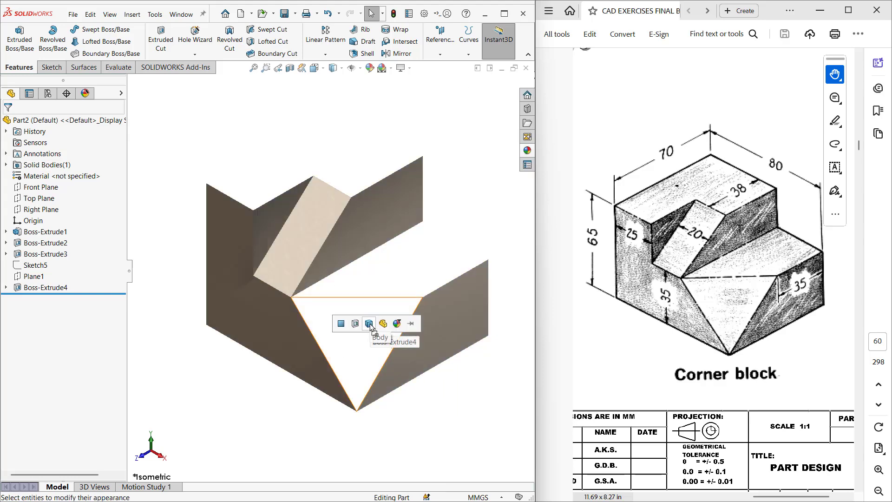
click(369, 324)
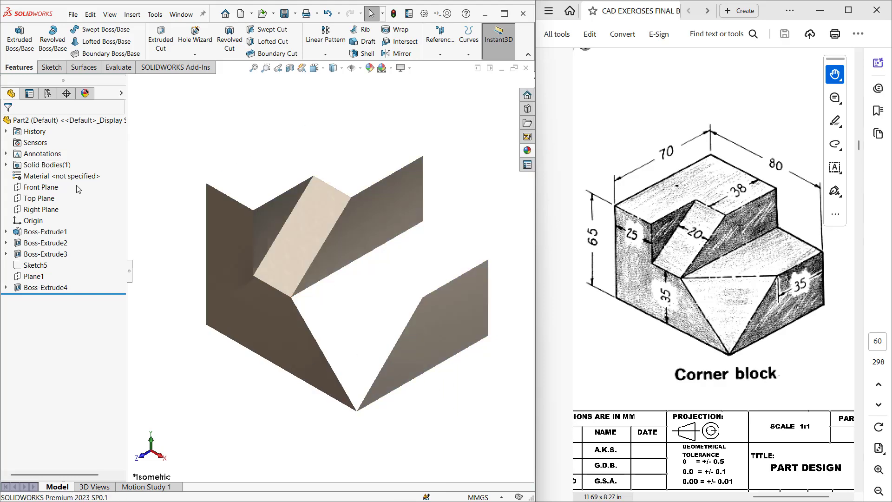
Edit the body's brushed nickel appearance and set its color to the dark yellow standard swatch
click(85, 94)
click(32, 155)
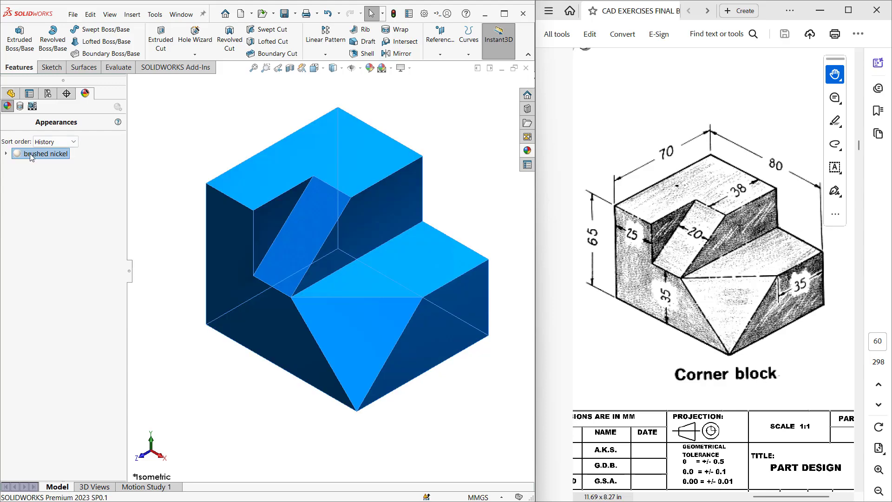
right_click(32, 157)
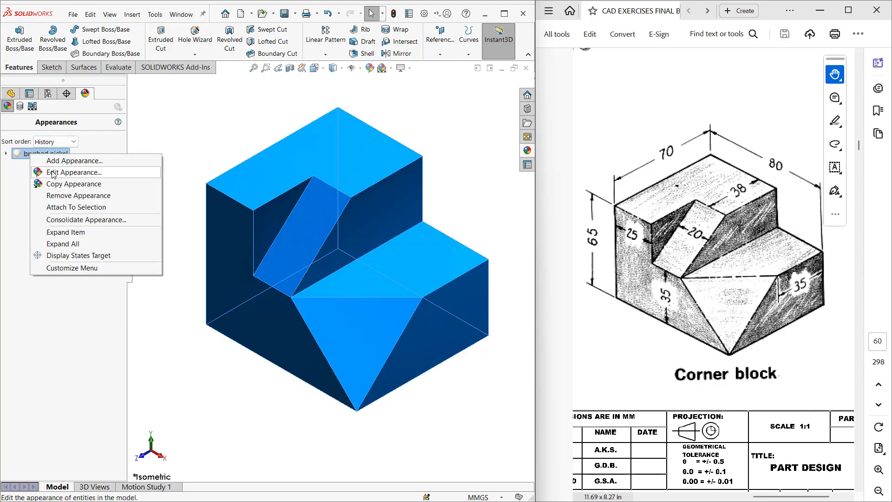
click(46, 171)
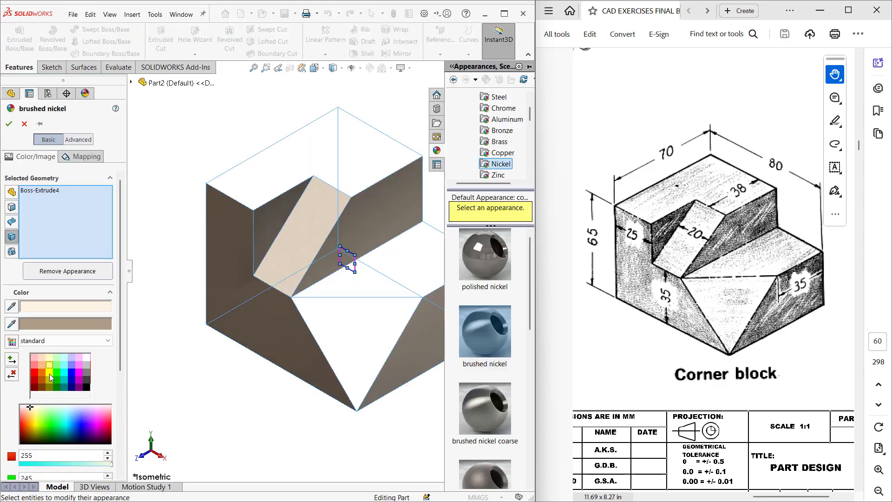
click(49, 373)
click(49, 381)
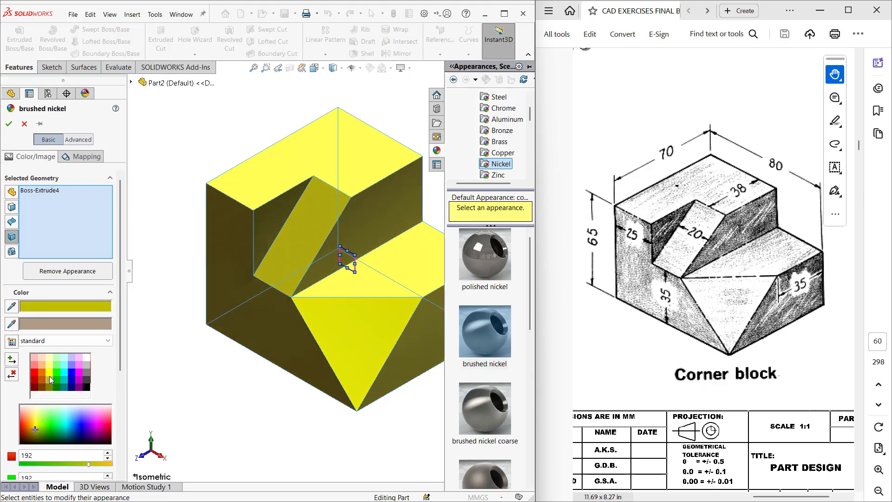
click(9, 124)
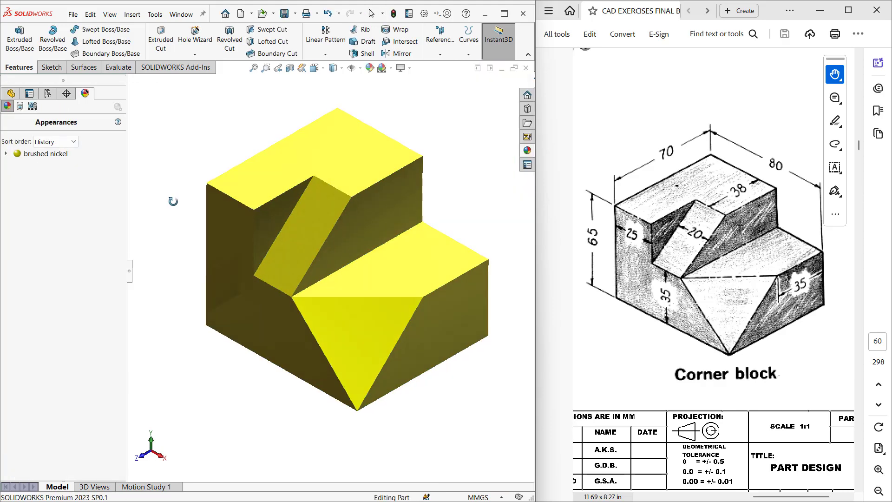
Set the display style to shaded with edges and show the finished block in isometric view
click(342, 68)
click(334, 84)
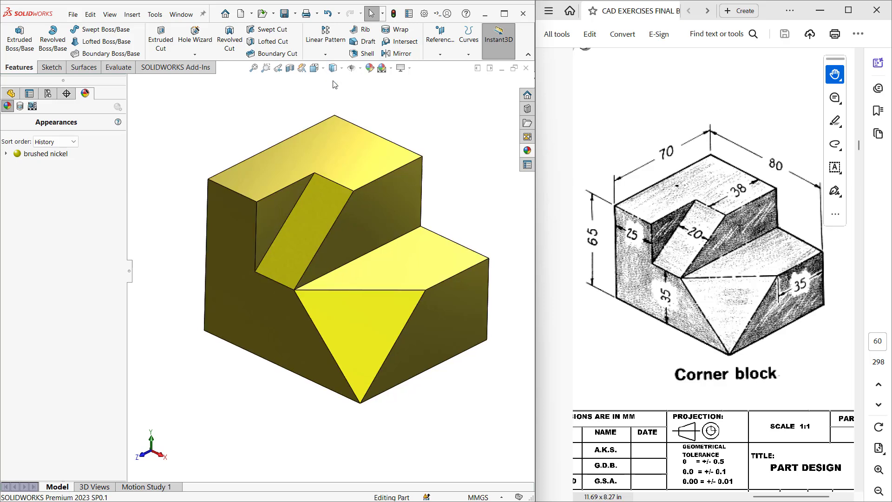
middle_drag(217, 132, 216, 134)
key(ctrl+7)
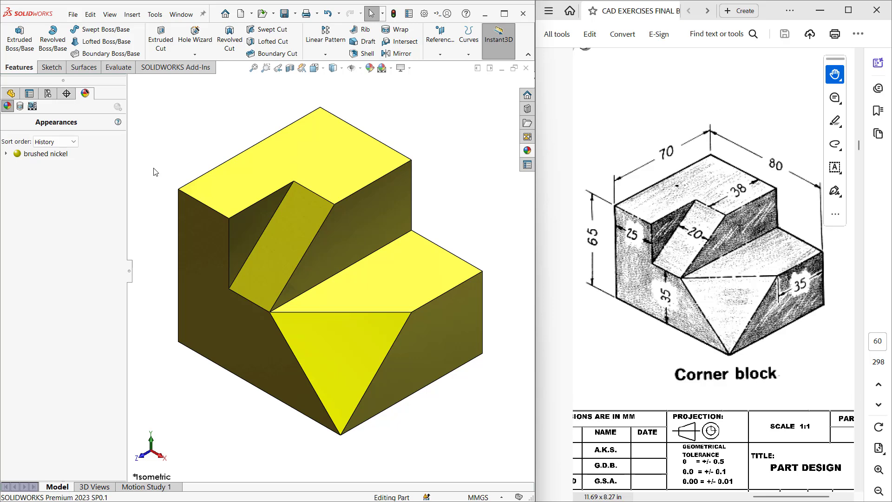
Switch to the PowerPoint slide show with the academy overview
key(super)
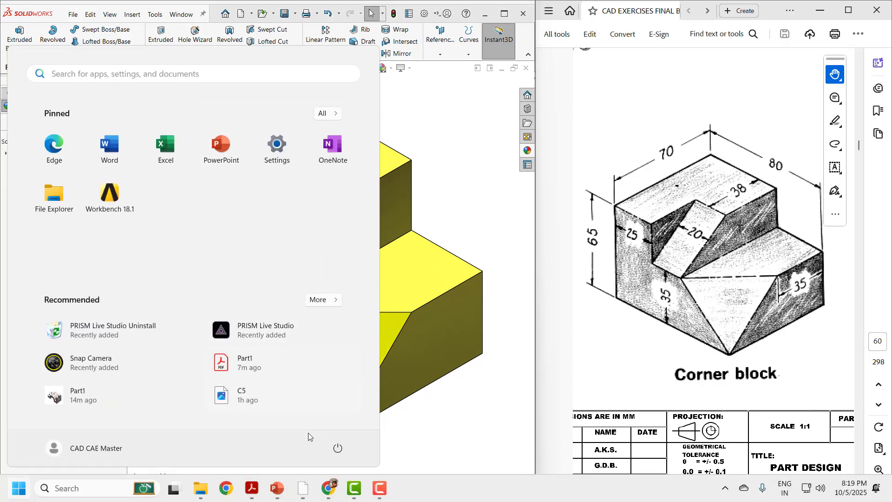
mouse_move(276, 488)
click(327, 446)
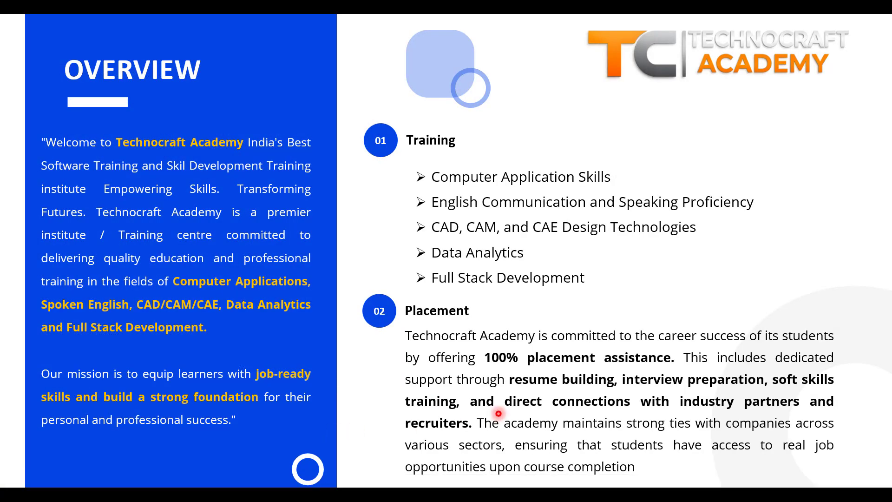